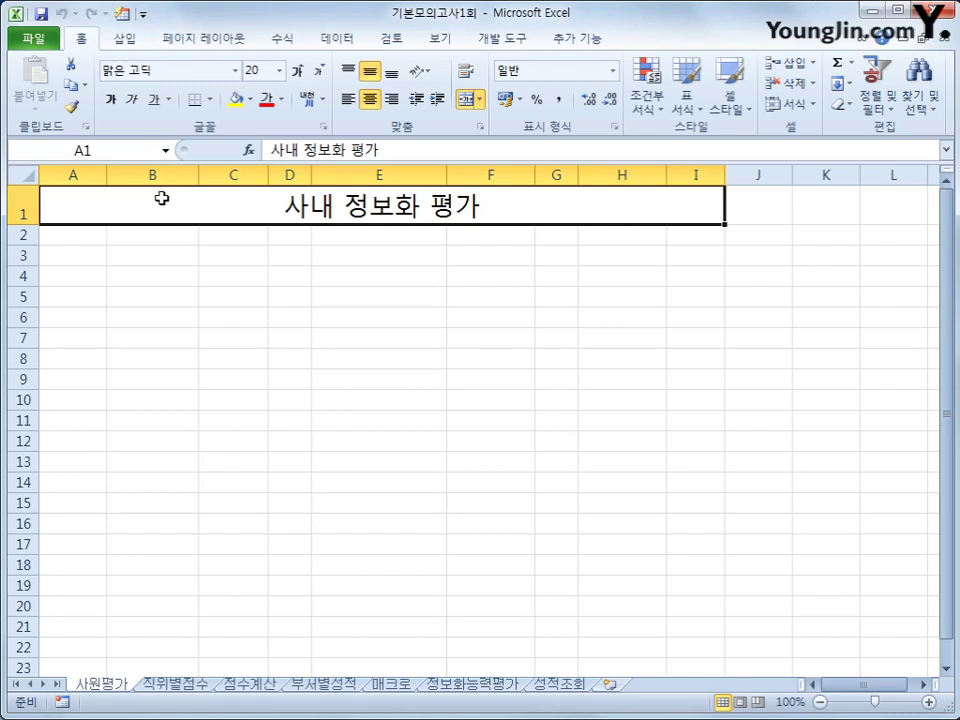
Start a Microsoft Query import at cell A3 from the MS Access Database source, using the file 사원평가.accdb
{"action": "left_click", "coordinate": [76, 260]}
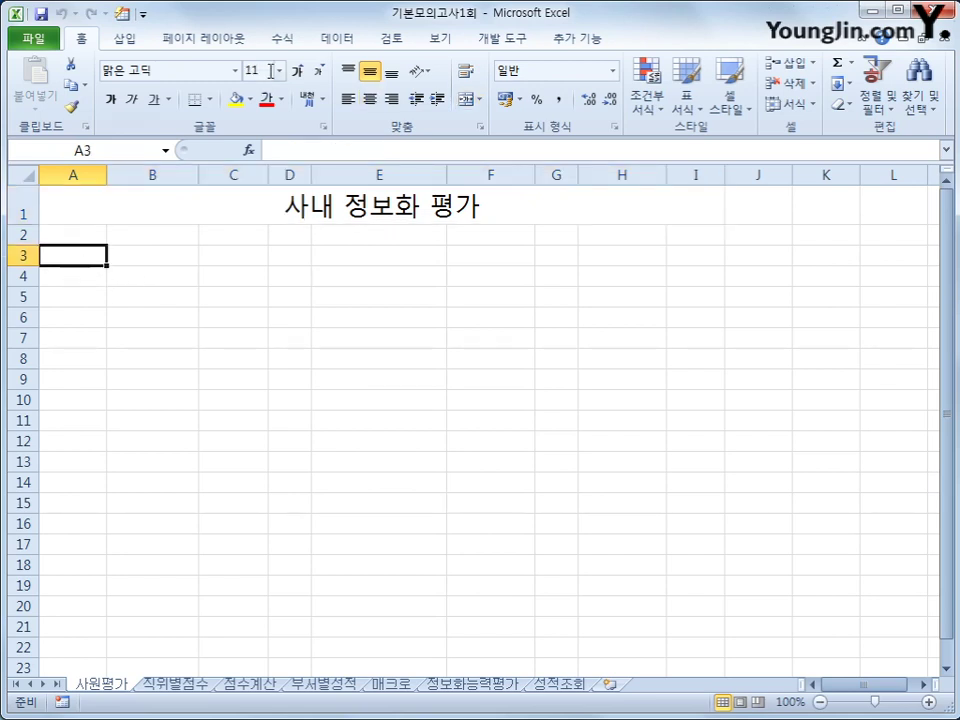
{"action": "left_click", "coordinate": [340, 39]}
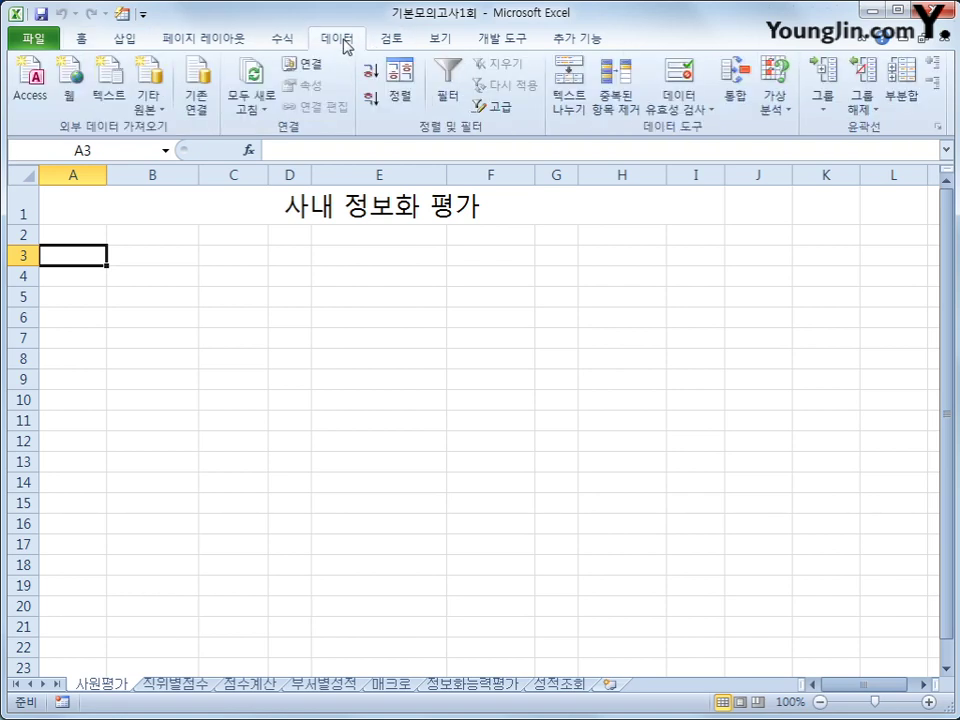
{"action": "left_click", "coordinate": [152, 103]}
{"action": "left_click", "coordinate": [249, 343]}
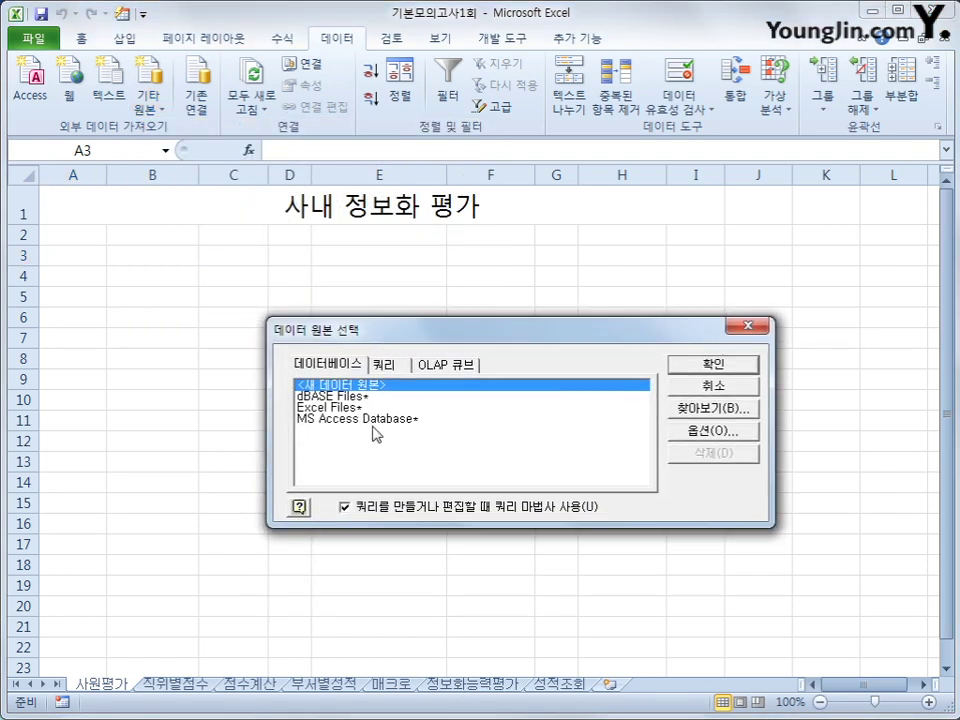
{"action": "left_click", "coordinate": [373, 420]}
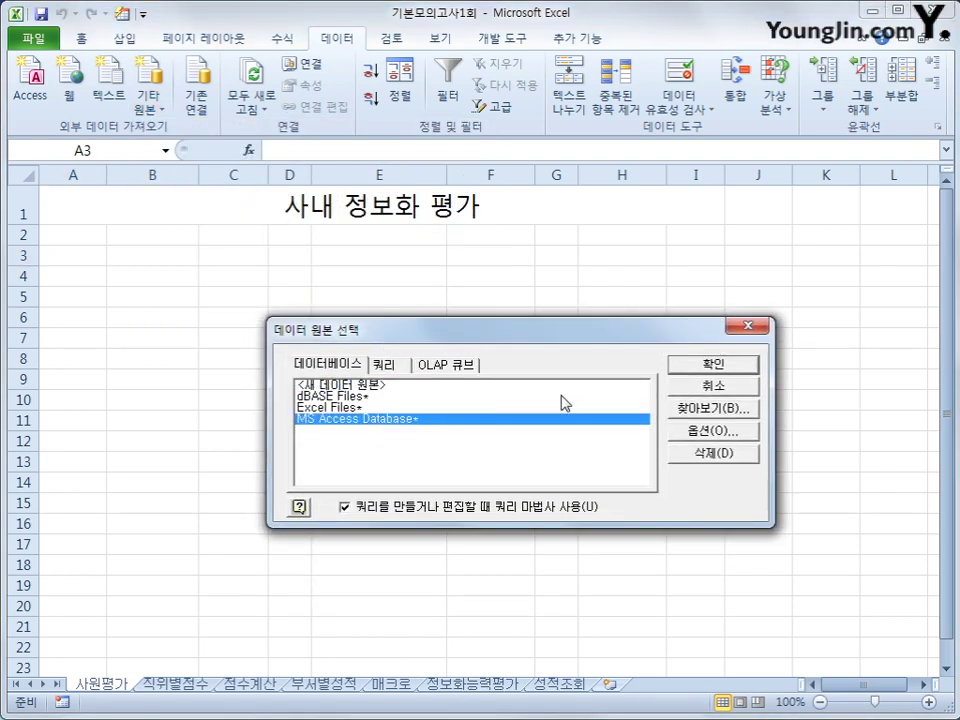
{"action": "left_click", "coordinate": [680, 365]}
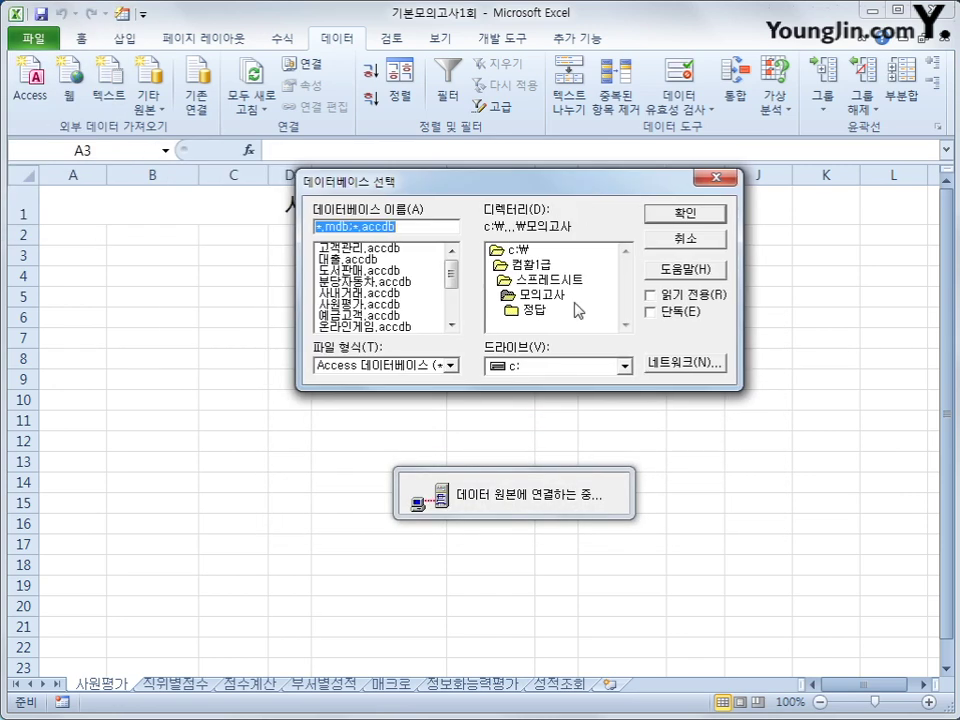
{"action": "left_click", "coordinate": [360, 304]}
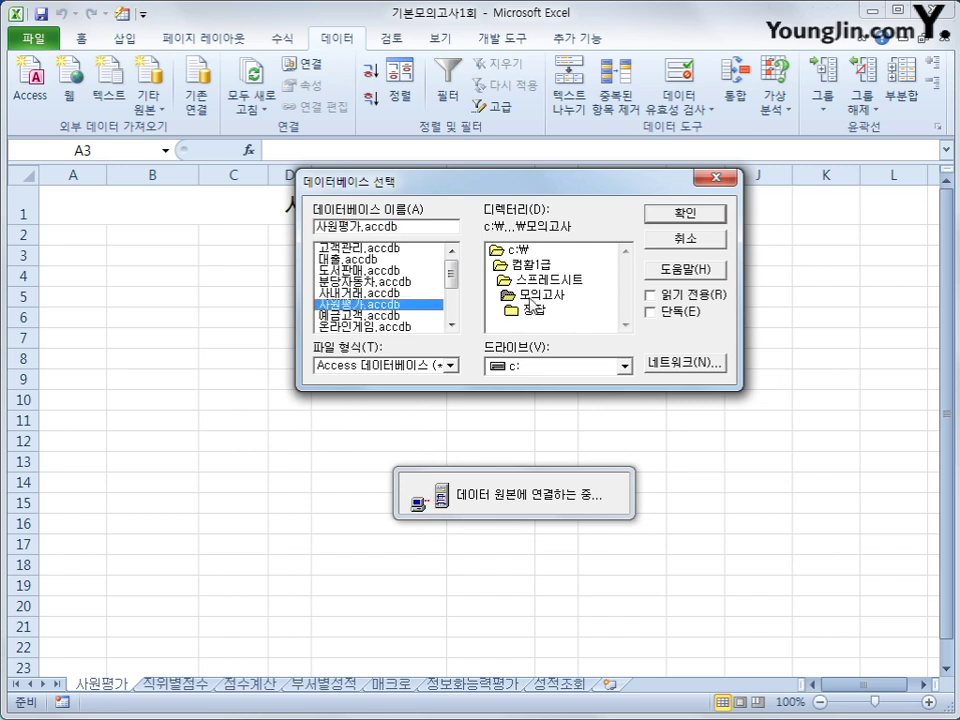
{"action": "left_click", "coordinate": [675, 215]}
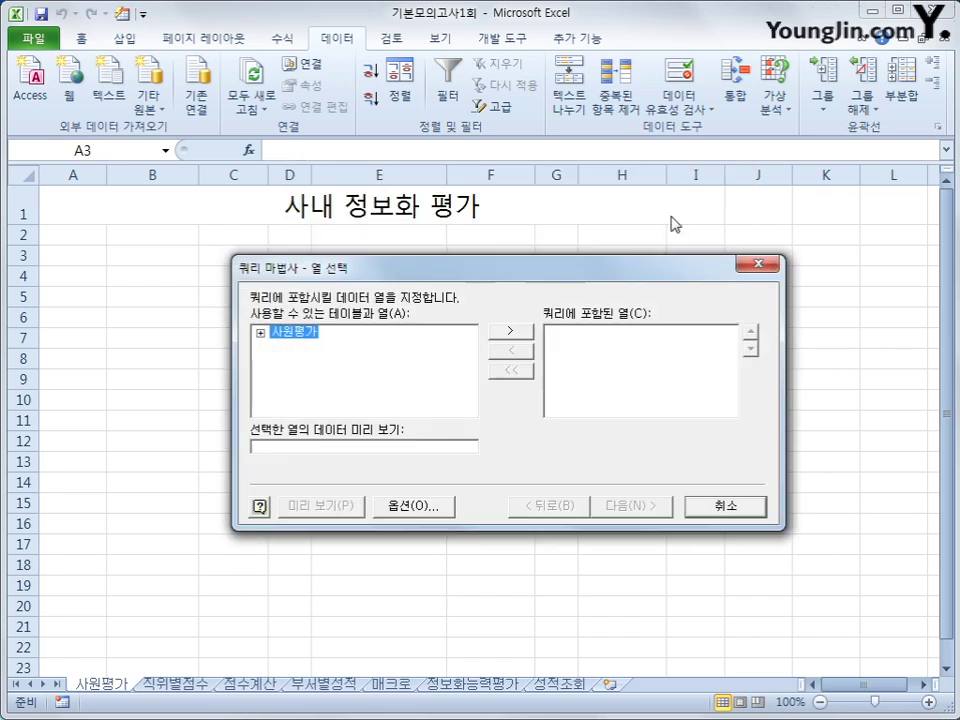
Include the 사원평가 columns 사원명, 사번, 부서, 직위, 입사일, 정보화능력, 엑셀, 파워포인트 and 인터넷 in the query, in that order
{"action": "double_click", "coordinate": [296, 341]}
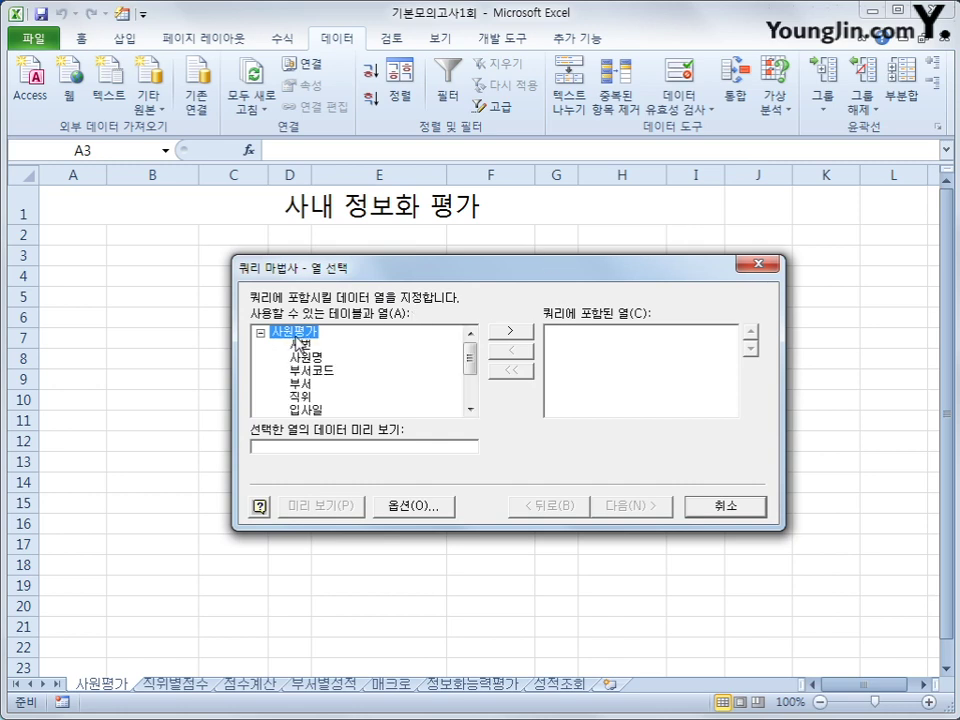
{"action": "double_click", "coordinate": [310, 358]}
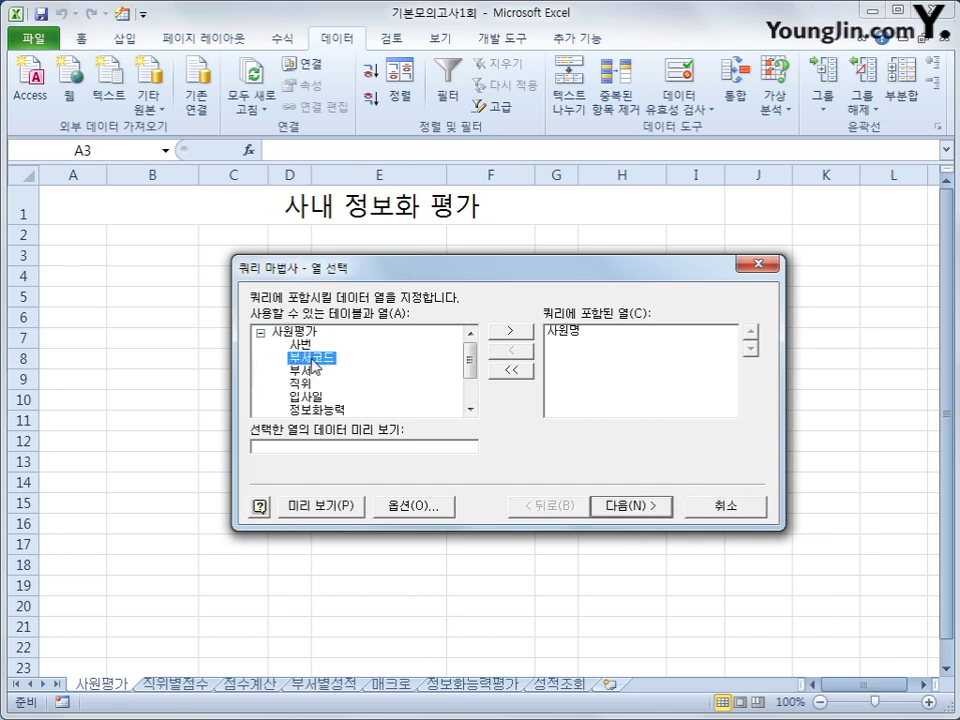
{"action": "double_click", "coordinate": [302, 344]}
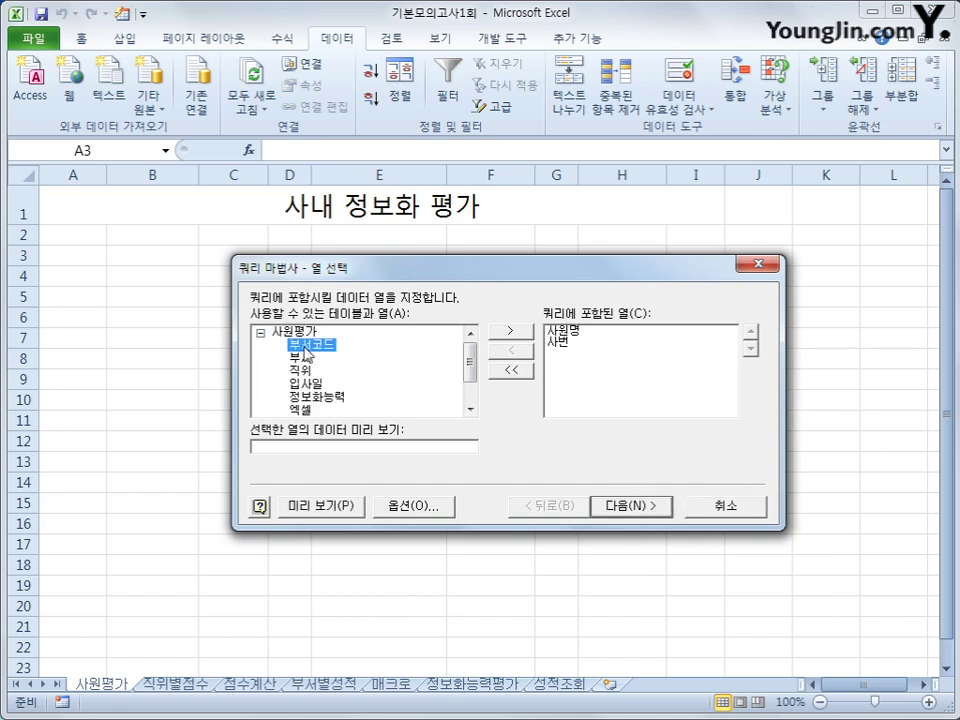
{"action": "double_click", "coordinate": [305, 357]}
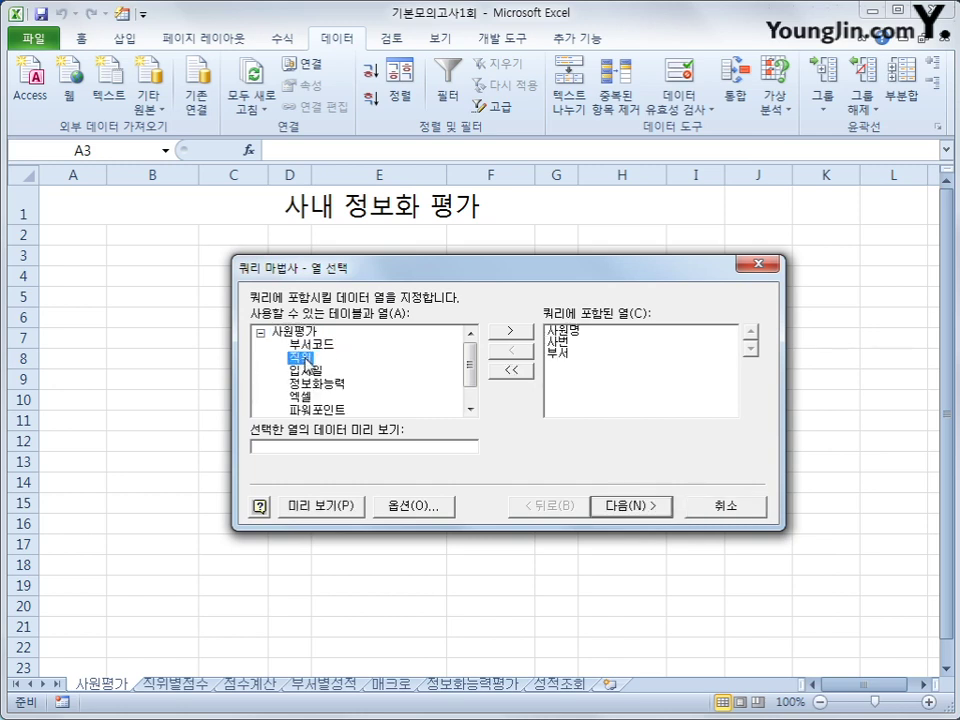
{"action": "double_click", "coordinate": [304, 360]}
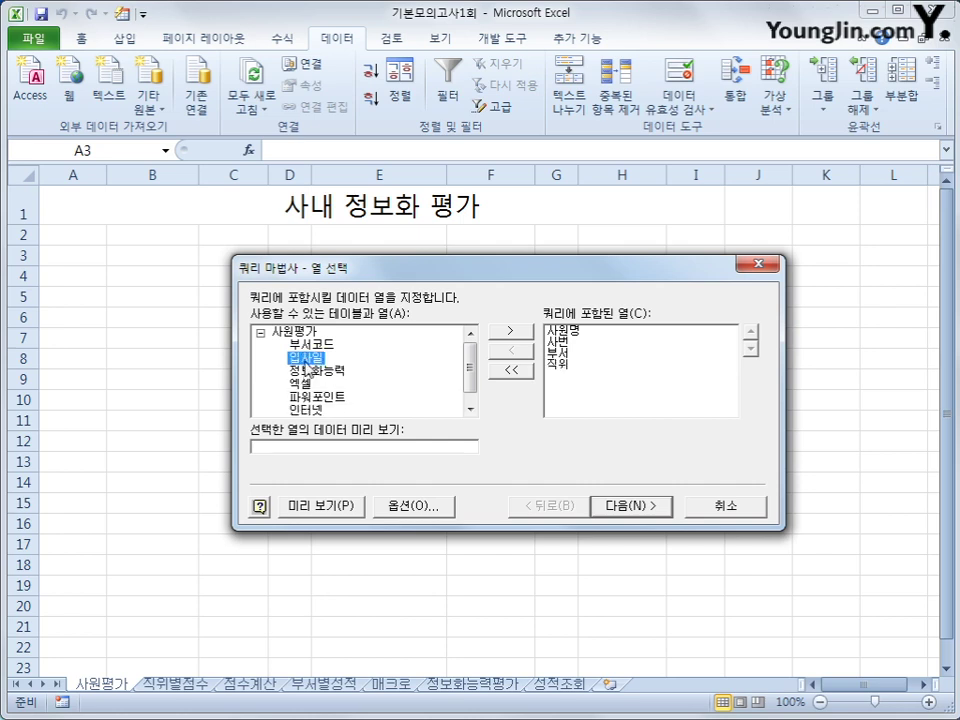
{"action": "double_click", "coordinate": [304, 360]}
{"action": "double_click", "coordinate": [305, 360]}
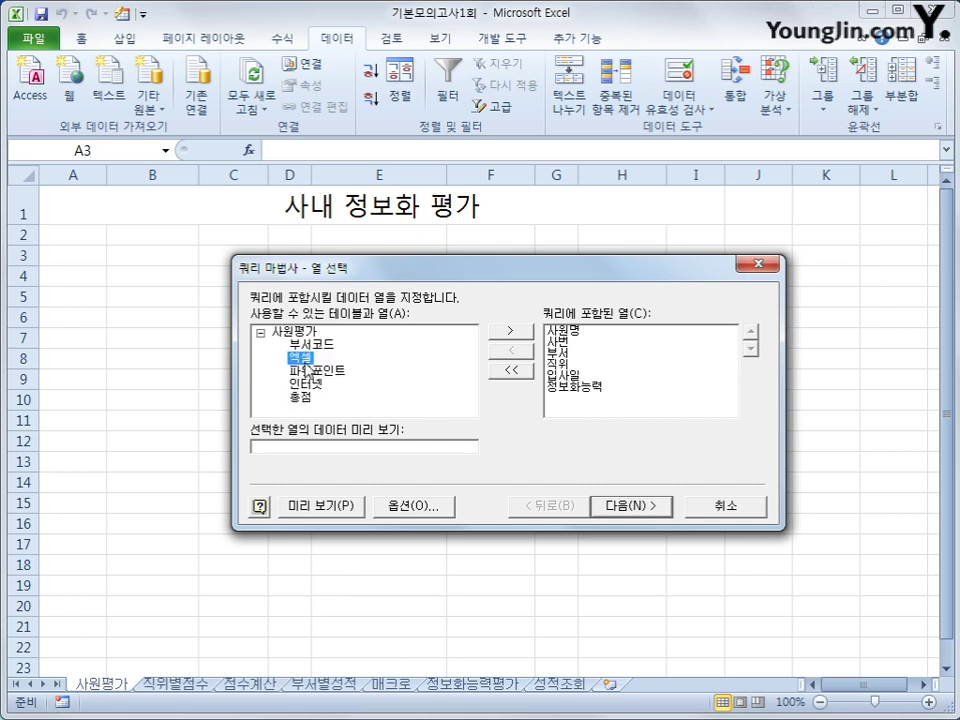
{"action": "double_click", "coordinate": [306, 360]}
{"action": "double_click", "coordinate": [311, 358]}
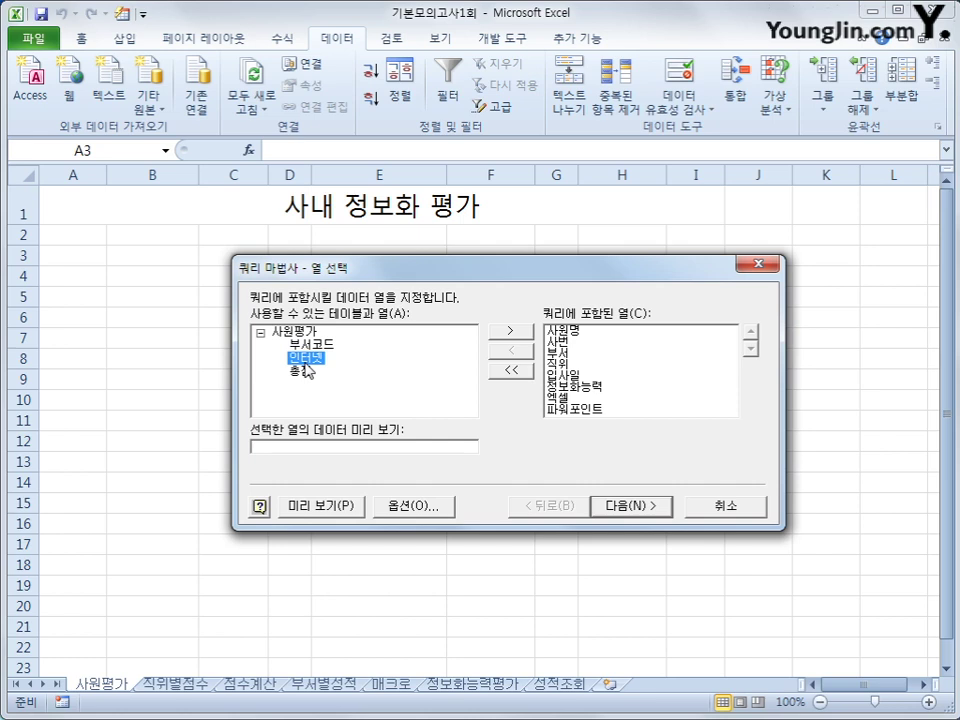
{"action": "double_click", "coordinate": [305, 360]}
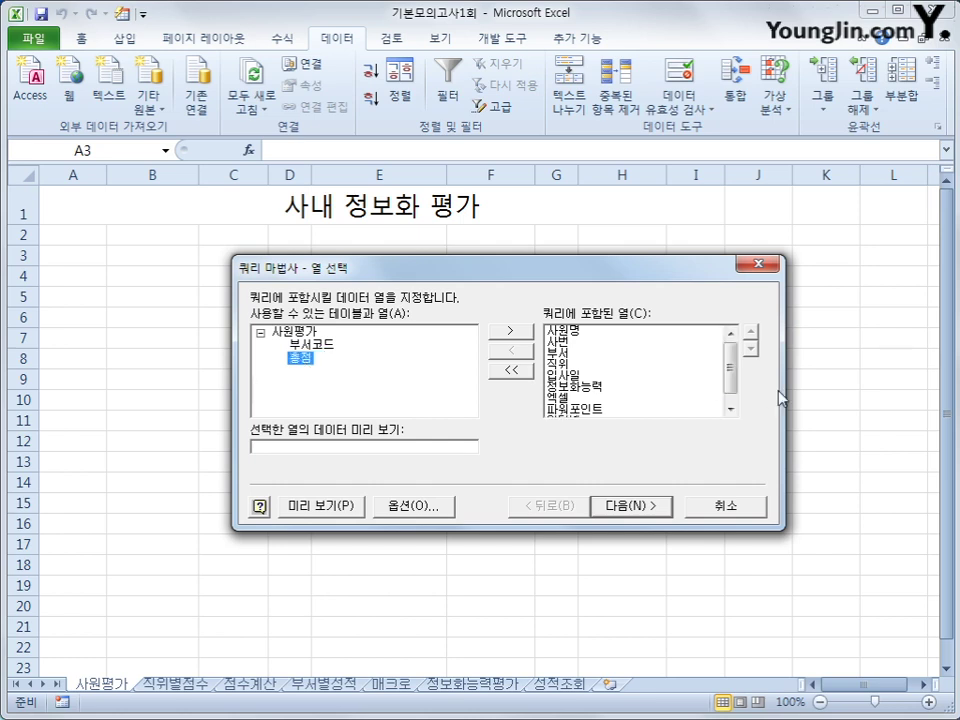
{"action": "left_click_drag", "start_coordinate": [729, 395], "coordinate": [727, 345]}
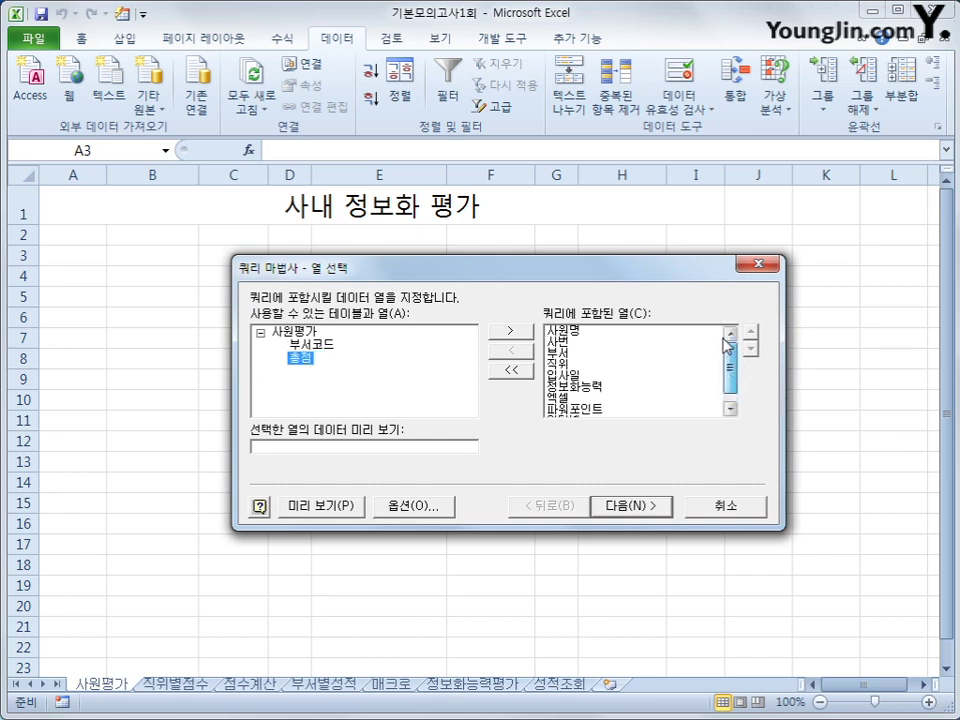
{"action": "left_click", "coordinate": [649, 508]}
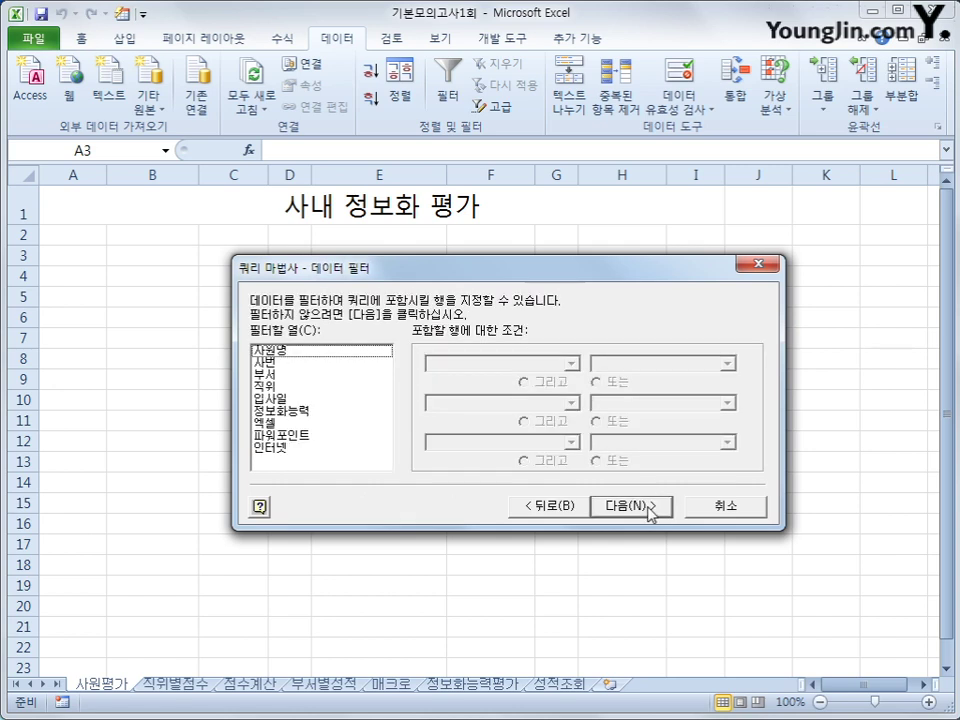
Filter the query rows to those whose 부서 equals 사무처 or equals 관리과
{"action": "left_click", "coordinate": [309, 378]}
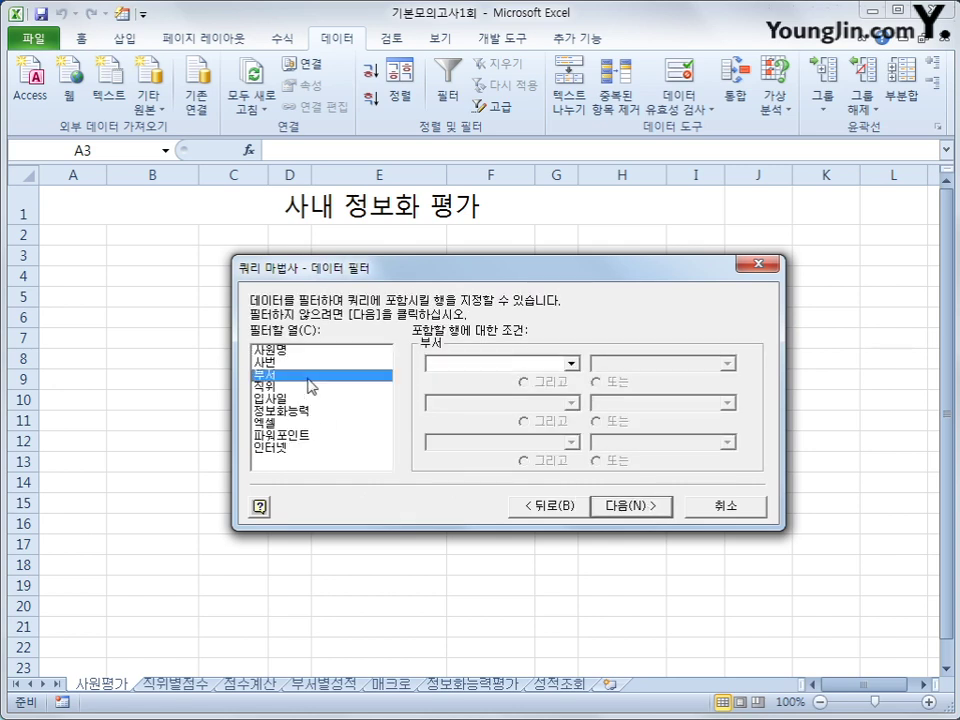
{"action": "left_click", "coordinate": [490, 369]}
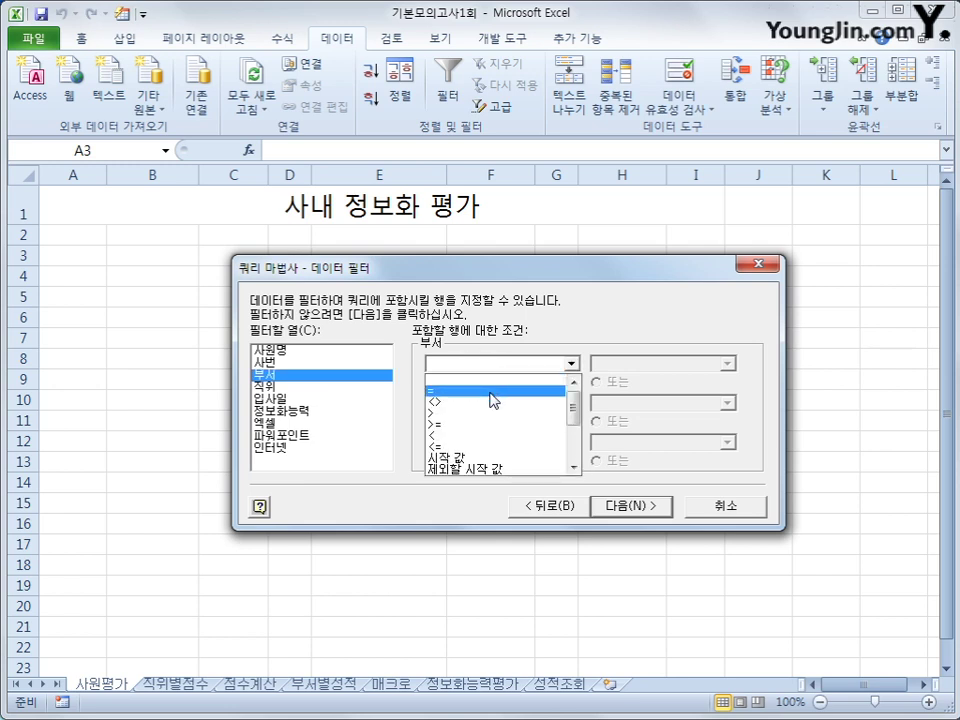
{"action": "left_click", "coordinate": [490, 390]}
{"action": "left_click", "coordinate": [729, 363]}
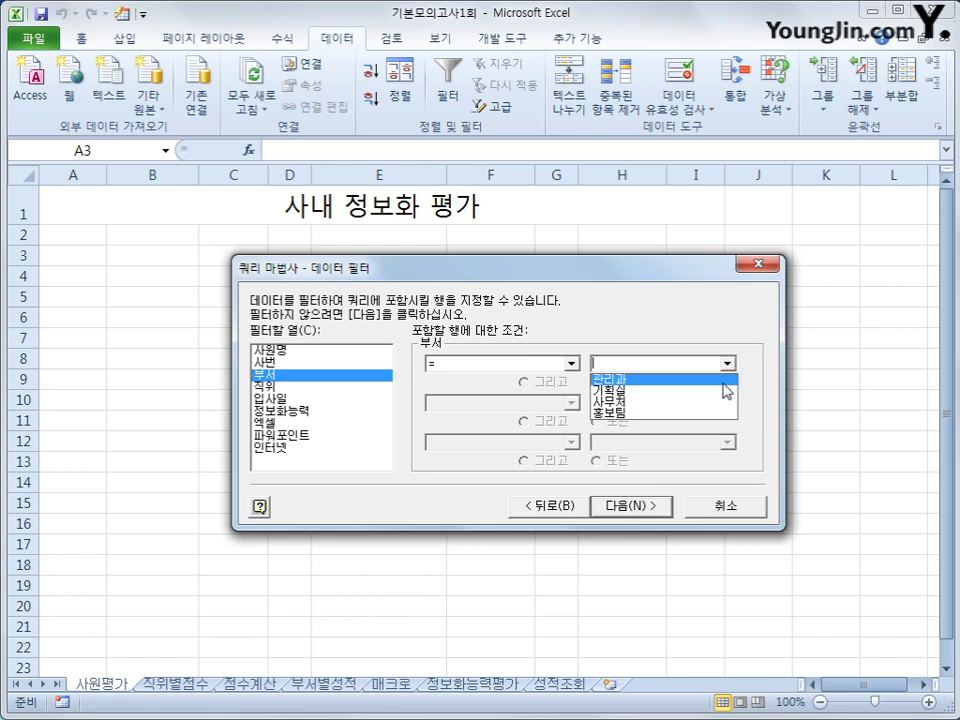
{"action": "left_click", "coordinate": [719, 402]}
{"action": "left_click", "coordinate": [597, 381]}
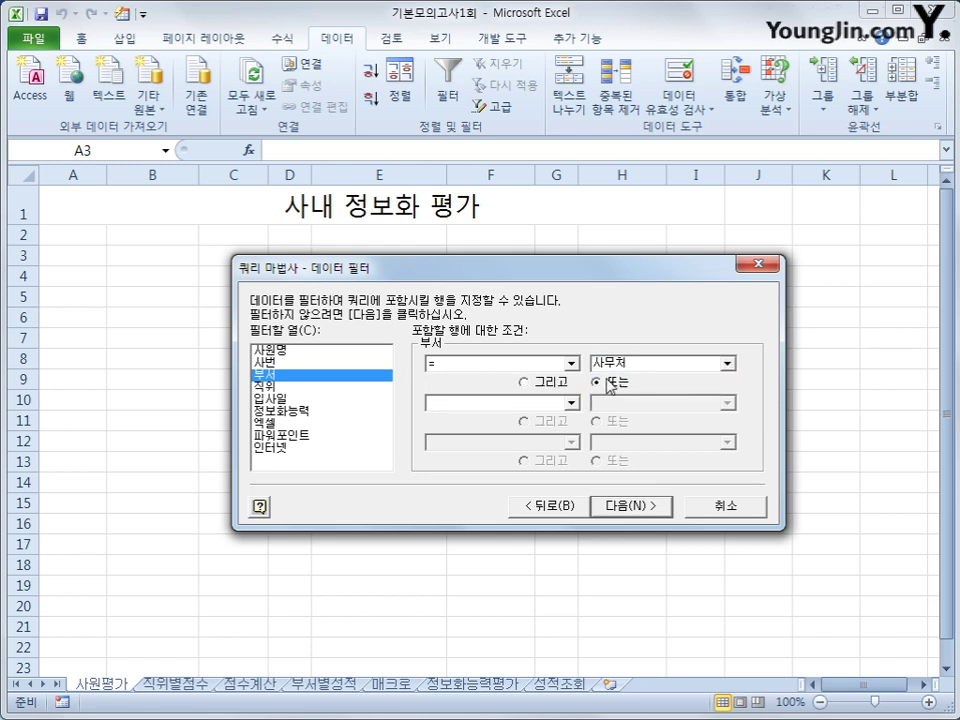
{"action": "left_click", "coordinate": [574, 404]}
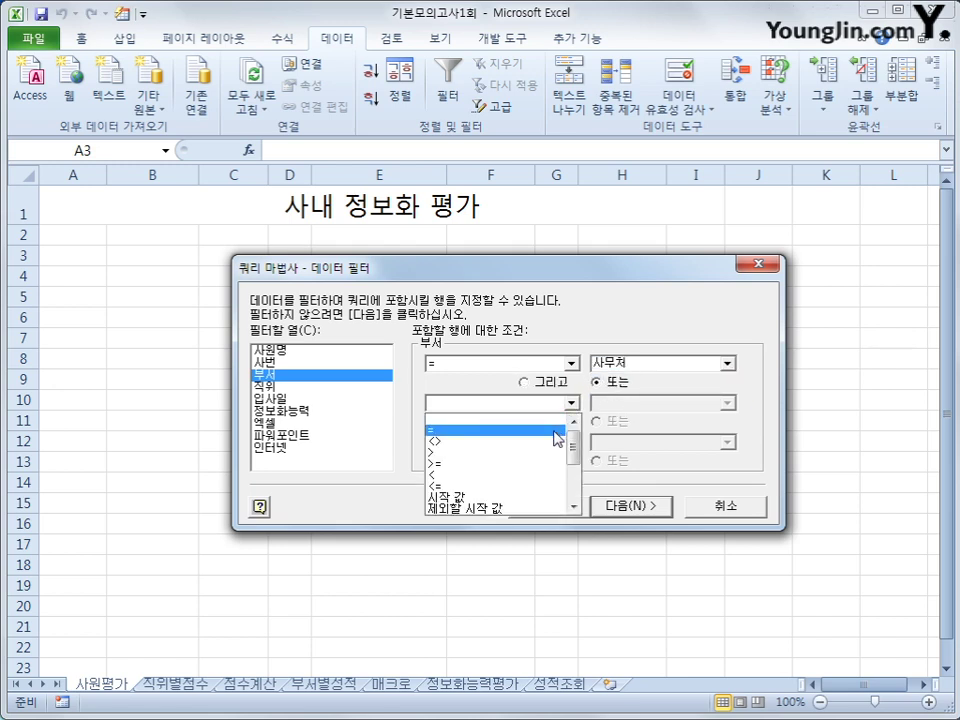
{"action": "left_click", "coordinate": [558, 434]}
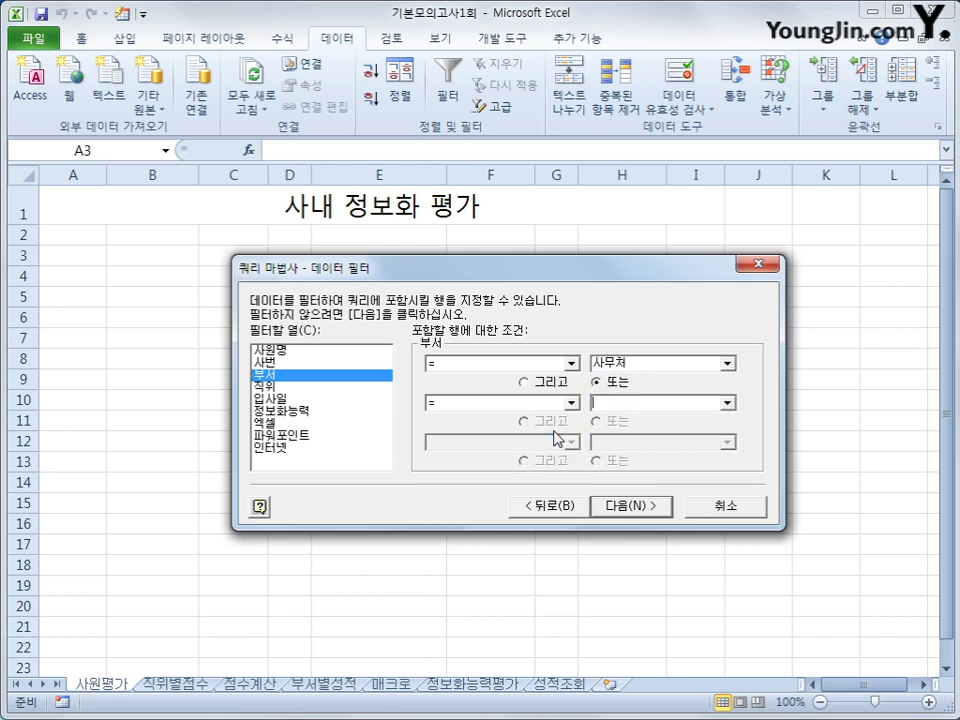
{"action": "left_click", "coordinate": [728, 402]}
{"action": "left_click", "coordinate": [721, 419]}
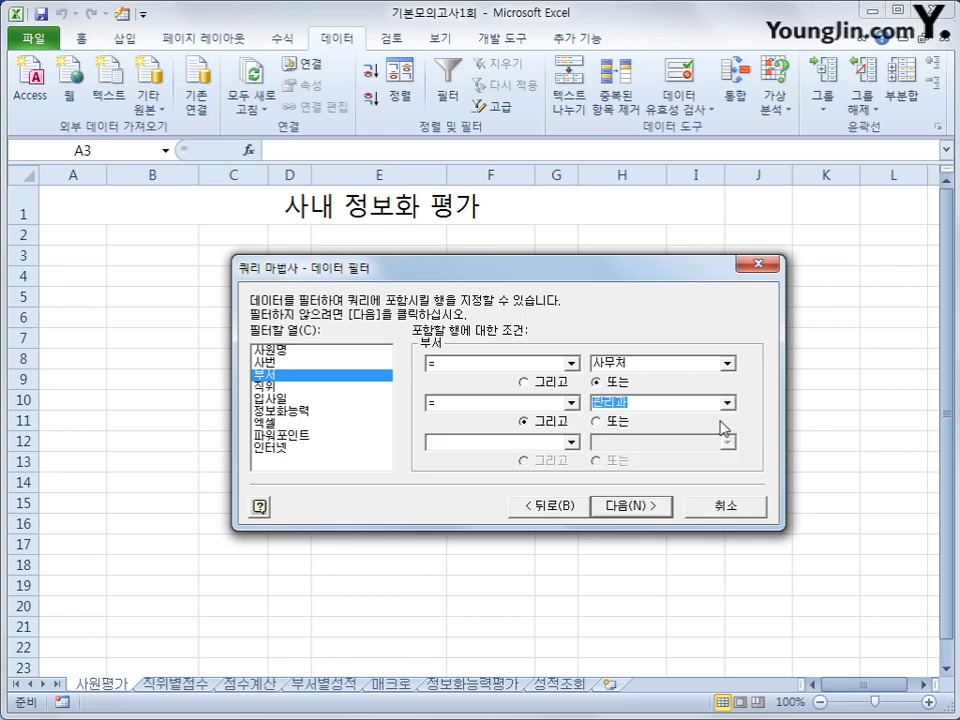
Add a filter condition requiring 입사일 to be less than or equal to 2014-12-31
{"action": "left_click", "coordinate": [369, 402]}
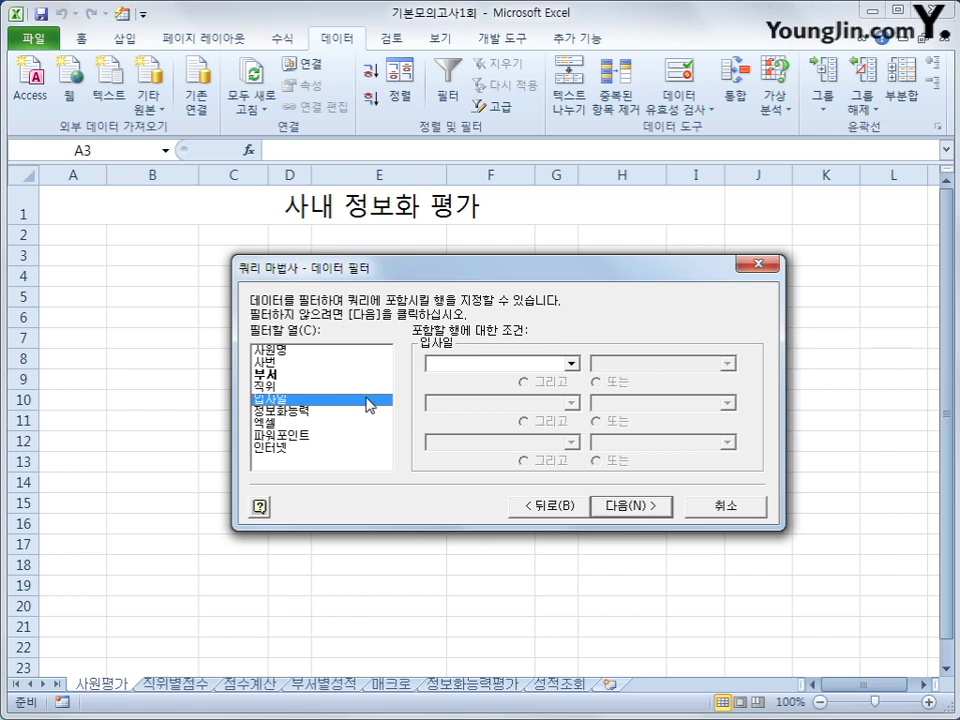
{"action": "left_click", "coordinate": [514, 365]}
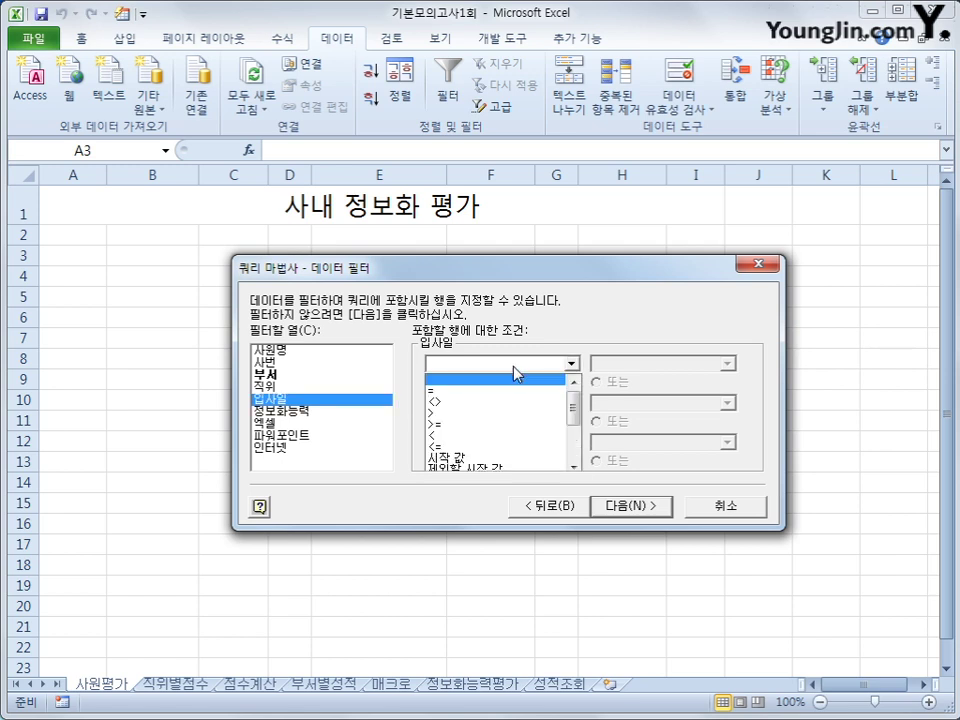
{"action": "left_click", "coordinate": [499, 450]}
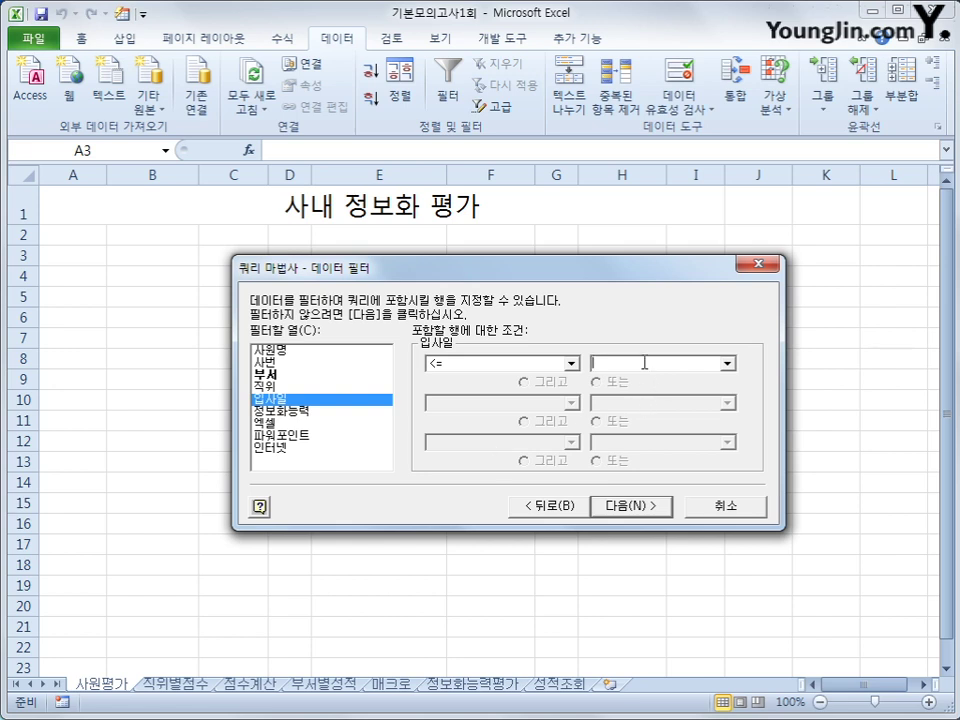
{"action": "type", "text": "2014-"}
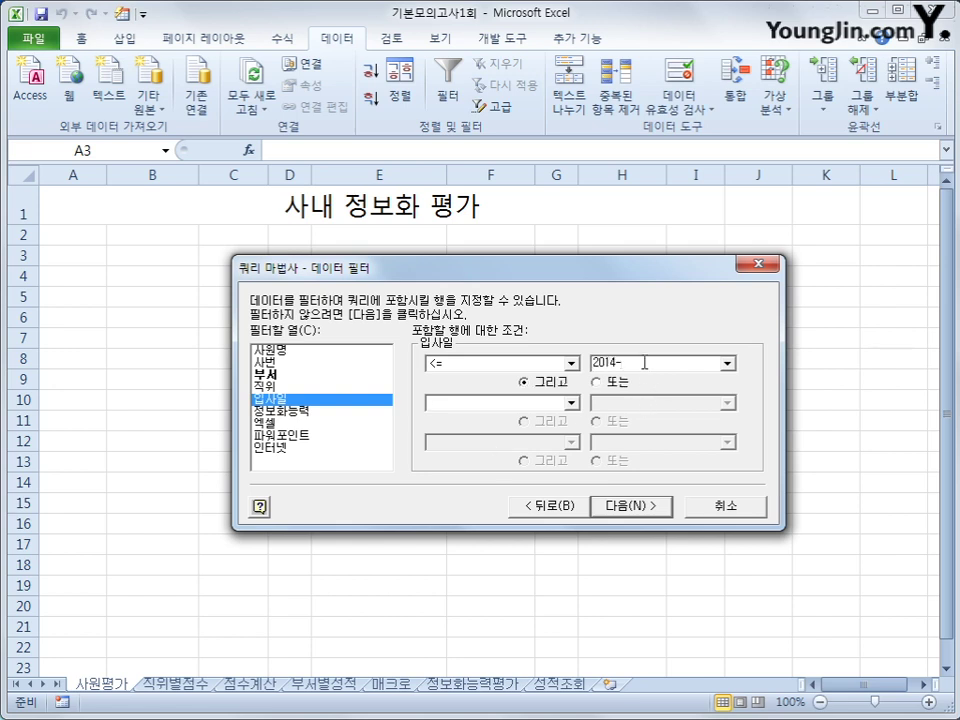
{"action": "type", "text": "12-31"}
{"action": "left_click", "coordinate": [655, 507]}
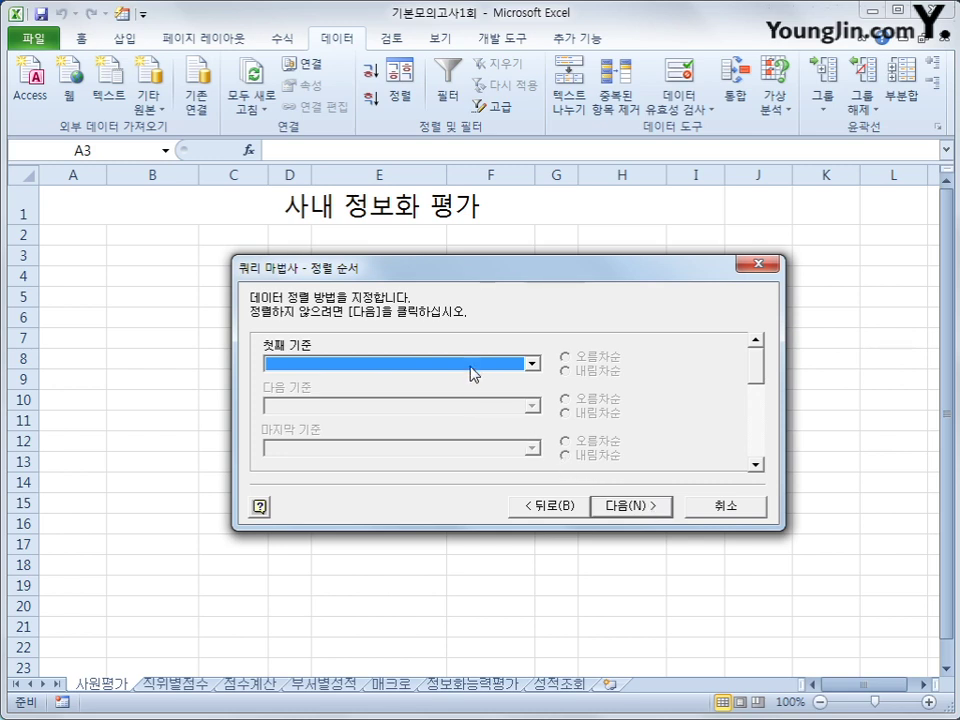
Sort the query by 입사일 and then by 부서, both ascending, and finish the wizard with the data returned to Excel
{"action": "left_click", "coordinate": [531, 364]}
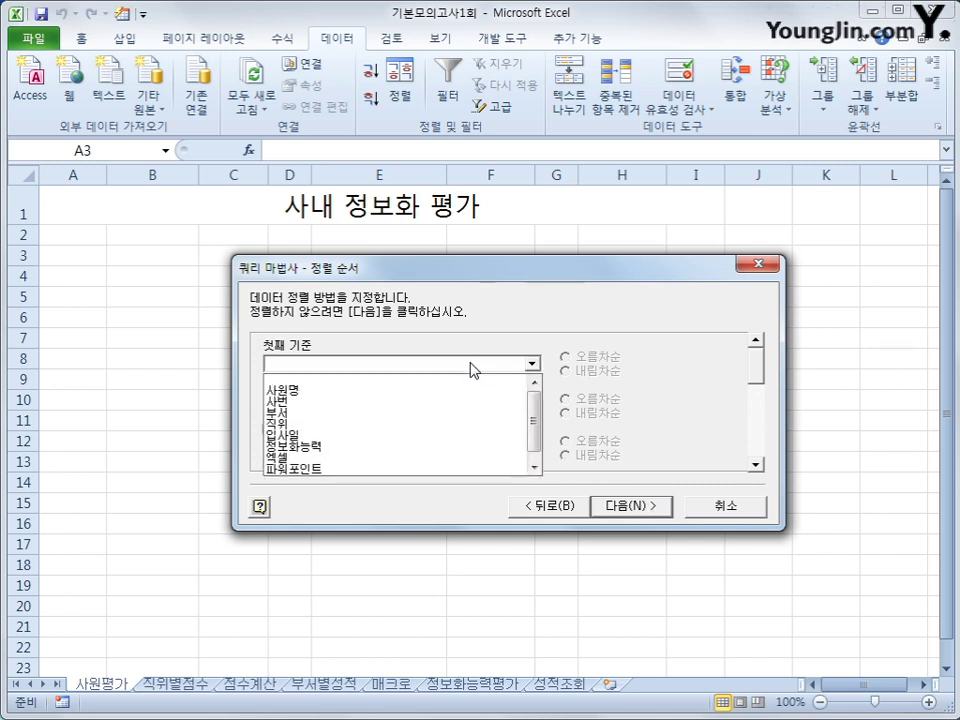
{"action": "left_click", "coordinate": [457, 438]}
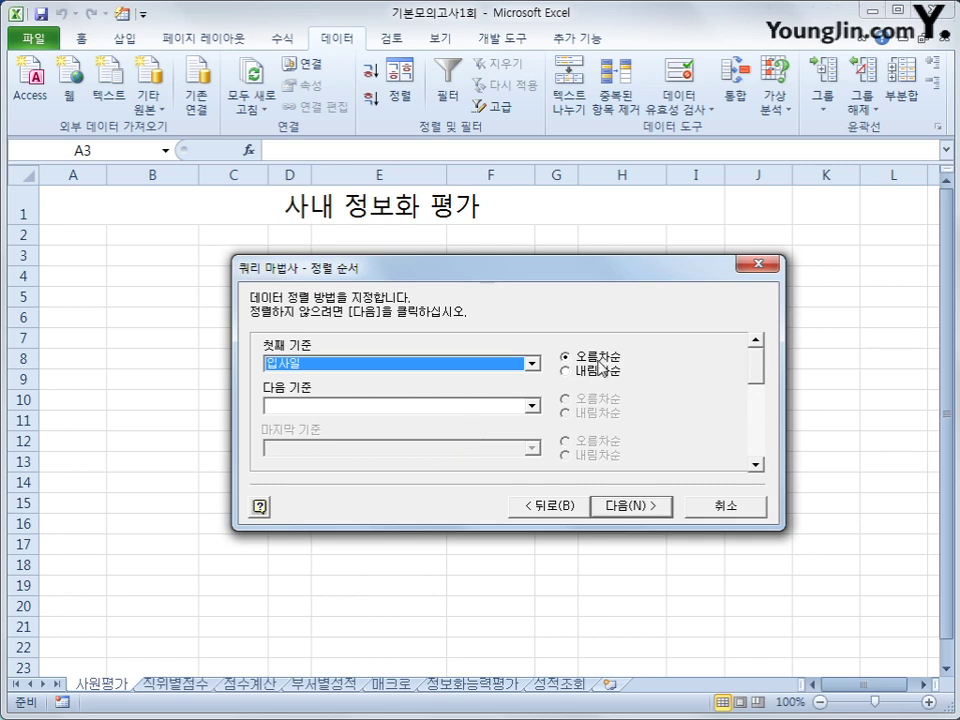
{"action": "left_click", "coordinate": [503, 409]}
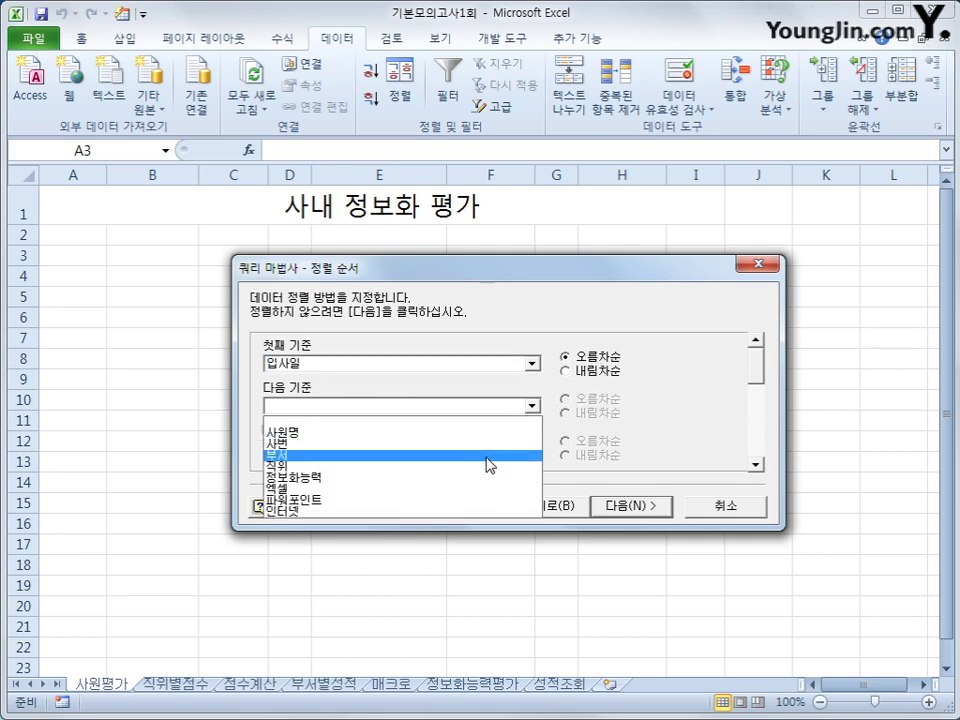
{"action": "left_click", "coordinate": [489, 456]}
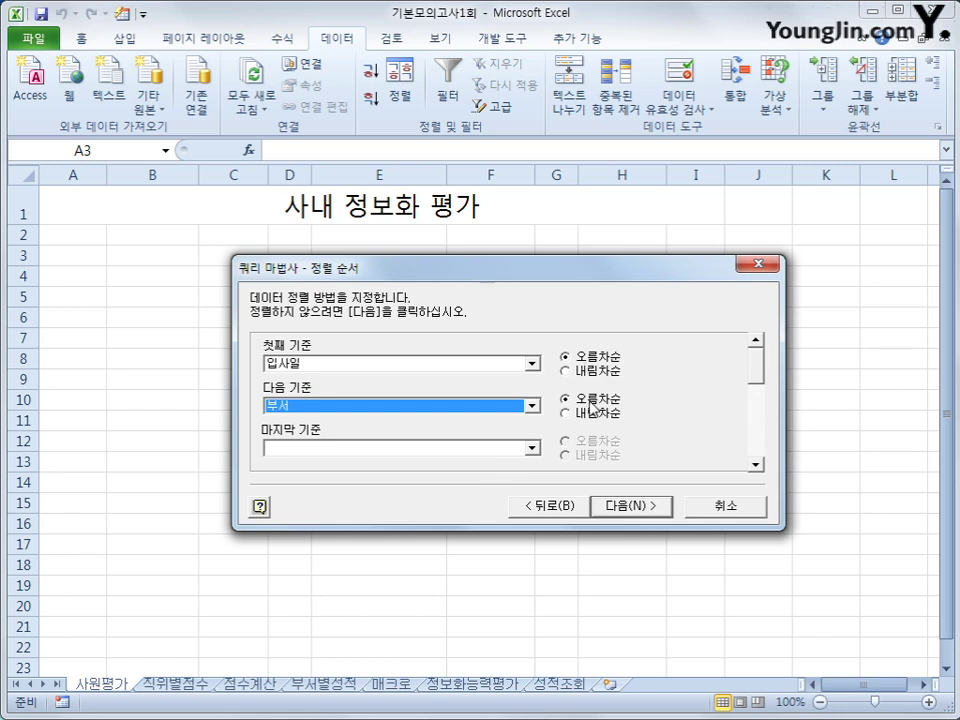
{"action": "left_click", "coordinate": [645, 506]}
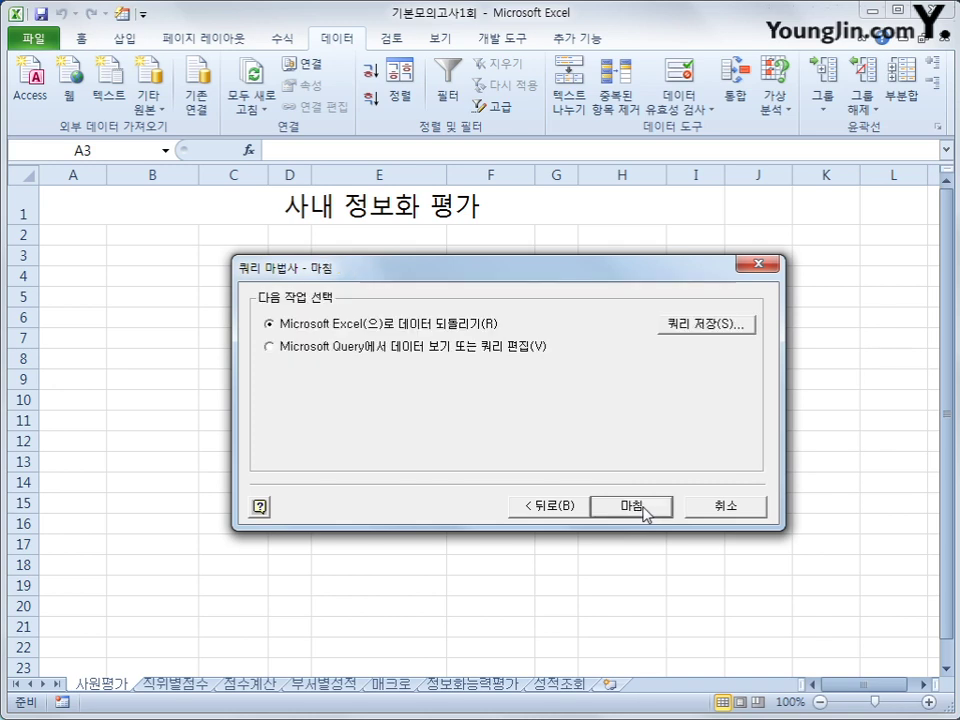
{"action": "left_click", "coordinate": [644, 508]}
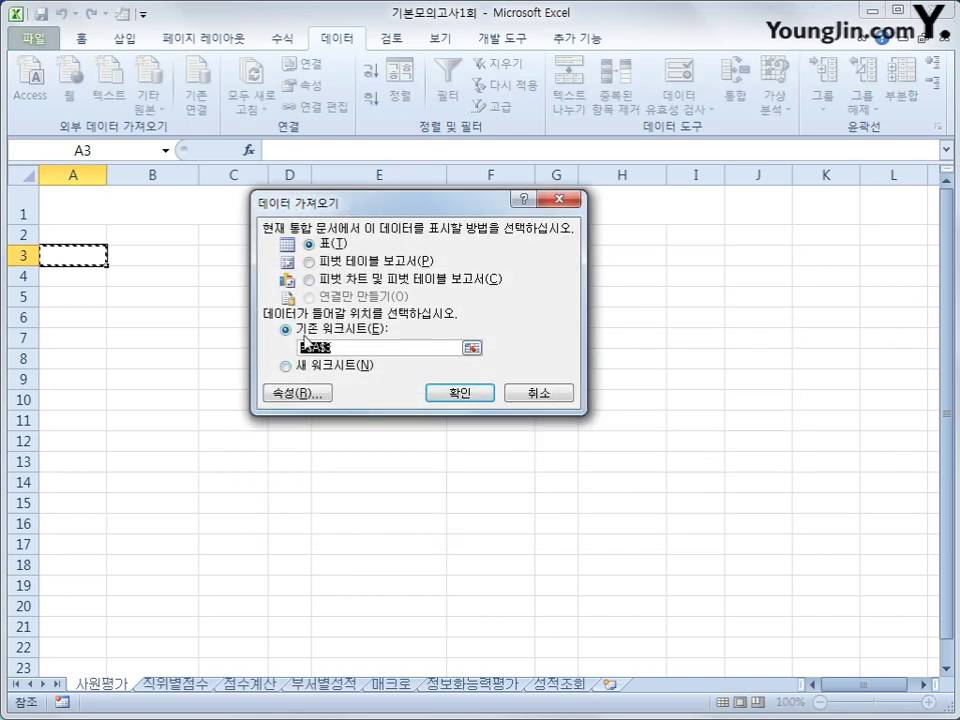
Place the query result as a table at A3 of the existing worksheet and convert that table to a normal range
{"action": "left_click", "coordinate": [459, 395]}
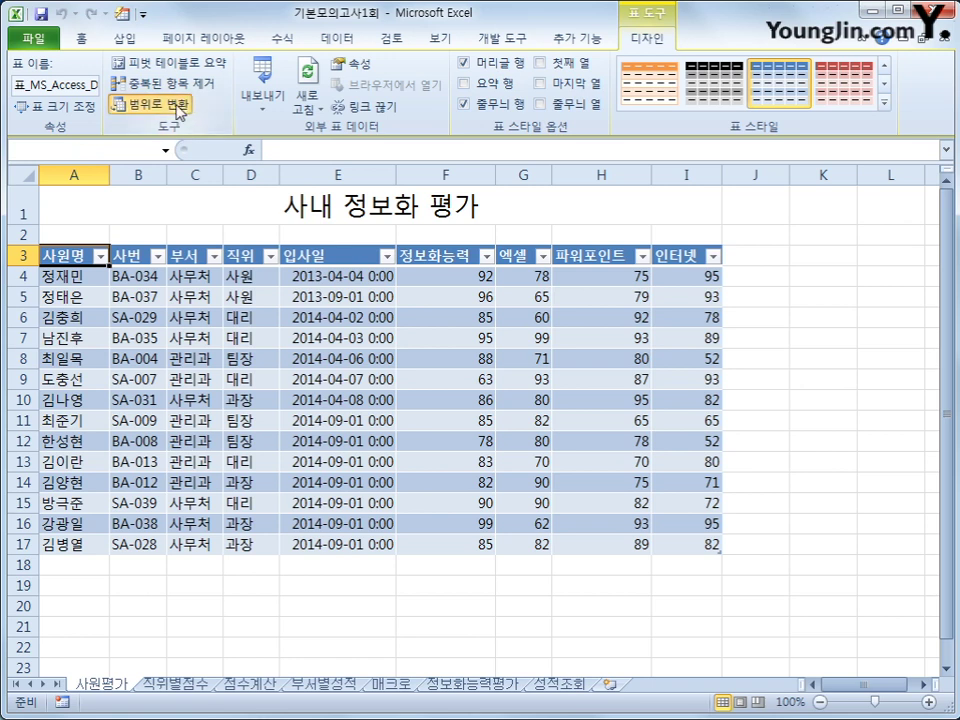
{"action": "left_click", "coordinate": [170, 104]}
{"action": "left_click_drag", "start_coordinate": [412, 472], "coordinate": [416, 352]}
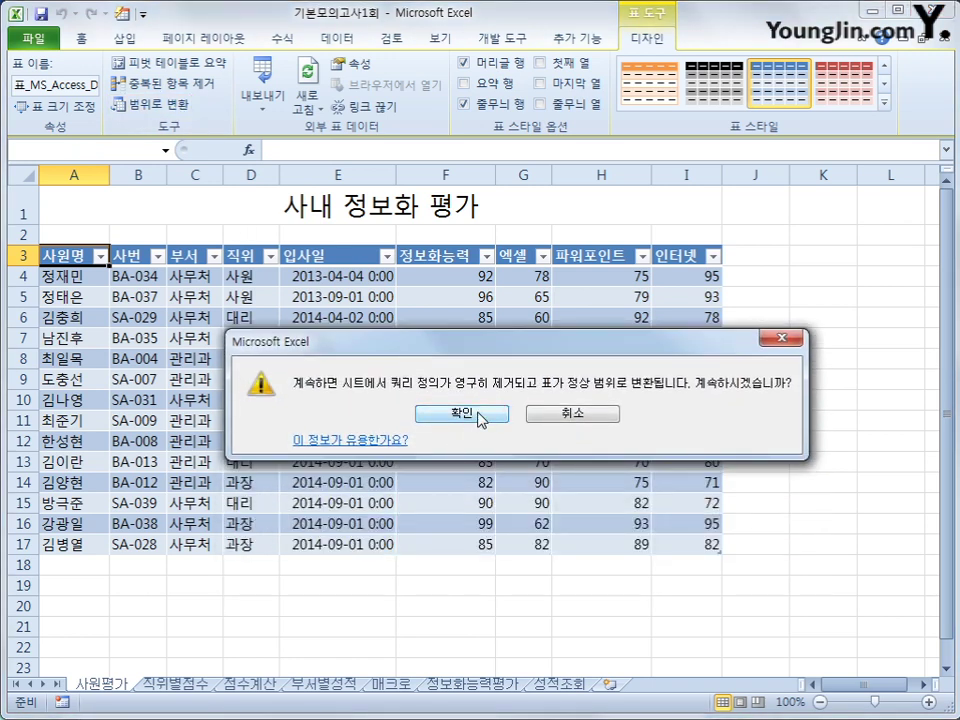
{"action": "left_click", "coordinate": [478, 416]}
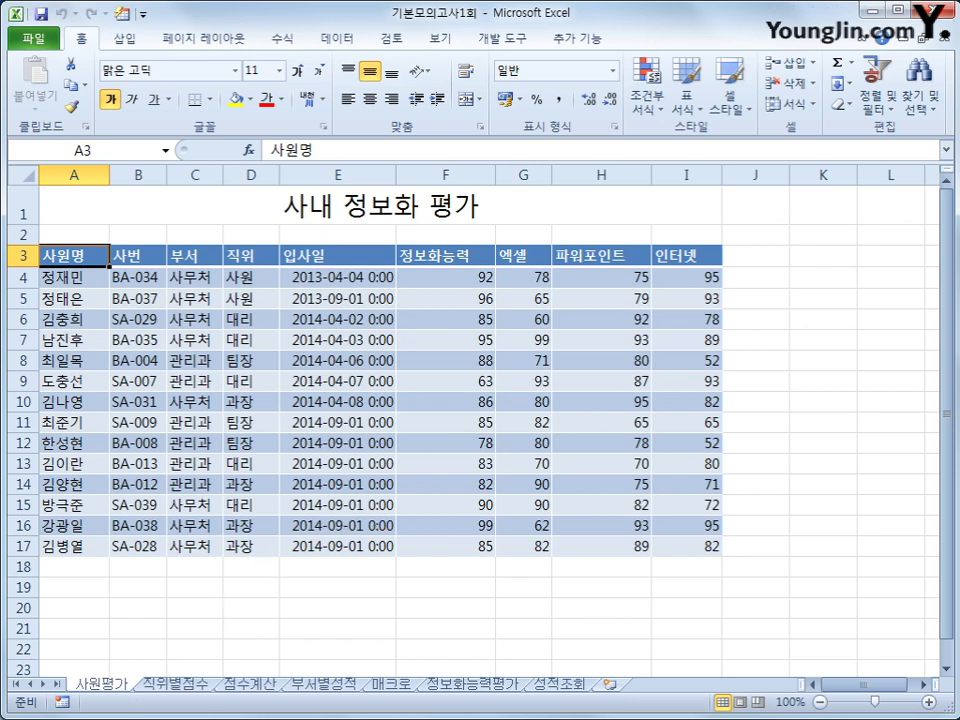
On the 직위별점수 sheet, copy the 직위 header and the 과장 value from E3:E4 to B19:B20 as a filter criterion
{"action": "left_click", "coordinate": [172, 685]}
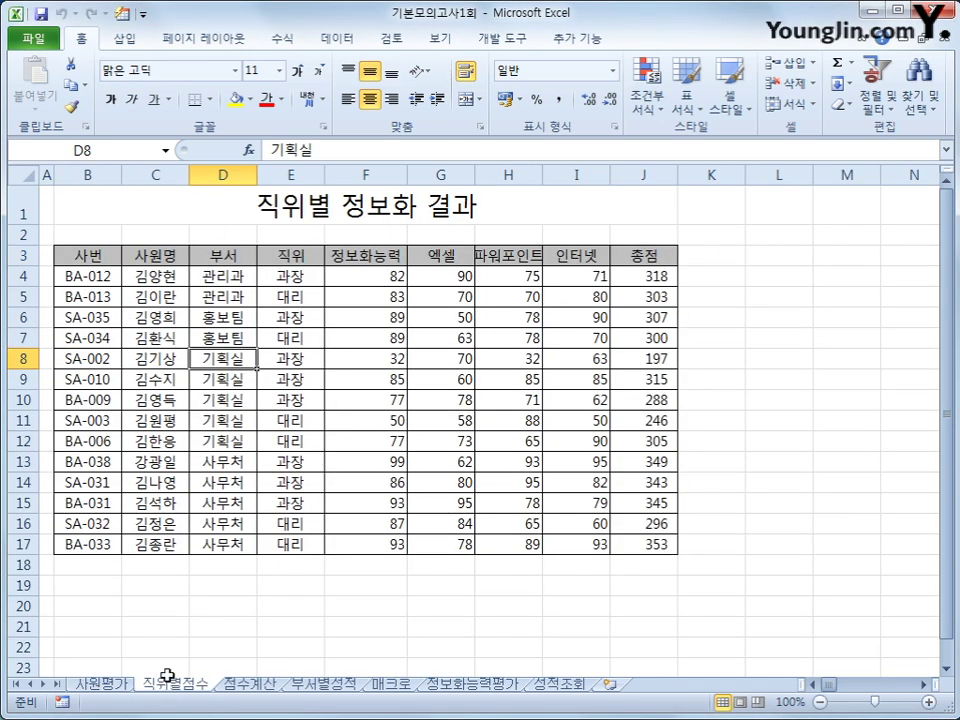
{"action": "left_click", "coordinate": [270, 254]}
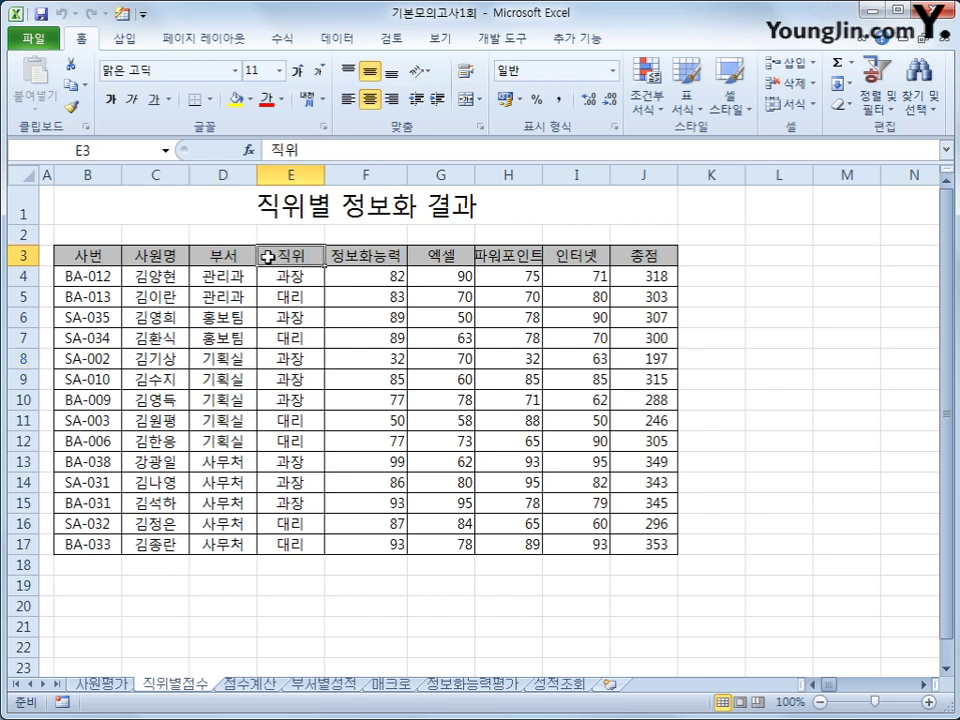
{"action": "left_click", "coordinate": [283, 270], "text": "ctrl"}
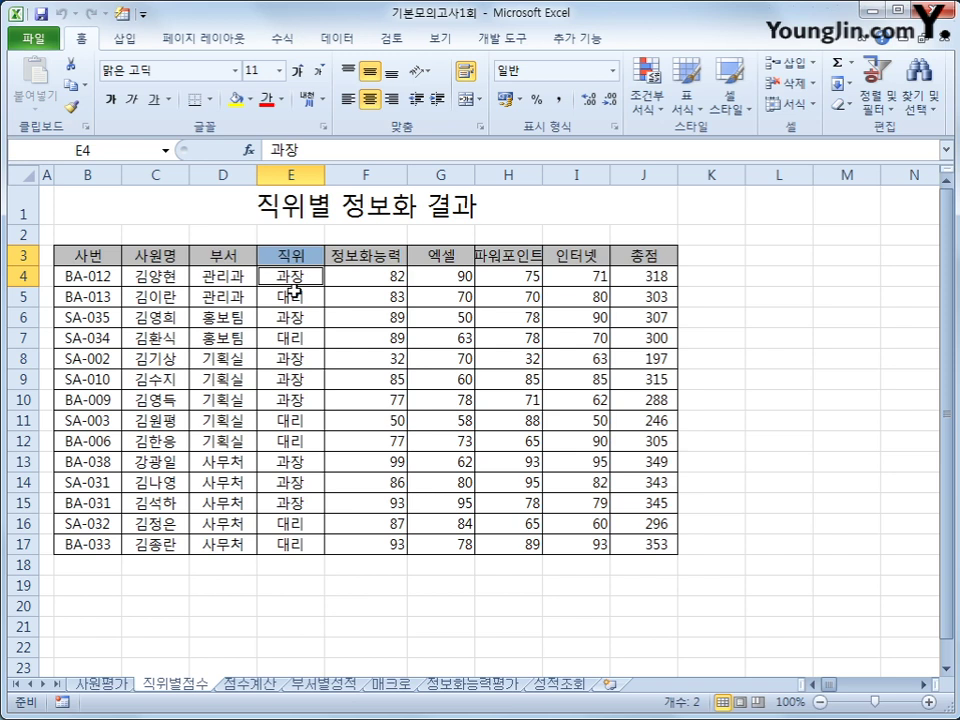
{"action": "left_click", "coordinate": [297, 254]}
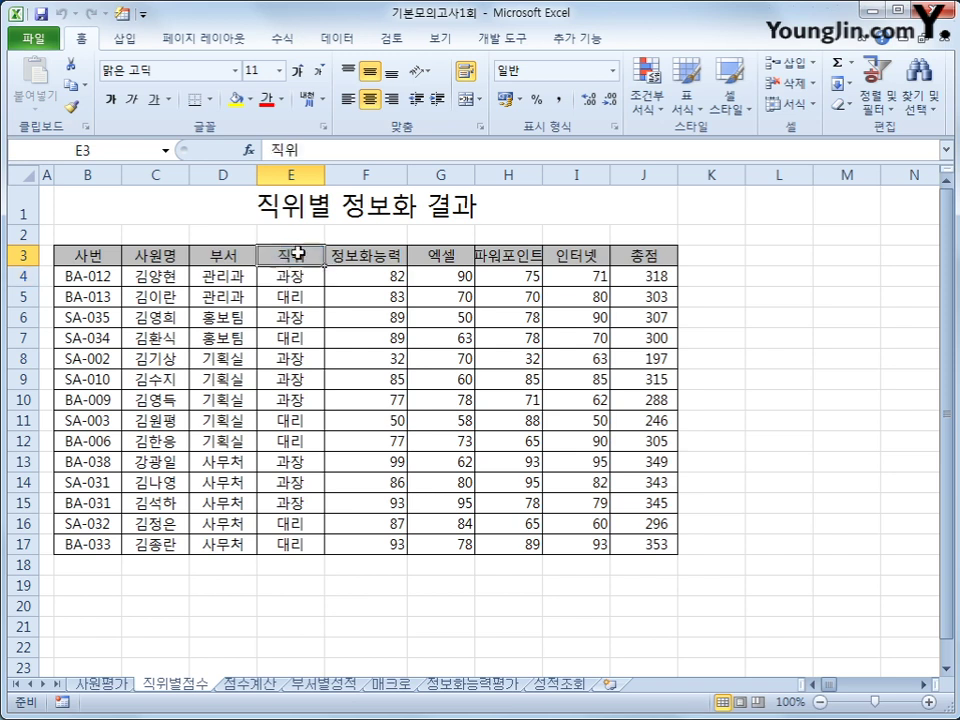
{"action": "left_click_drag", "start_coordinate": [297, 254], "coordinate": [296, 273]}
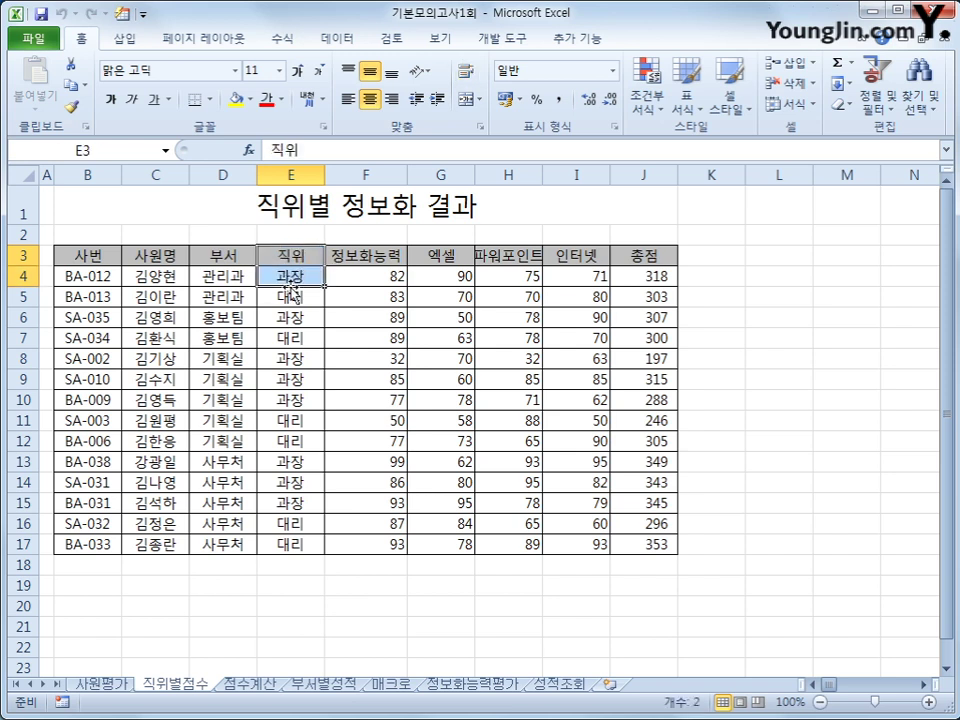
{"action": "key", "text": "ctrl+c"}
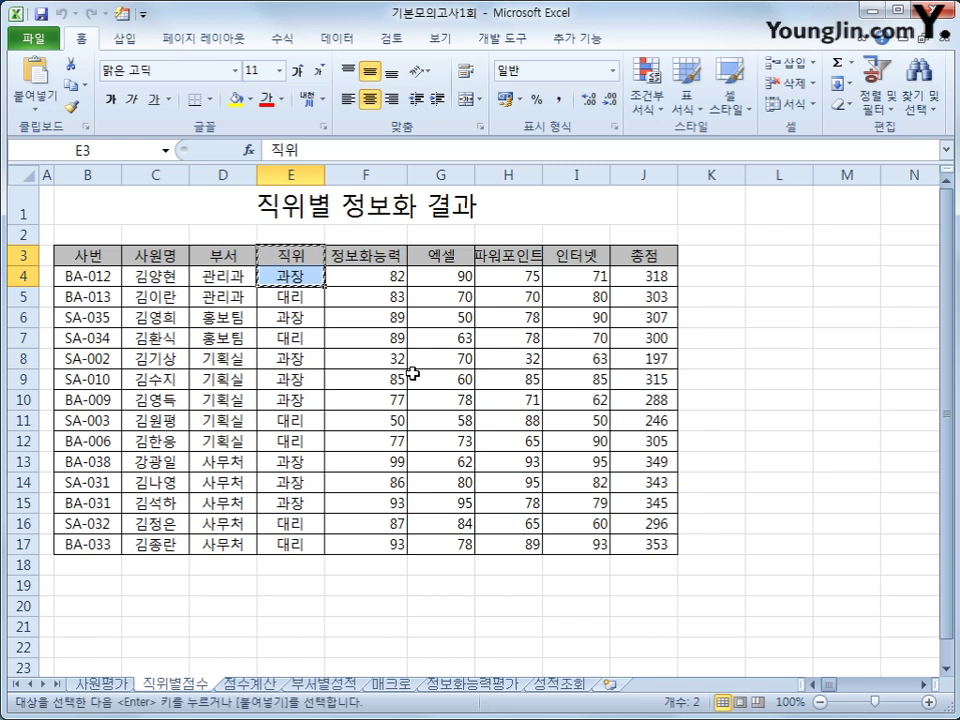
{"action": "left_click", "coordinate": [94, 583]}
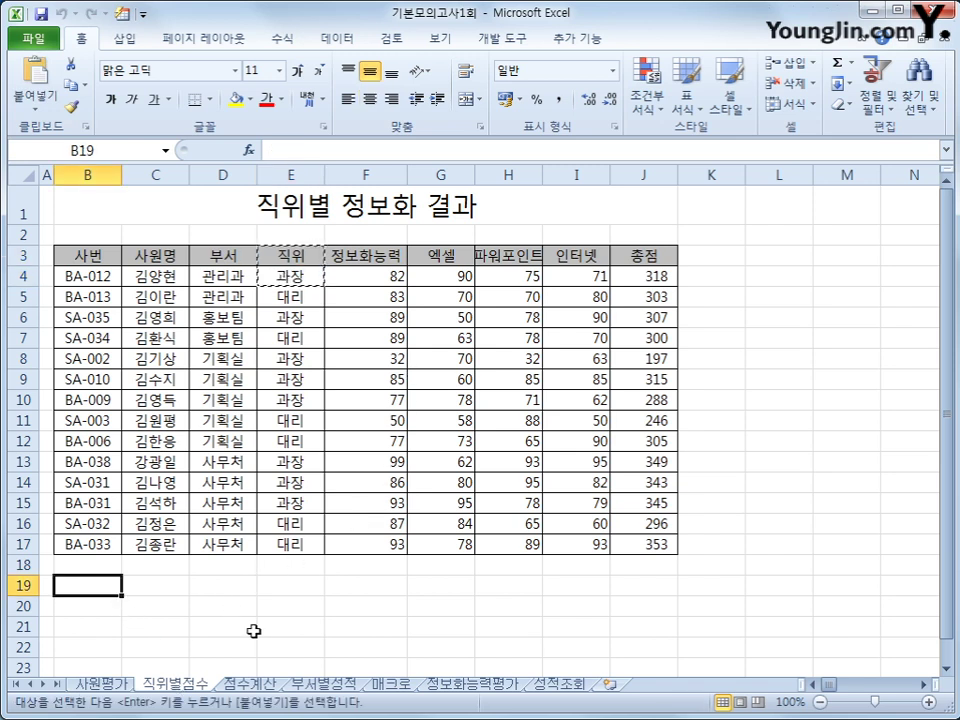
{"action": "scroll", "coordinate": [272, 525], "scroll_direction": "down", "scroll_amount": 1}
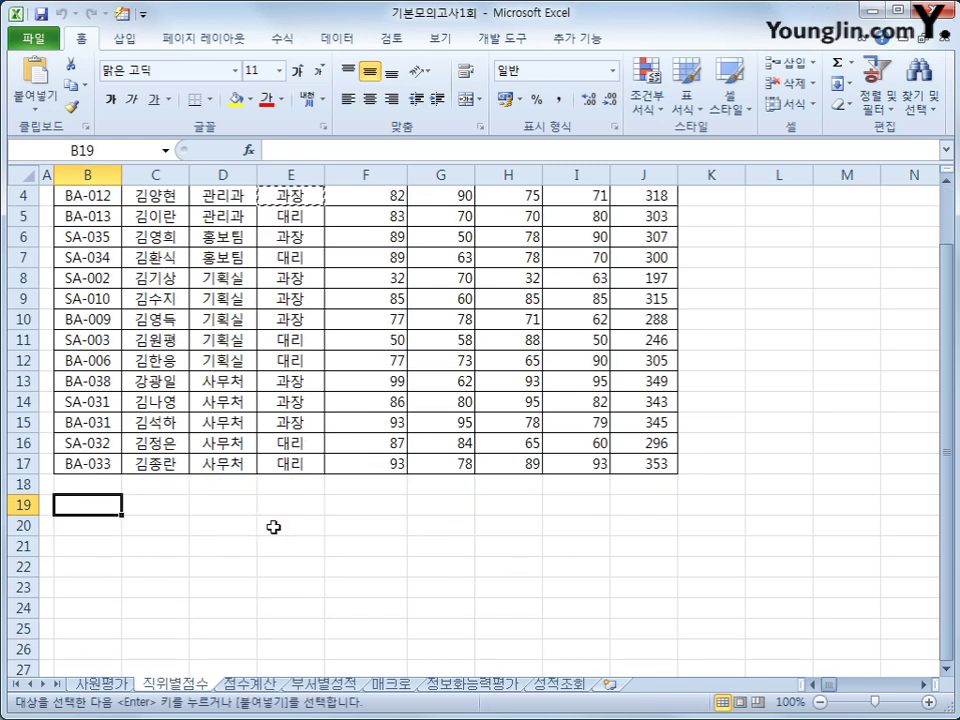
{"action": "key", "text": "ctrl+v"}
{"action": "scroll", "coordinate": [272, 525], "scroll_direction": "up", "scroll_amount": 1}
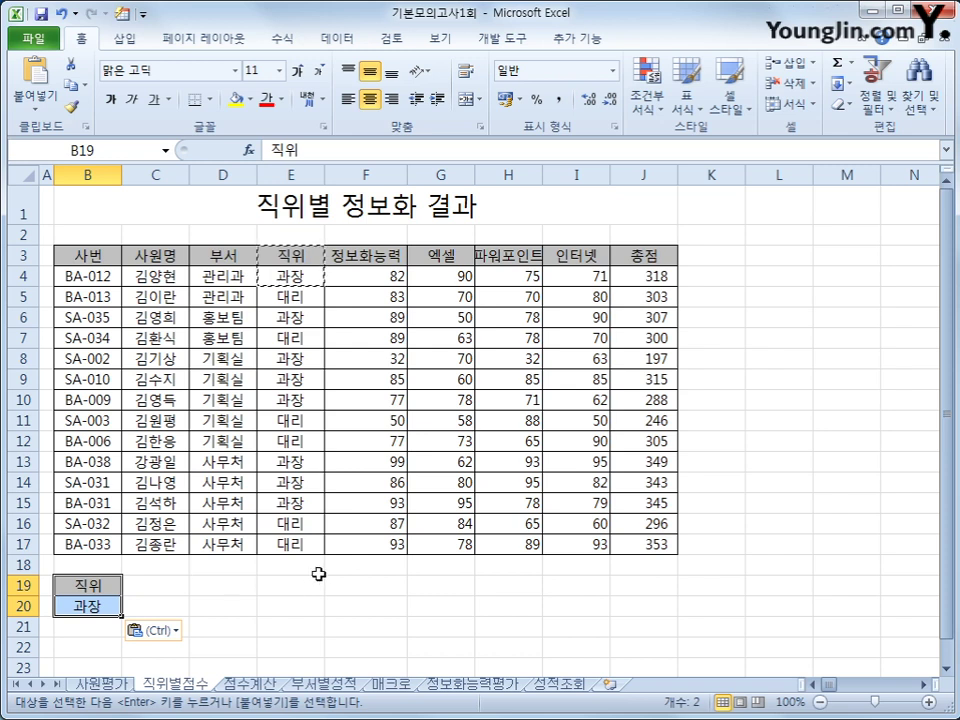
{"action": "left_click", "coordinate": [97, 585]}
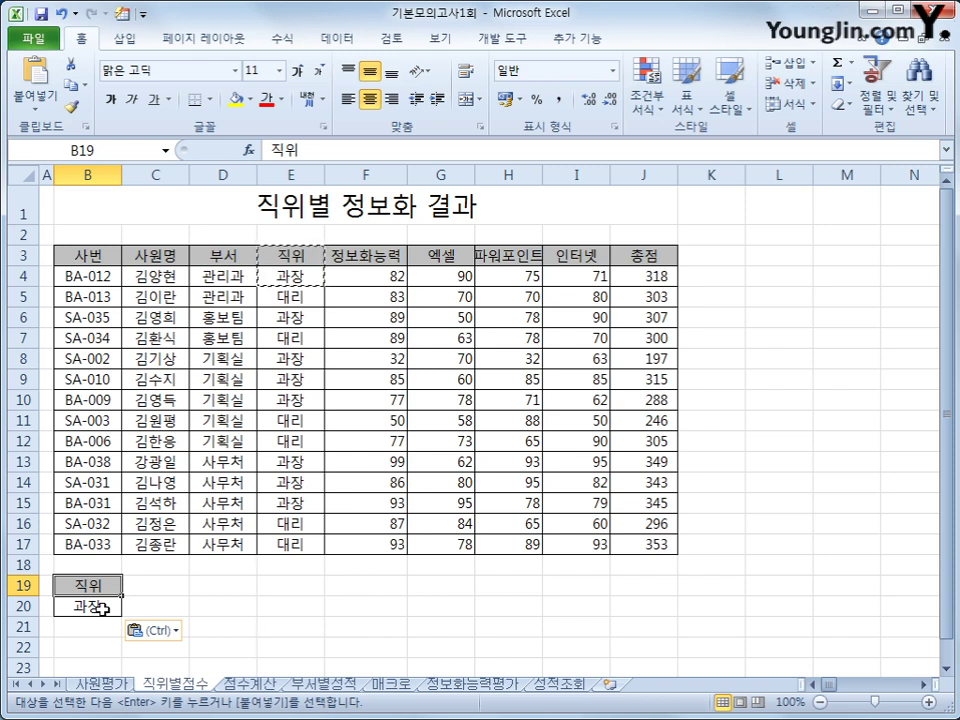
Copy the 총점 header to C19 and enter the criterion >=300 beneath it in C20
{"action": "left_click", "coordinate": [638, 240]}
{"action": "left_click", "coordinate": [648, 258]}
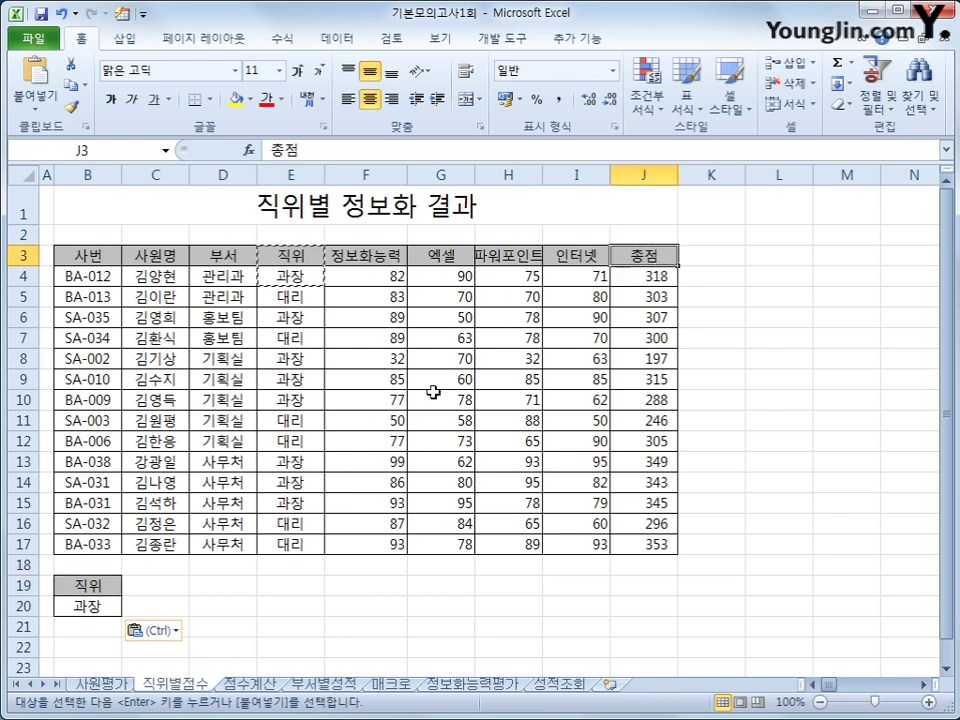
{"action": "key", "text": "ctrl+c"}
{"action": "left_click", "coordinate": [156, 587]}
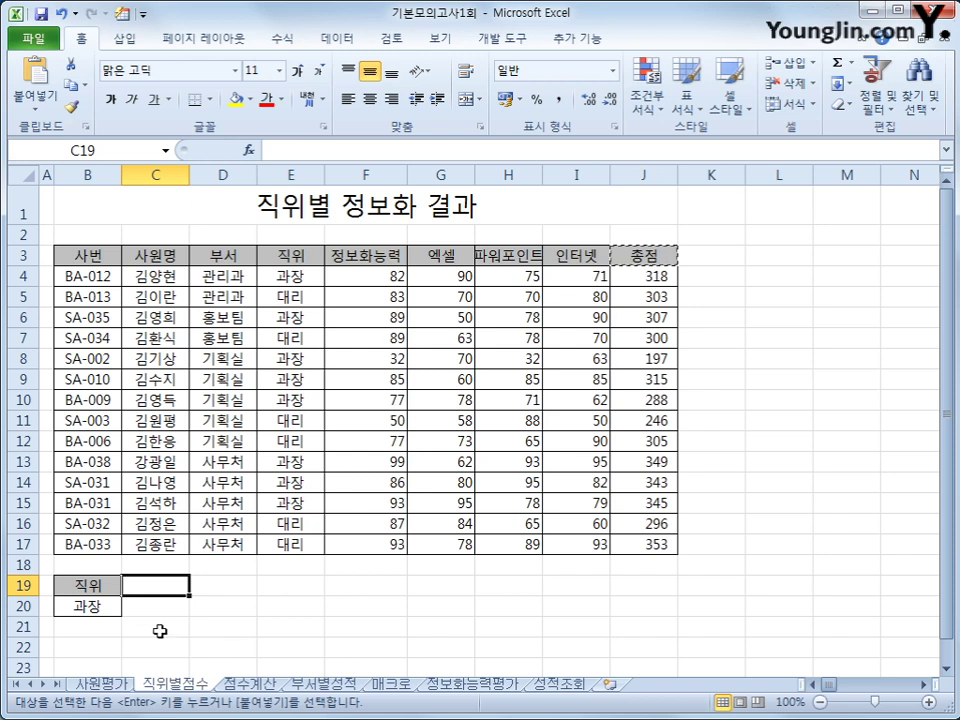
{"action": "key", "text": "ctrl+v"}
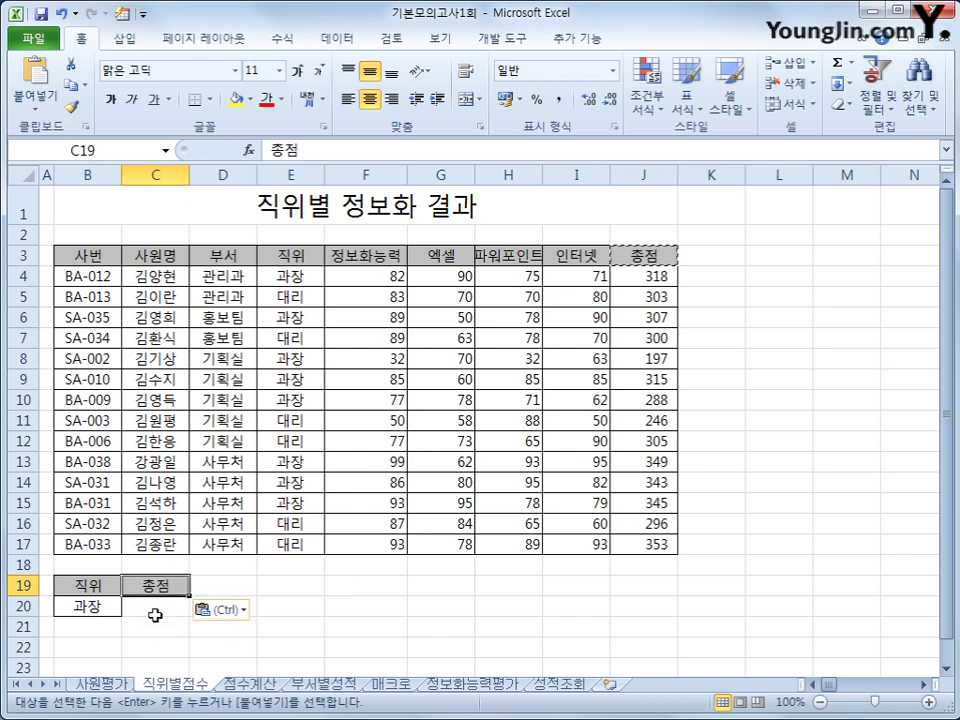
{"action": "left_click", "coordinate": [155, 612]}
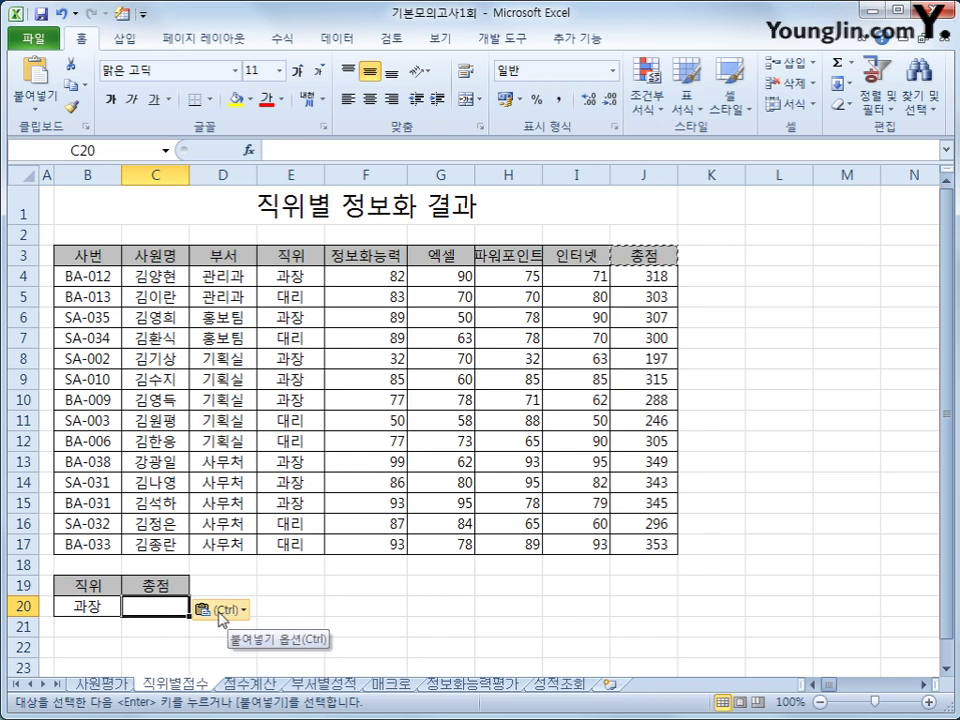
{"action": "type", "text": "=300"}
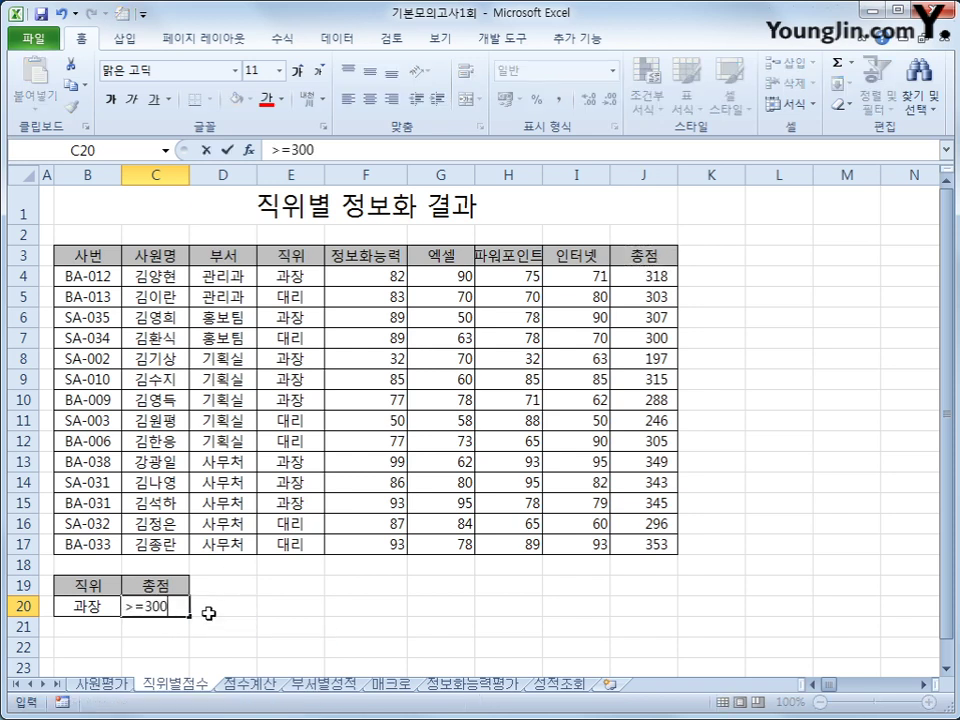
{"action": "key", "text": "Return"}
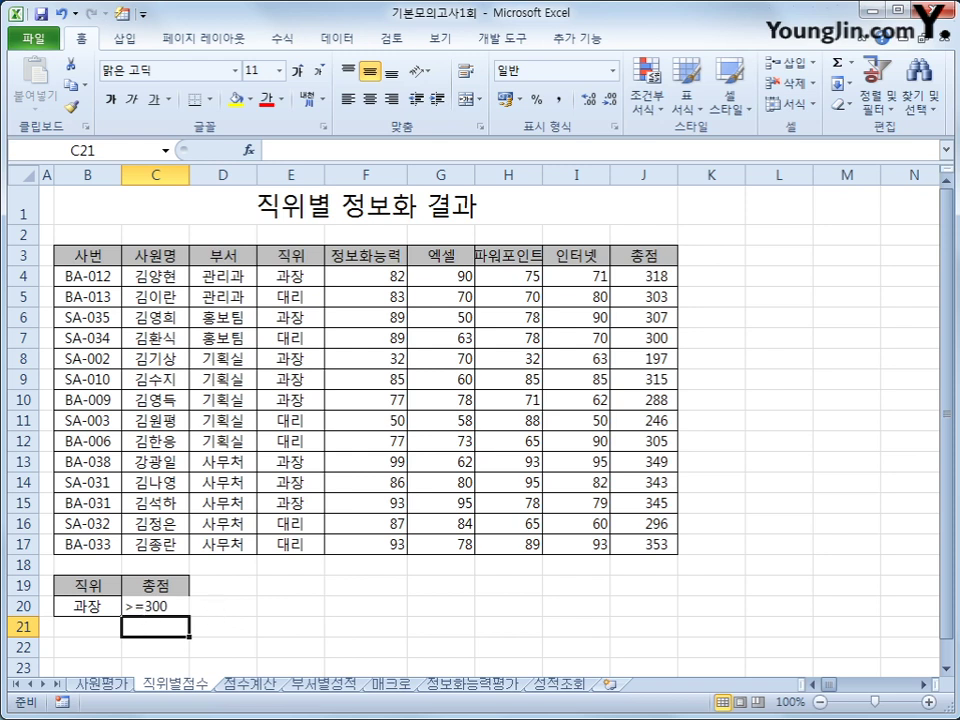
{"action": "left_click_drag", "start_coordinate": [108, 606], "coordinate": [175, 606]}
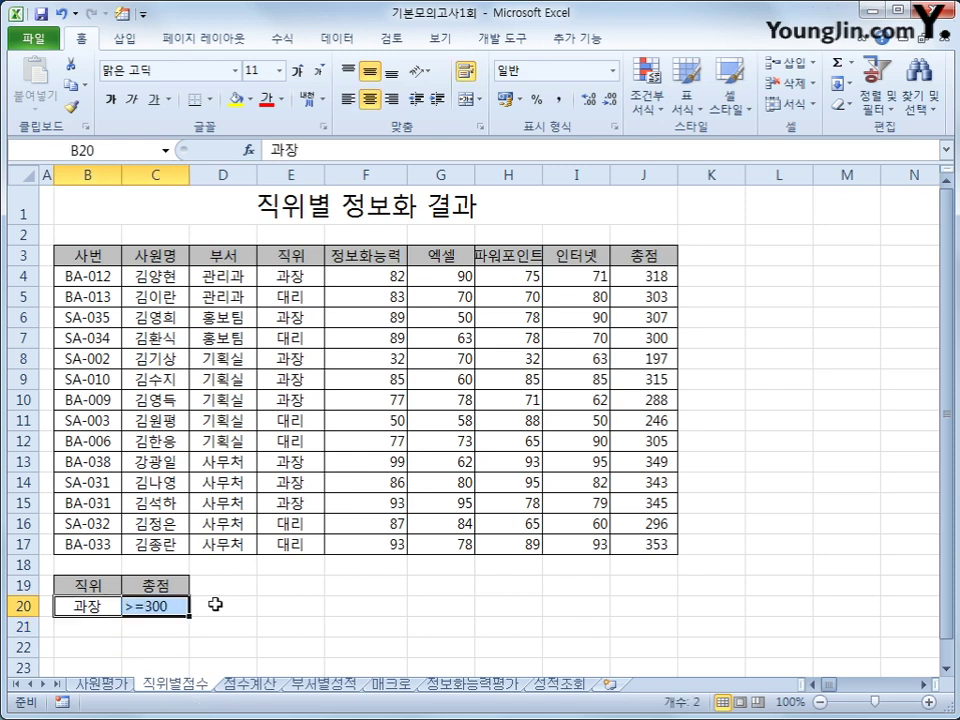
{"action": "left_click", "coordinate": [266, 606]}
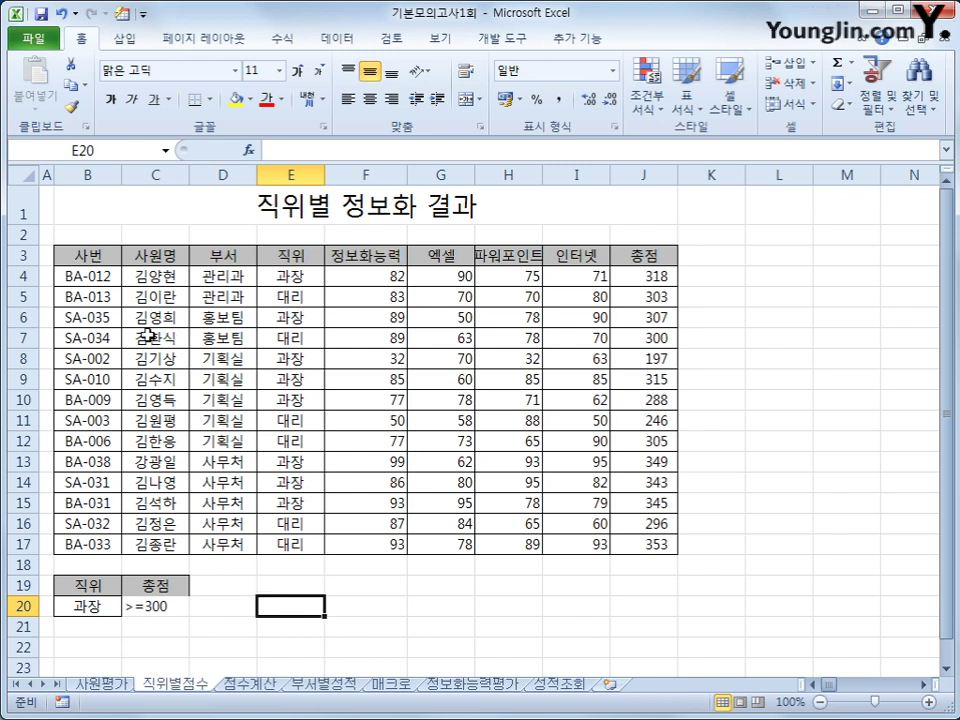
Copy the headers 사번, 사원명, 부서, 정보화능력, 엑셀, 파워포인트 and 인터넷 from row 3 to the row starting at B23
{"action": "left_click", "coordinate": [88, 254]}
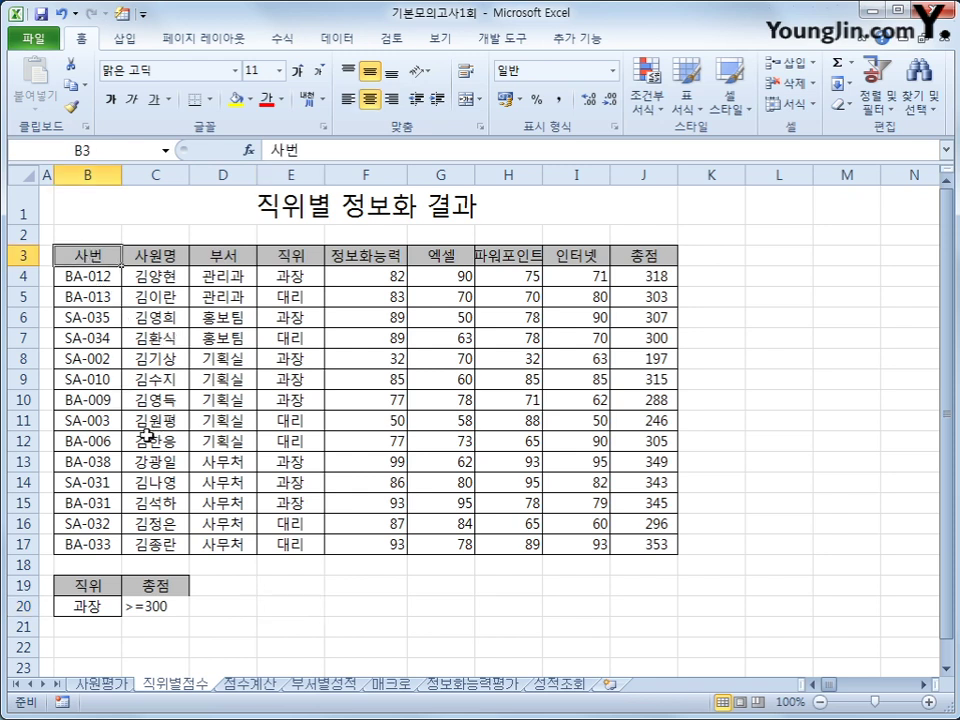
{"action": "left_click", "coordinate": [162, 252], "text": "ctrl"}
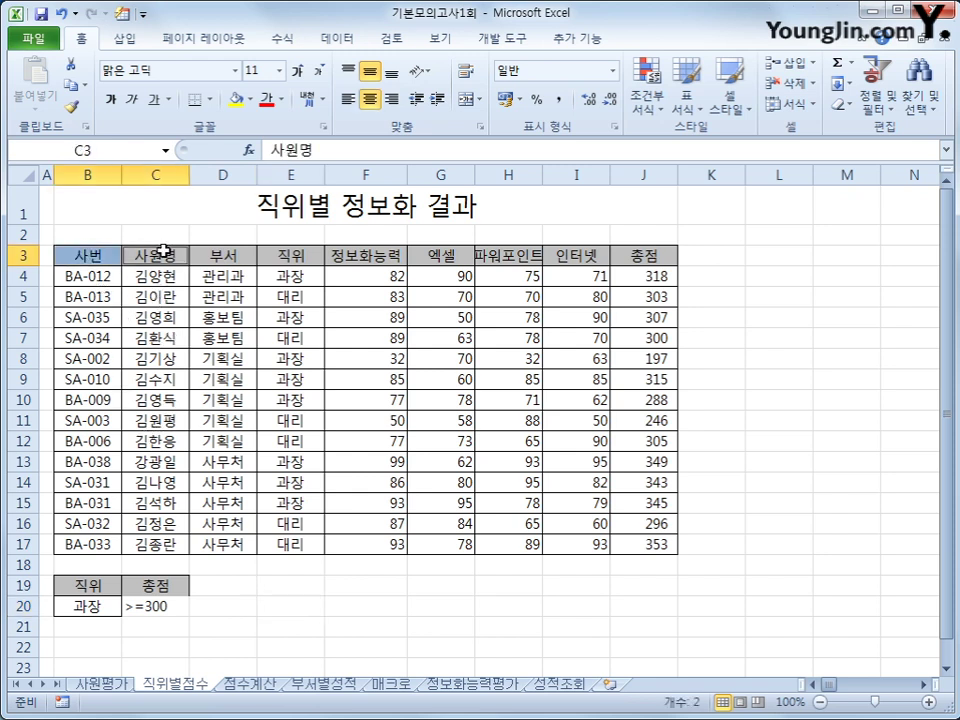
{"action": "left_click", "coordinate": [218, 252], "text": "ctrl"}
{"action": "left_click", "coordinate": [388, 260], "text": "ctrl"}
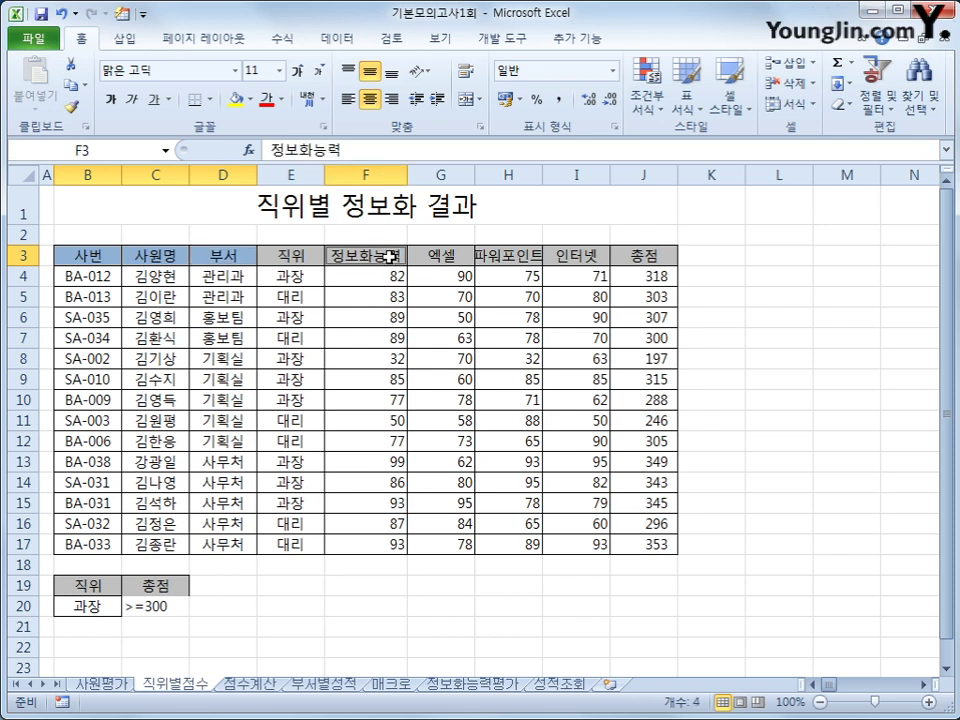
{"action": "left_click", "coordinate": [450, 254], "text": "ctrl"}
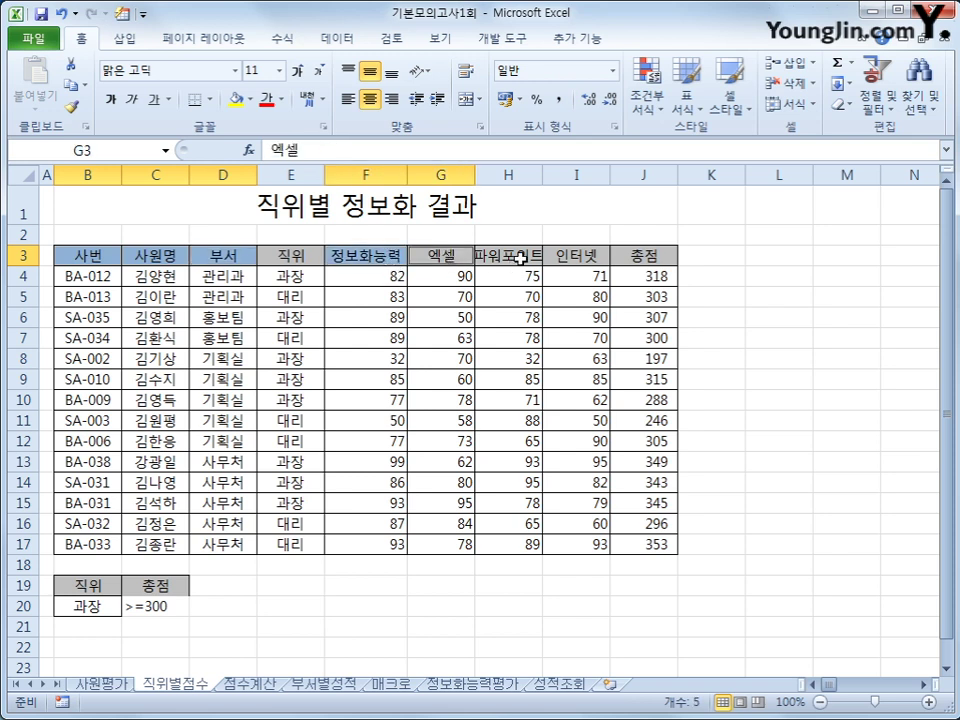
{"action": "left_click", "coordinate": [506, 253], "text": "ctrl"}
{"action": "left_click", "coordinate": [567, 256], "text": "ctrl"}
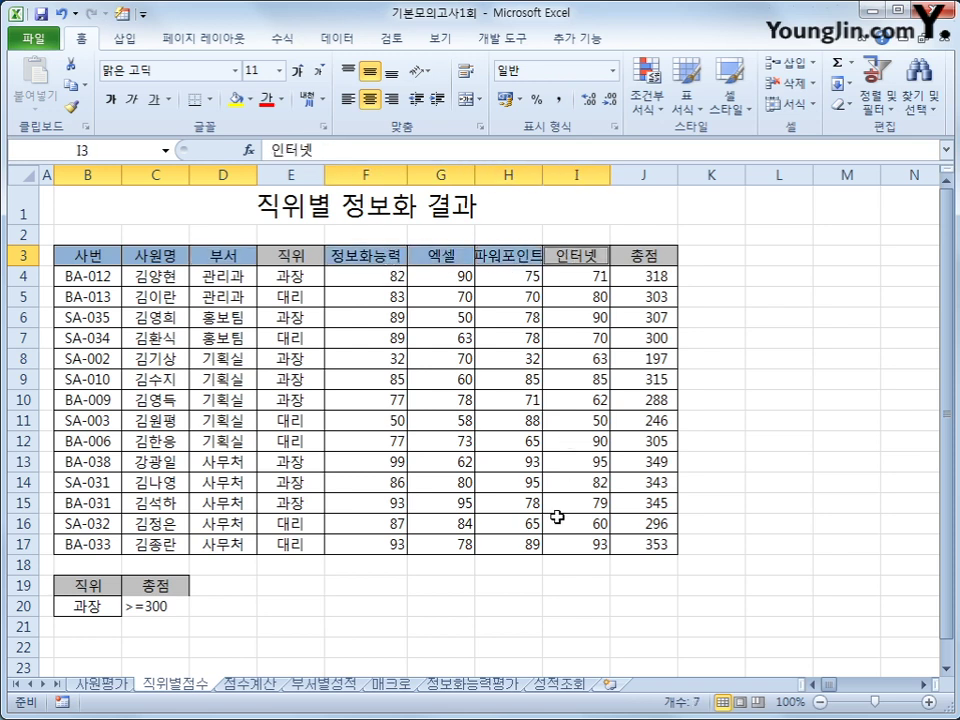
{"action": "key", "text": "ctrl+c"}
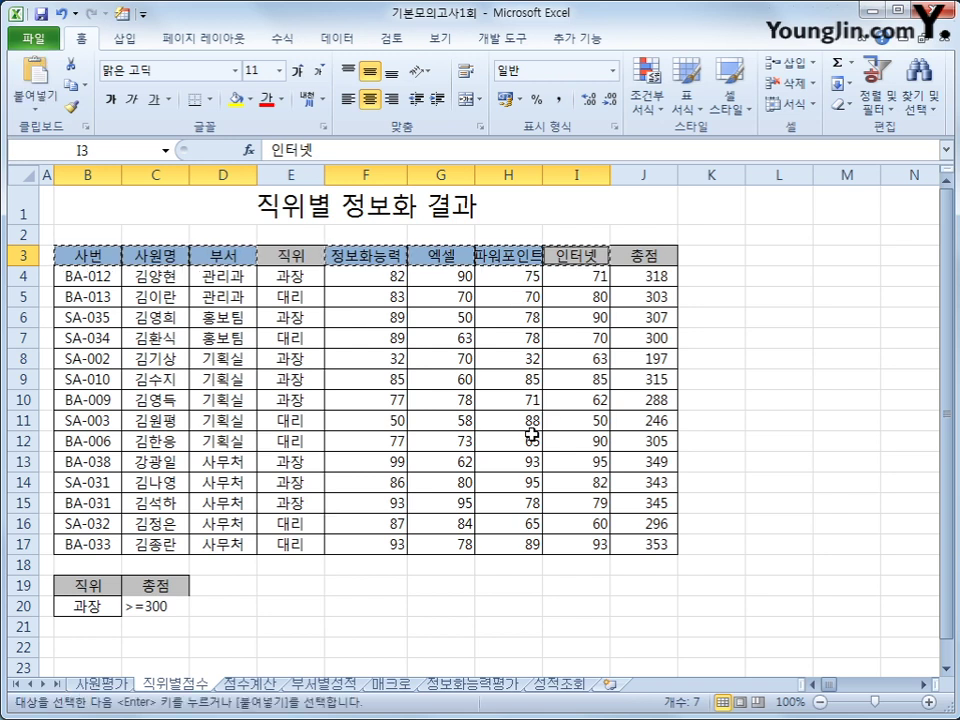
{"action": "scroll", "coordinate": [530, 435], "scroll_direction": "down", "scroll_amount": 1}
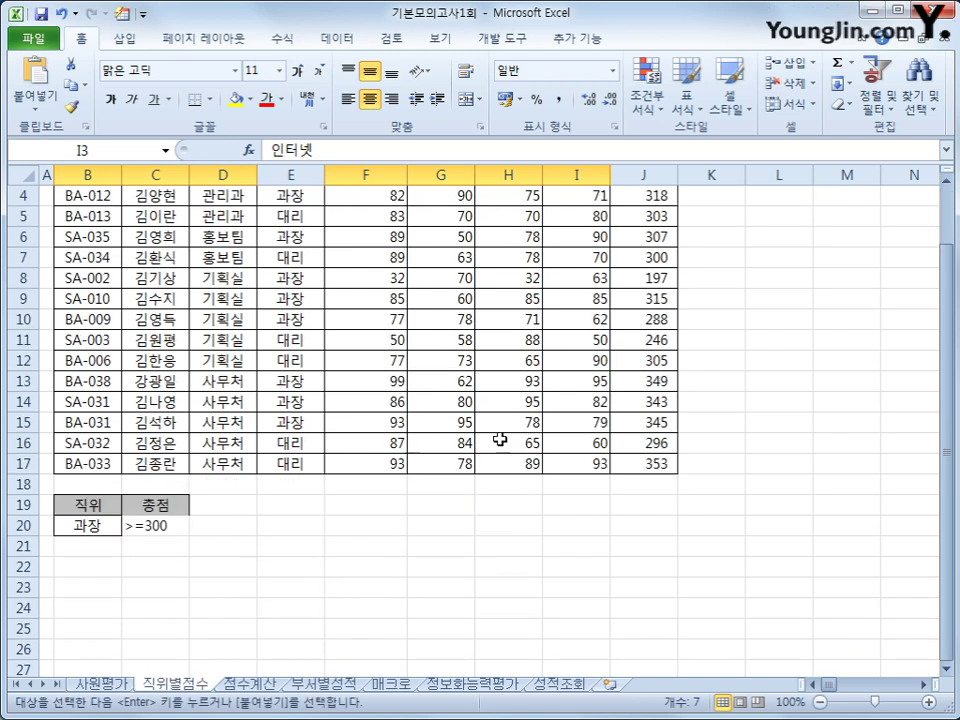
{"action": "left_click", "coordinate": [77, 591]}
{"action": "key", "text": "ctrl+v"}
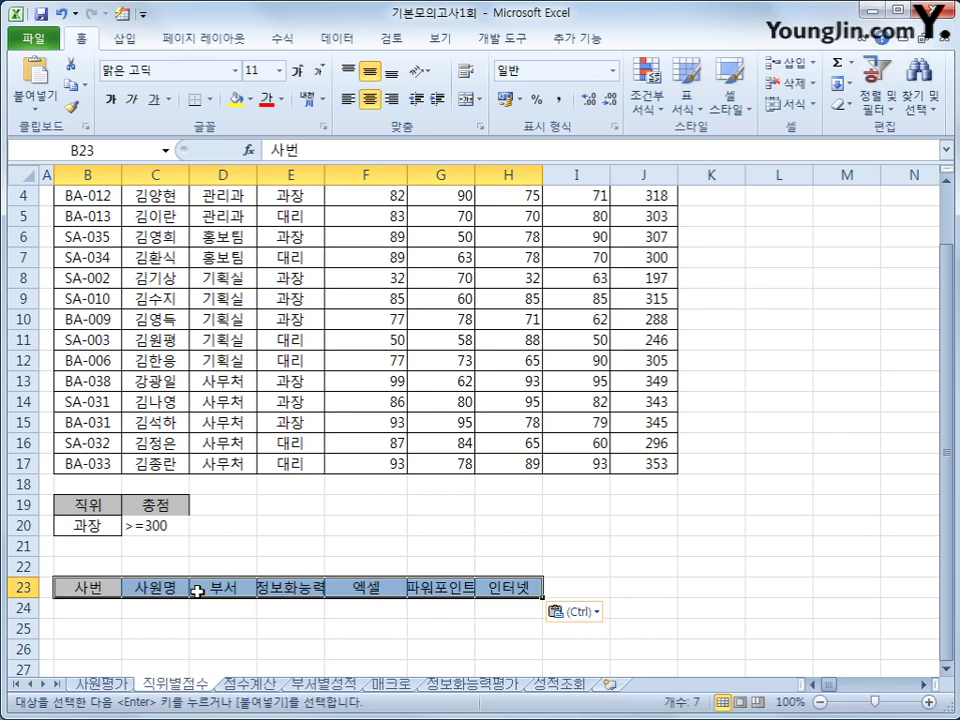
{"action": "scroll", "coordinate": [198, 591], "scroll_direction": "up", "scroll_amount": 1}
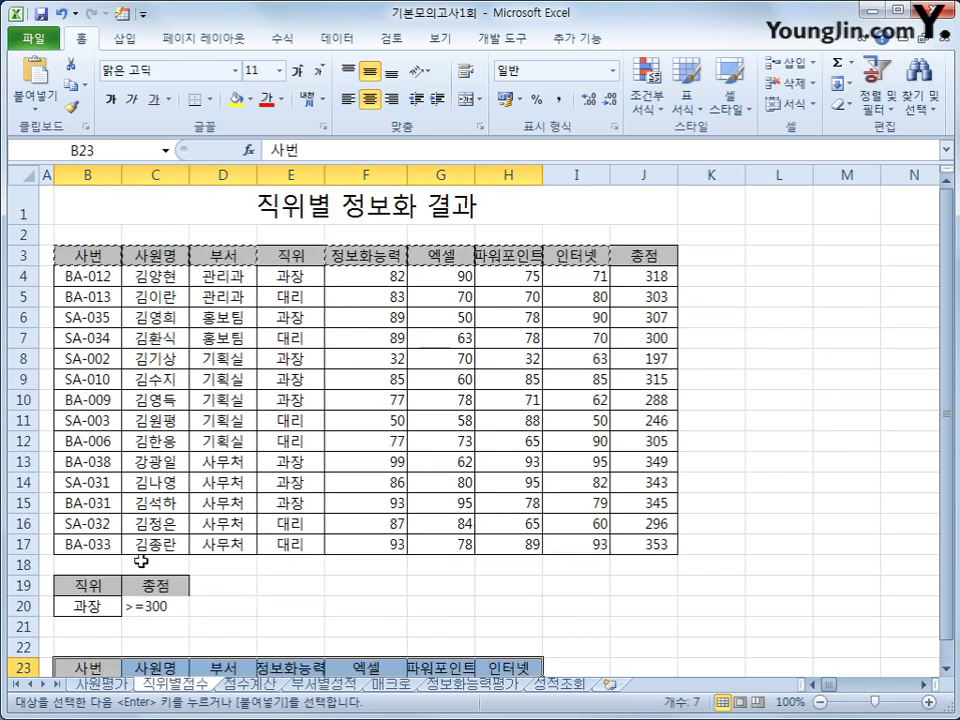
Start an advanced filter on the list B3:J17 using B19:C20 as the criteria range
{"action": "left_click", "coordinate": [108, 360]}
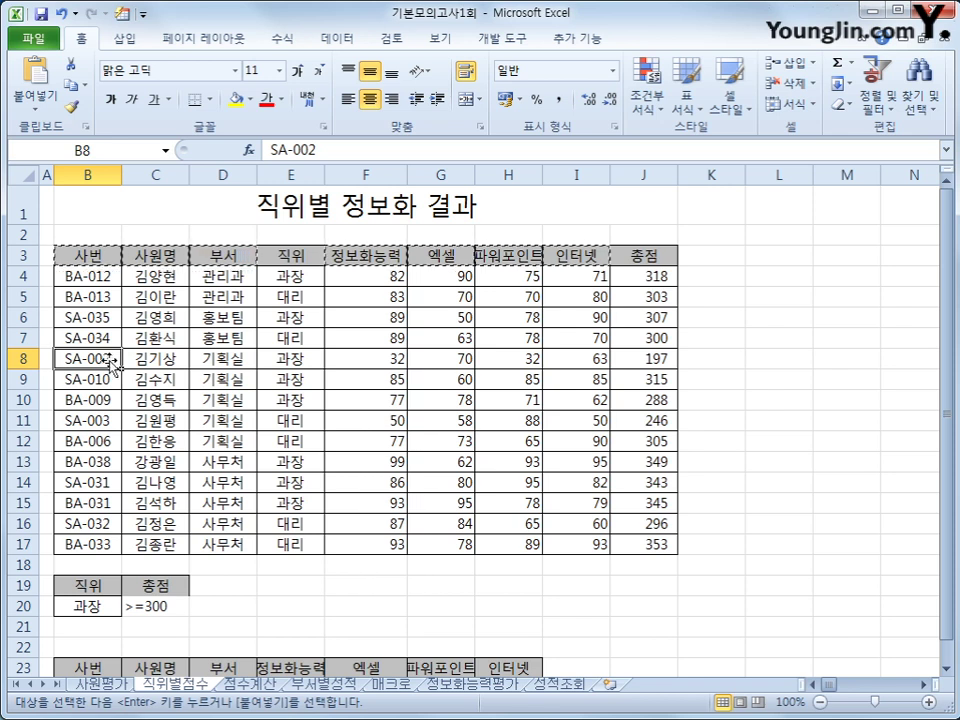
{"action": "left_click", "coordinate": [318, 40]}
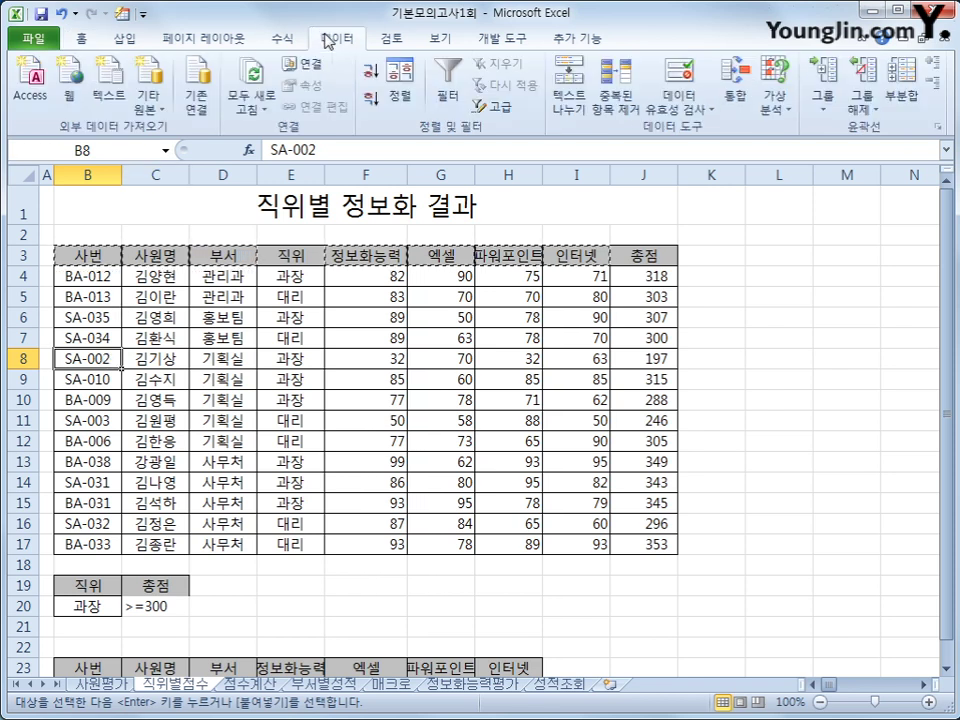
{"action": "left_click", "coordinate": [497, 106]}
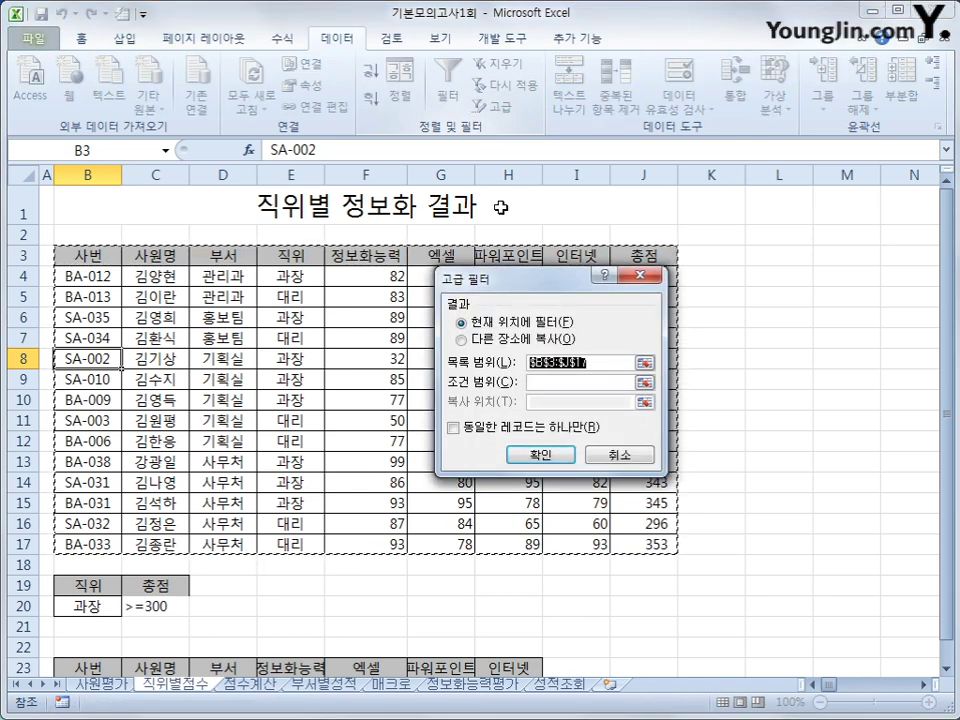
{"action": "left_click", "coordinate": [572, 383]}
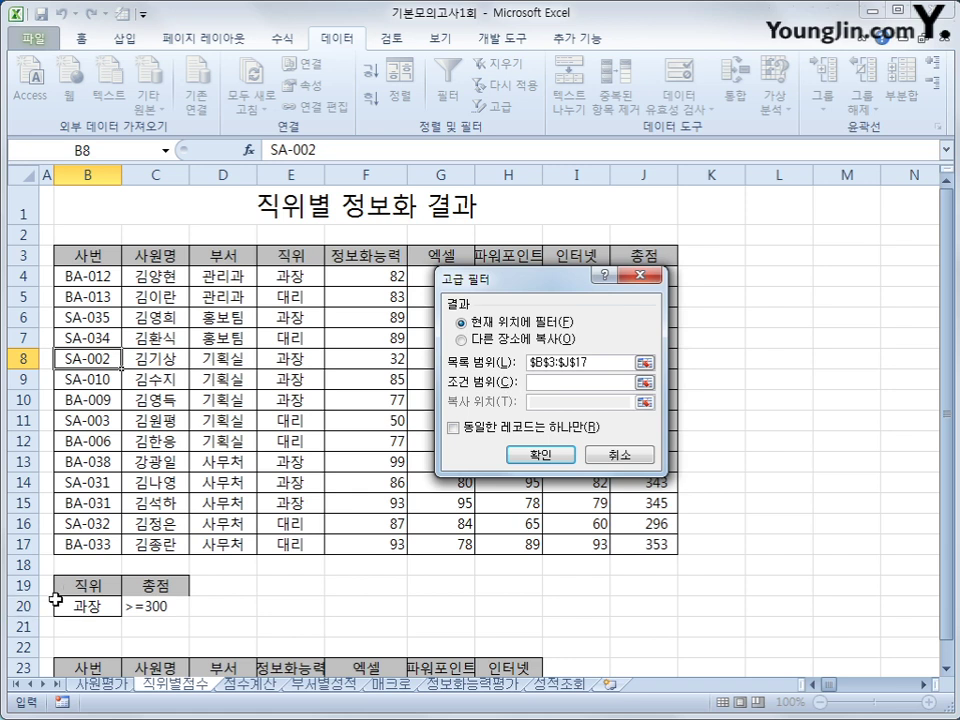
{"action": "left_click_drag", "start_coordinate": [75, 588], "coordinate": [158, 606]}
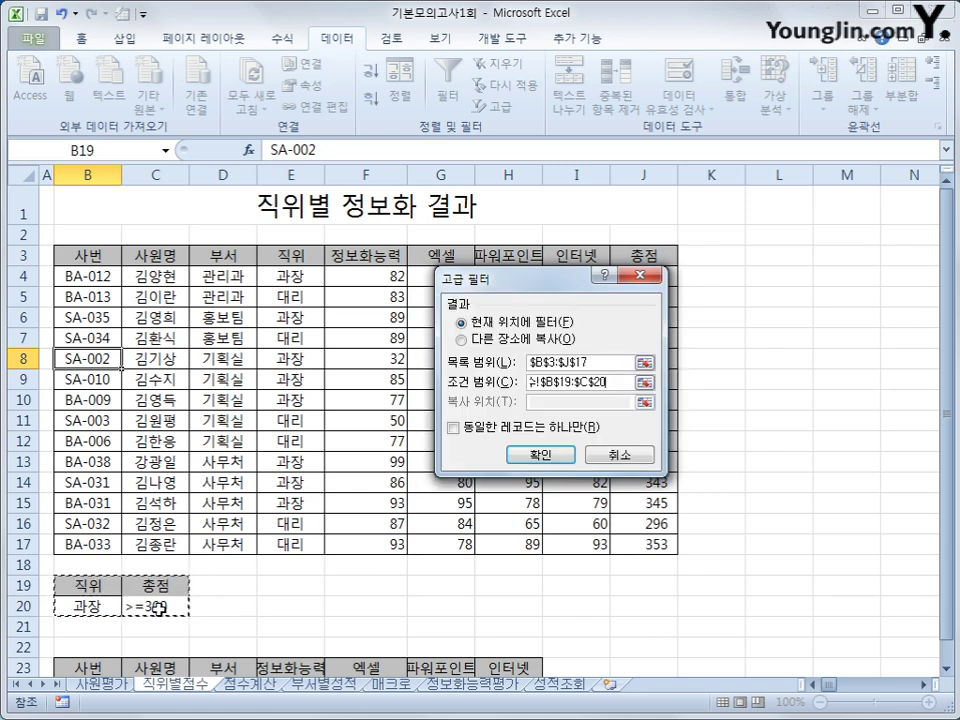
Set the filter to copy its results to another location, using the headers in B23:H23 as the destination, and run it
{"action": "left_click", "coordinate": [462, 339]}
{"action": "left_click", "coordinate": [541, 403]}
{"action": "scroll", "coordinate": [400, 376], "scroll_direction": "down", "scroll_amount": 1}
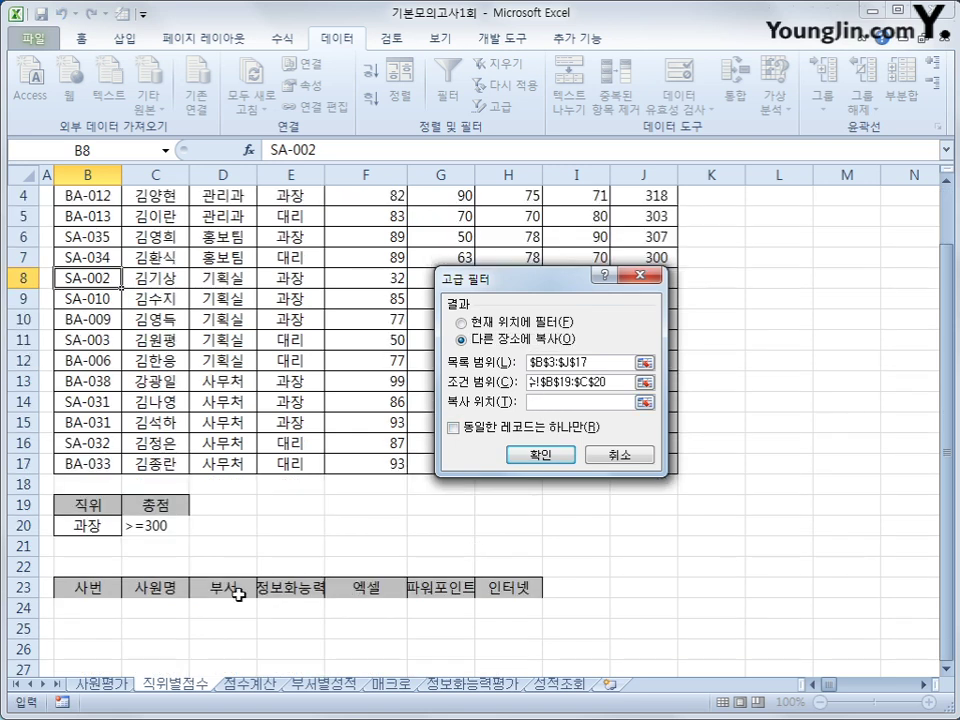
{"action": "left_click_drag", "start_coordinate": [78, 587], "coordinate": [529, 587]}
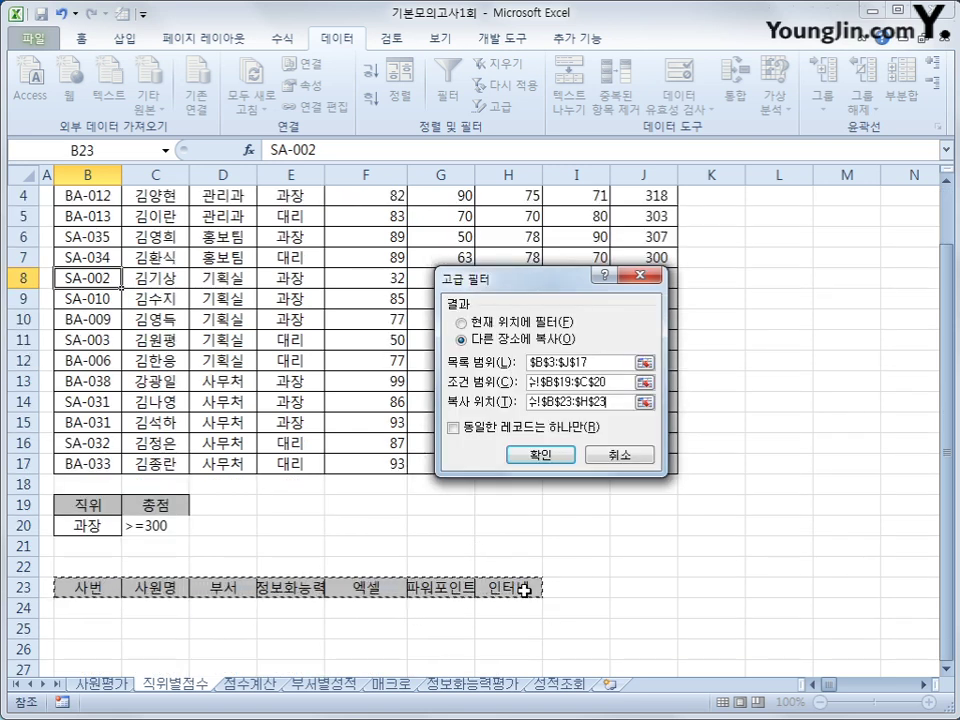
{"action": "left_click", "coordinate": [547, 455]}
{"action": "scroll", "coordinate": [563, 518], "scroll_direction": "down", "scroll_amount": 4}
{"action": "scroll", "coordinate": [565, 521], "scroll_direction": "up", "scroll_amount": 2}
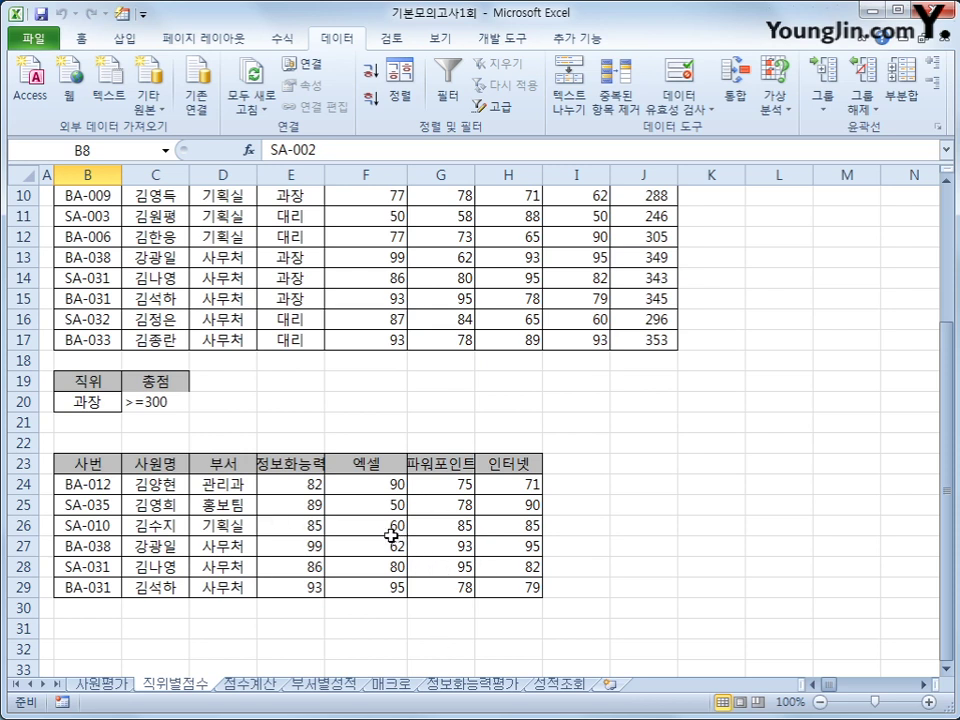
{"action": "scroll", "coordinate": [373, 530], "scroll_direction": "up", "scroll_amount": 1}
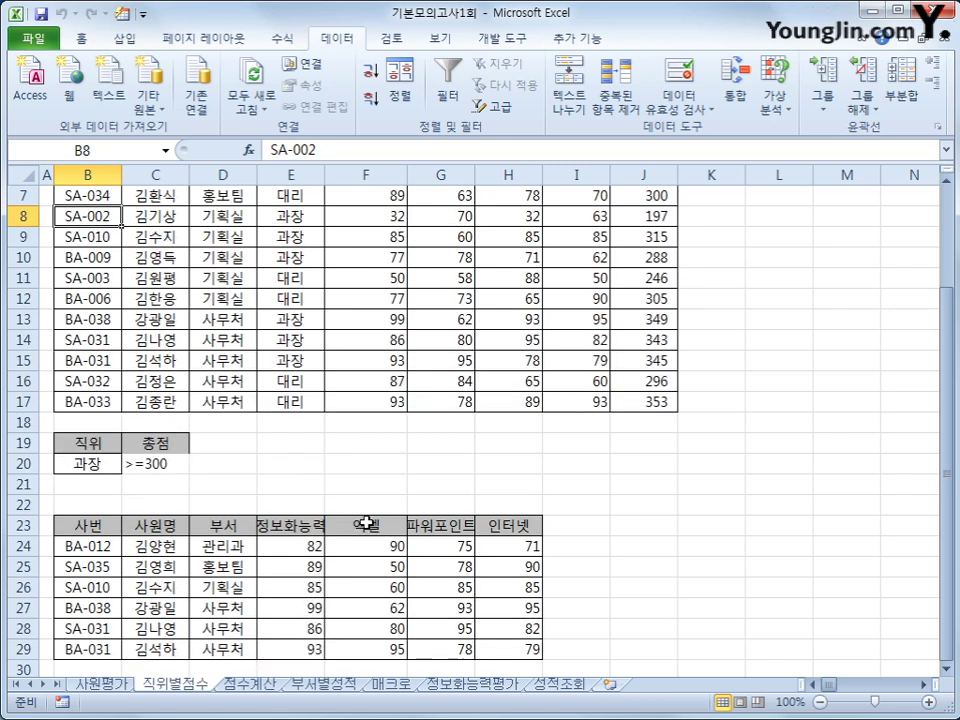
Start a new conditional formatting rule for B4:J17 that uses a formula to determine which cells to format
{"action": "scroll", "coordinate": [362, 520], "scroll_direction": "up", "scroll_amount": 2}
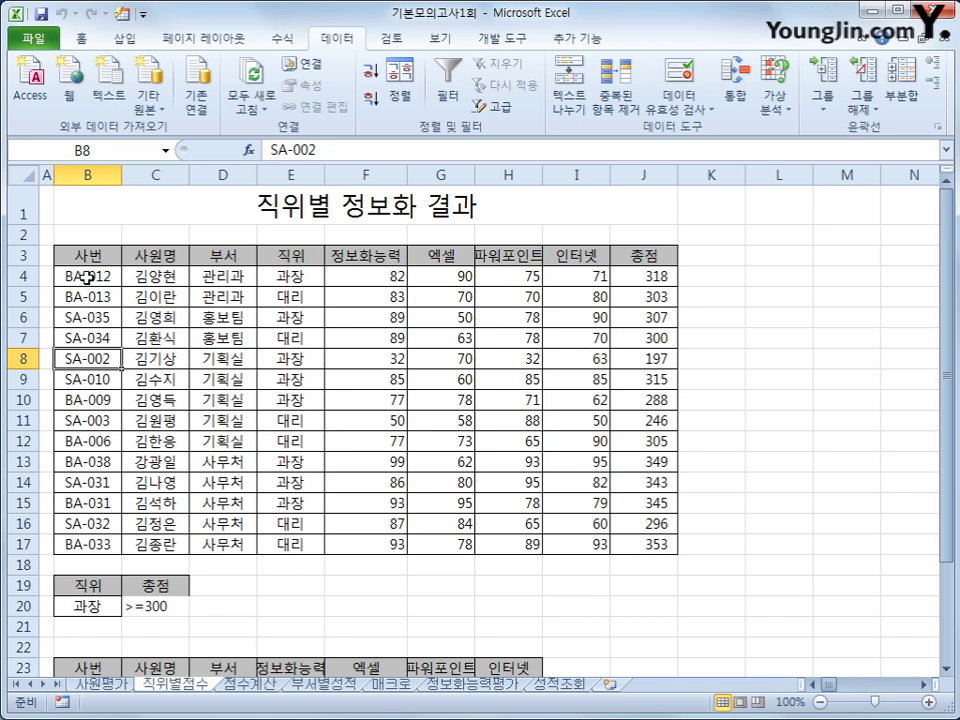
{"action": "left_click_drag", "start_coordinate": [87, 283], "coordinate": [640, 541]}
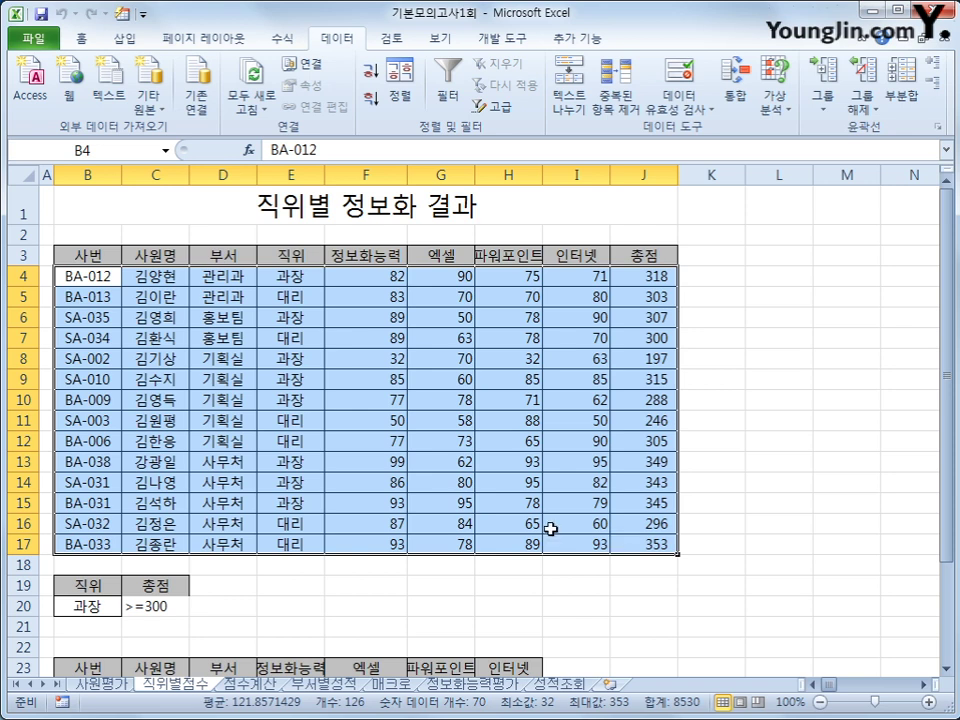
{"action": "left_click", "coordinate": [81, 38]}
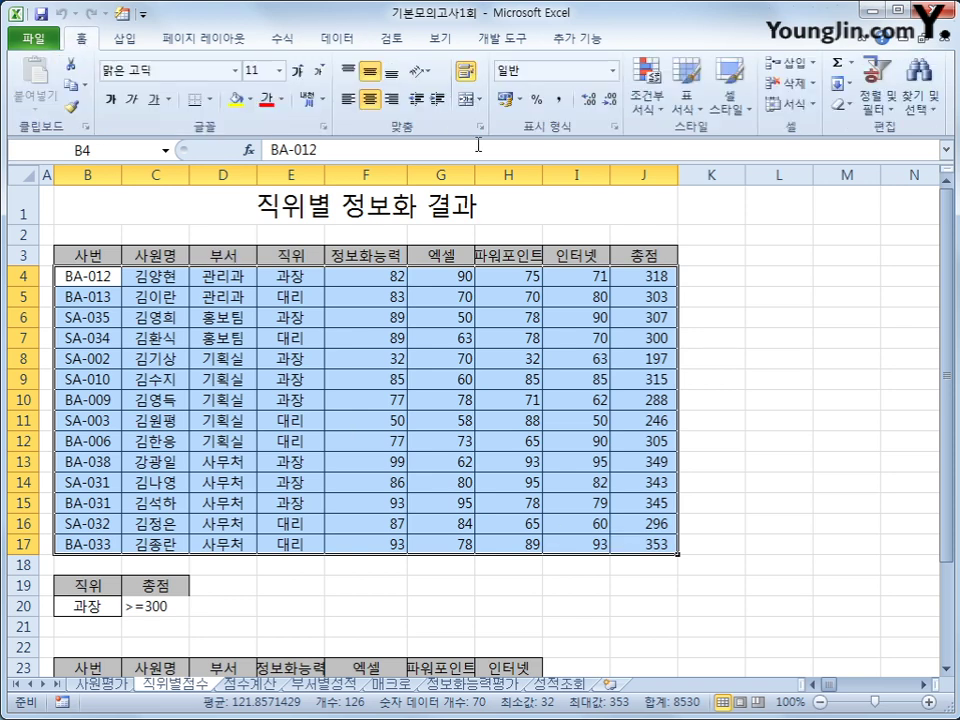
{"action": "left_click", "coordinate": [650, 110]}
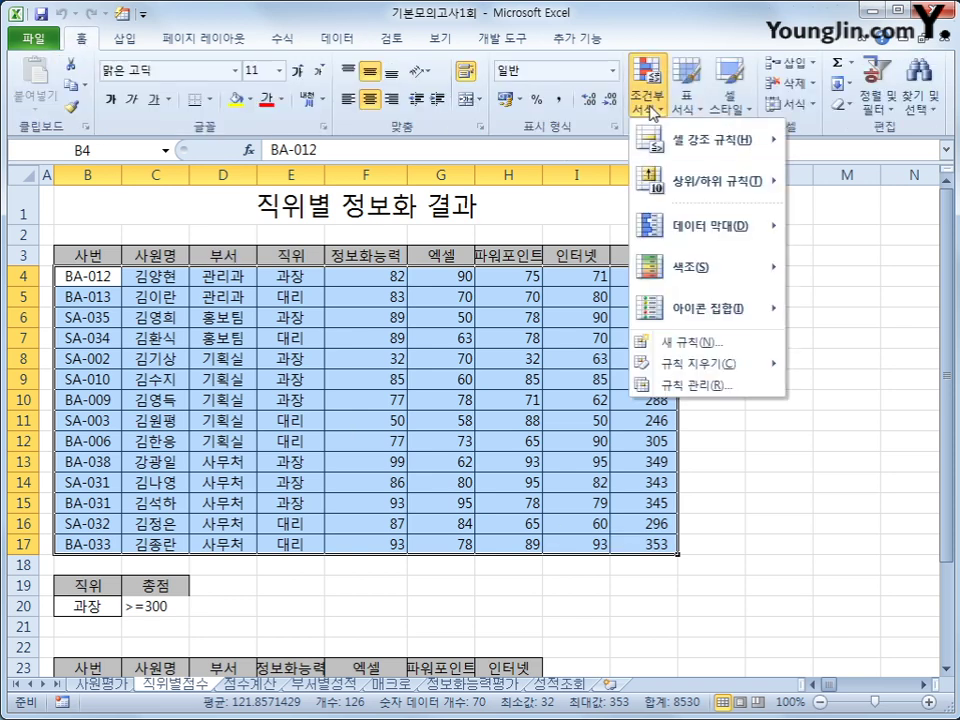
{"action": "left_click", "coordinate": [671, 344]}
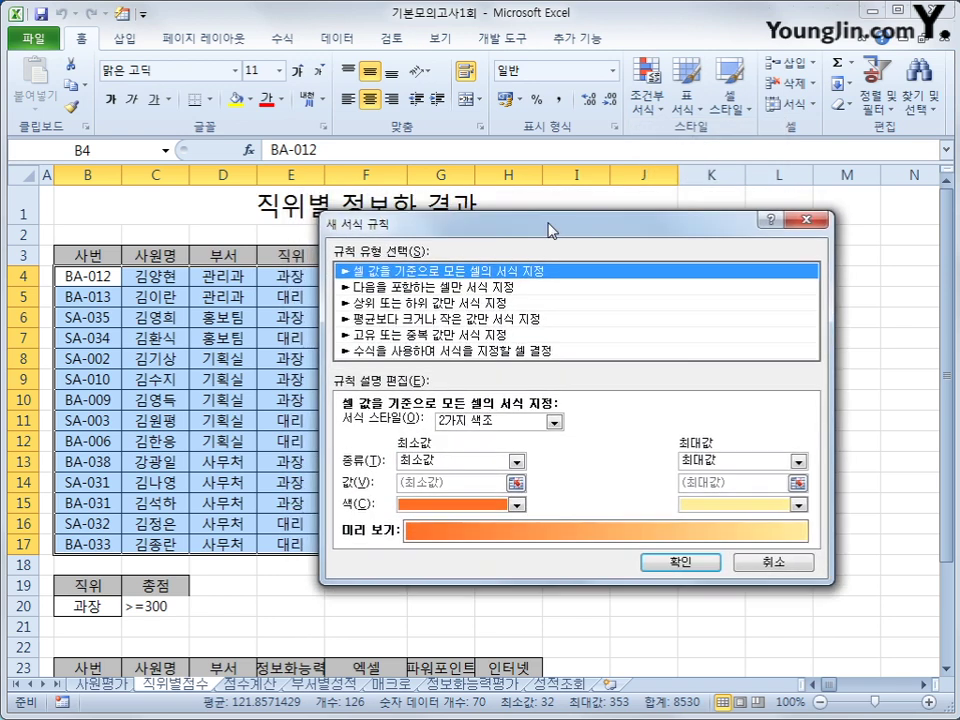
{"action": "left_click", "coordinate": [515, 352]}
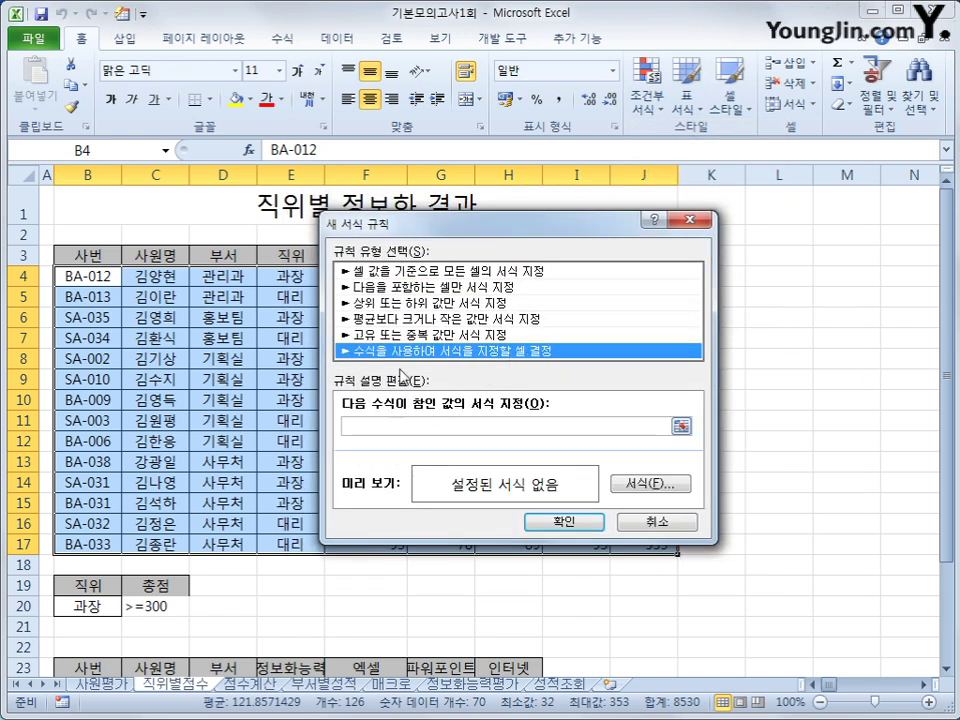
Begin the rule formula with =and($E4="대리", keeping only the column of the 직위 reference absolute
{"action": "left_click", "coordinate": [444, 427]}
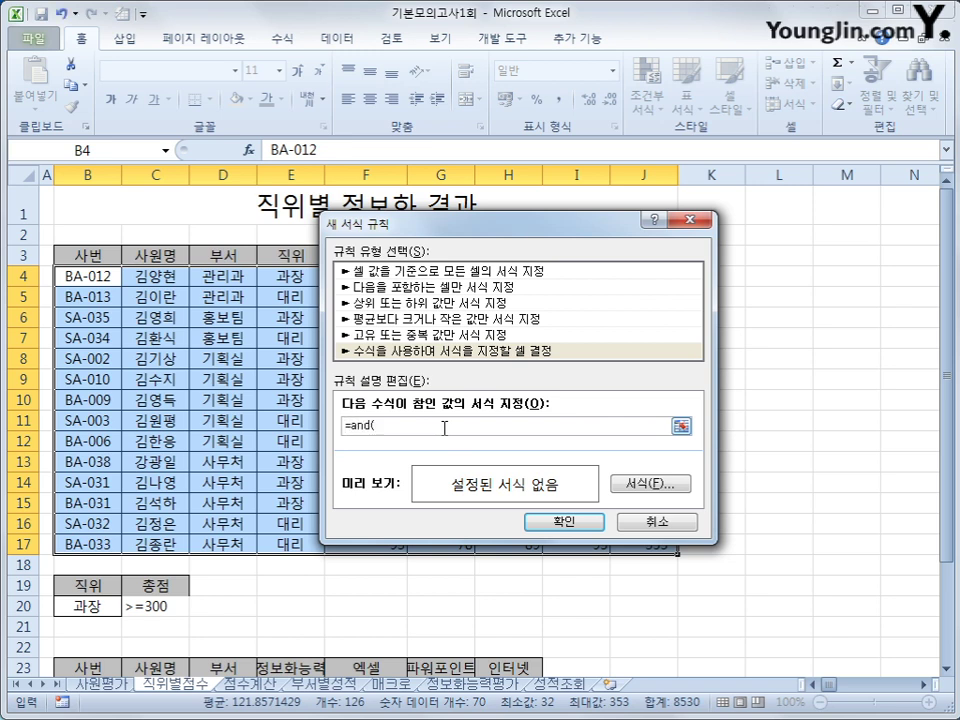
{"action": "left_click", "coordinate": [298, 268]}
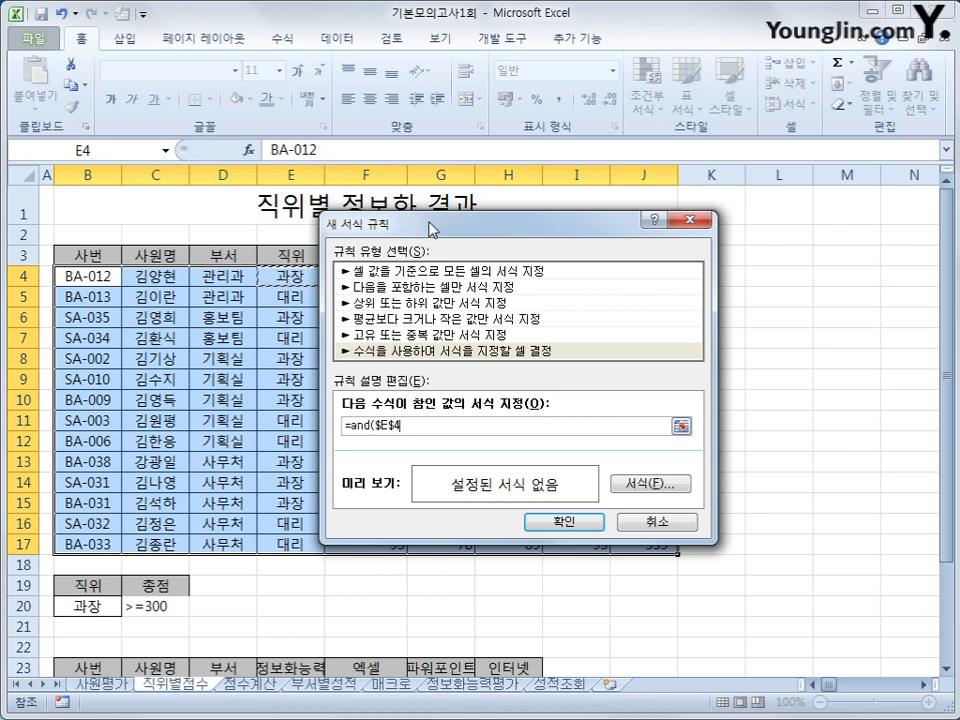
{"action": "left_click_drag", "start_coordinate": [431, 225], "coordinate": [492, 224]}
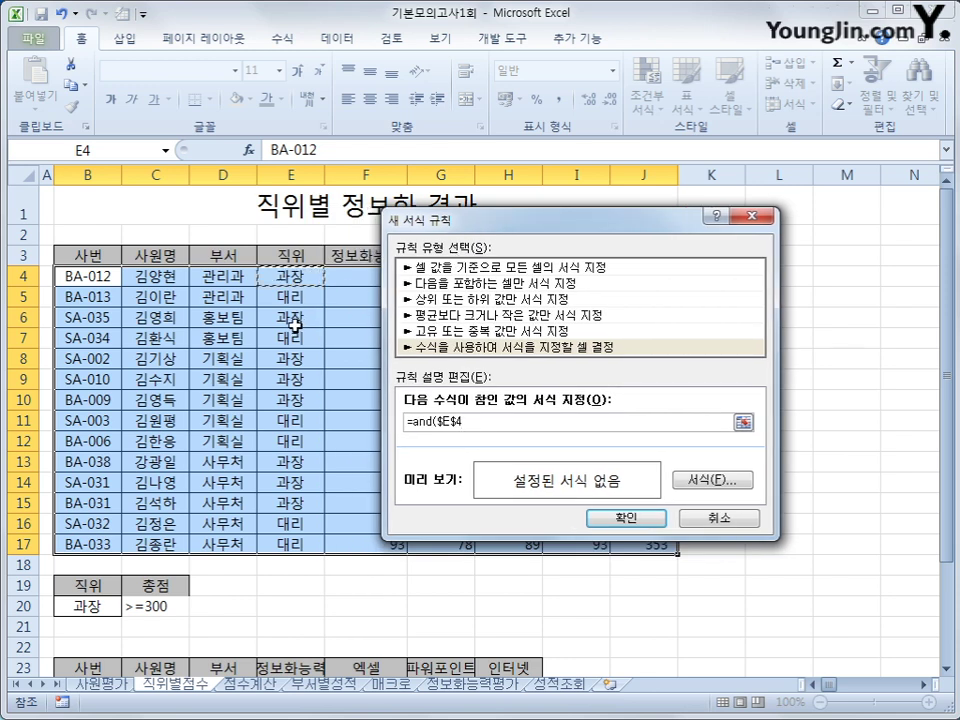
{"action": "key", "text": "F4"}
{"action": "key", "text": "F4"}
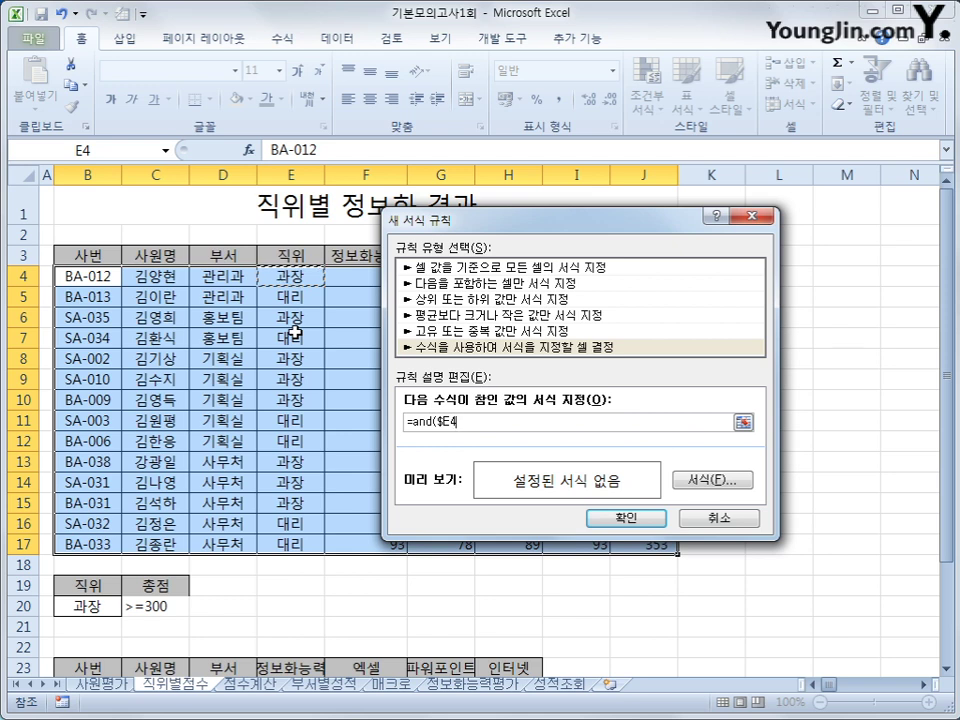
{"action": "type", "text": "ㅓ"}
{"action": "type", "text": "\"대"}
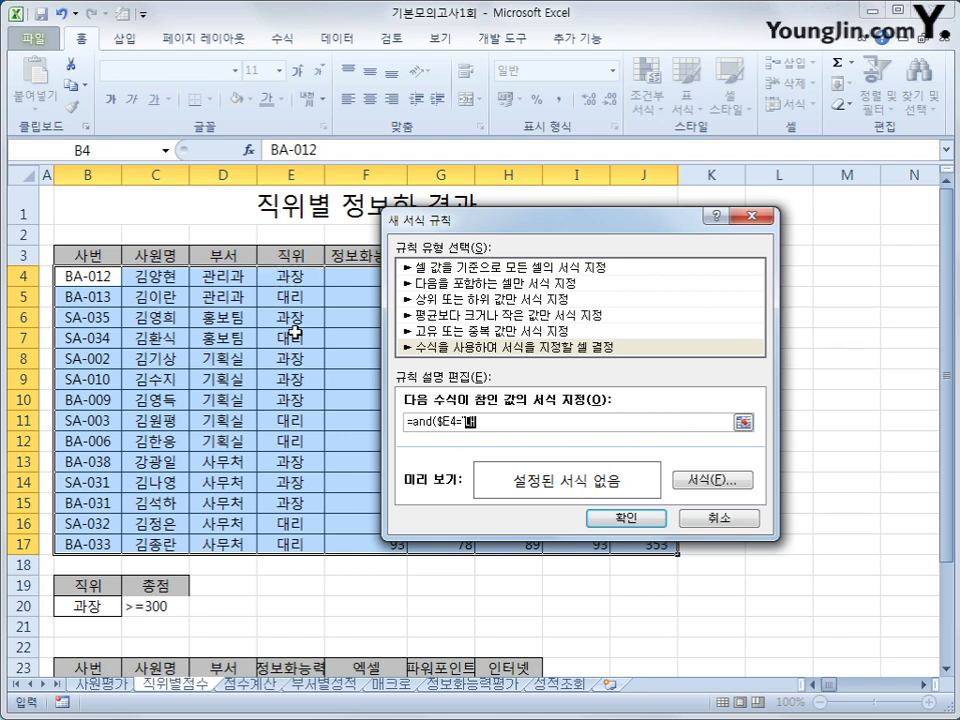
{"action": "type", "text": "리\","}
Complete the rule formula with the second condition $J4>=300 so it reads =and($E4="대리",$J4>=300)
{"action": "left_click_drag", "start_coordinate": [563, 232], "coordinate": [608, 330]}
{"action": "left_click", "coordinate": [647, 274]}
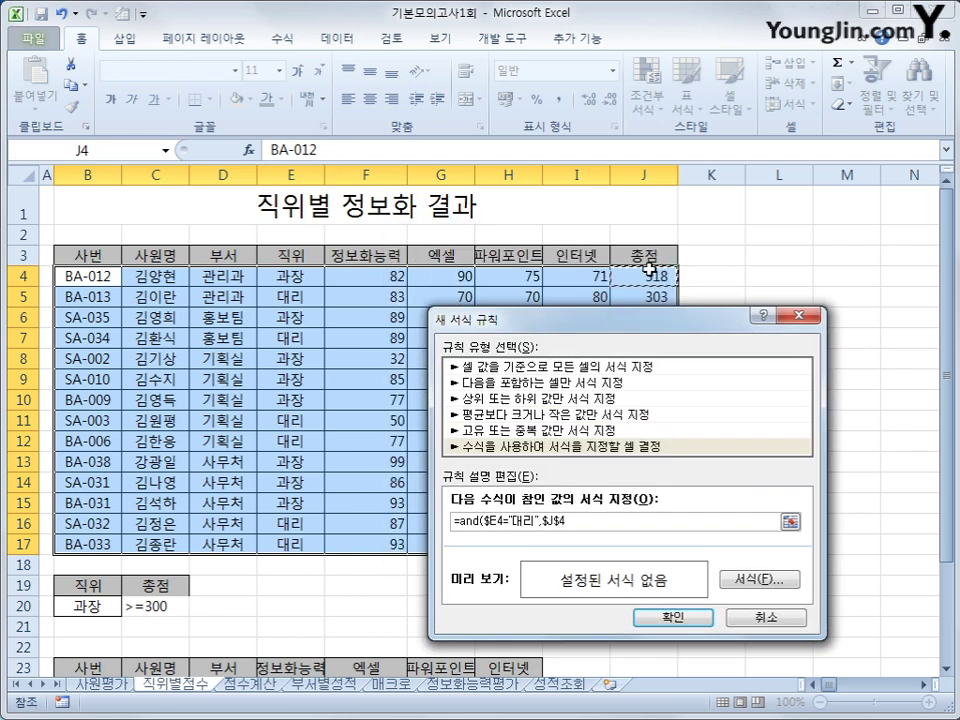
{"action": "key", "text": "F4"}
{"action": "key", "text": "F4"}
{"action": "type", "text": ">=300"}
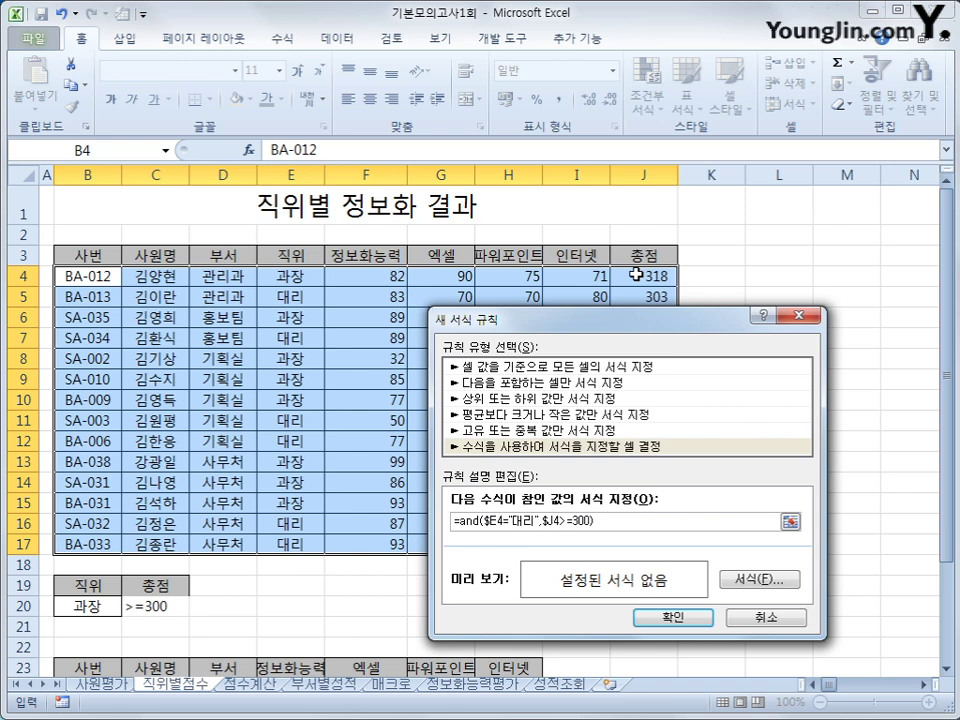
Set the rule's format to the 굵은 기울임꼴 font style in standard red and apply the rule
{"action": "left_click", "coordinate": [753, 584]}
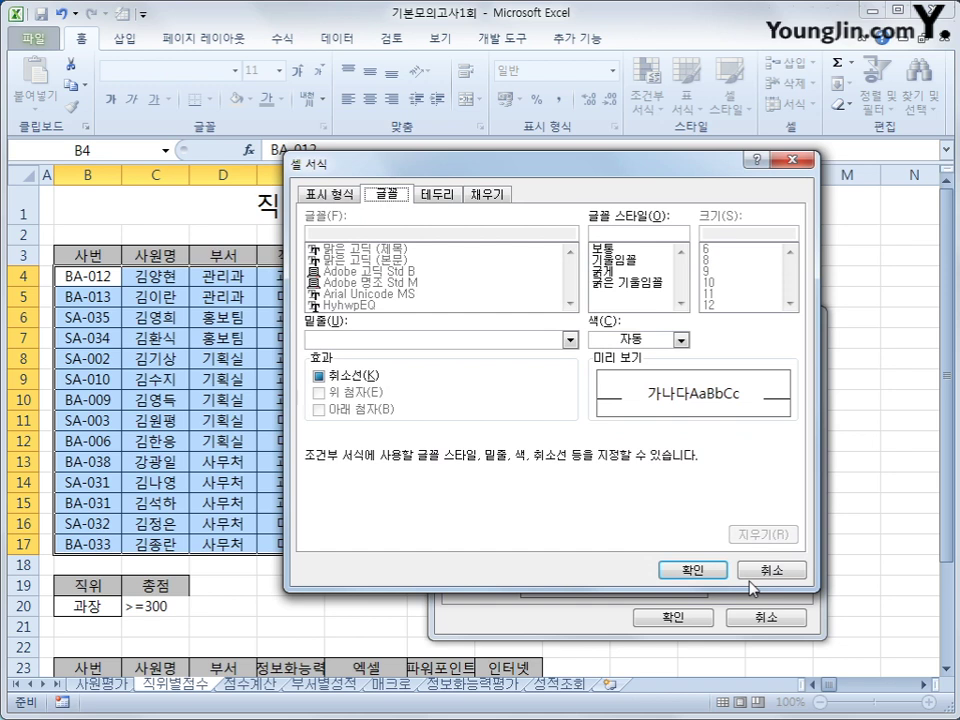
{"action": "left_click", "coordinate": [612, 284]}
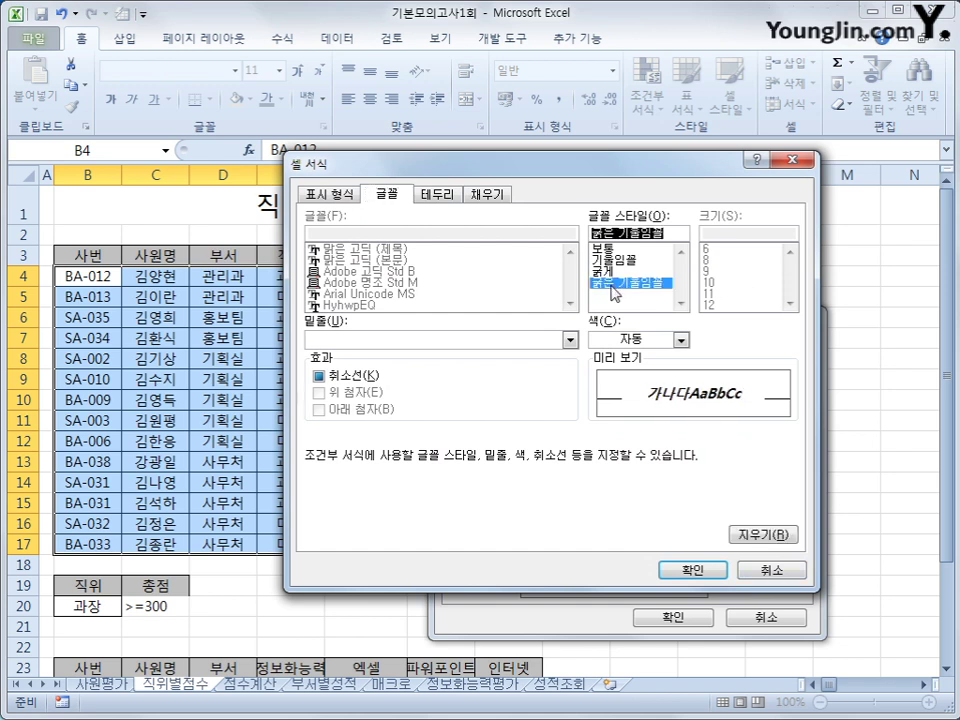
{"action": "left_click", "coordinate": [680, 340]}
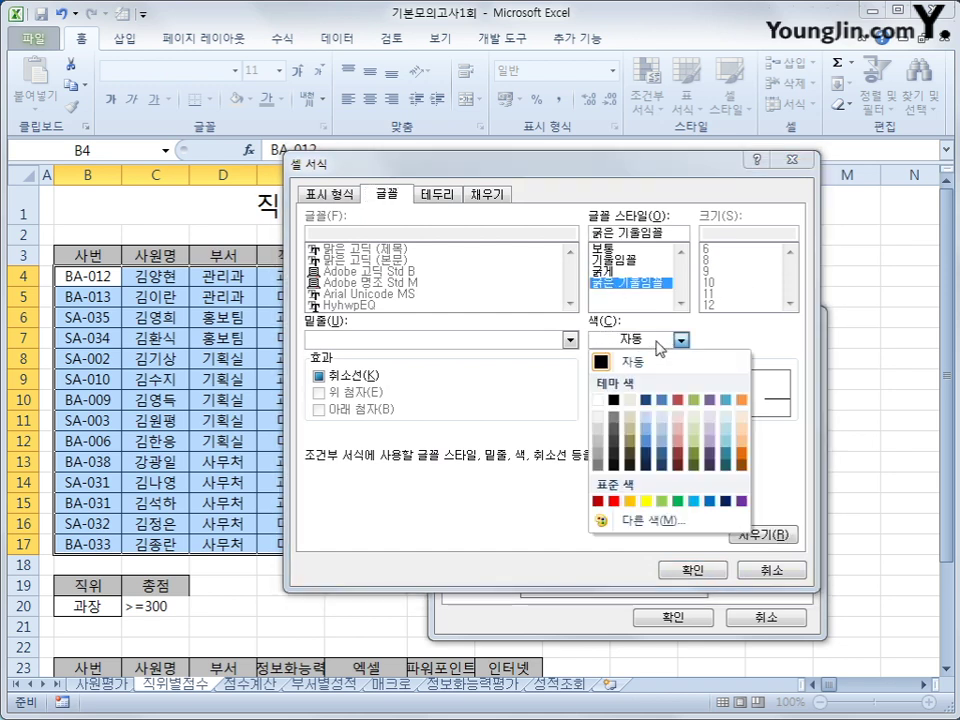
{"action": "left_click", "coordinate": [613, 500]}
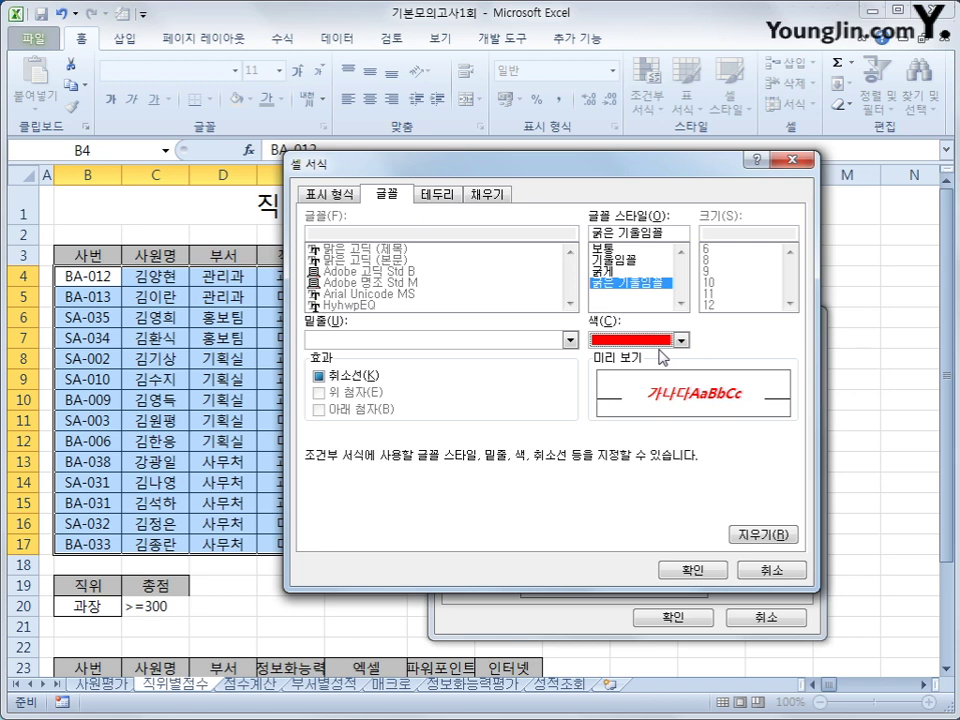
{"action": "left_click", "coordinate": [690, 570]}
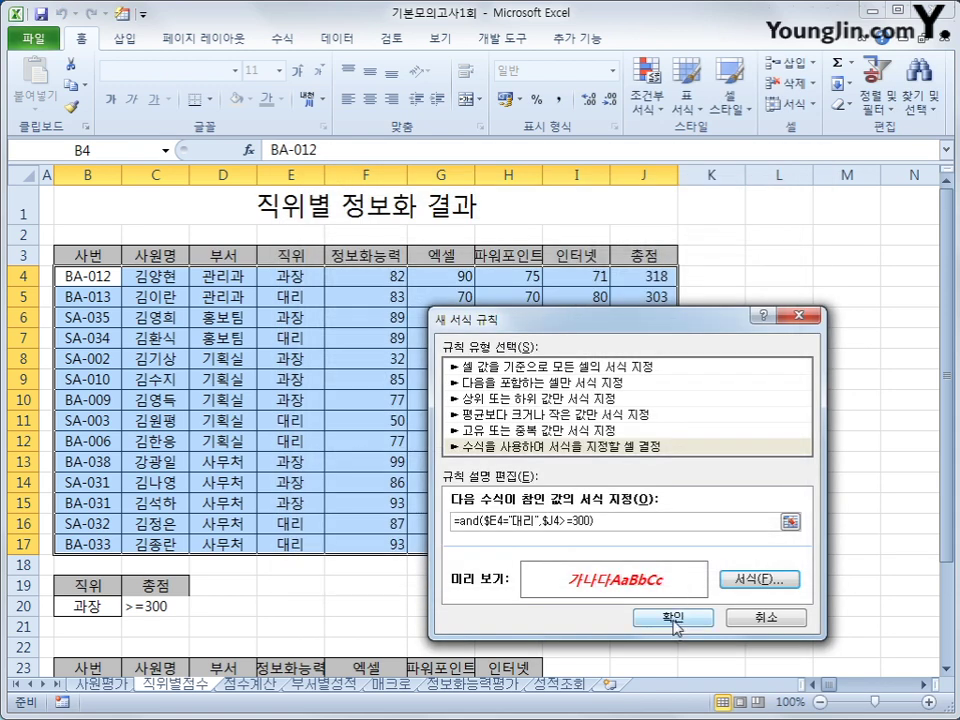
{"action": "left_click", "coordinate": [675, 621]}
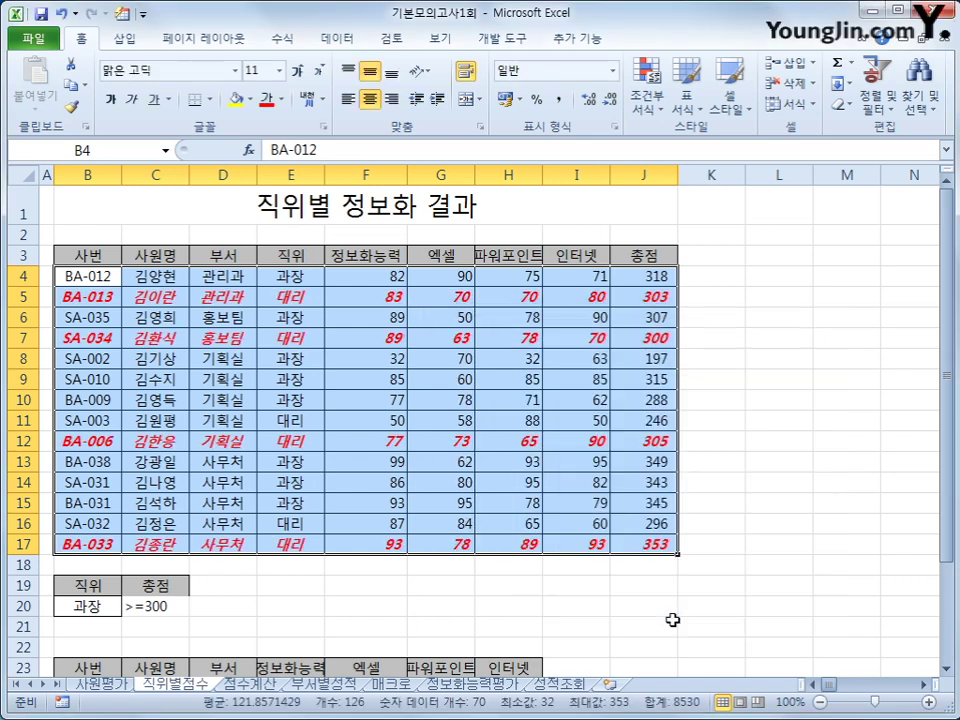
Turn on the 숨김 cell protection option for the 총점 formulas in J4:J17
{"action": "left_click", "coordinate": [636, 545]}
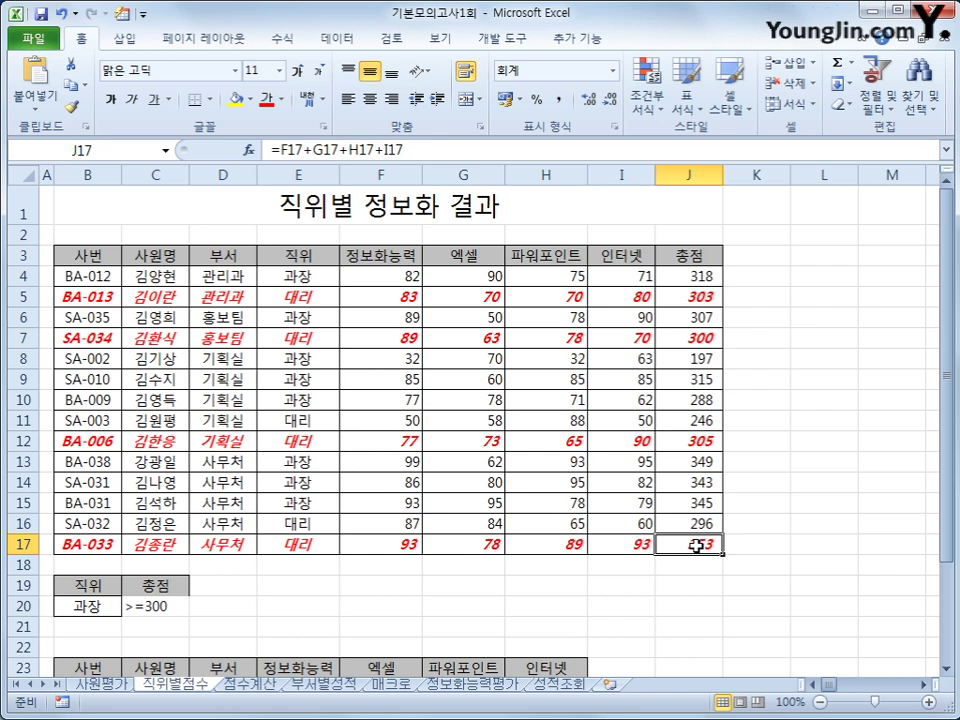
{"action": "left_click_drag", "start_coordinate": [687, 275], "coordinate": [691, 549]}
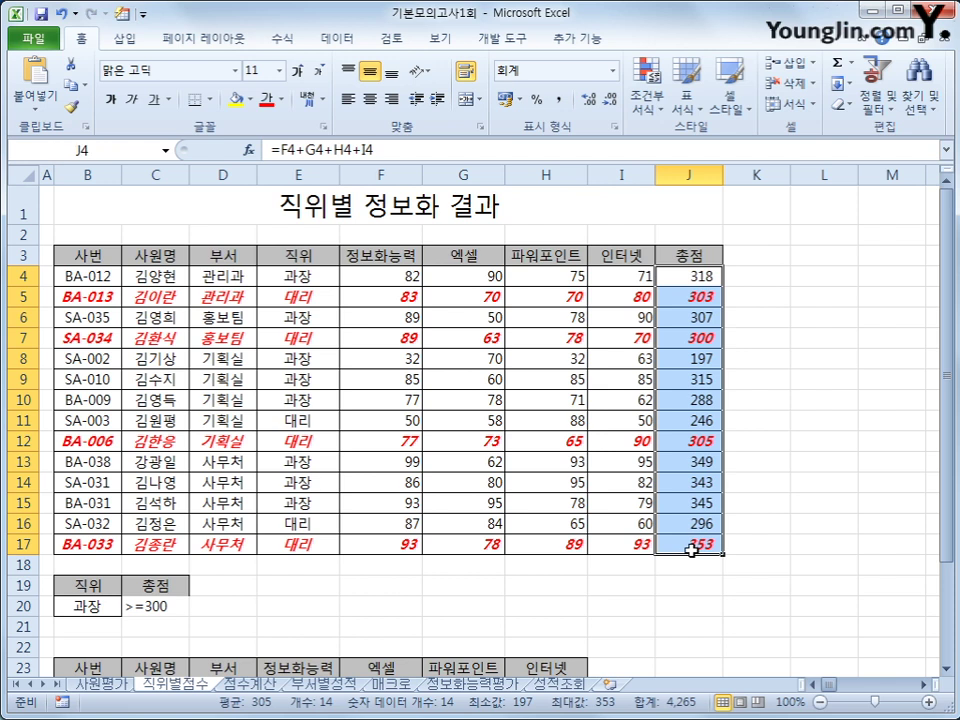
{"action": "right_click", "coordinate": [672, 311]}
{"action": "left_click", "coordinate": [564, 446]}
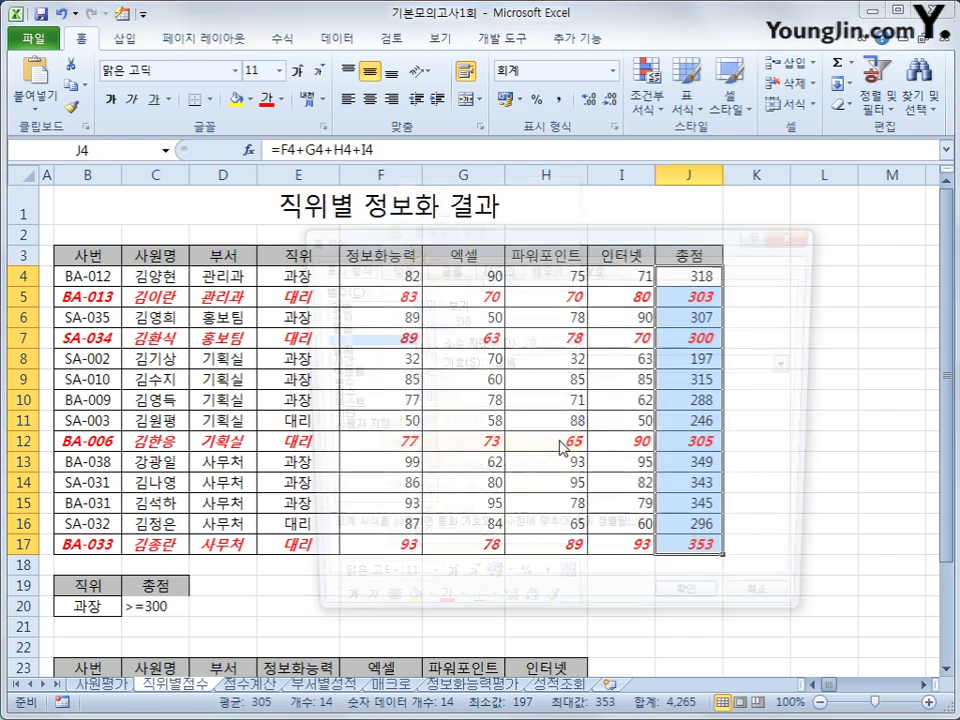
{"action": "left_click", "coordinate": [604, 270]}
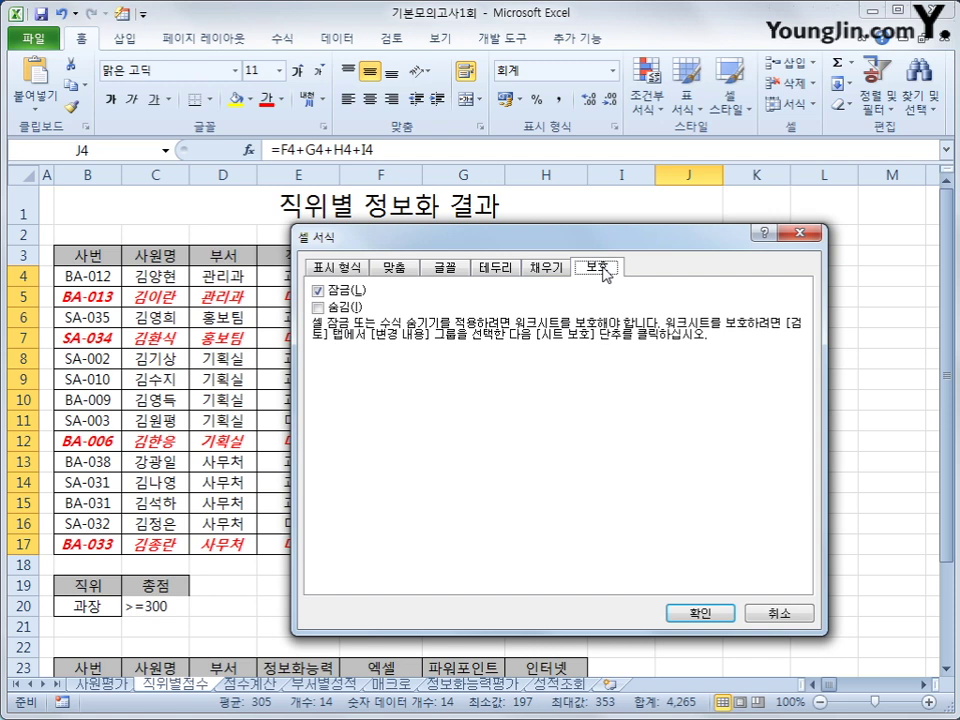
{"action": "left_click", "coordinate": [334, 308]}
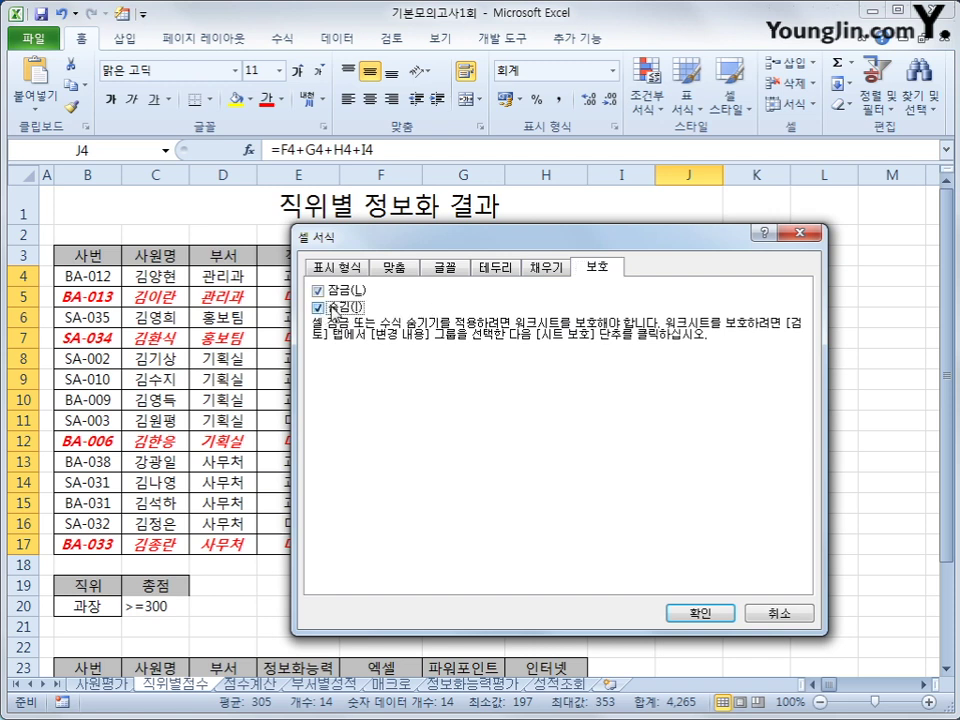
{"action": "left_click", "coordinate": [684, 613]}
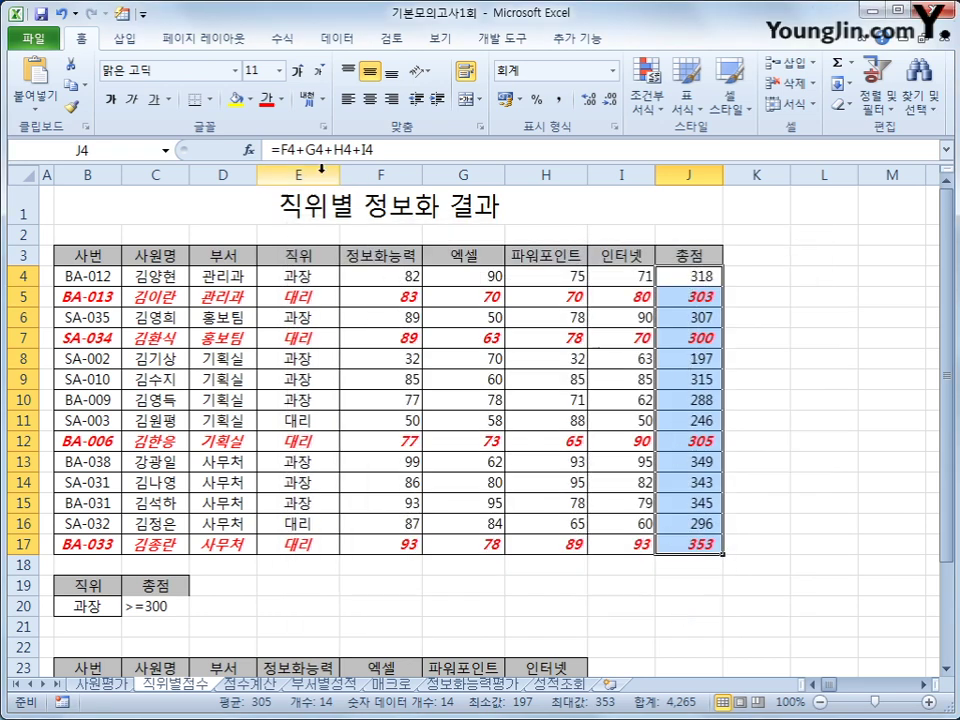
{"action": "left_click", "coordinate": [681, 275]}
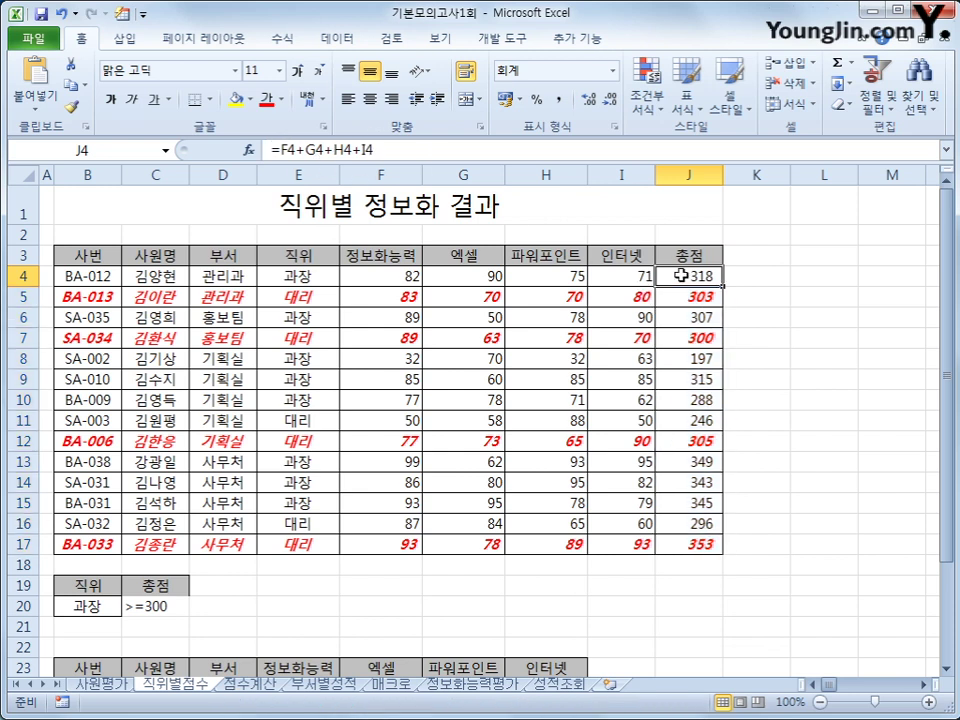
Protect the 직위별점수 sheet with the default permissions and no password
{"action": "left_click", "coordinate": [392, 39]}
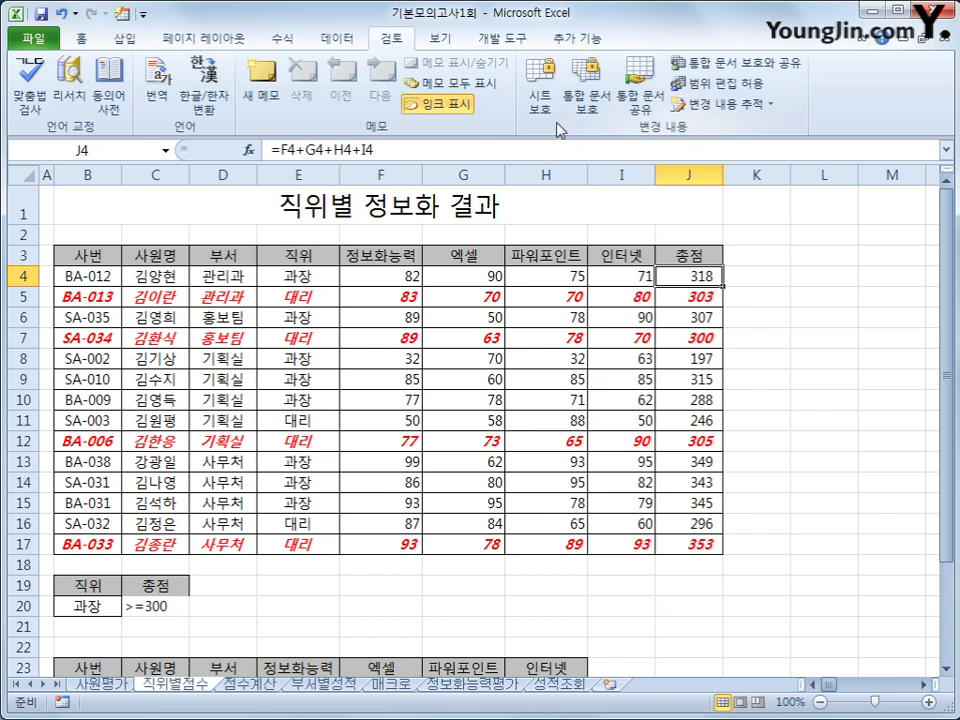
{"action": "left_click", "coordinate": [533, 112]}
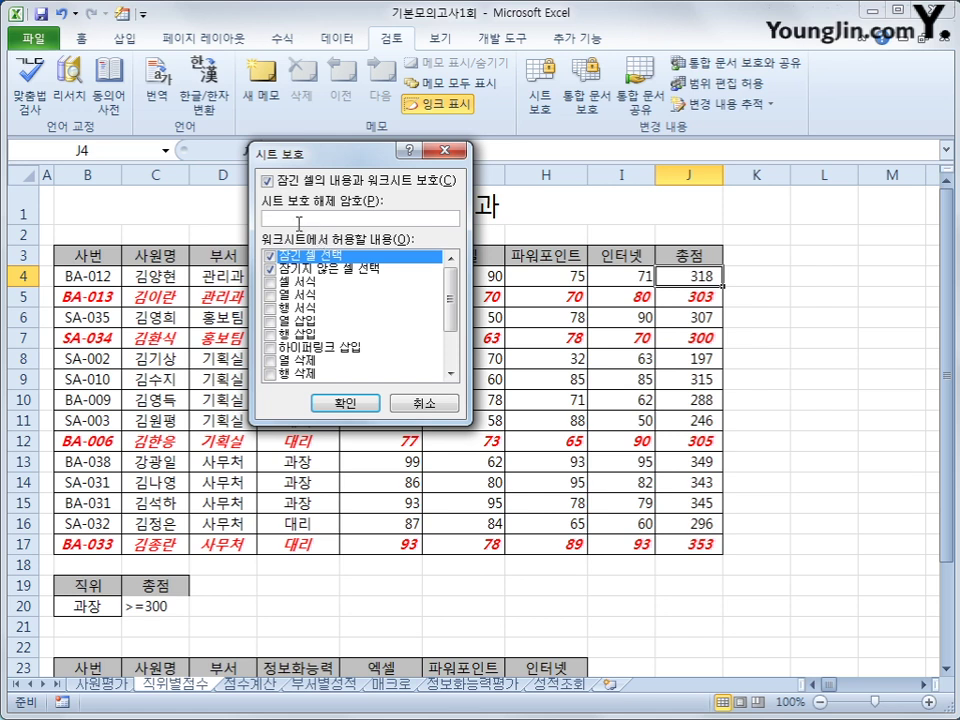
{"action": "left_click", "coordinate": [360, 401]}
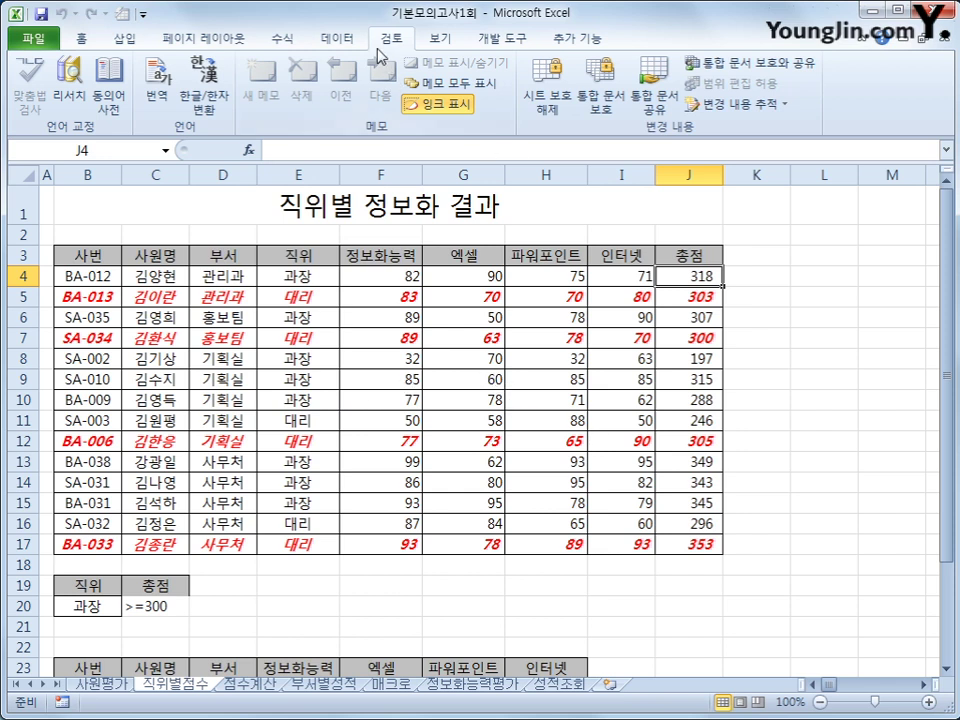
Protect the workbook's 창 only, with 구조 protection turned off and no password
{"action": "left_click", "coordinate": [590, 100]}
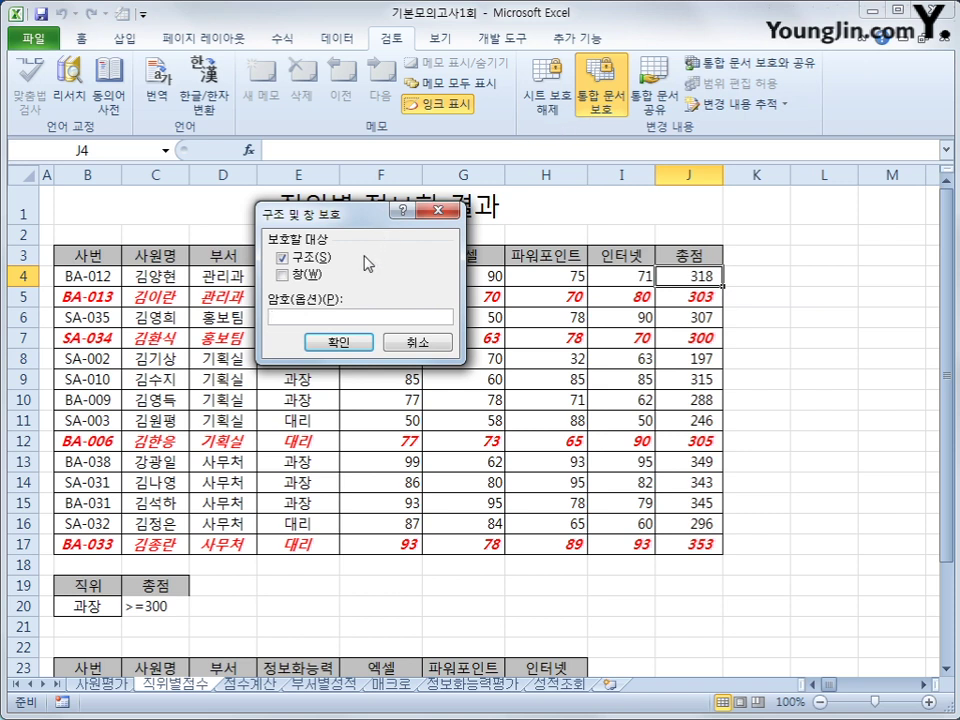
{"action": "left_click", "coordinate": [284, 258]}
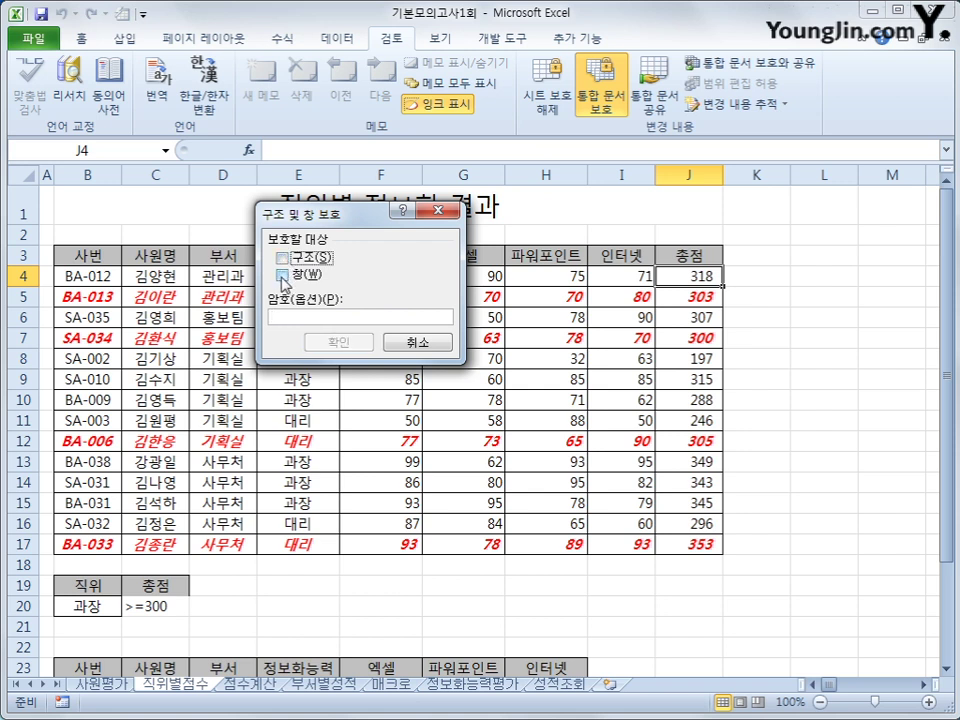
{"action": "left_click", "coordinate": [282, 276]}
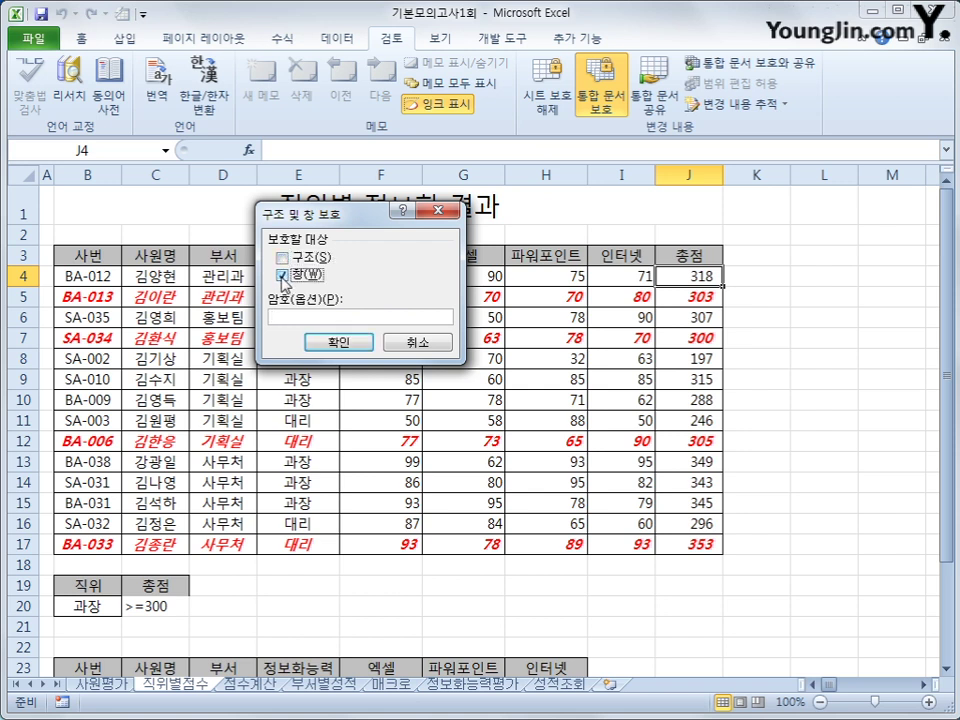
{"action": "left_click", "coordinate": [362, 342]}
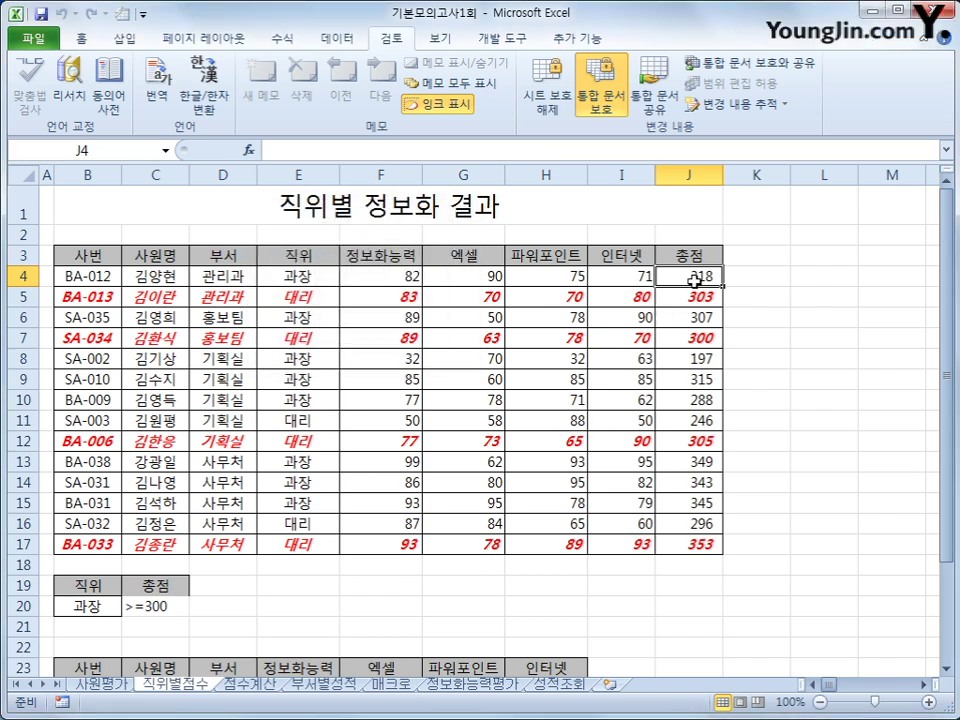
On the 점수계산 sheet, start the 홍보팀 정보화능력 합계 formula in C3 with =sum((
{"action": "left_click", "coordinate": [256, 690]}
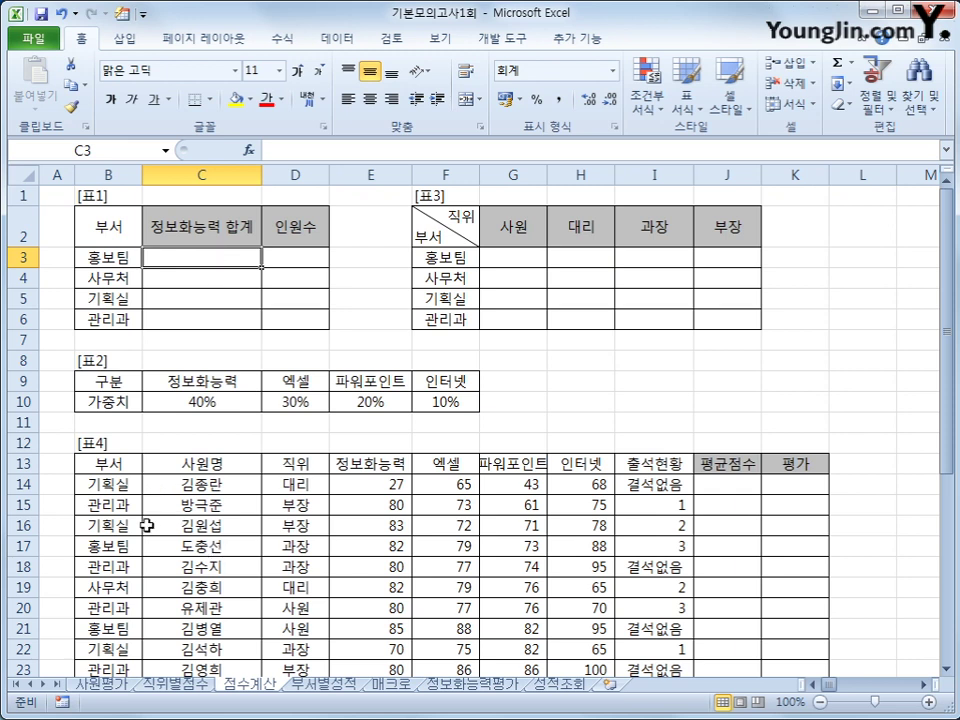
{"action": "left_click", "coordinate": [124, 254]}
{"action": "left_click", "coordinate": [196, 264]}
{"action": "type", "text": "=ㄴ"}
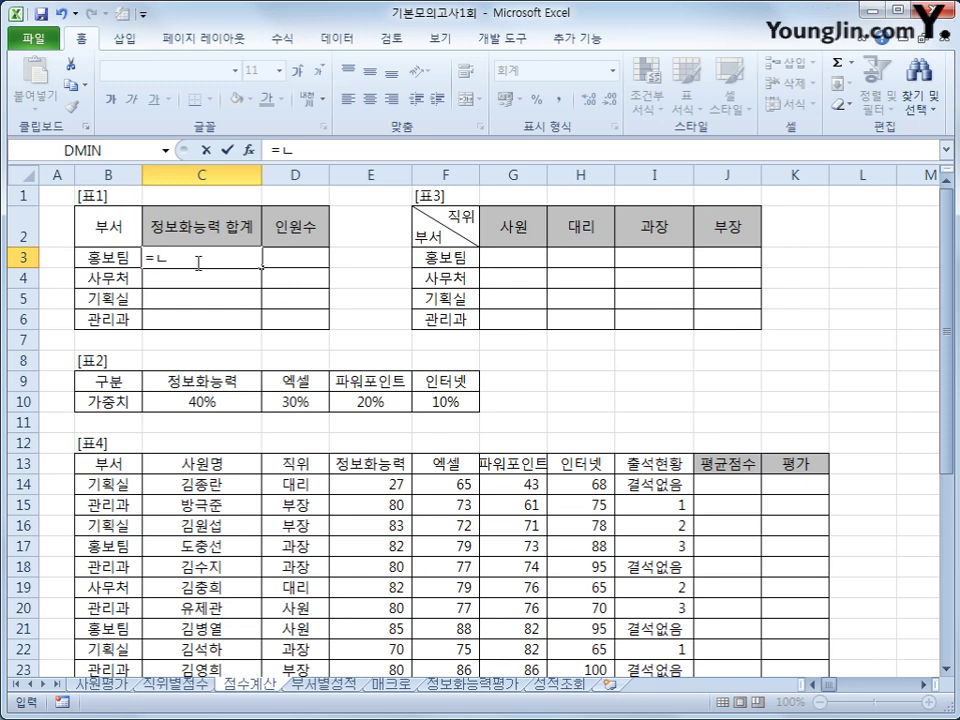
{"action": "key", "text": "BackSpace"}
{"action": "type", "text": "sum("}
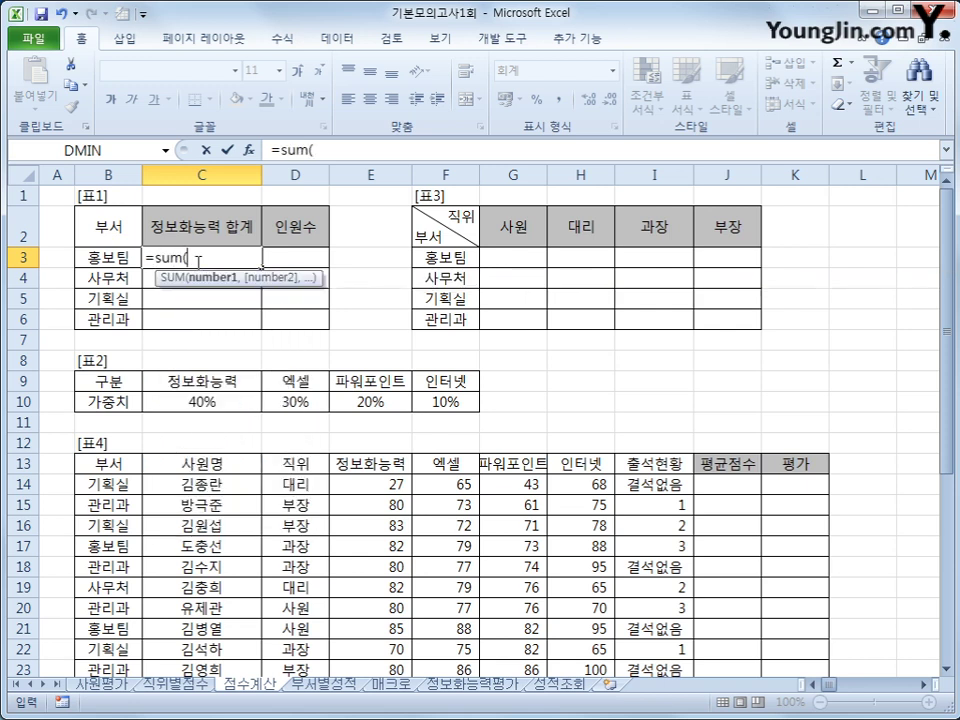
{"action": "type", "text": "("}
Add the department condition $B$14:$B$38=B3 to the C3 formula, making only the 표4 부서 range absolute
{"action": "left_click", "coordinate": [124, 485]}
{"action": "left_click_drag", "start_coordinate": [124, 487], "coordinate": [115, 655]}
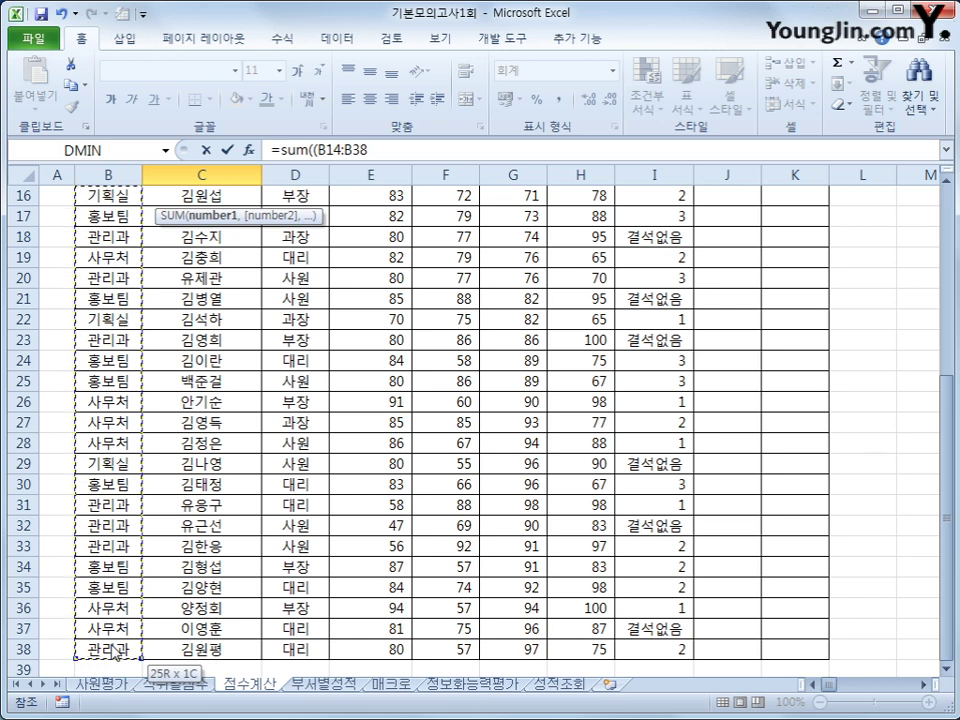
{"action": "scroll", "coordinate": [343, 624], "scroll_direction": "up", "scroll_amount": 4}
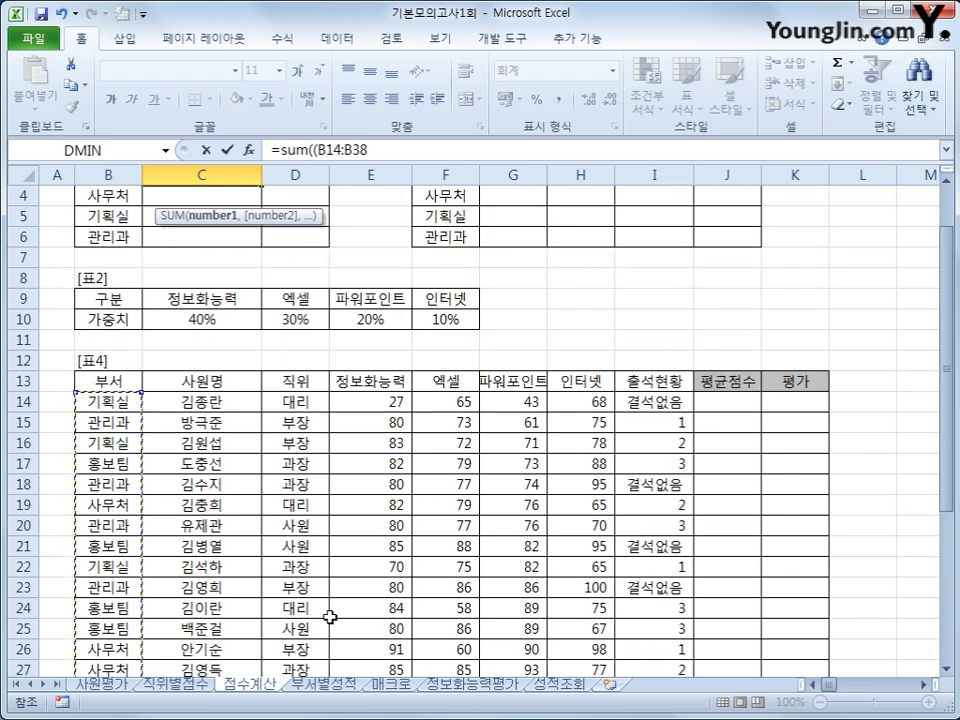
{"action": "scroll", "coordinate": [320, 612], "scroll_direction": "up", "scroll_amount": 1}
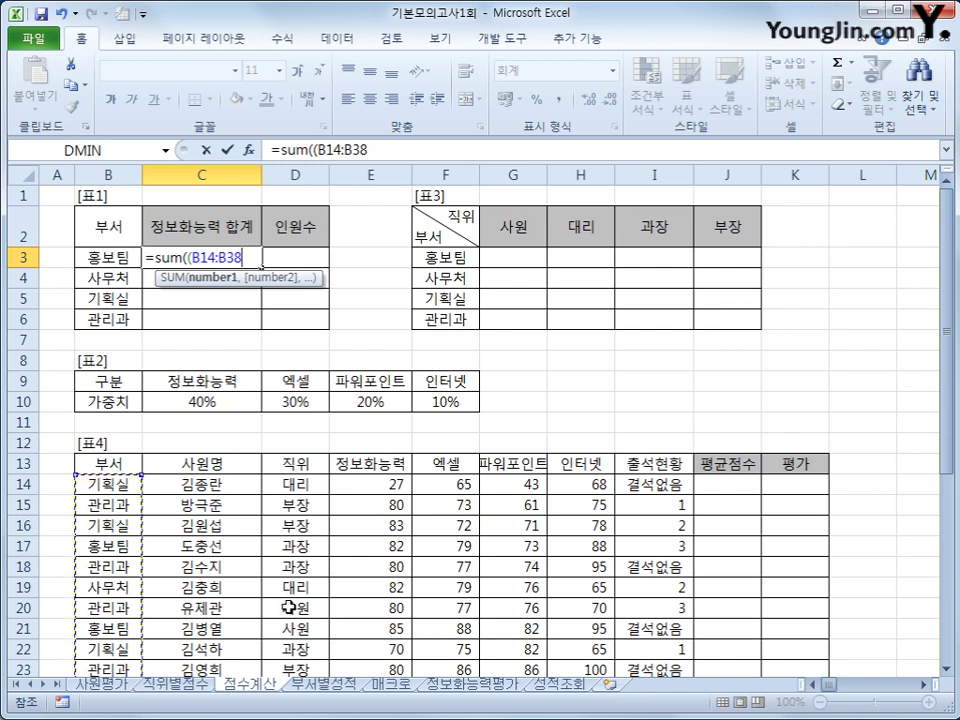
{"action": "key", "text": "F4"}
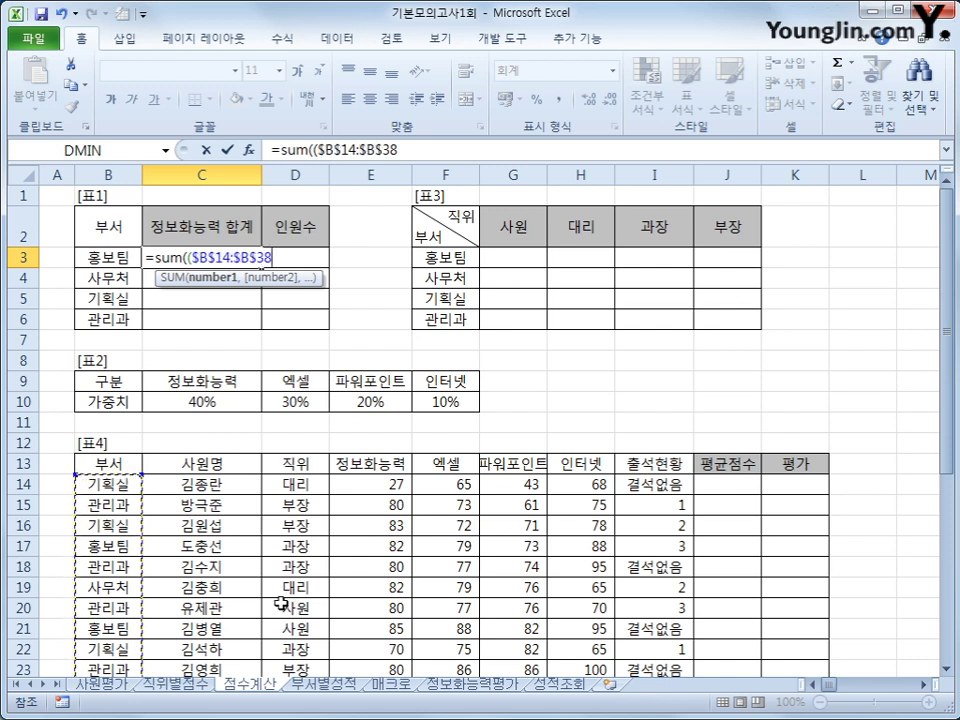
{"action": "type", "text": "="}
{"action": "key", "text": "Left"}
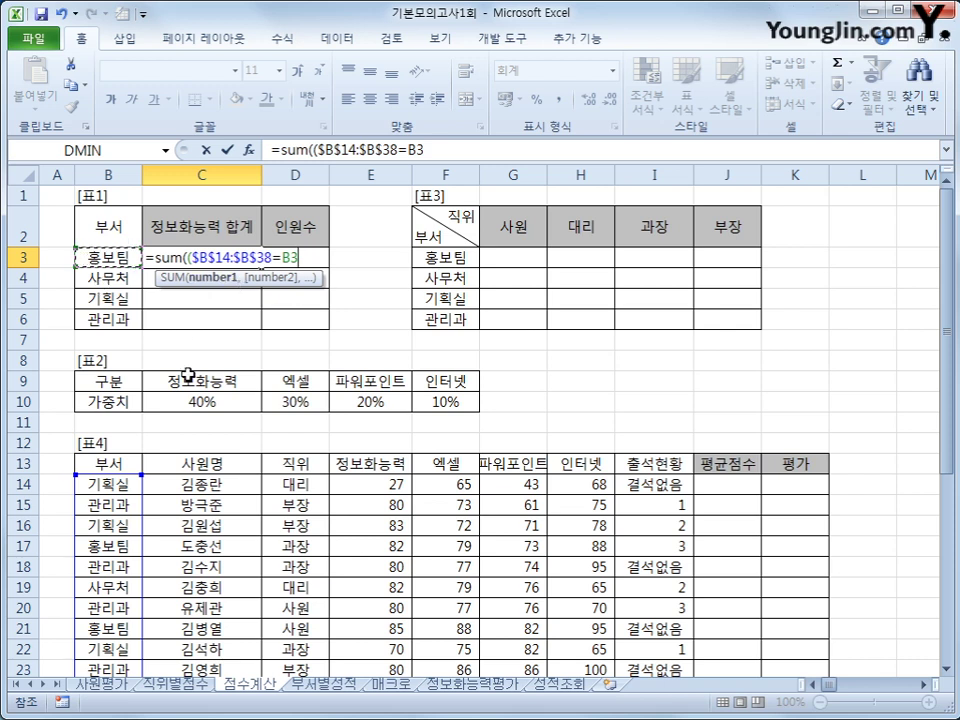
Complete C3 as the array formula =sum(($B$14:$B$38=B3)*$E$14:$E$38) and fill it down to C6
{"action": "type", "text": ")*"}
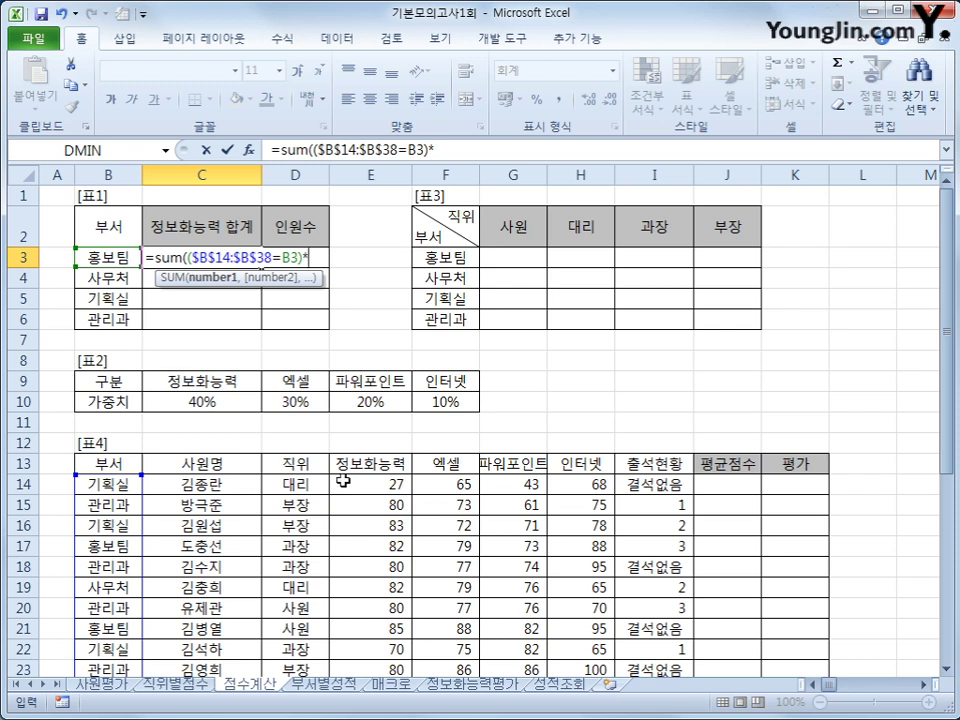
{"action": "left_click_drag", "start_coordinate": [360, 484], "coordinate": [373, 630]}
{"action": "scroll", "coordinate": [528, 568], "scroll_direction": "up", "scroll_amount": 3}
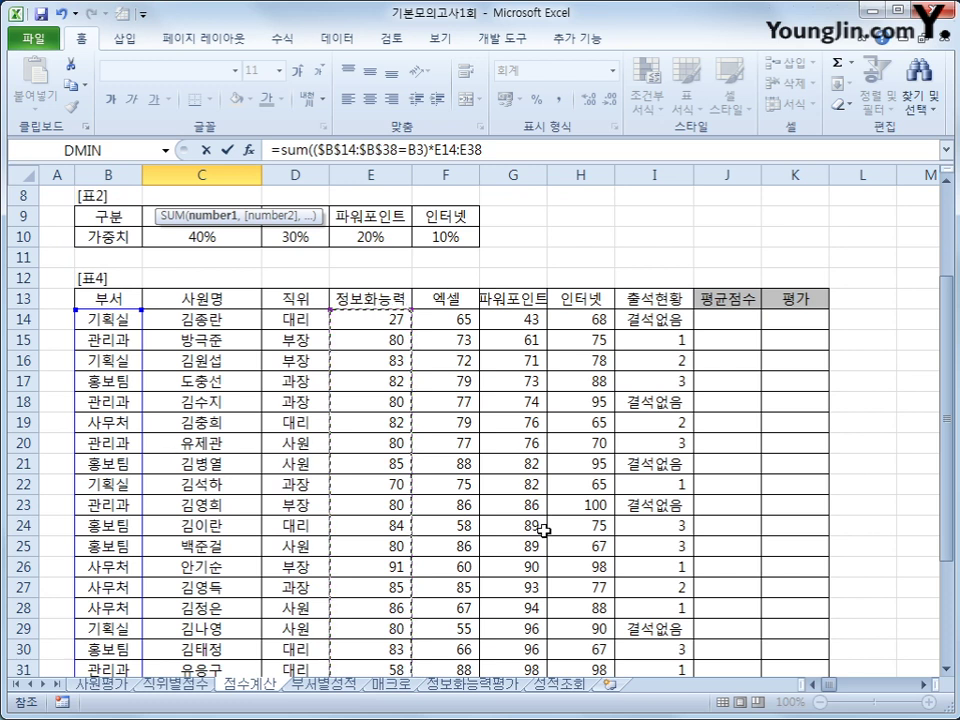
{"action": "key", "text": "F4"}
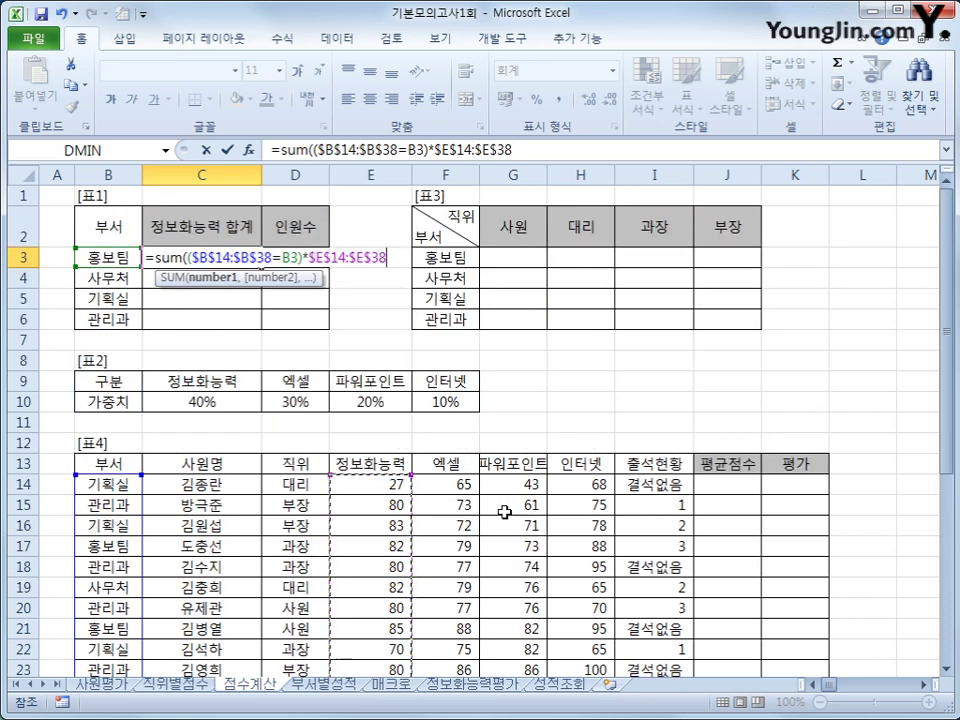
{"action": "type", "text": ")"}
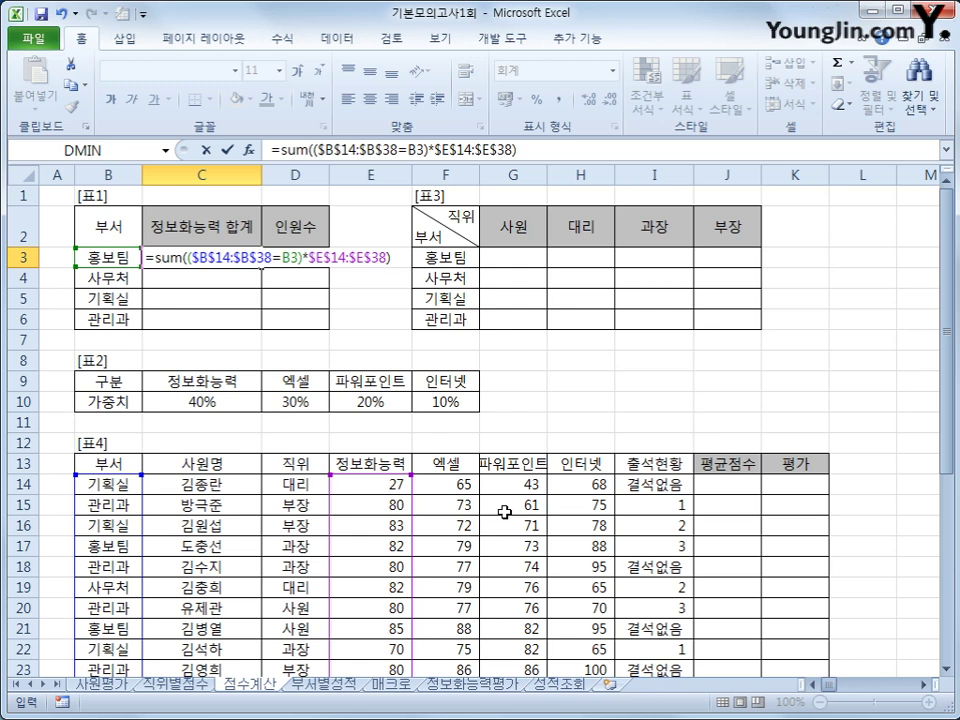
{"action": "key", "text": "ctrl+shift+Return"}
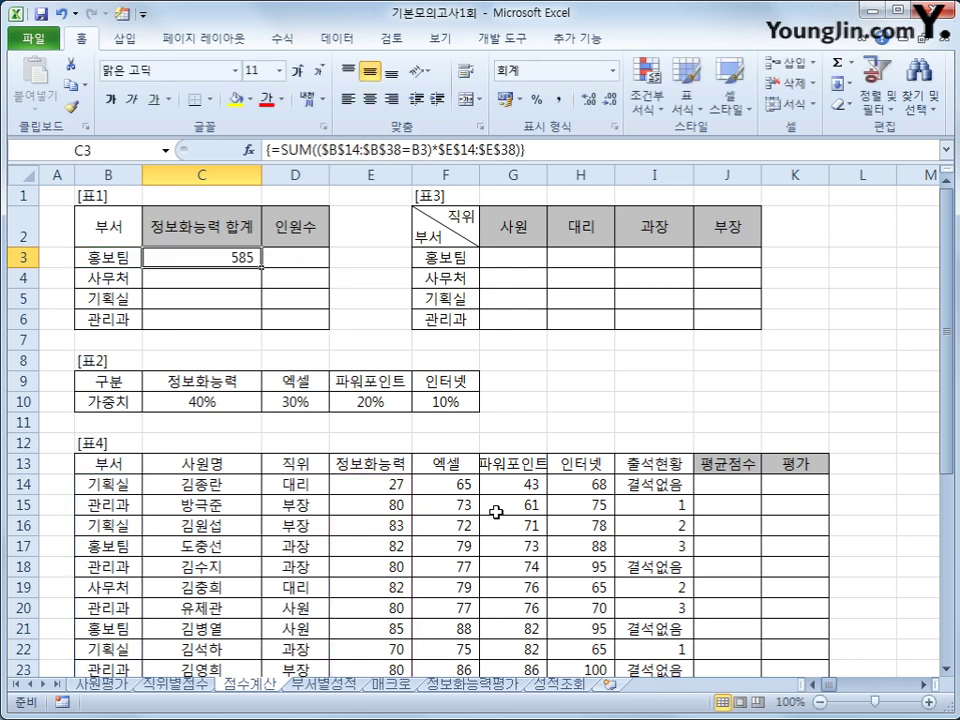
{"action": "left_click_drag", "start_coordinate": [262, 266], "coordinate": [253, 330]}
{"action": "left_click", "coordinate": [246, 320]}
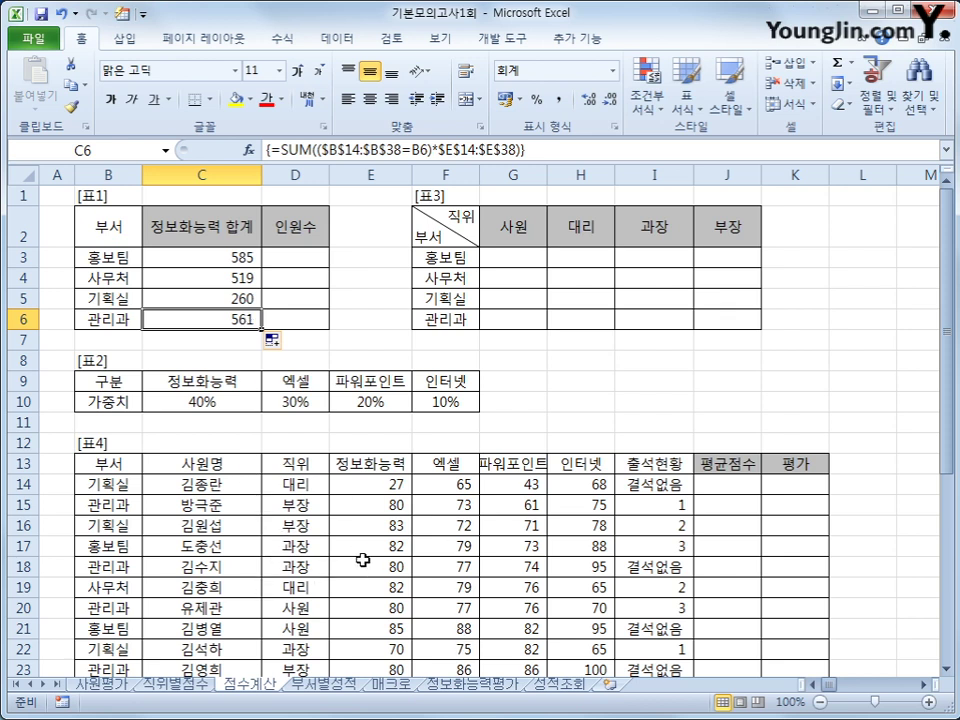
Begin the 인원수 formula in D3 with =sum(if($B$14:$B$38=B3, making only the 표4 부서 range absolute
{"action": "left_click", "coordinate": [308, 252]}
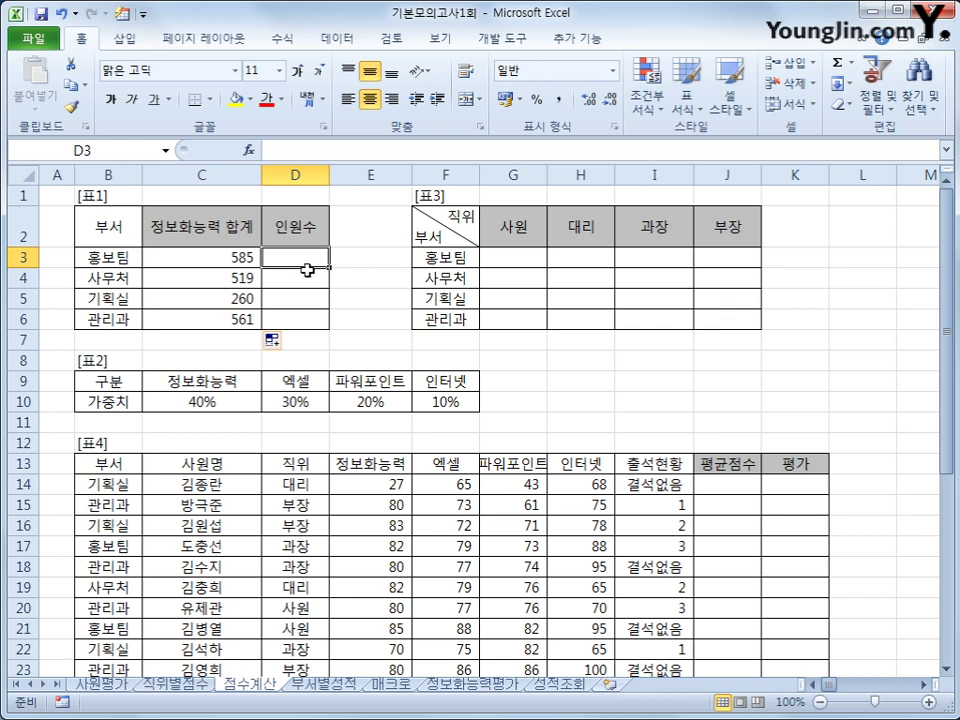
{"action": "type", "text": "="}
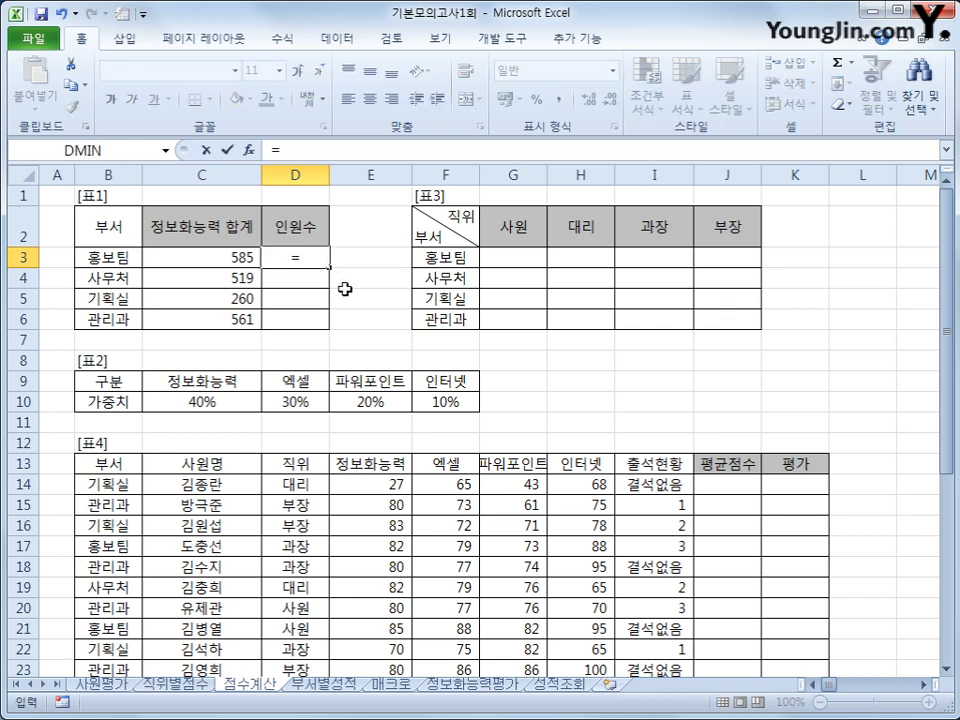
{"action": "type", "text": "sum("}
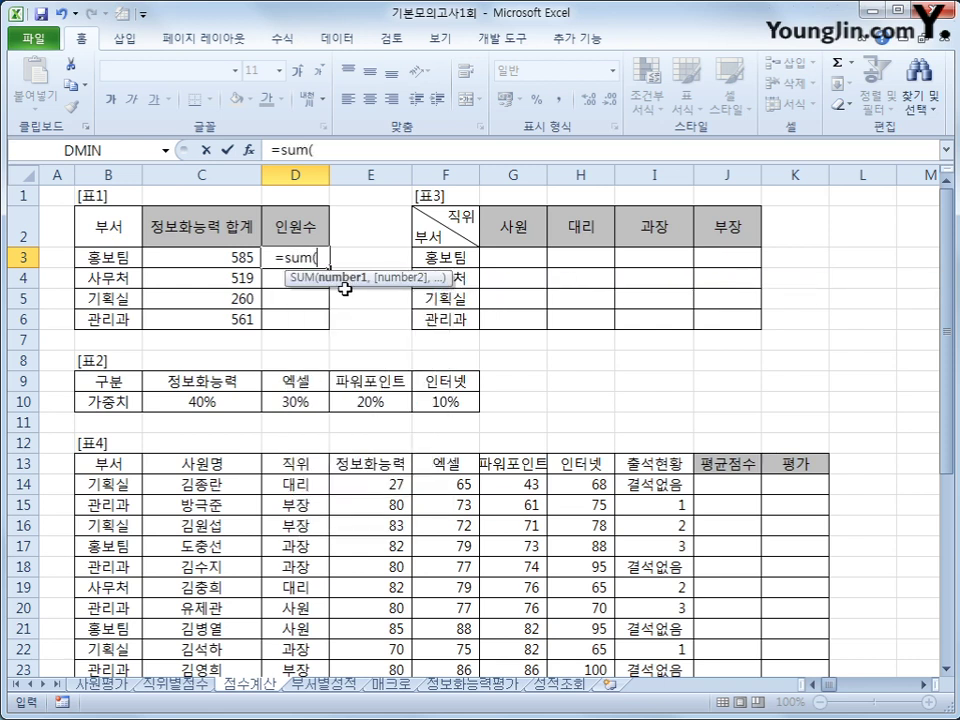
{"action": "type", "text": "if("}
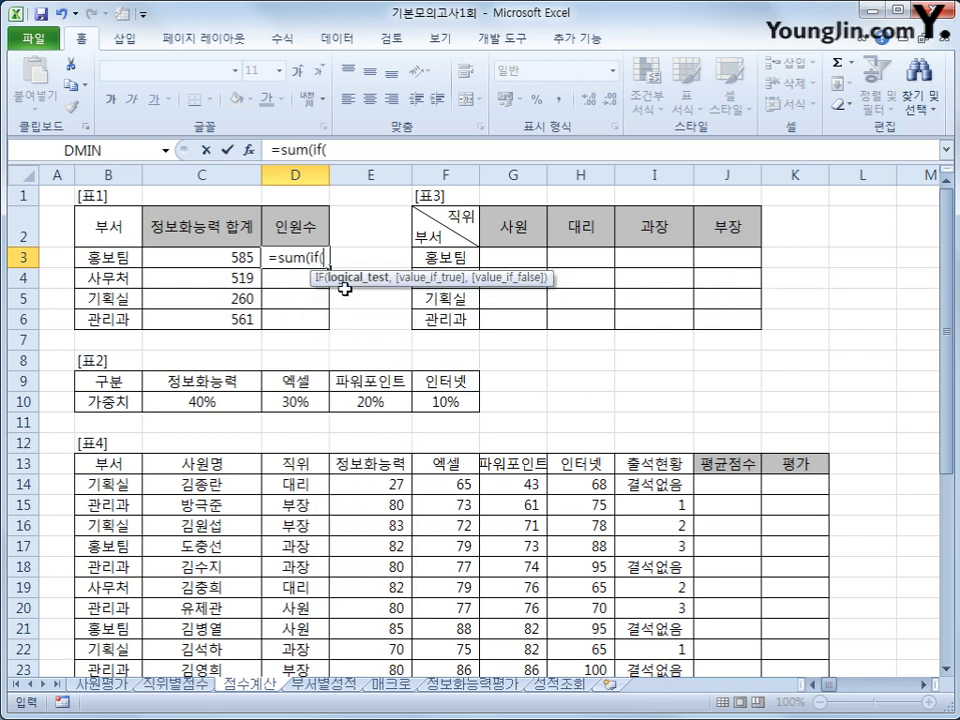
{"action": "left_click", "coordinate": [116, 486]}
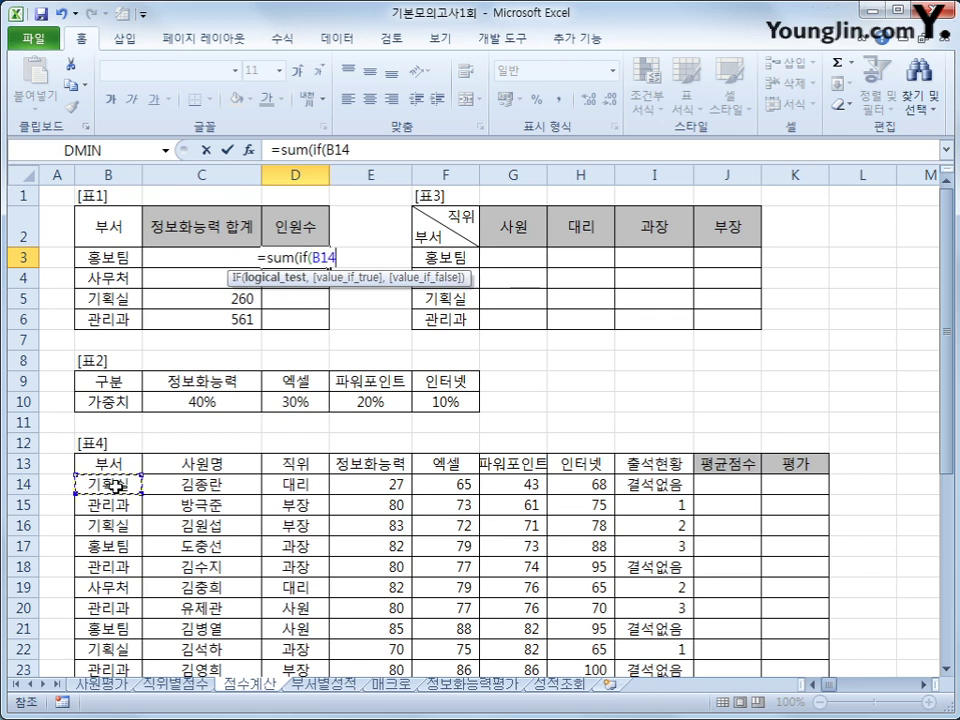
{"action": "left_click_drag", "start_coordinate": [116, 486], "coordinate": [104, 622]}
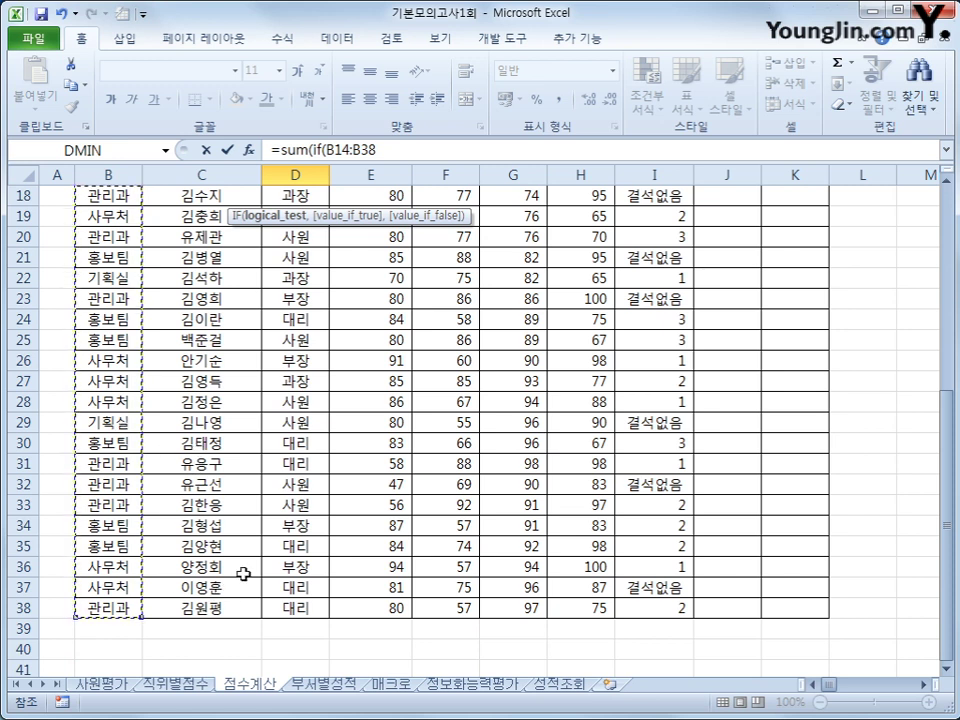
{"action": "key", "text": "F4"}
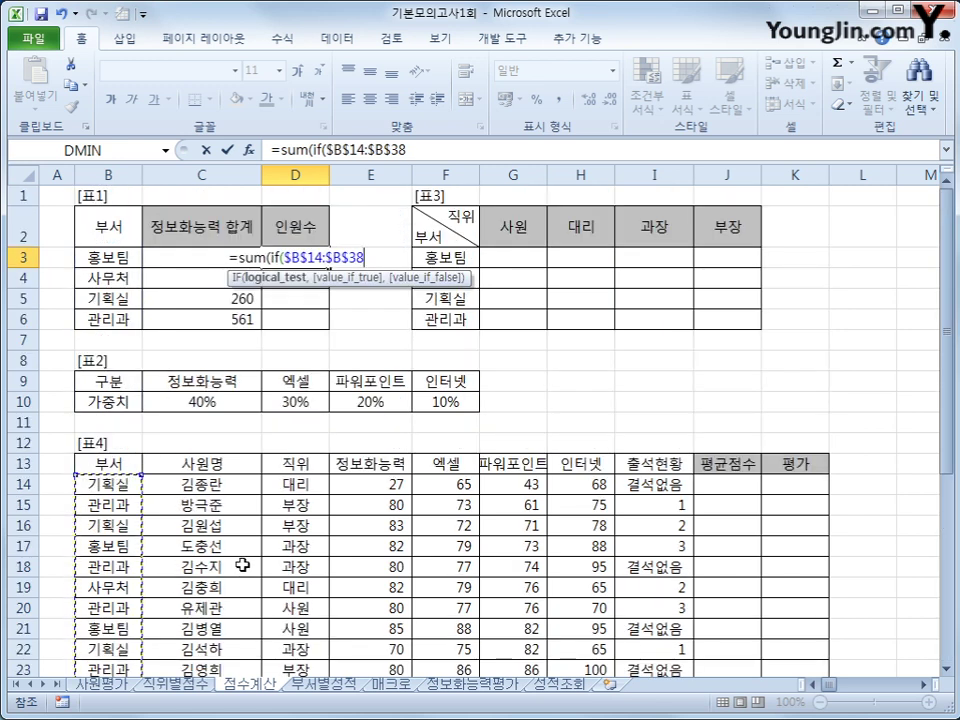
{"action": "type", "text": "="}
{"action": "key", "text": "Left"}
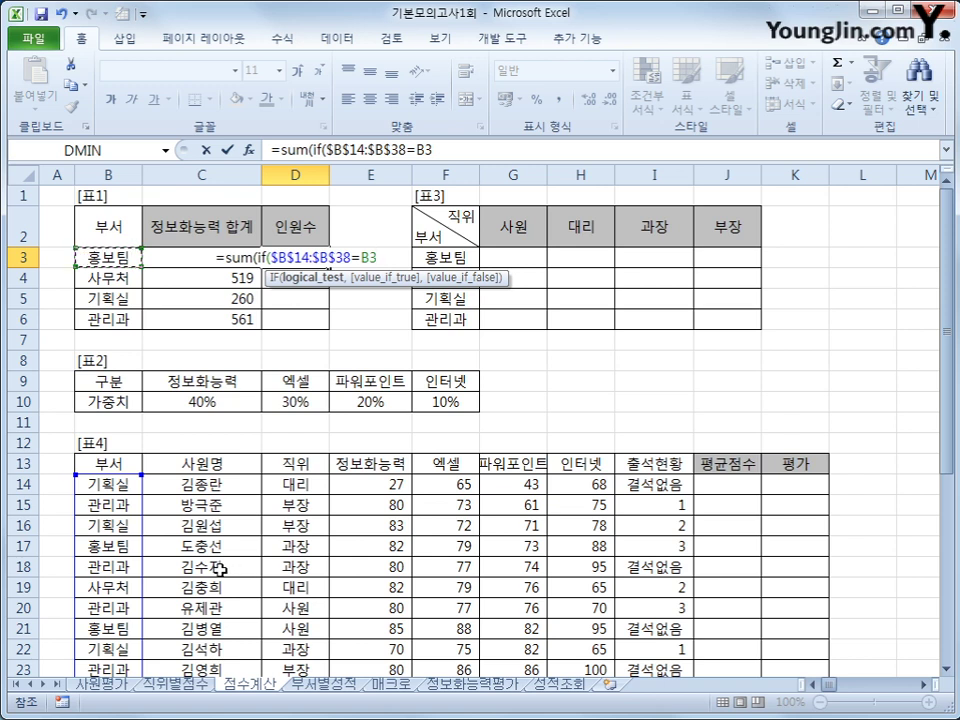
Complete D3 as the array formula =sum(if($B$14:$B$38=B3,1,0))&"명" and fill it down to D6
{"action": "type", "text": ","}
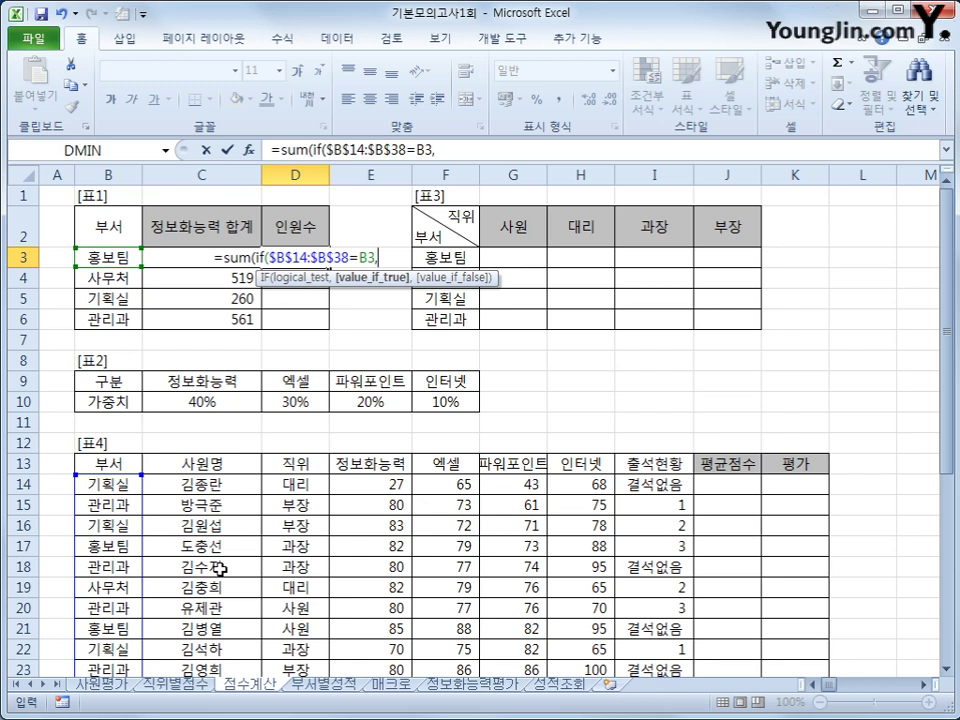
{"action": "type", "text": "1"}
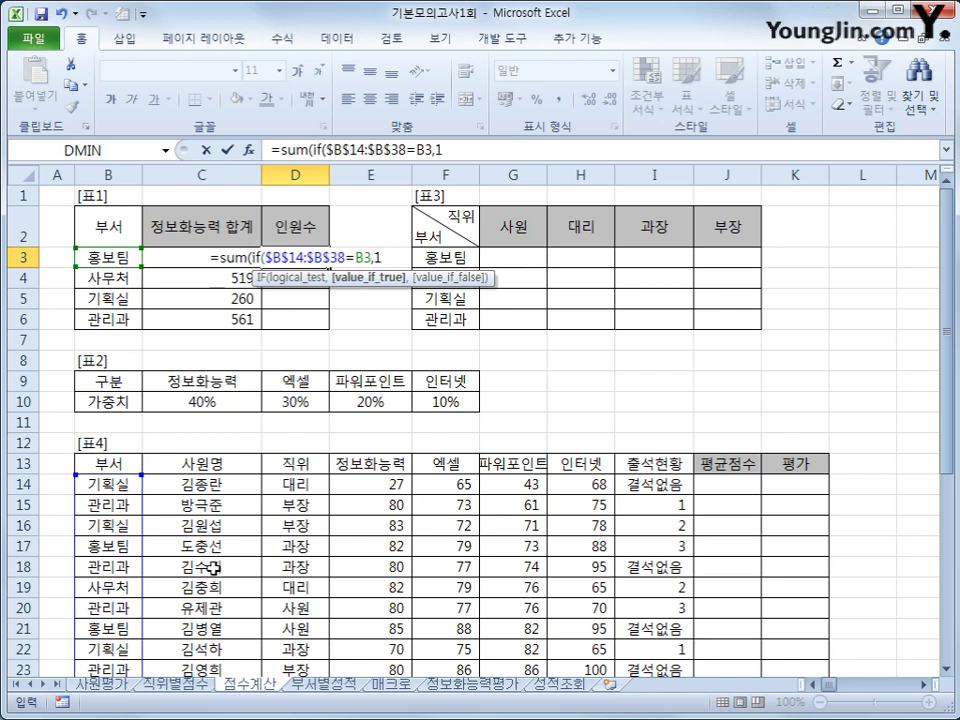
{"action": "type", "text": ",0"}
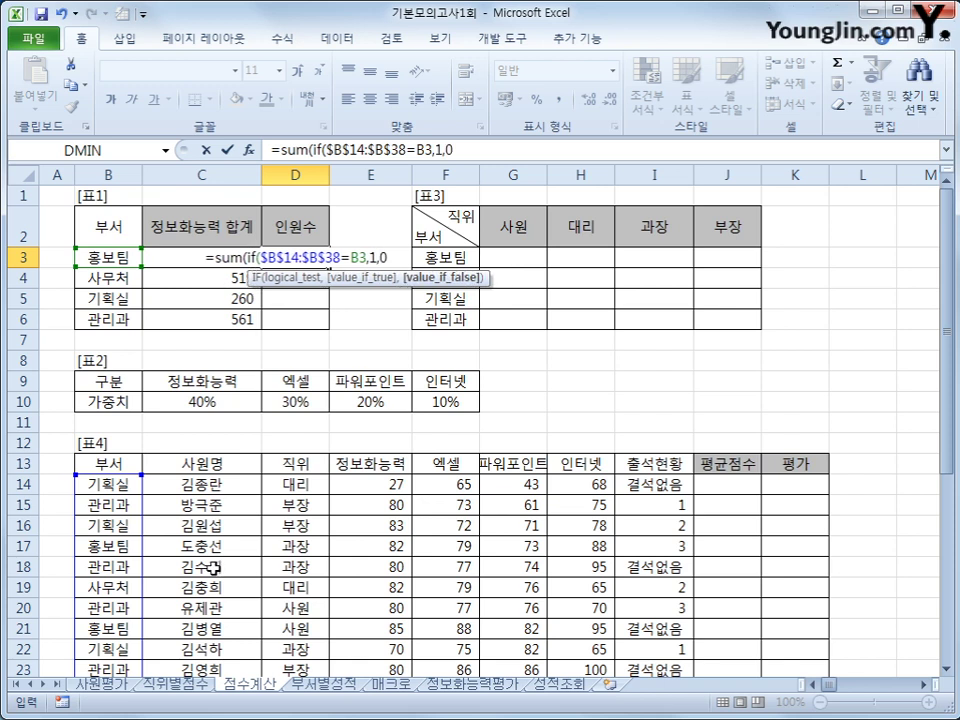
{"action": "type", "text": ")"}
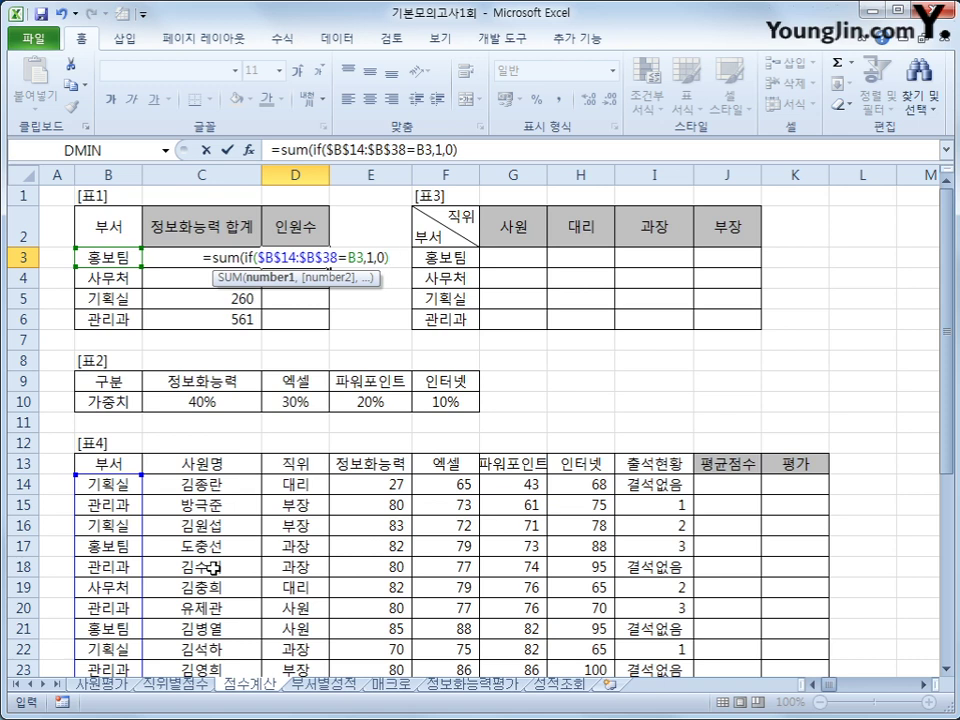
{"action": "type", "text": ")"}
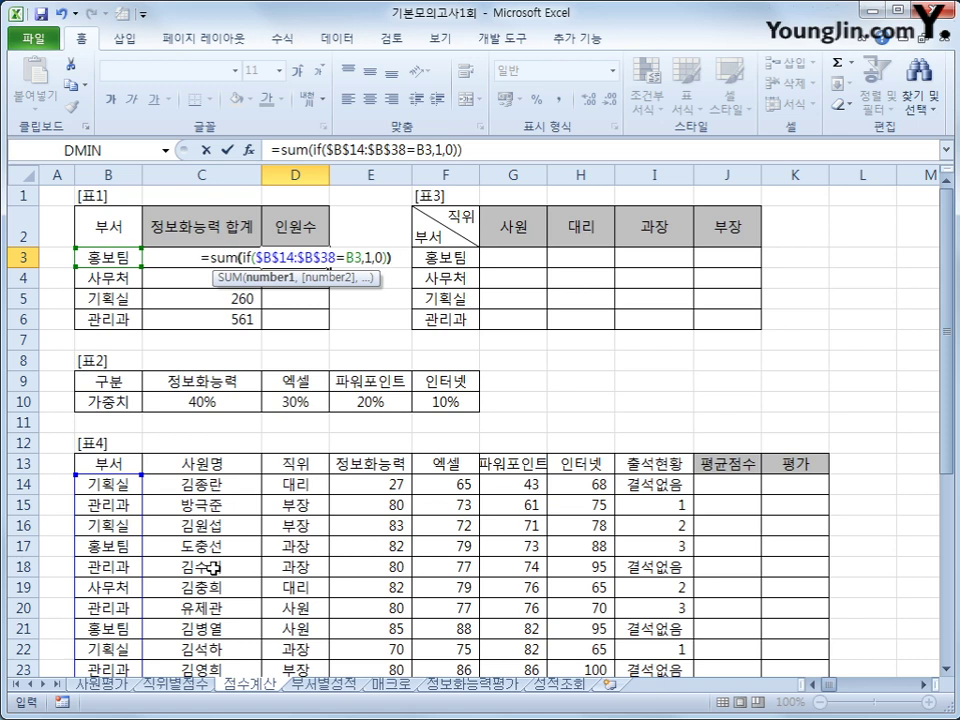
{"action": "type", "text": "&\""}
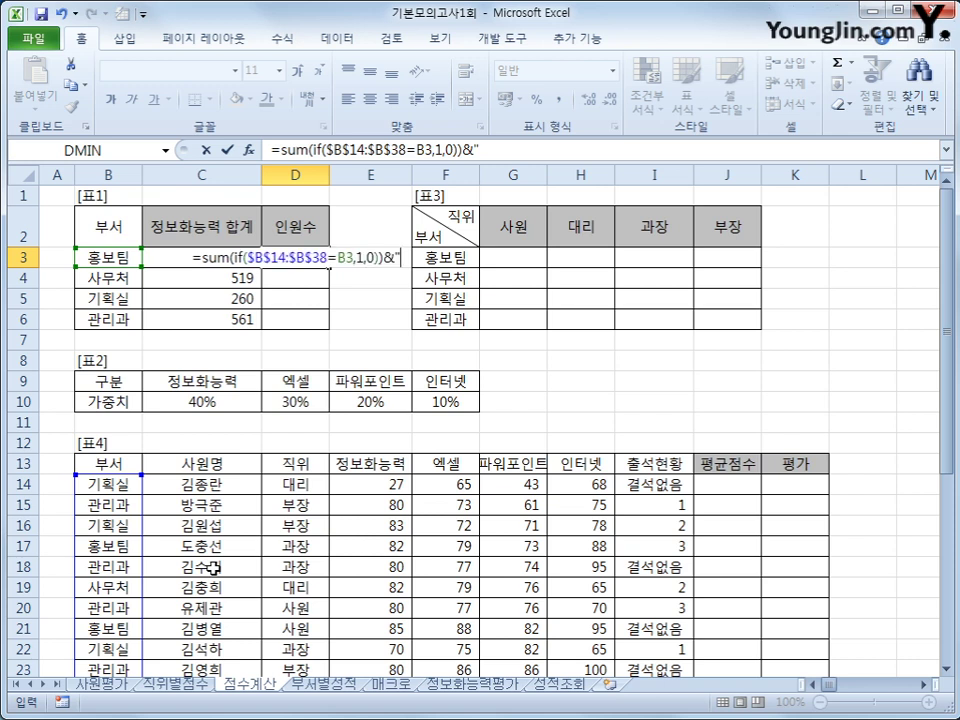
{"action": "type", "text": "명\""}
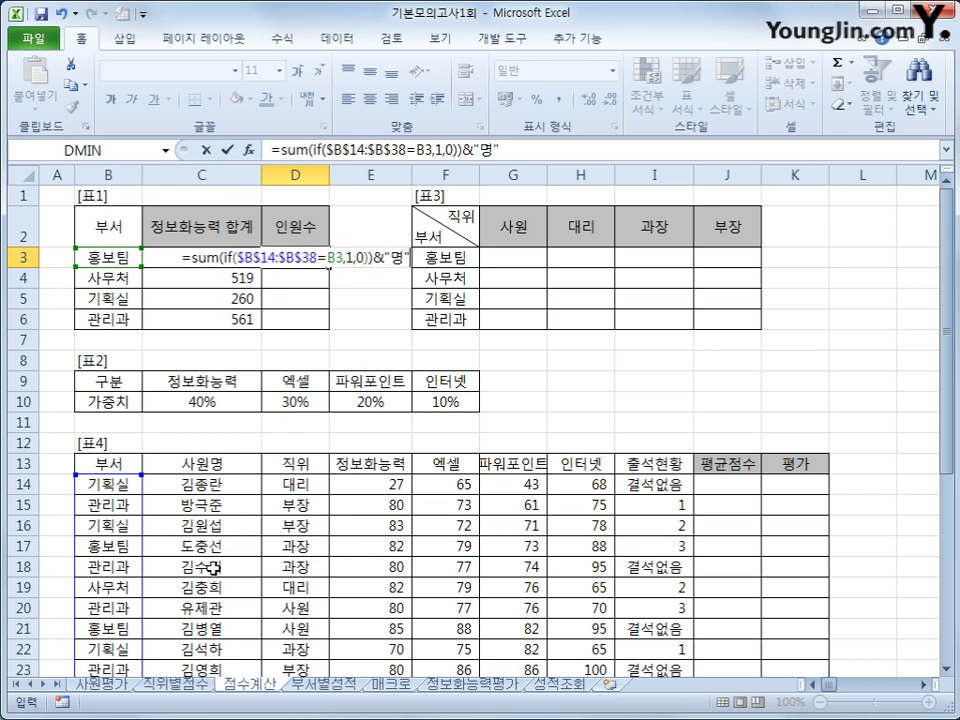
{"action": "key", "text": "ctrl+shift+Return"}
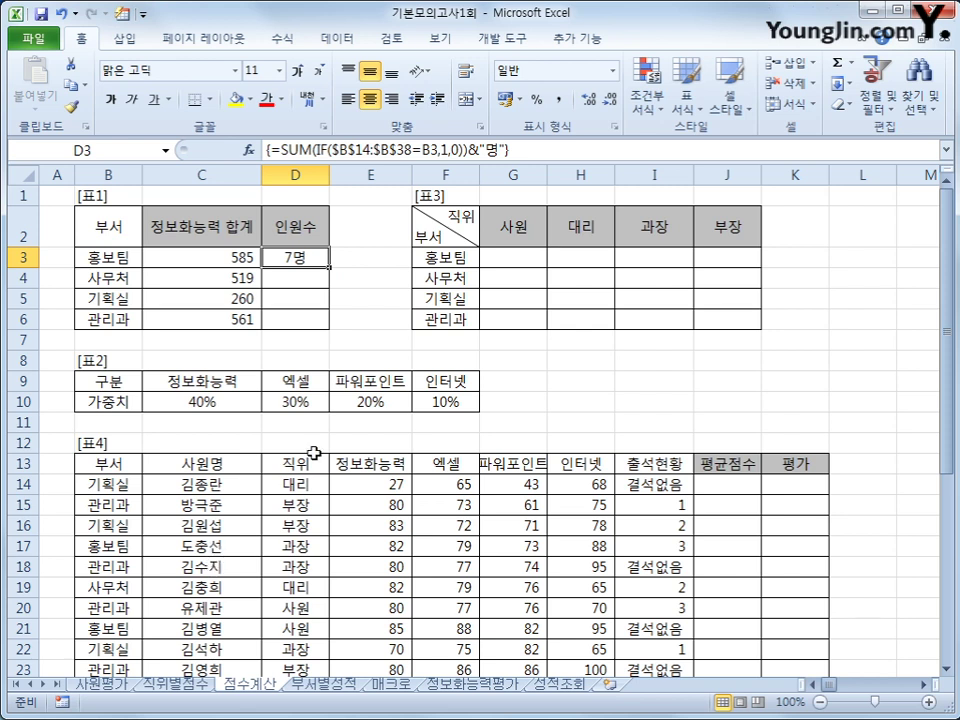
{"action": "left_click_drag", "start_coordinate": [316, 327], "coordinate": [316, 330]}
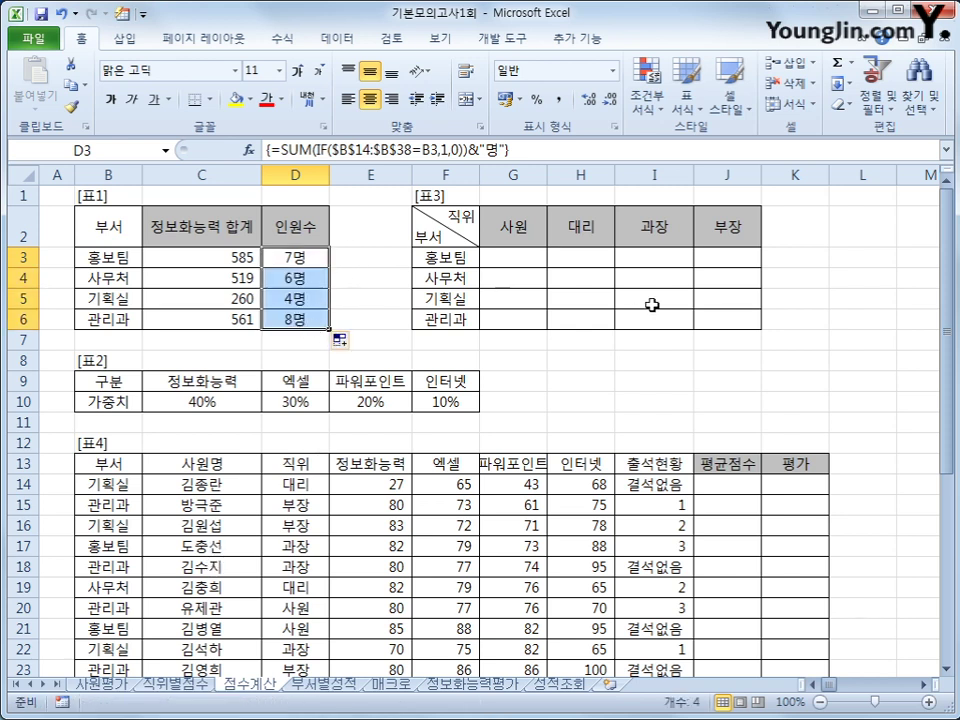
Match each score in E14:H14 of 표4 with its corresponding weight in C10:F10 of 표2
{"action": "left_click", "coordinate": [530, 260]}
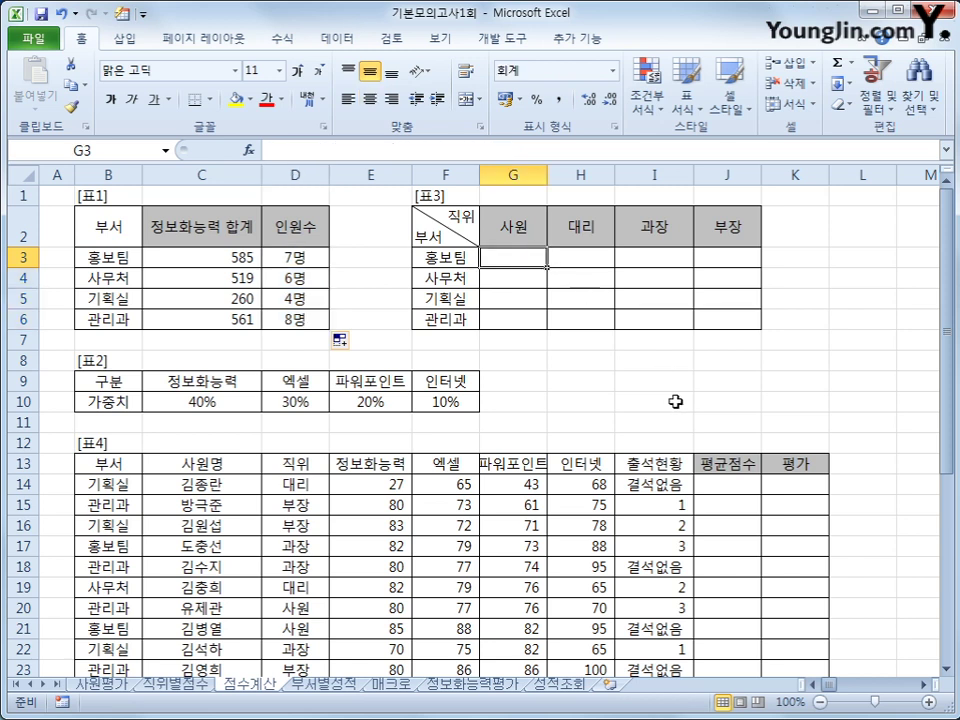
{"action": "left_click", "coordinate": [728, 488]}
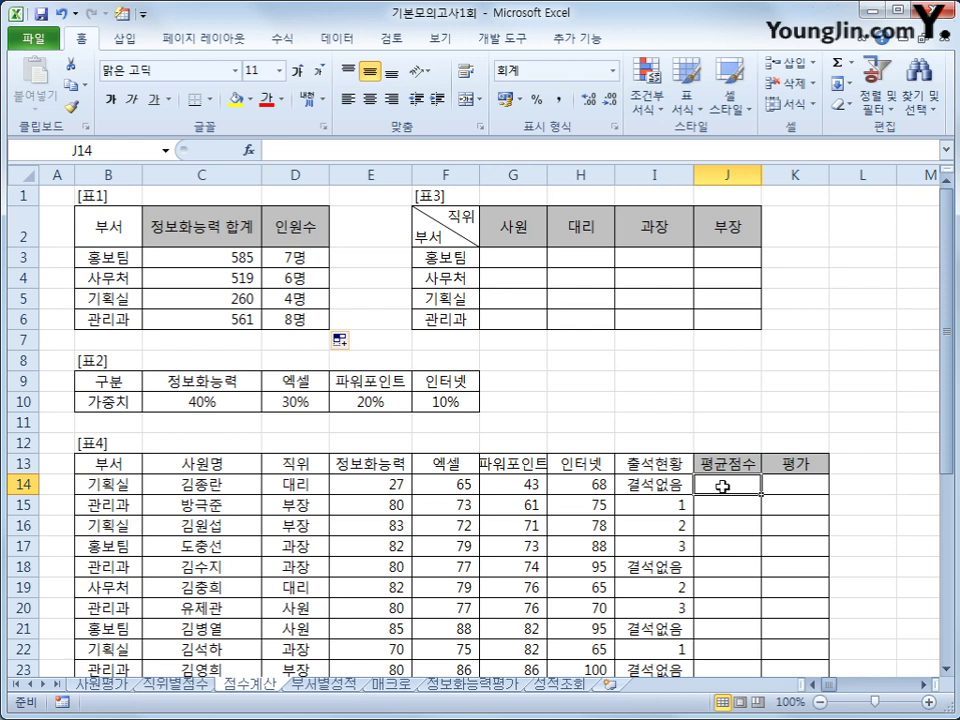
{"action": "scroll", "coordinate": [726, 487], "scroll_direction": "down", "scroll_amount": 3}
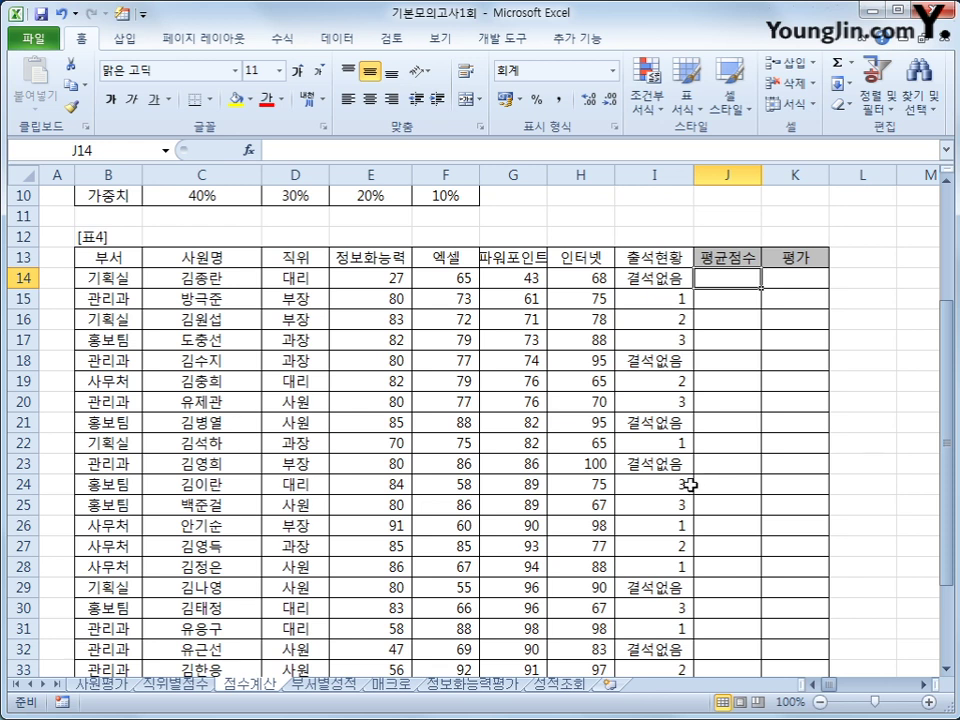
{"action": "scroll", "coordinate": [691, 485], "scroll_direction": "up", "scroll_amount": 1}
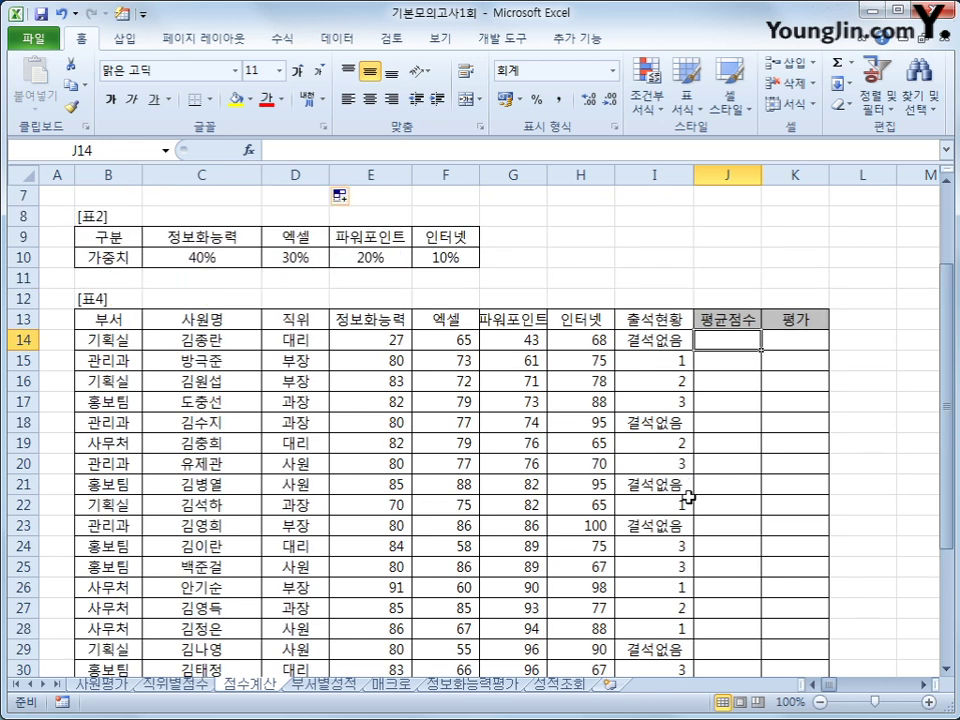
{"action": "left_click", "coordinate": [378, 344]}
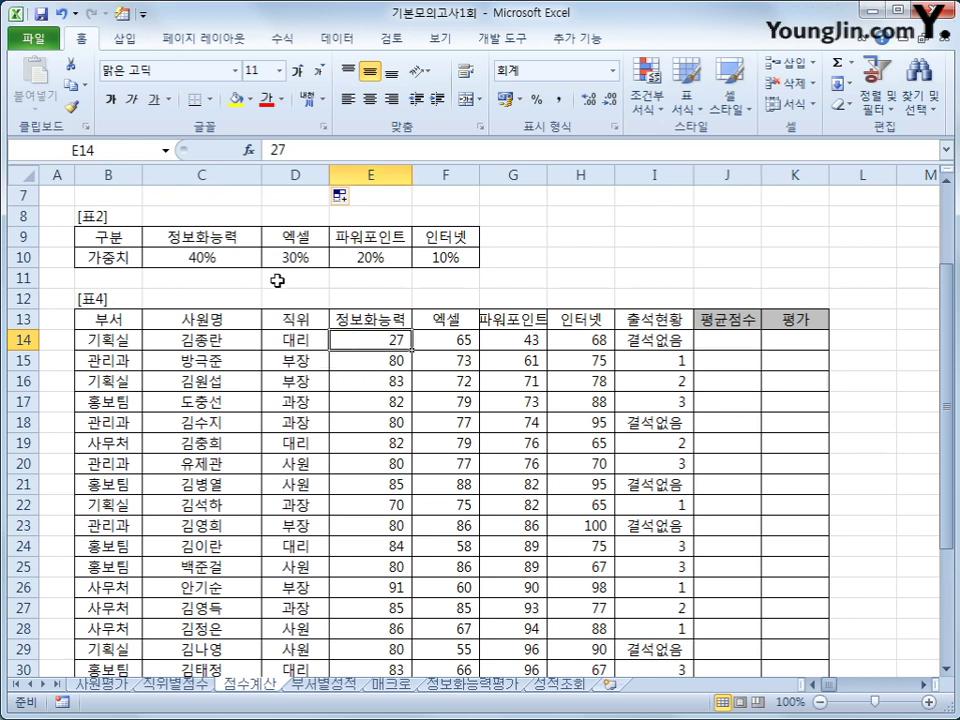
{"action": "left_click", "coordinate": [232, 257]}
{"action": "left_click", "coordinate": [445, 338]}
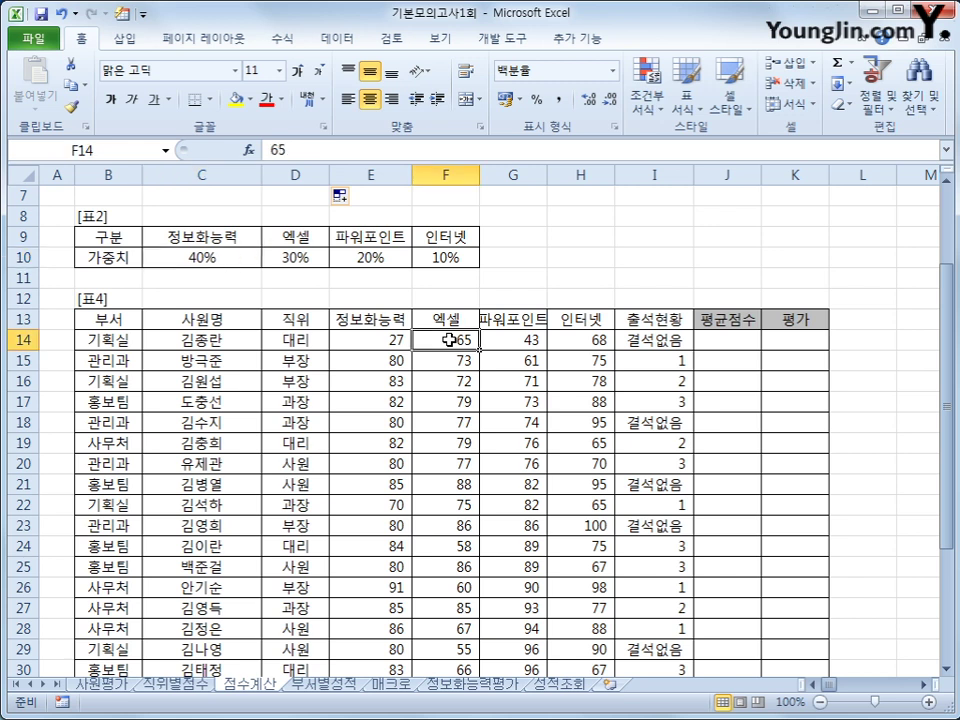
{"action": "left_click", "coordinate": [300, 257]}
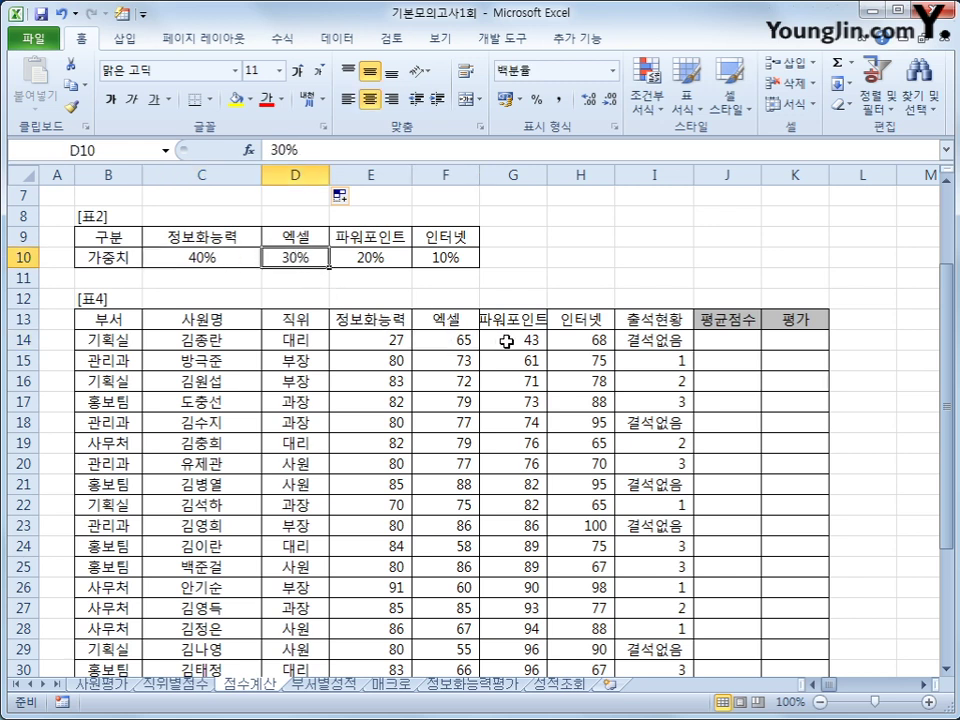
{"action": "left_click", "coordinate": [501, 339]}
{"action": "left_click", "coordinate": [362, 258]}
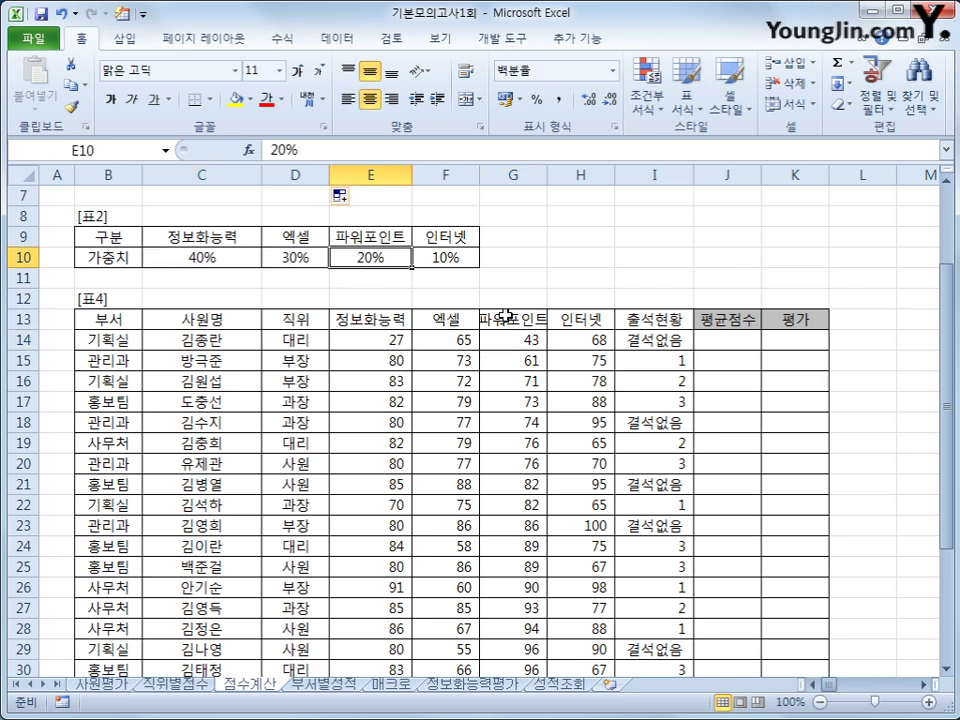
{"action": "left_click", "coordinate": [597, 341]}
{"action": "left_click", "coordinate": [458, 260]}
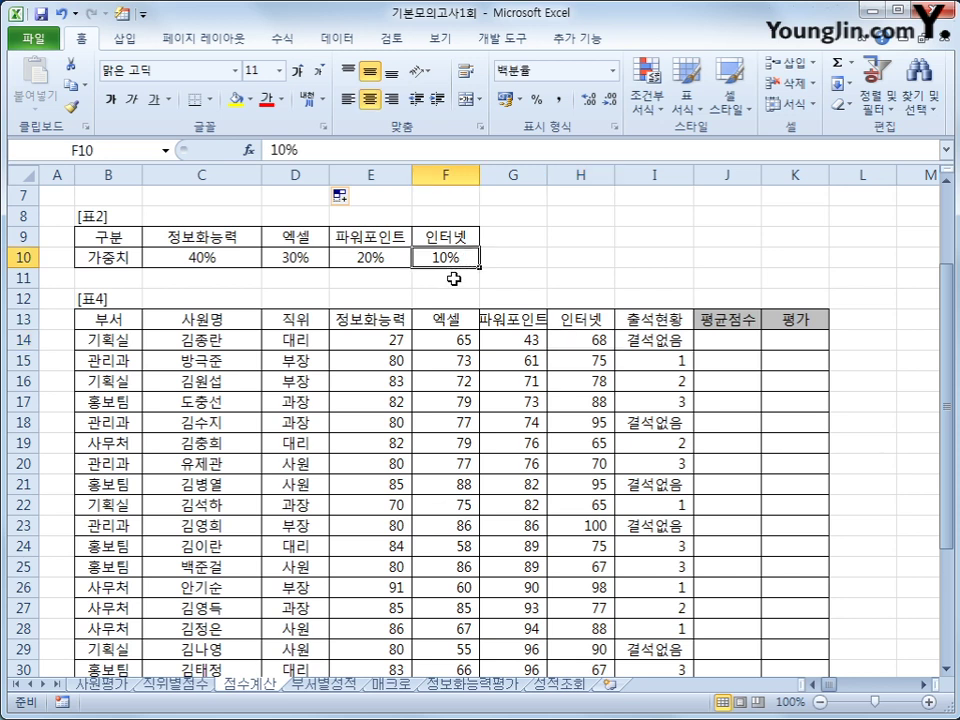
Begin the 평균점수 formula in J14 with =SUMPRODUCT(E14:H14, using the first employee's four scores as the first array
{"action": "left_click", "coordinate": [737, 341]}
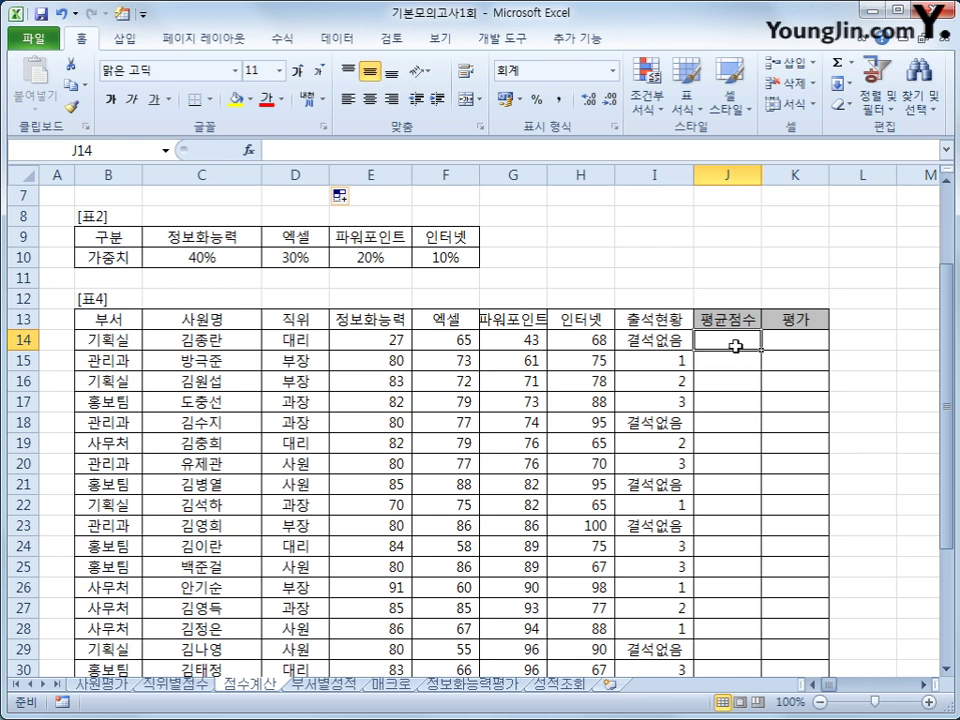
{"action": "type", "text": "=ㄴ"}
{"action": "key", "text": "BackSpace"}
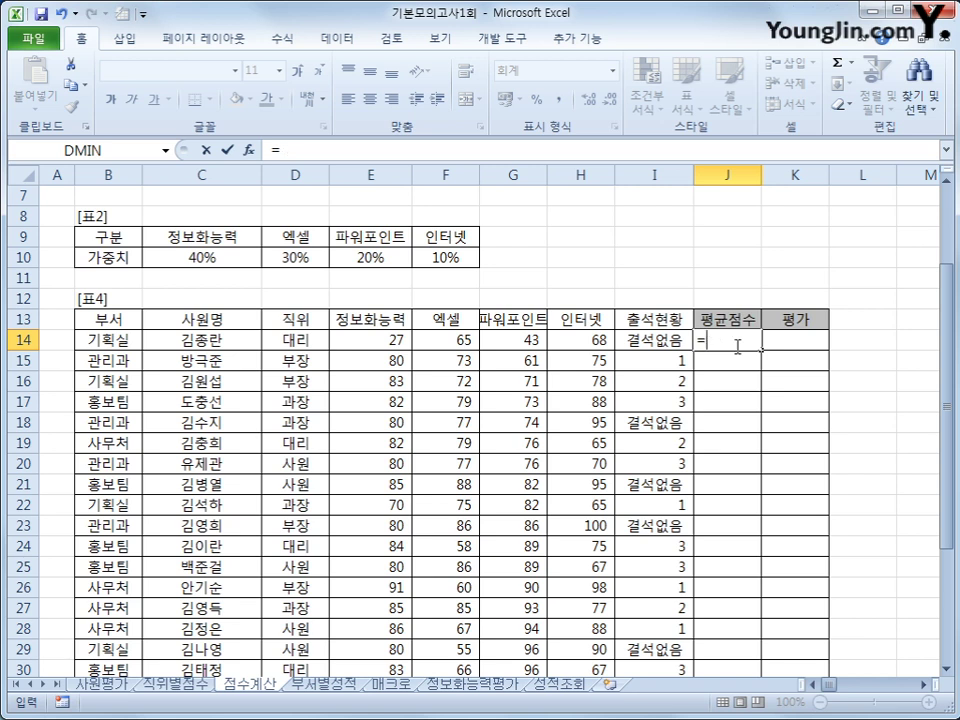
{"action": "type", "text": "sum"}
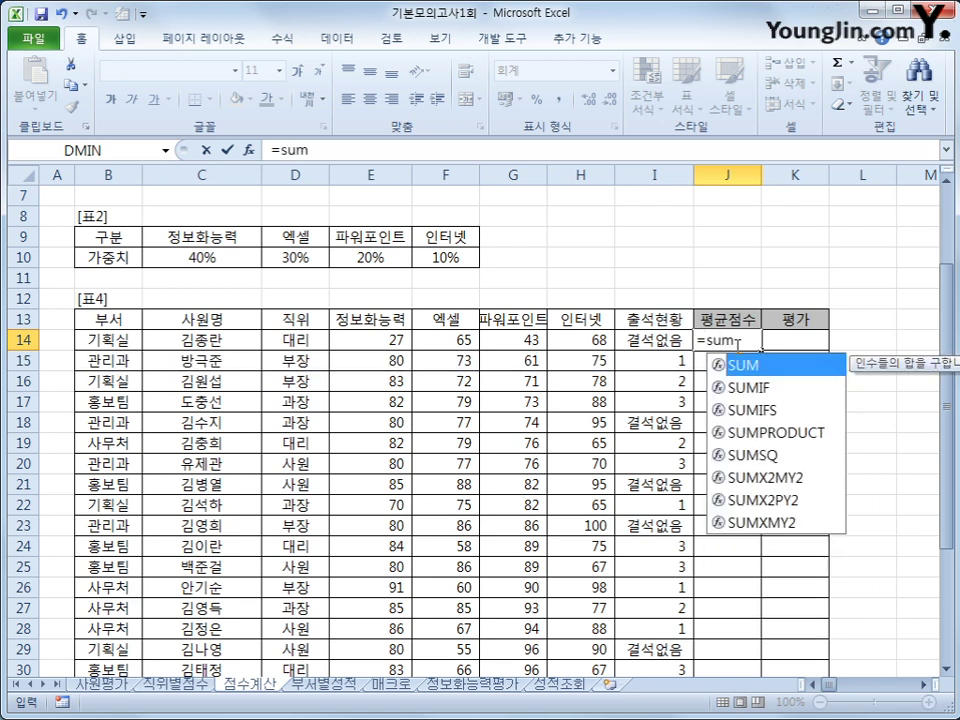
{"action": "type", "text": "p"}
{"action": "key", "text": "Tab"}
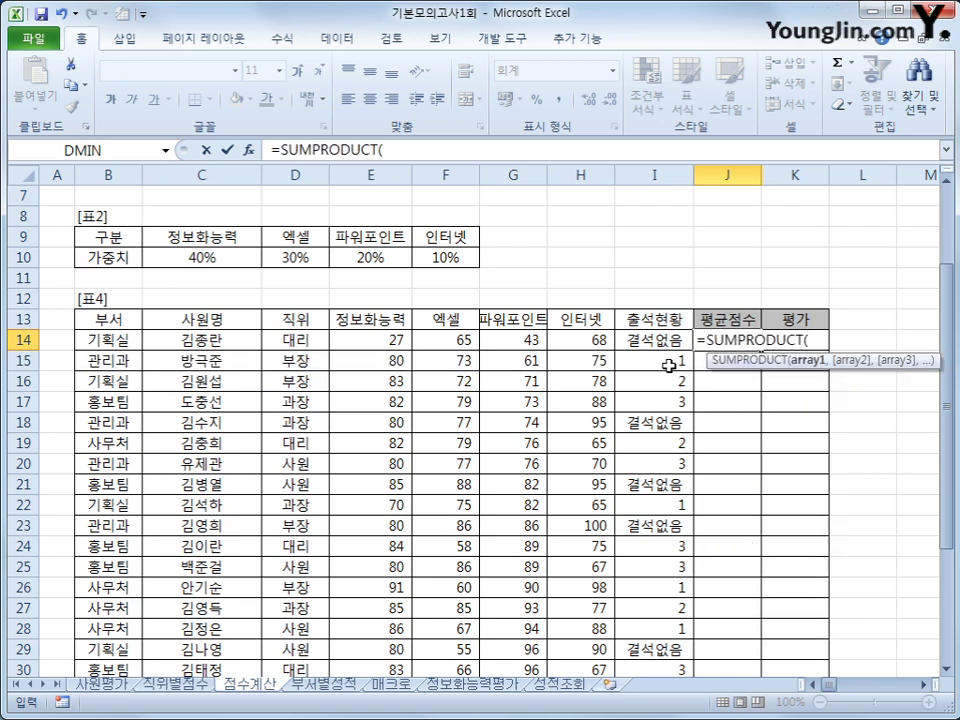
{"action": "left_click", "coordinate": [406, 340]}
{"action": "left_click_drag", "start_coordinate": [406, 340], "coordinate": [567, 340]}
{"action": "type", "text": ","}
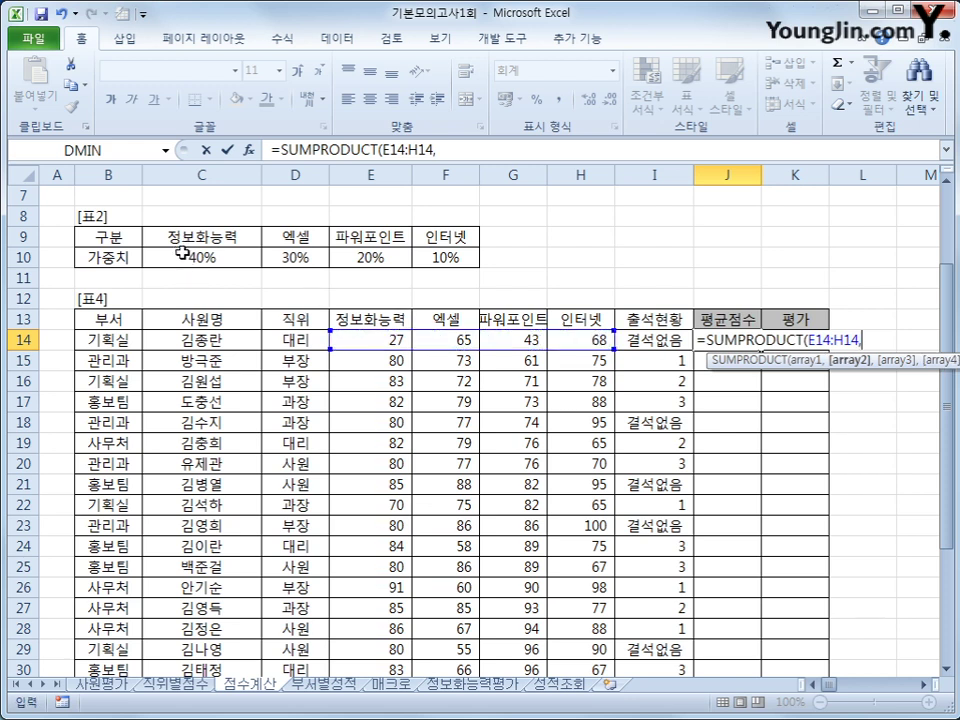
Complete J14 as =SUMPRODUCT(E14:H14,$C$10:$F$10) with the 표2 weights made absolute, and fill it down to J38
{"action": "left_click_drag", "start_coordinate": [182, 257], "coordinate": [435, 260]}
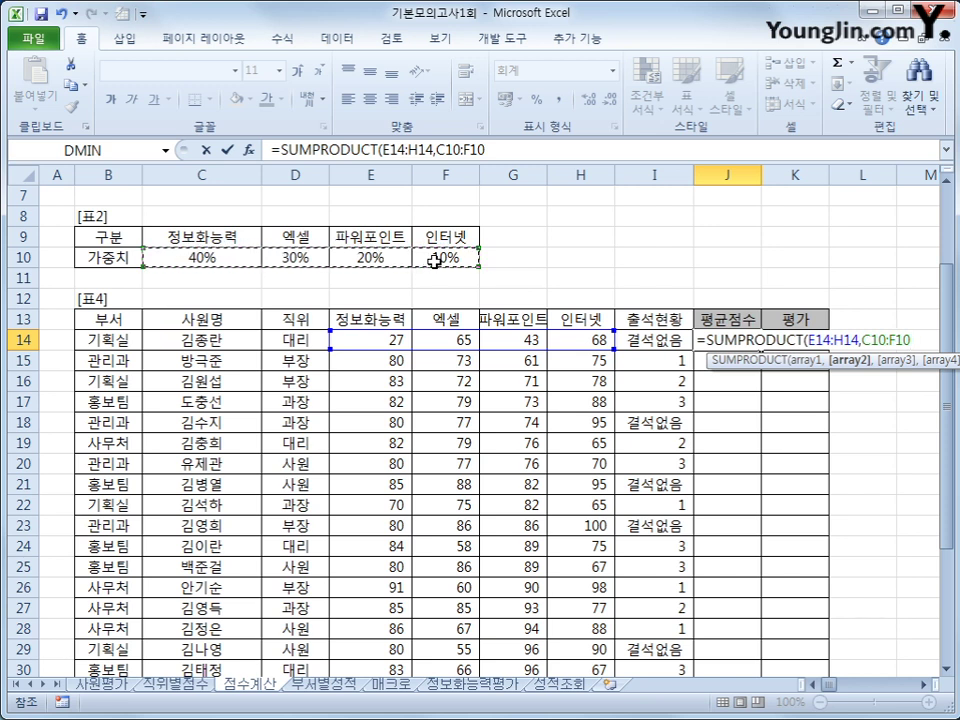
{"action": "key", "text": "F4"}
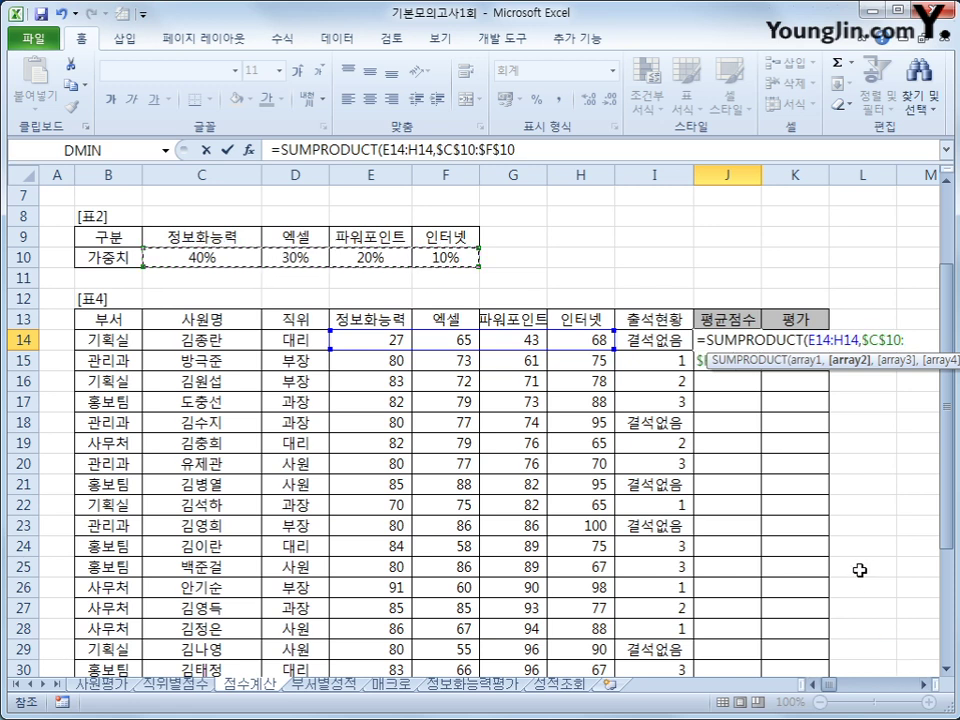
{"action": "type", "text": ")"}
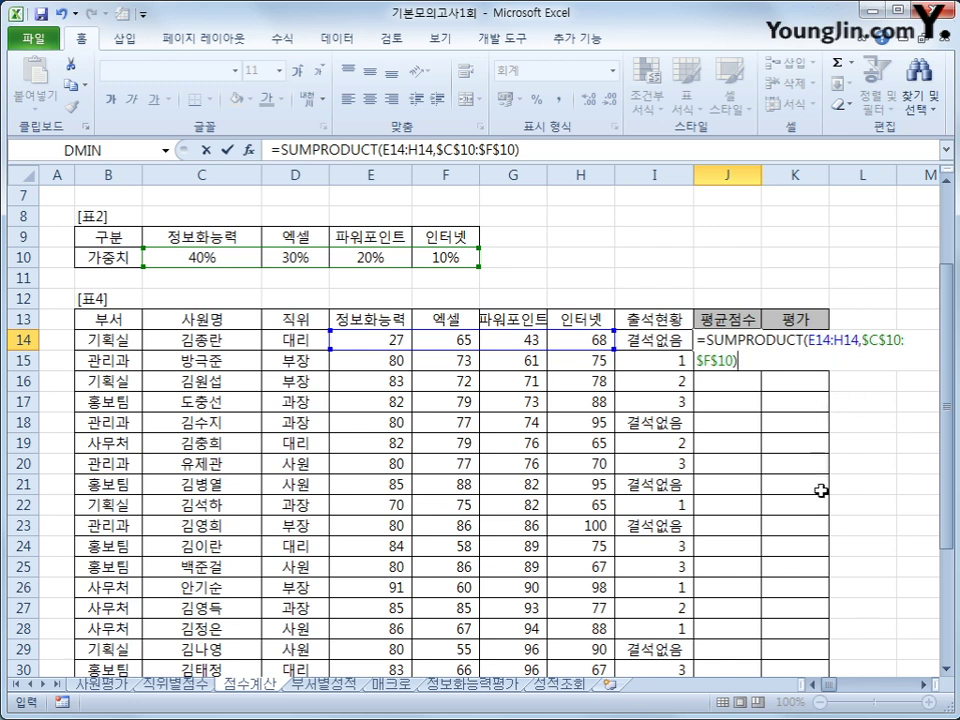
{"action": "key", "text": "Return"}
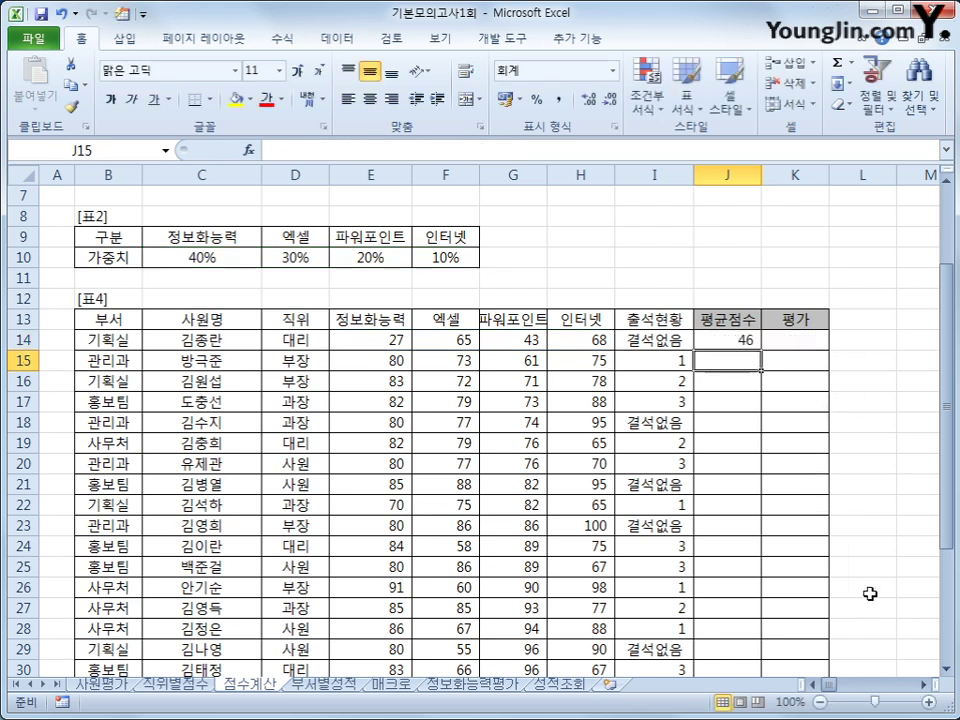
{"action": "left_click", "coordinate": [746, 339]}
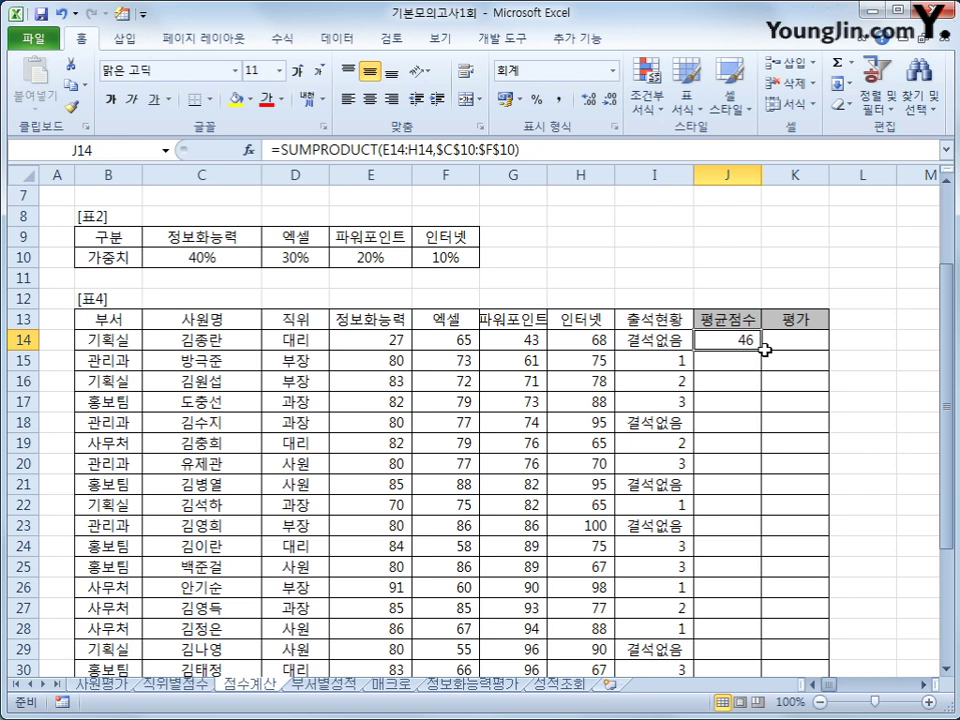
{"action": "double_click", "coordinate": [761, 354]}
Check the filled 평균점수 column and the SUMPRODUCT formulas in J14 through J17
{"action": "scroll", "coordinate": [744, 482], "scroll_direction": "down", "scroll_amount": 3}
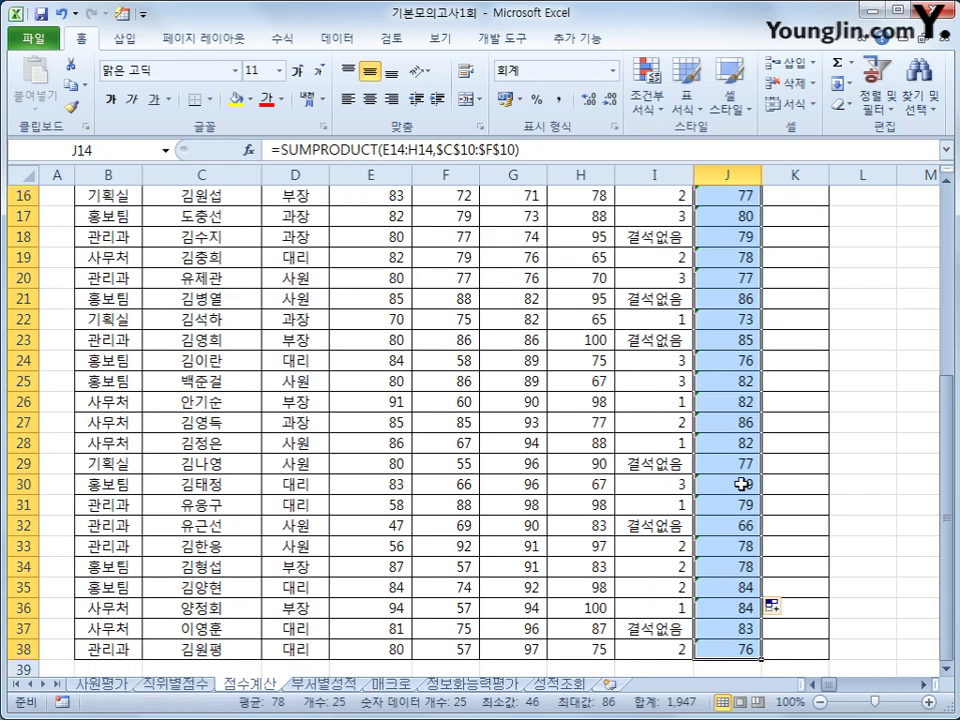
{"action": "scroll", "coordinate": [744, 482], "scroll_direction": "up", "scroll_amount": 2}
{"action": "left_click", "coordinate": [739, 299]}
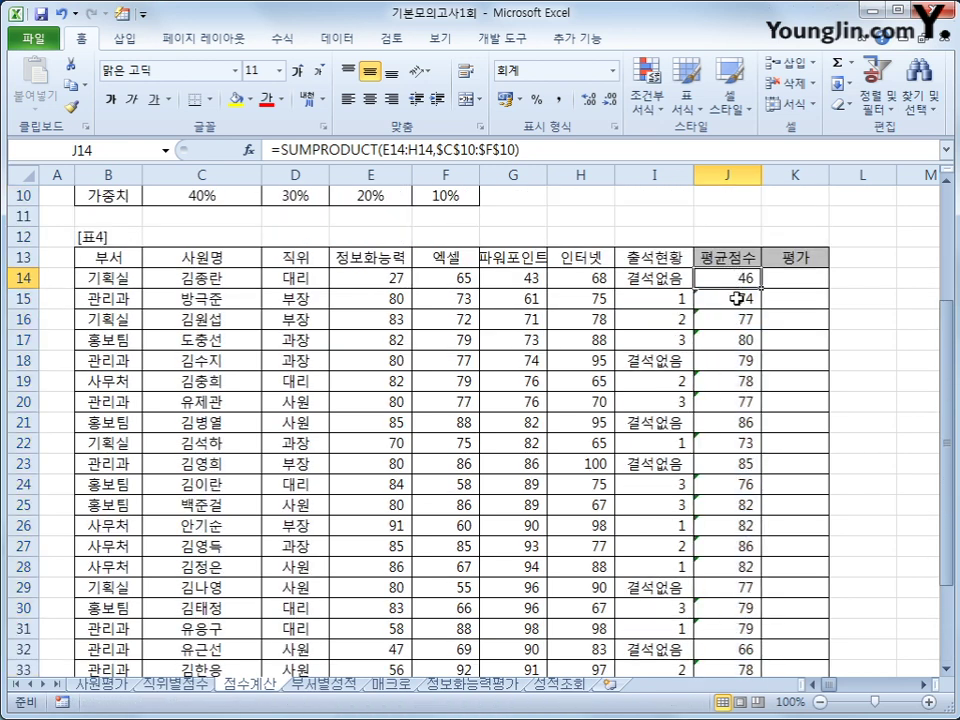
{"action": "left_click", "coordinate": [738, 323]}
{"action": "left_click", "coordinate": [737, 281]}
{"action": "left_click", "coordinate": [735, 300]}
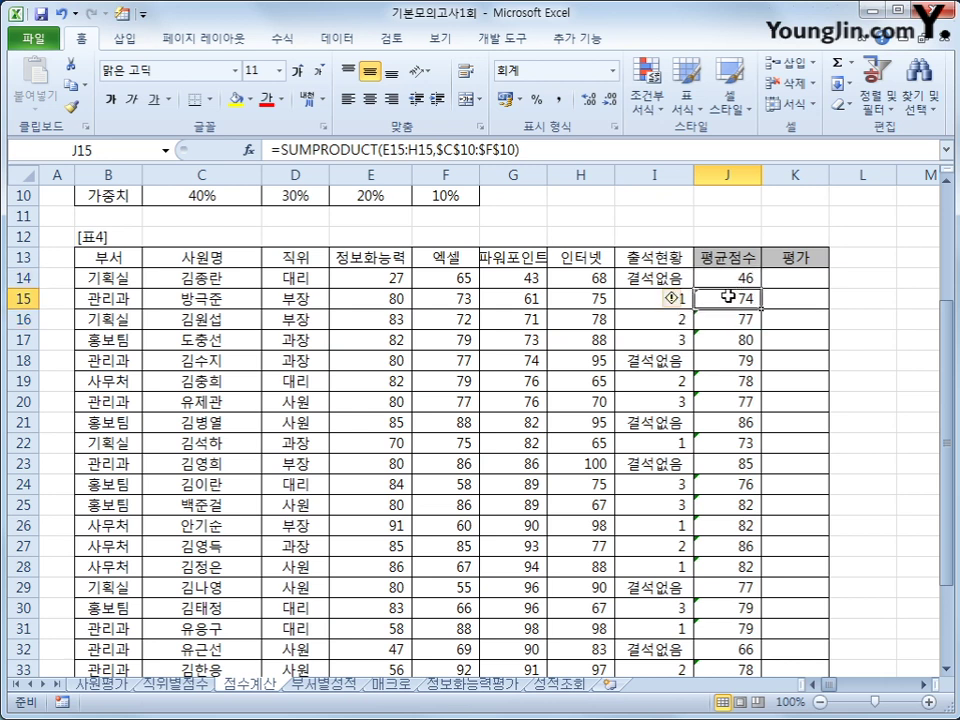
{"action": "left_click", "coordinate": [728, 339]}
{"action": "left_click", "coordinate": [549, 150]}
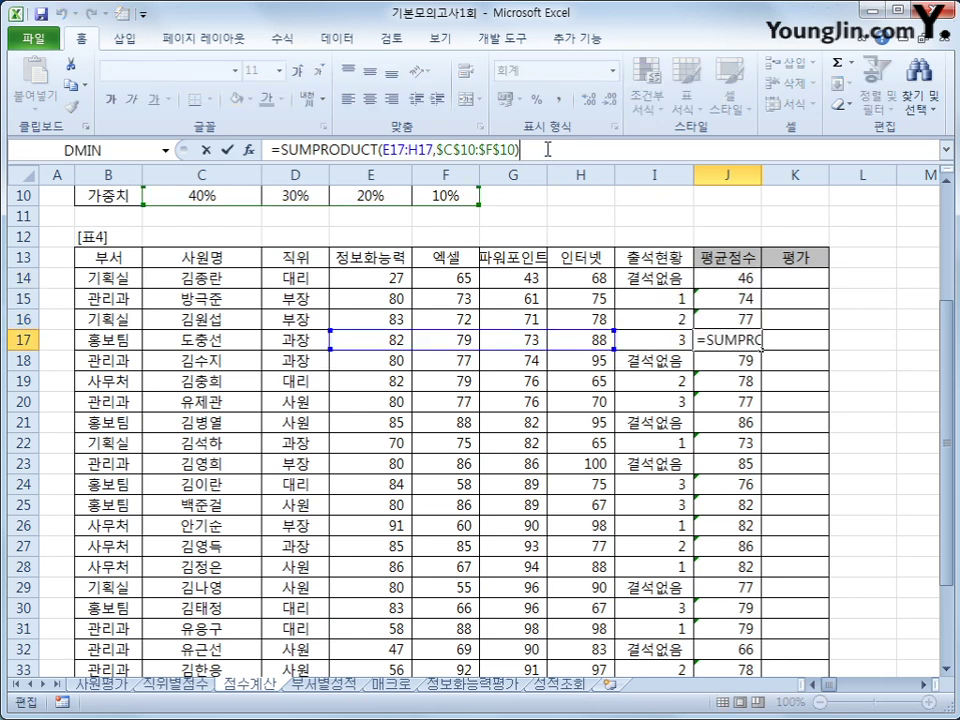
{"action": "key", "text": "Return"}
{"action": "left_click", "coordinate": [702, 278]}
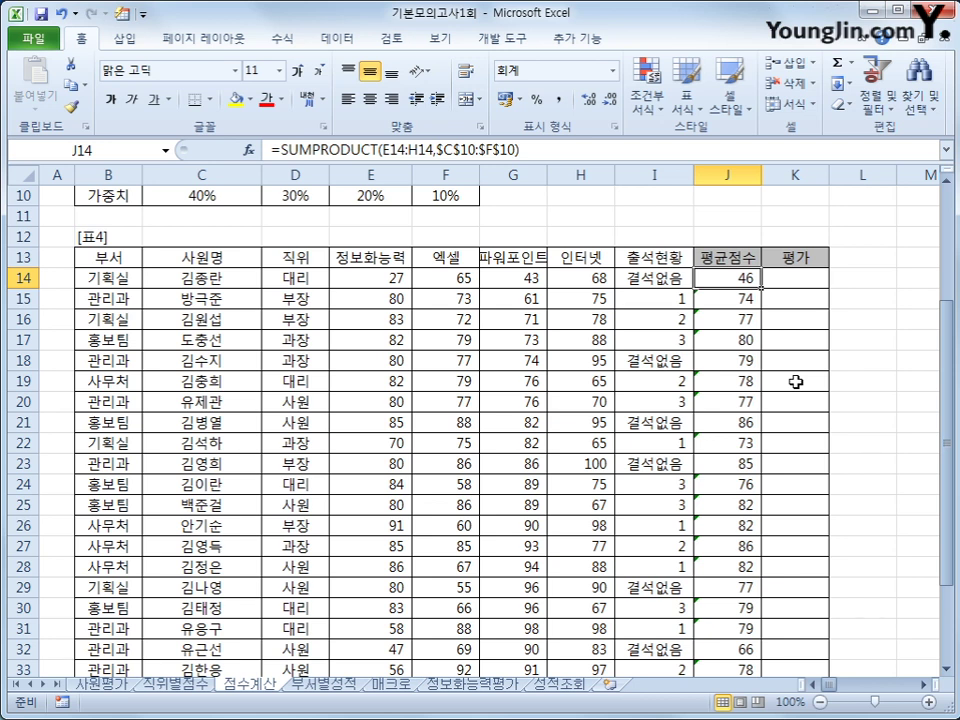
Extend the 평균점수 formula in J14 with -IF(ISERROR( after the SUMPRODUCT term
{"action": "scroll", "coordinate": [388, 358], "scroll_direction": "up", "scroll_amount": 2}
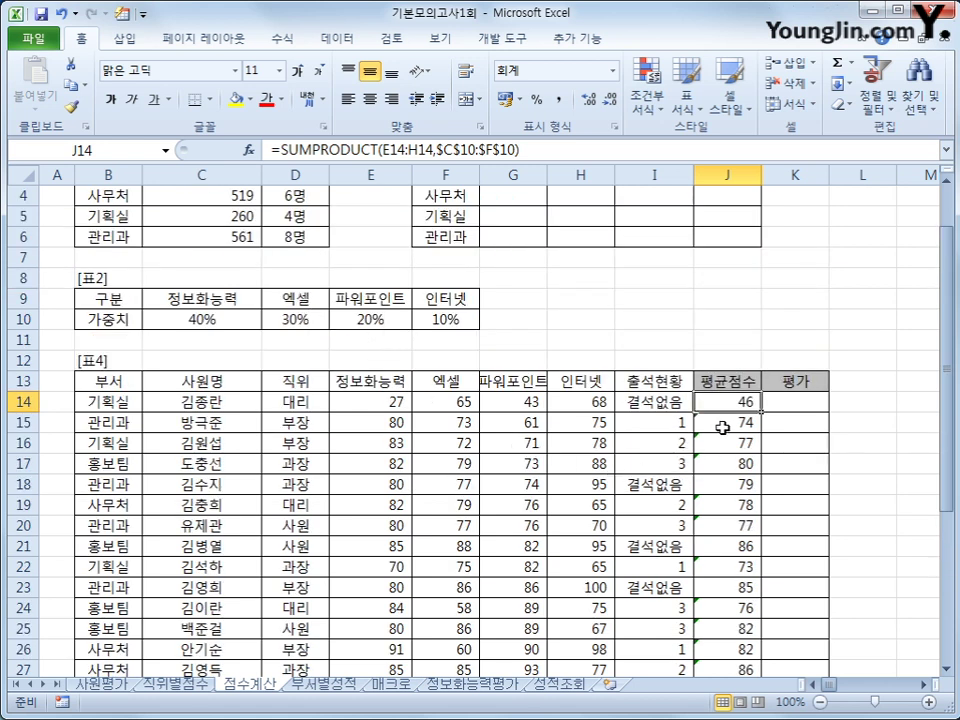
{"action": "left_click", "coordinate": [639, 400]}
{"action": "left_click", "coordinate": [726, 404]}
{"action": "left_click", "coordinate": [566, 151]}
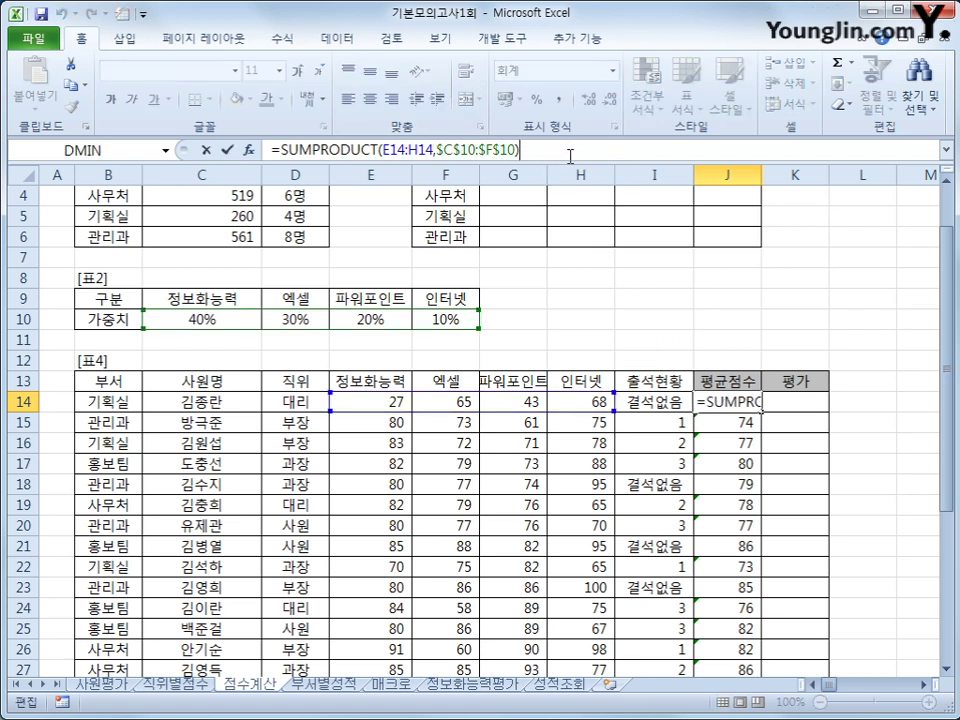
{"action": "type", "text": "-"}
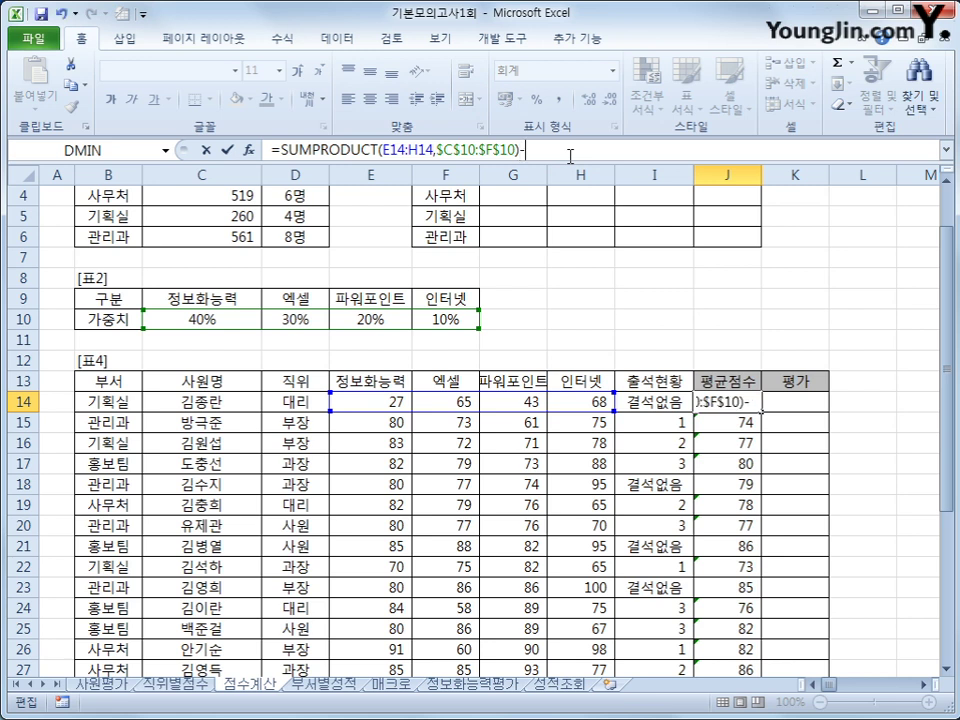
{"action": "type", "text": "if("}
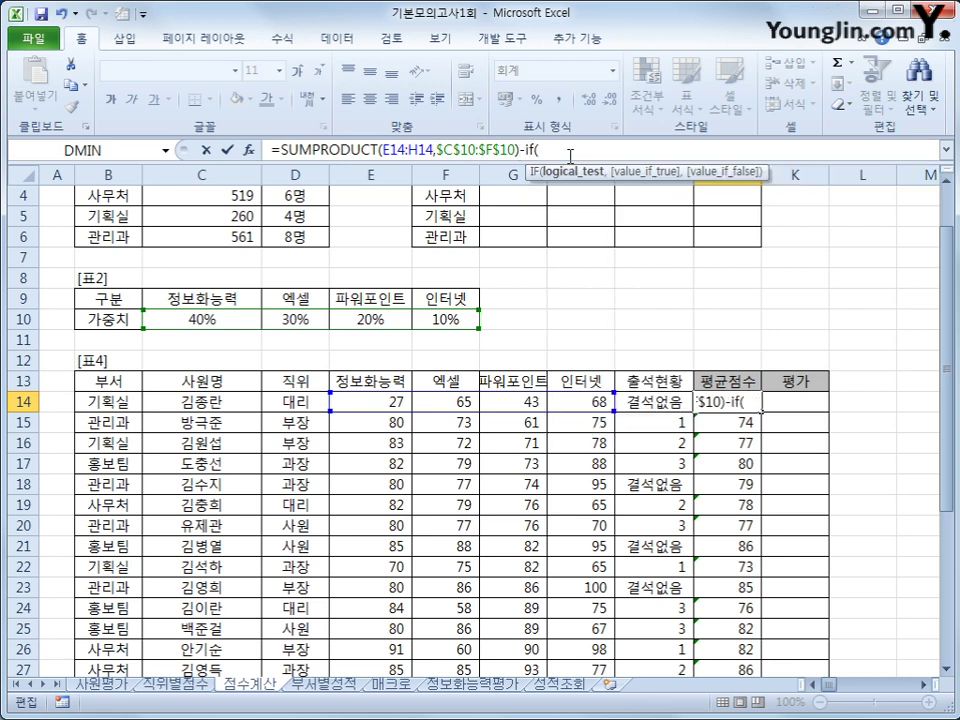
{"action": "type", "text": "i"}
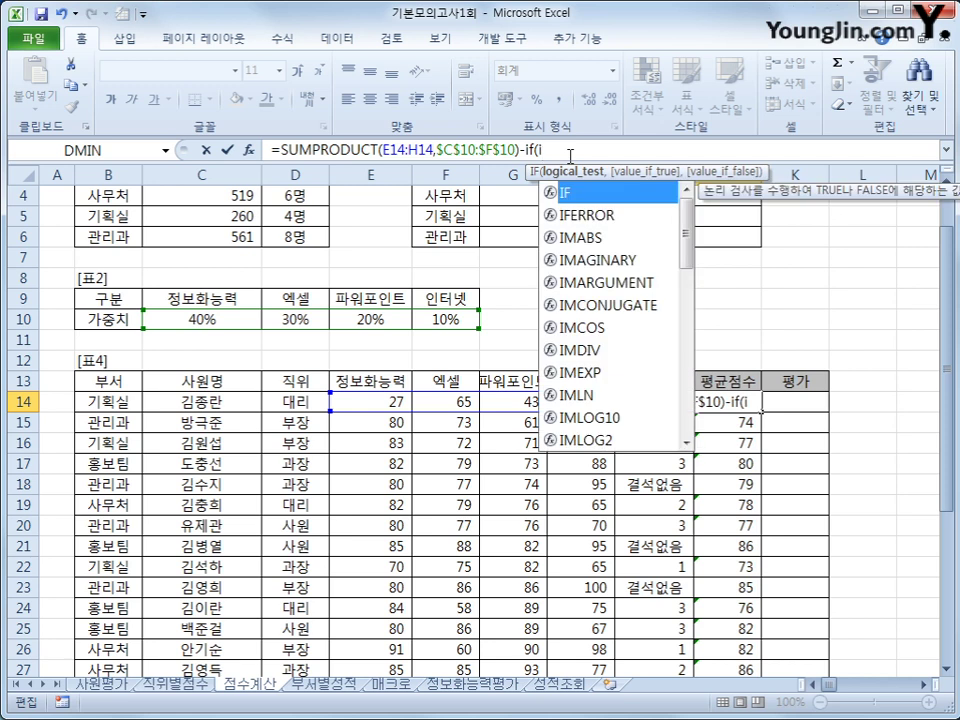
{"action": "type", "text": "se"}
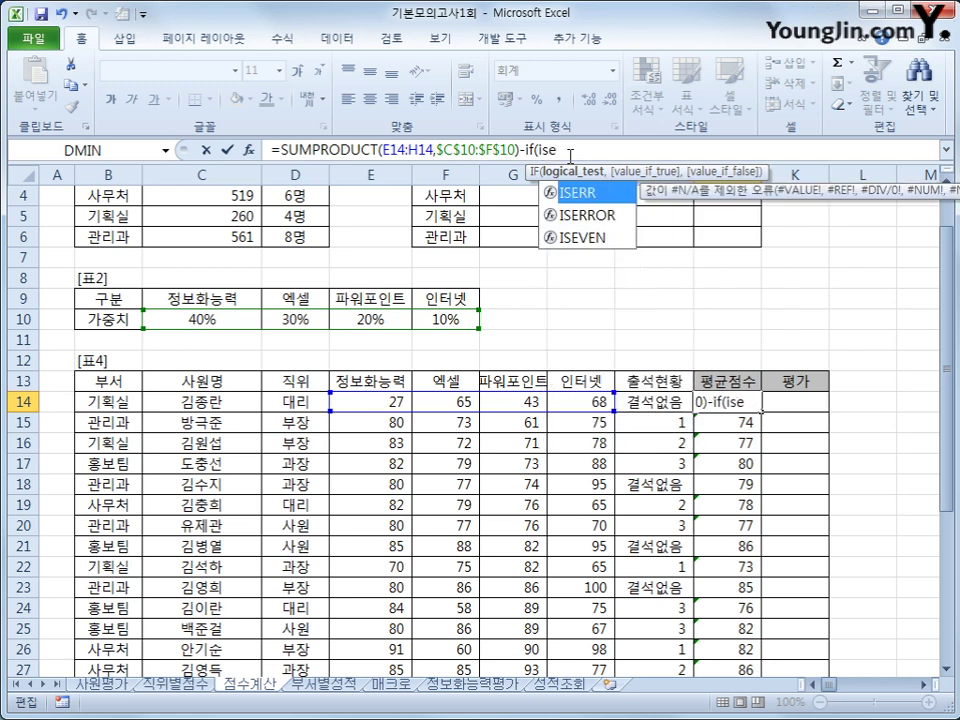
{"action": "key", "text": "Down"}
{"action": "key", "text": "Tab"}
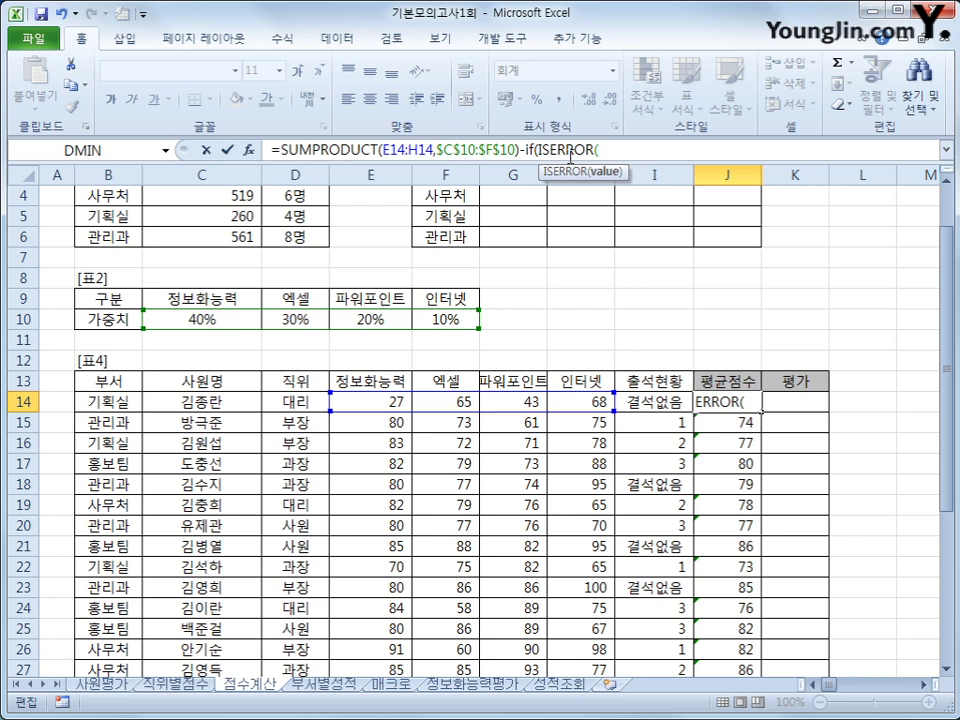
Complete the J14 deduction as -IF(ISERROR(VALUE(I14)),0,10) and fill the formula down to J38
{"action": "type", "text": "value("}
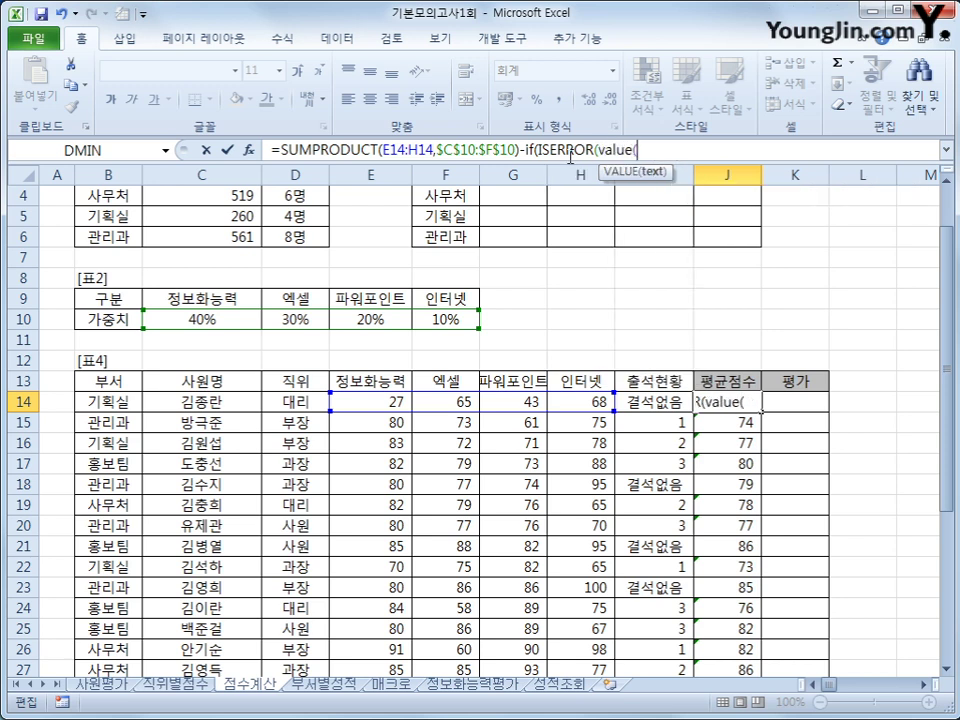
{"action": "left_click", "coordinate": [636, 401]}
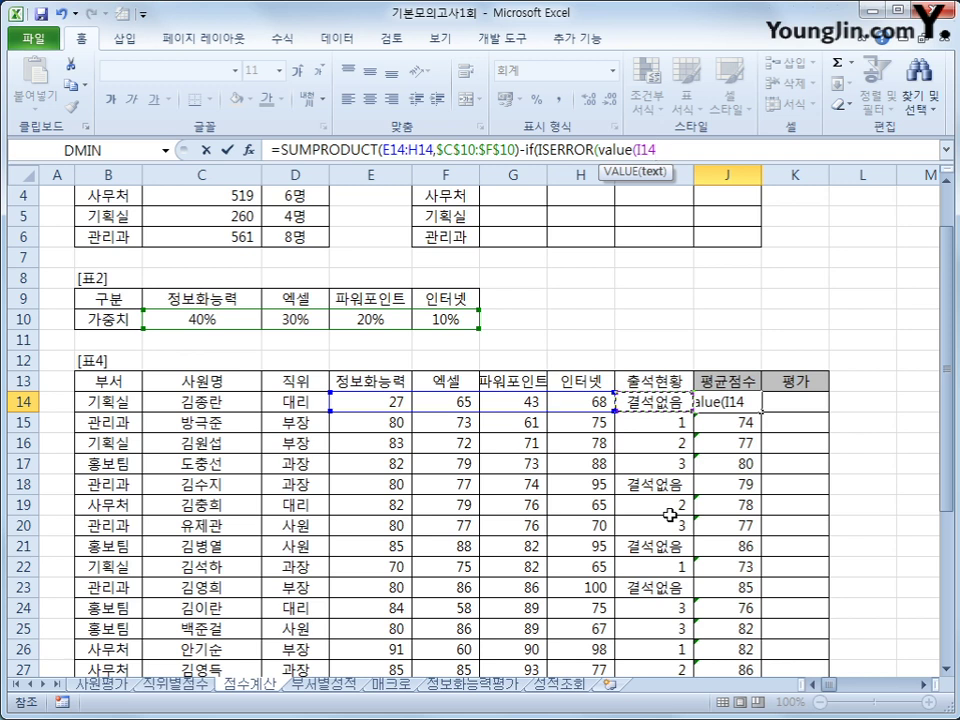
{"action": "type", "text": ")"}
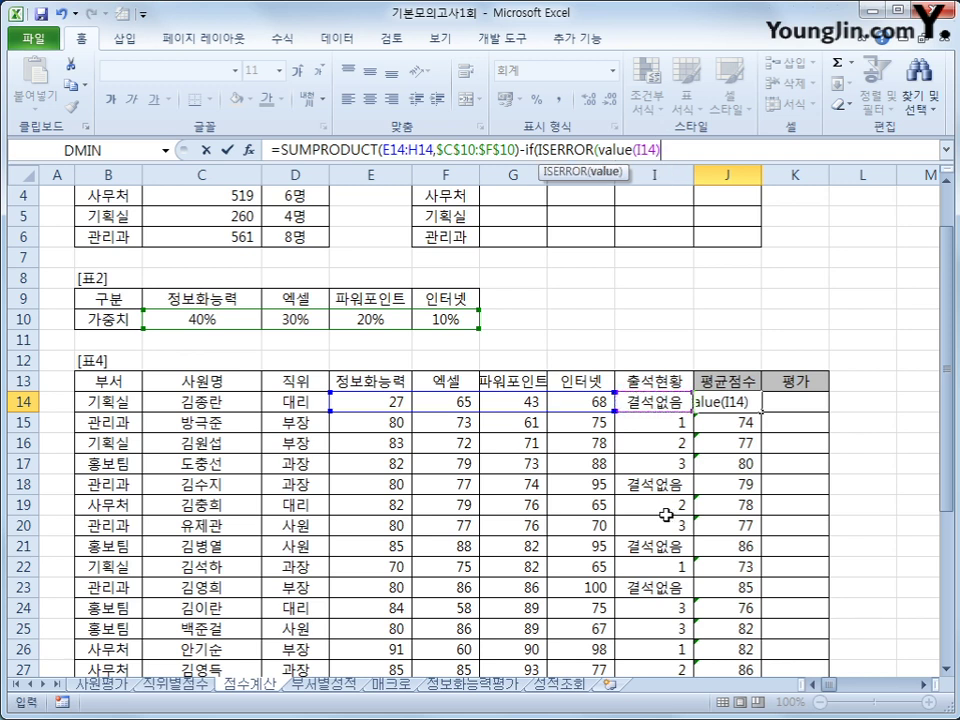
{"action": "type", "text": ")"}
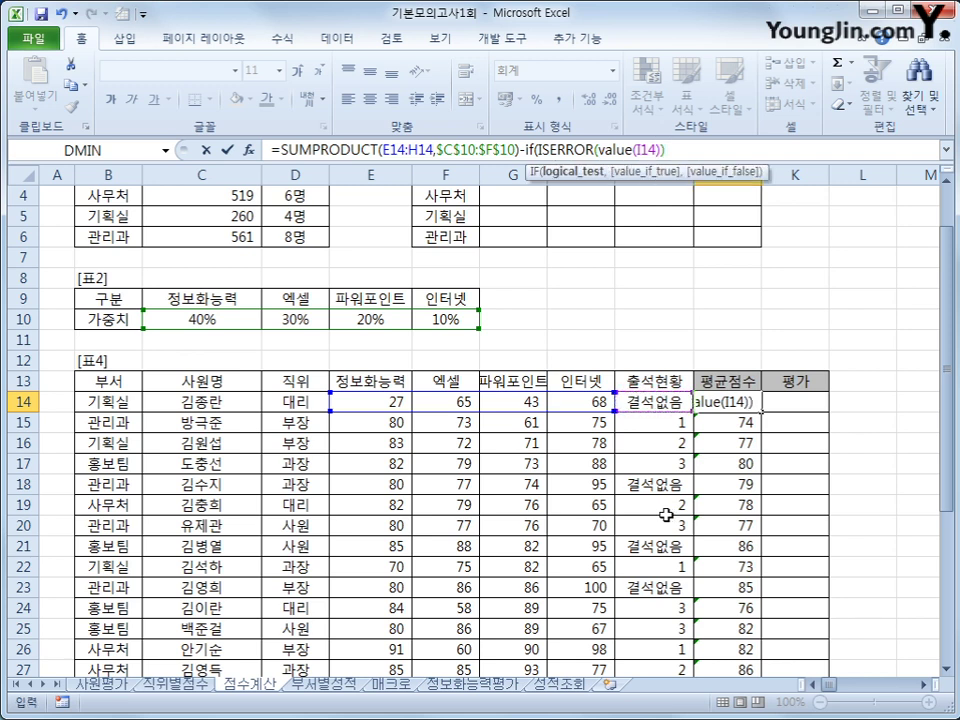
{"action": "type", "text": ","}
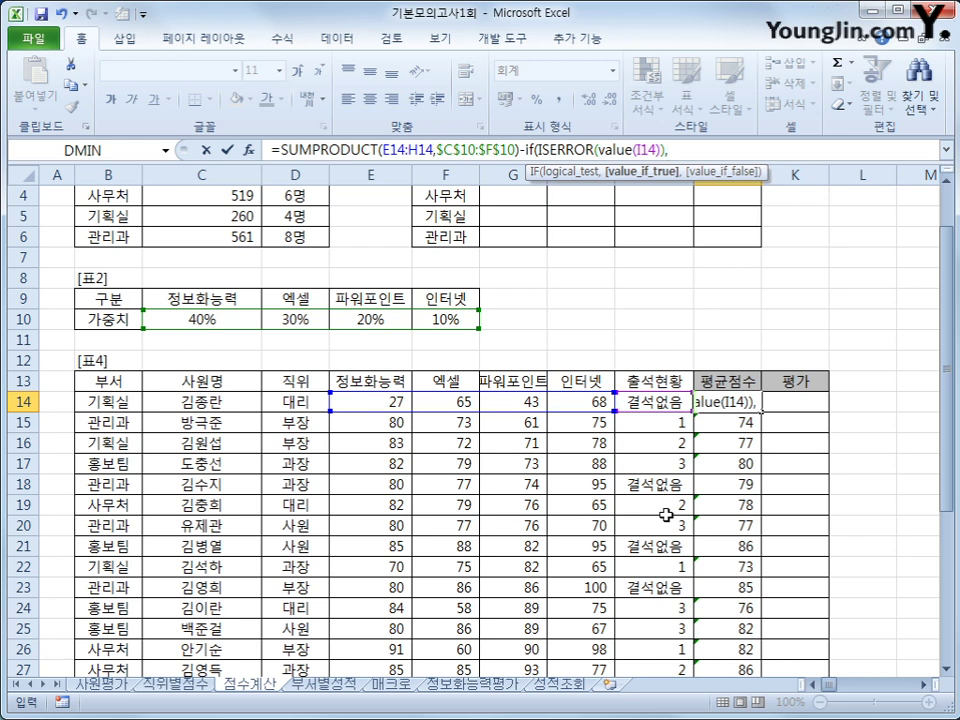
{"action": "type", "text": "0,"}
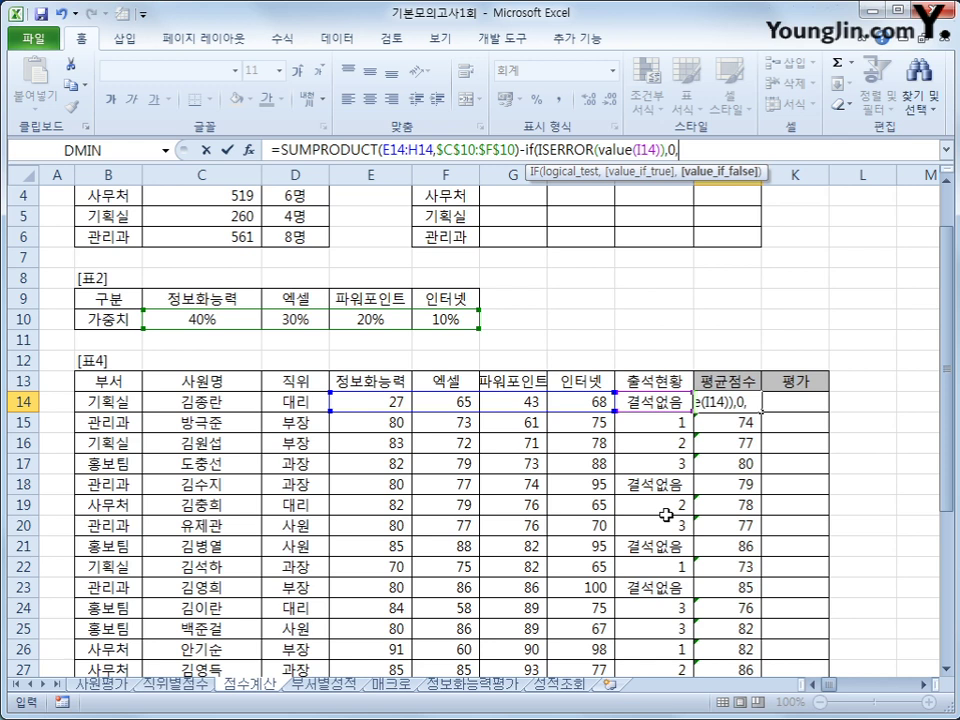
{"action": "type", "text": "10"}
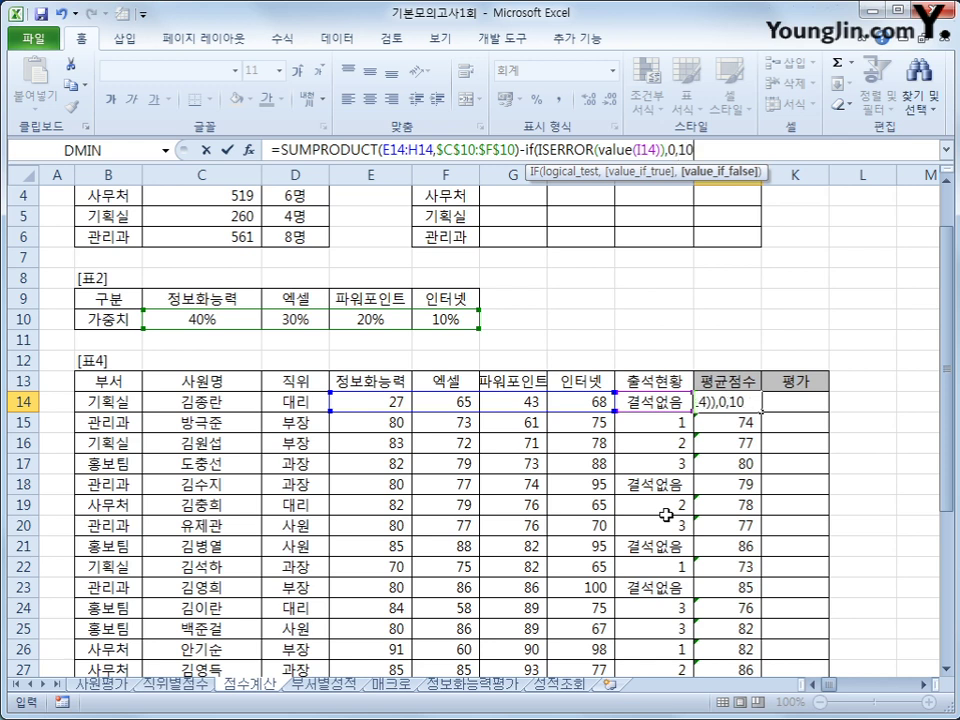
{"action": "type", "text": ")"}
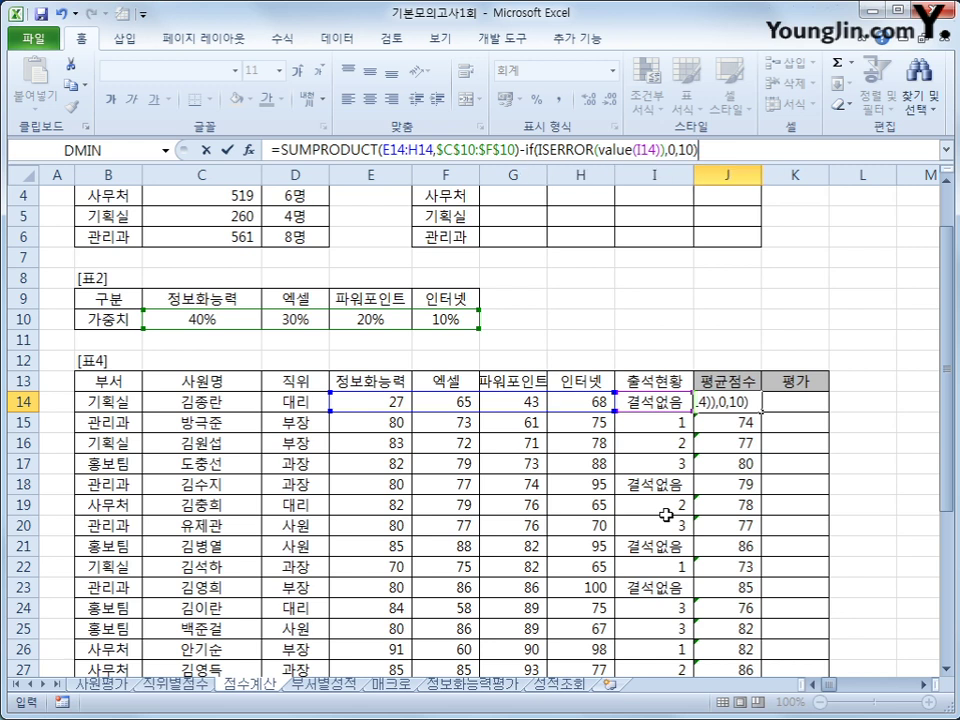
{"action": "key", "text": "Return"}
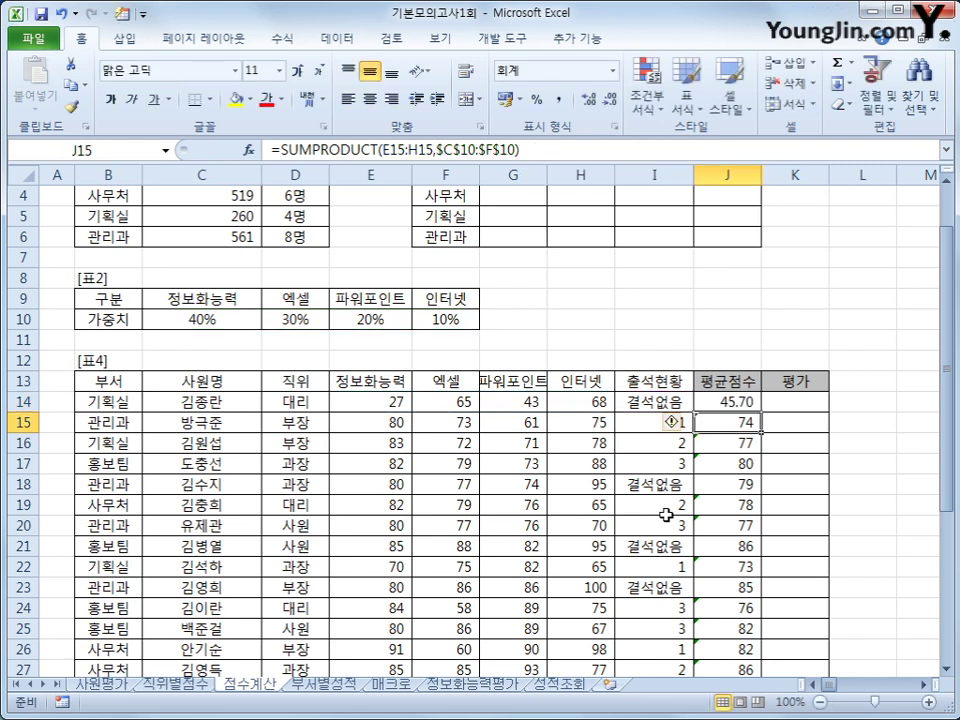
{"action": "key", "text": "Up"}
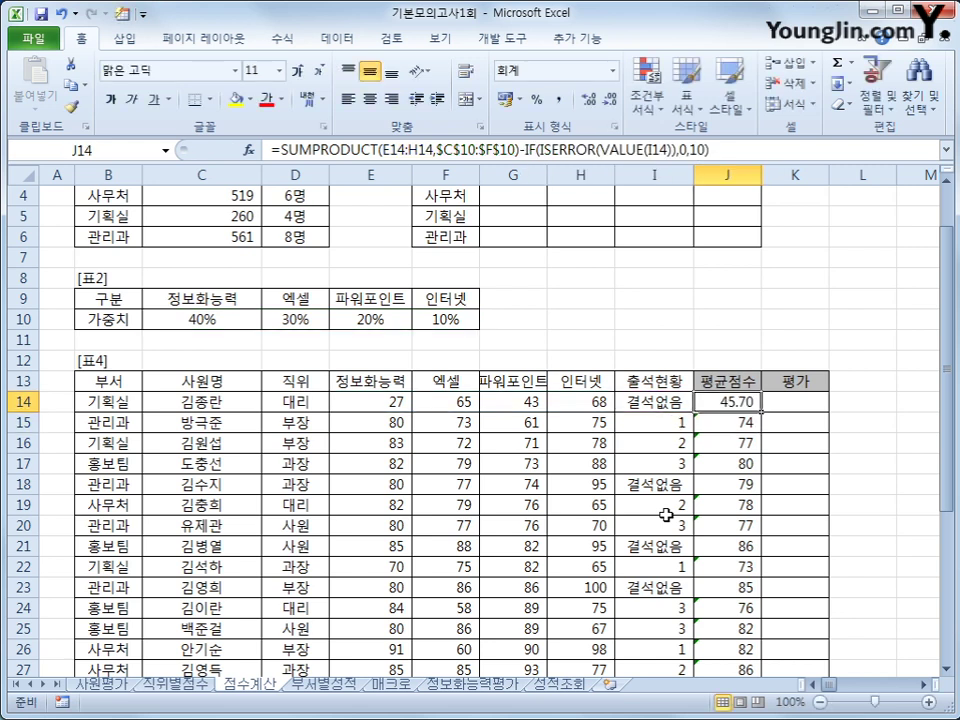
{"action": "double_click", "coordinate": [760, 412]}
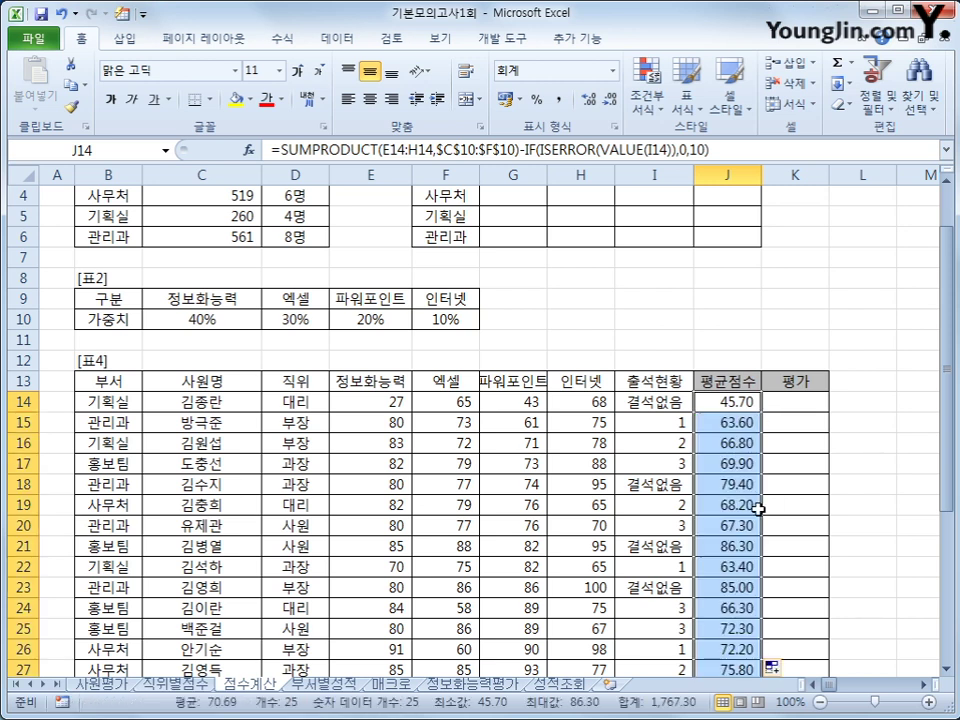
Review the filled 평균점수 column and compare the J14 formula's score range E14:H14 with the 표2 weights C10:F10
{"action": "left_click", "coordinate": [737, 405]}
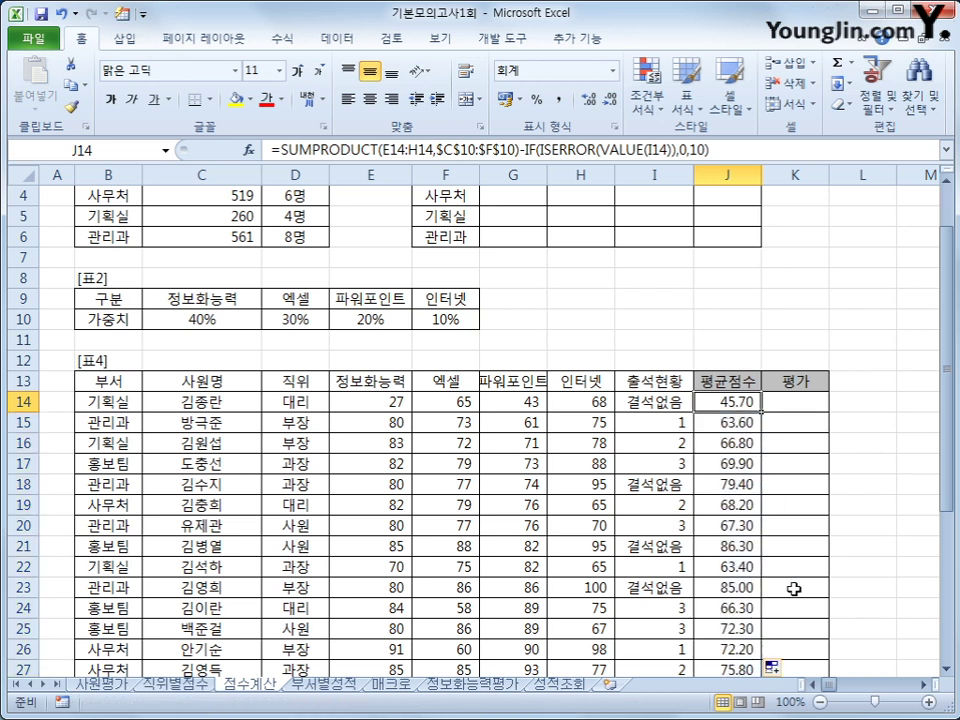
{"action": "scroll", "coordinate": [791, 585], "scroll_direction": "down", "scroll_amount": 4}
{"action": "scroll", "coordinate": [789, 585], "scroll_direction": "up", "scroll_amount": 5}
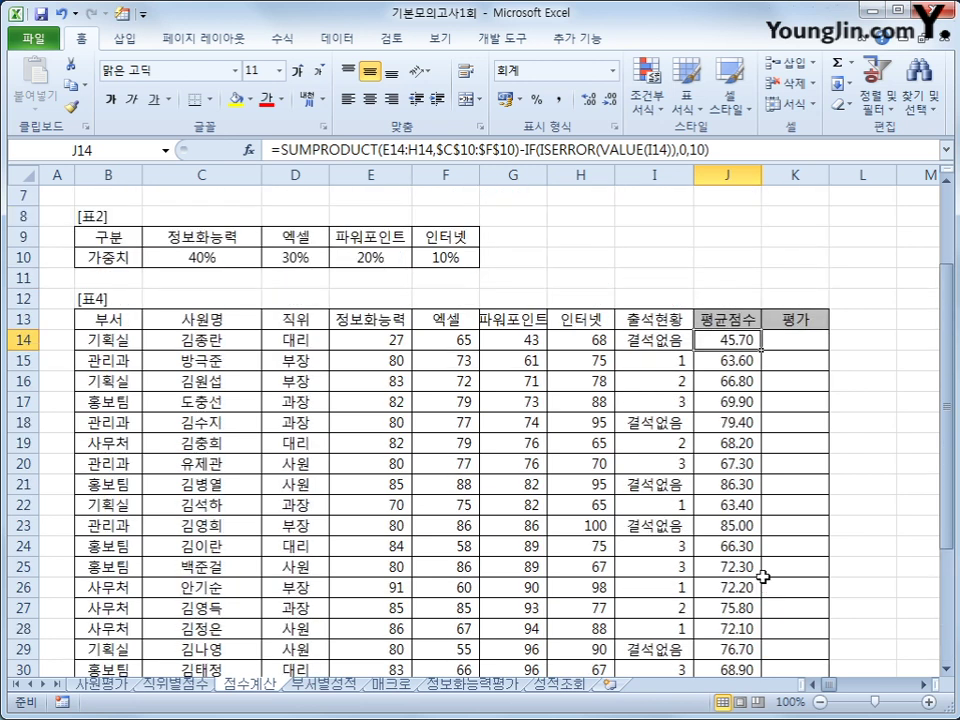
{"action": "left_click", "coordinate": [737, 507]}
{"action": "left_click", "coordinate": [731, 464]}
{"action": "left_click", "coordinate": [729, 485]}
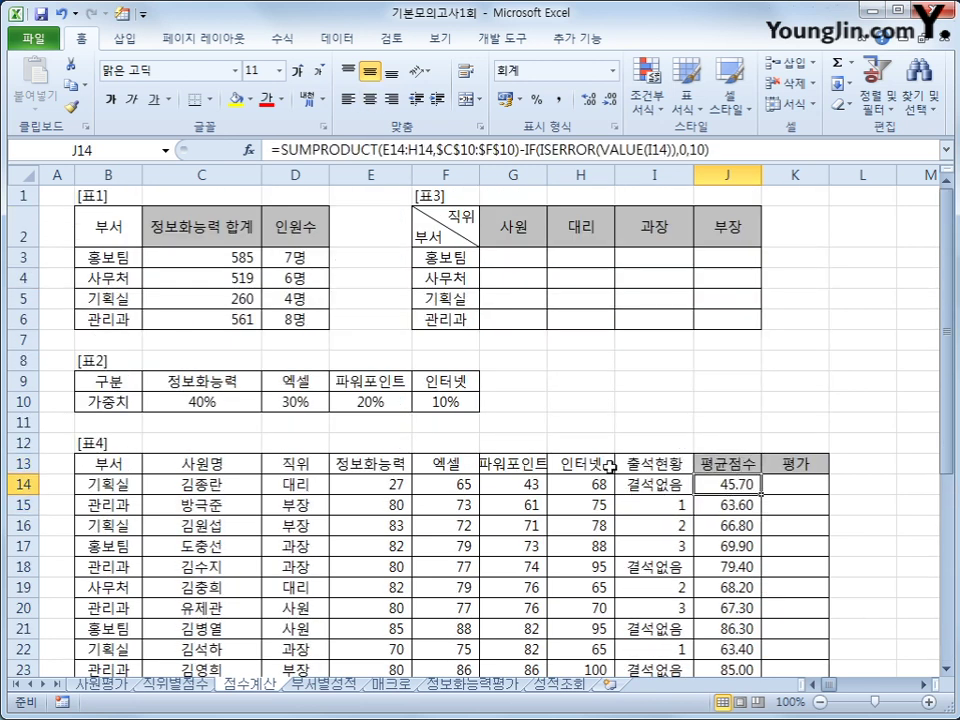
{"action": "left_click_drag", "start_coordinate": [395, 484], "coordinate": [581, 486]}
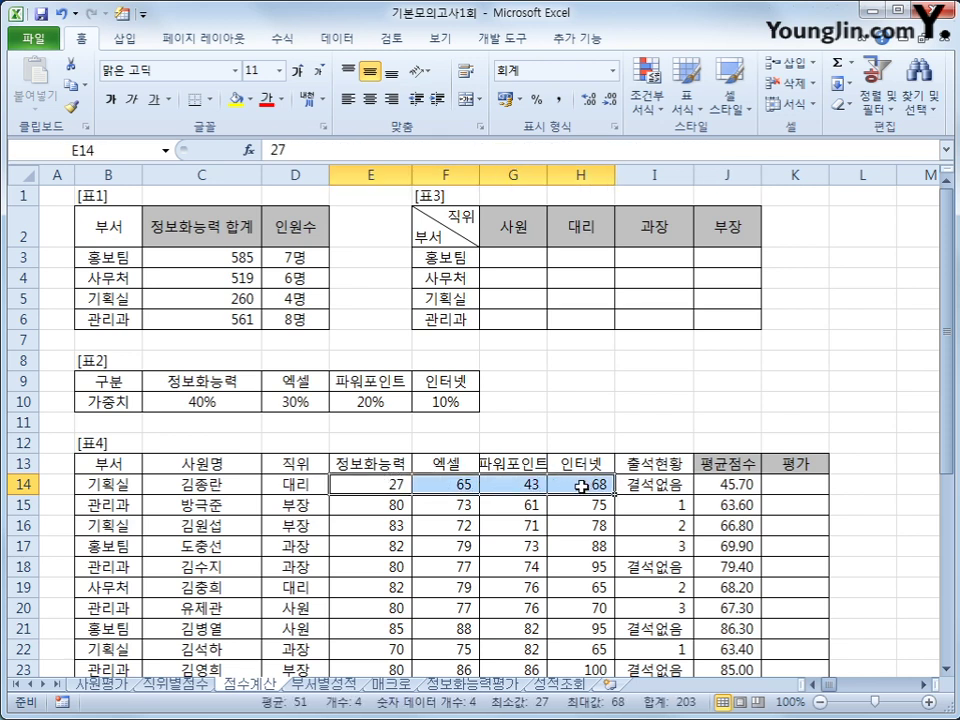
{"action": "left_click_drag", "start_coordinate": [225, 401], "coordinate": [418, 401]}
{"action": "left_click", "coordinate": [752, 484]}
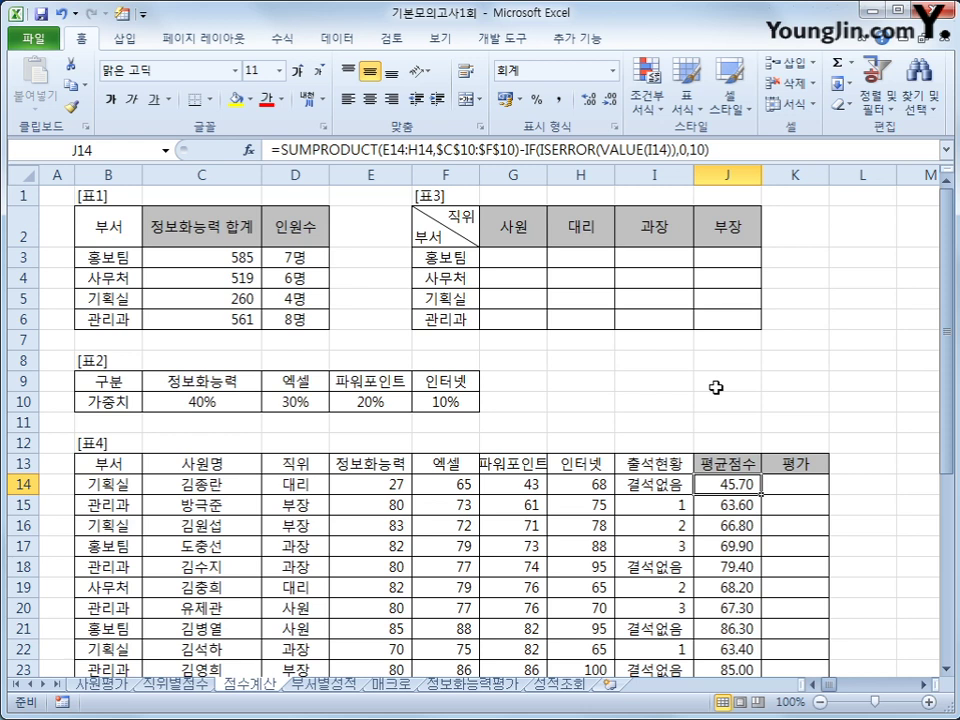
Begin the 표3 formula in G3 with =MAX(($B$14:$B$38, using the 부서 column of 표4 as an absolute range
{"action": "left_click", "coordinate": [508, 259]}
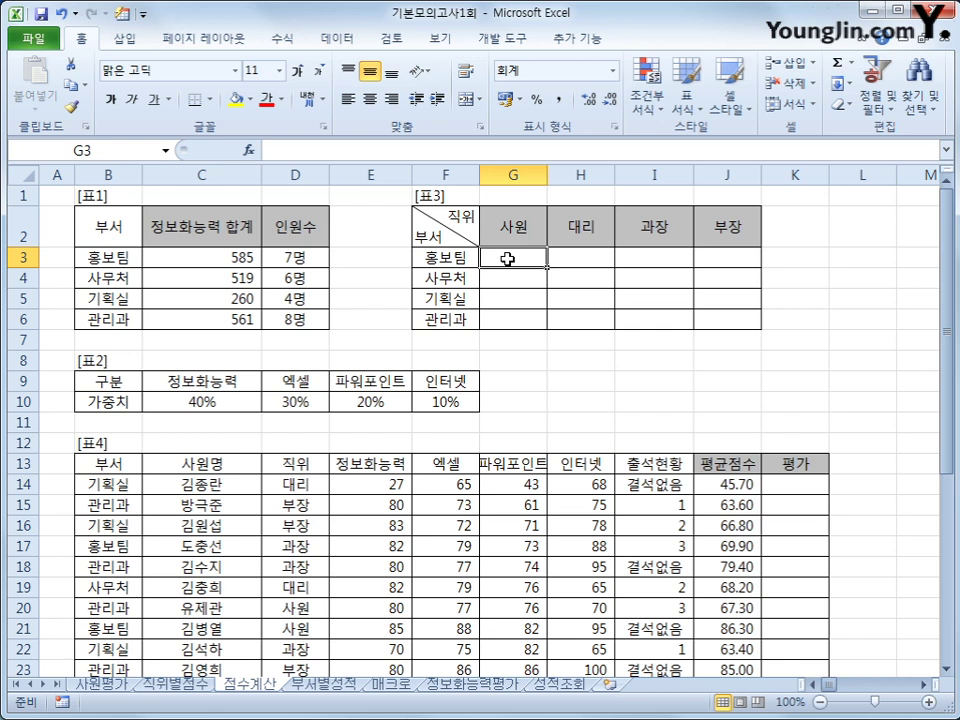
{"action": "type", "text": "="}
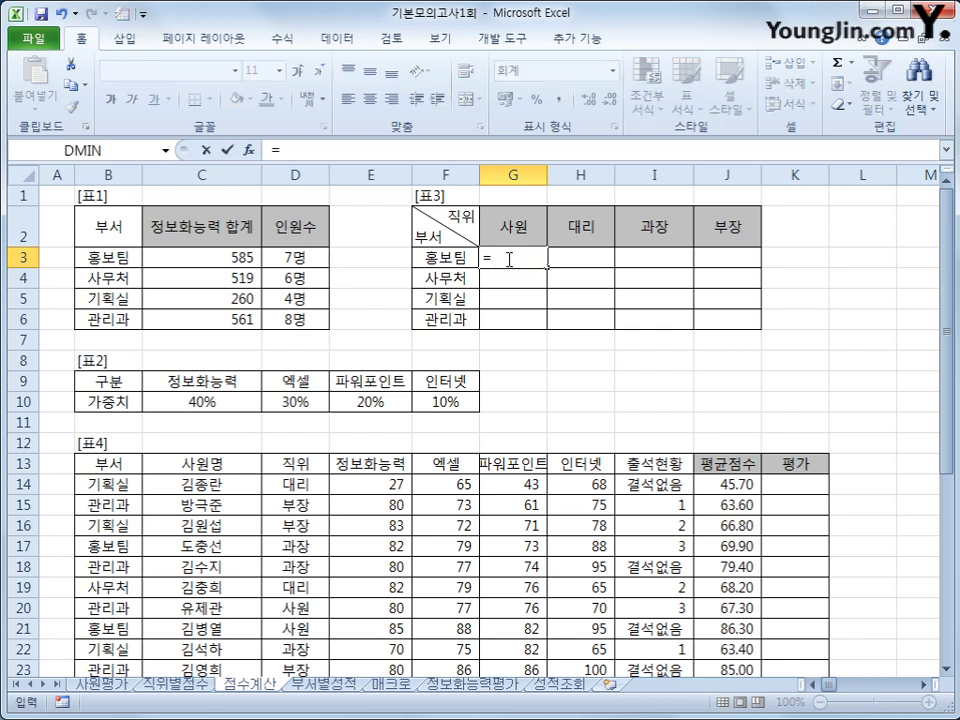
{"action": "type", "text": "ma"}
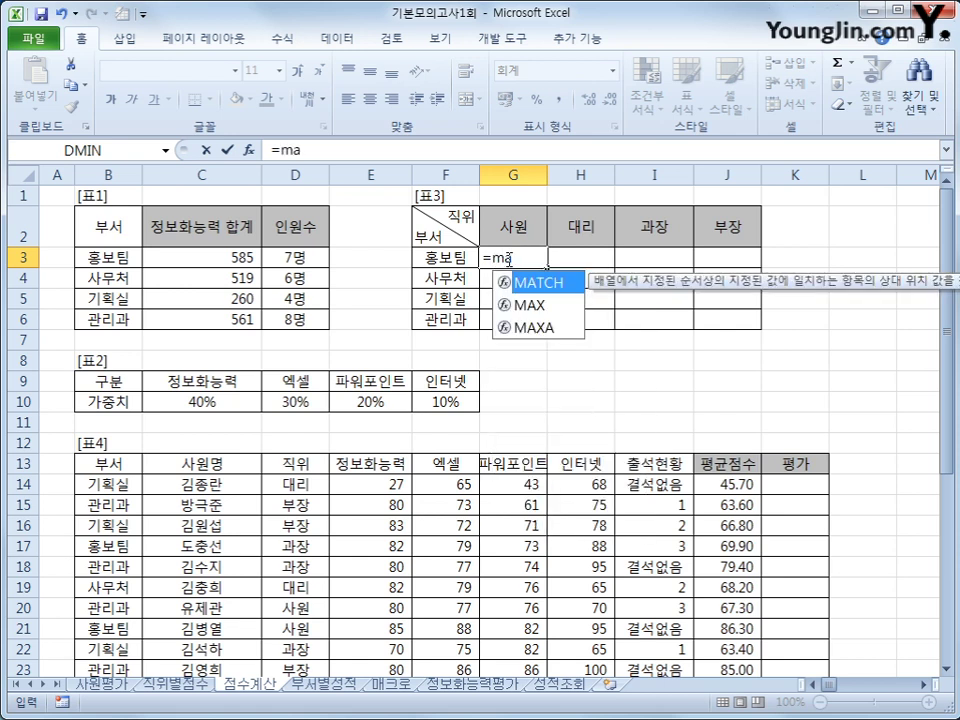
{"action": "key", "text": "Down"}
{"action": "key", "text": "Tab"}
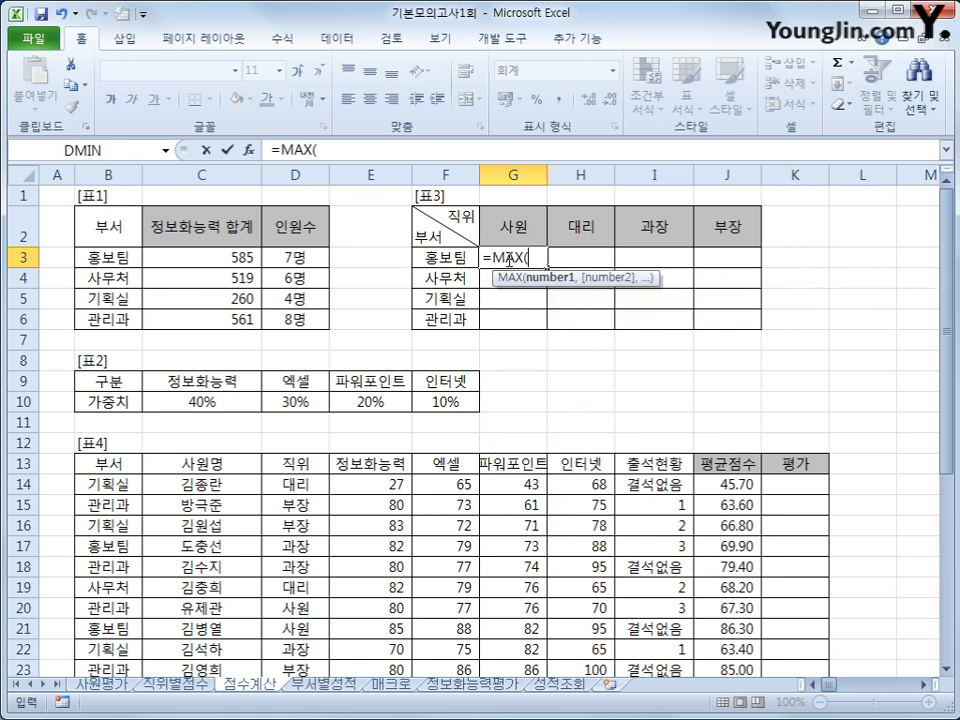
{"action": "type", "text": "("}
{"action": "left_click_drag", "start_coordinate": [110, 484], "coordinate": [108, 652]}
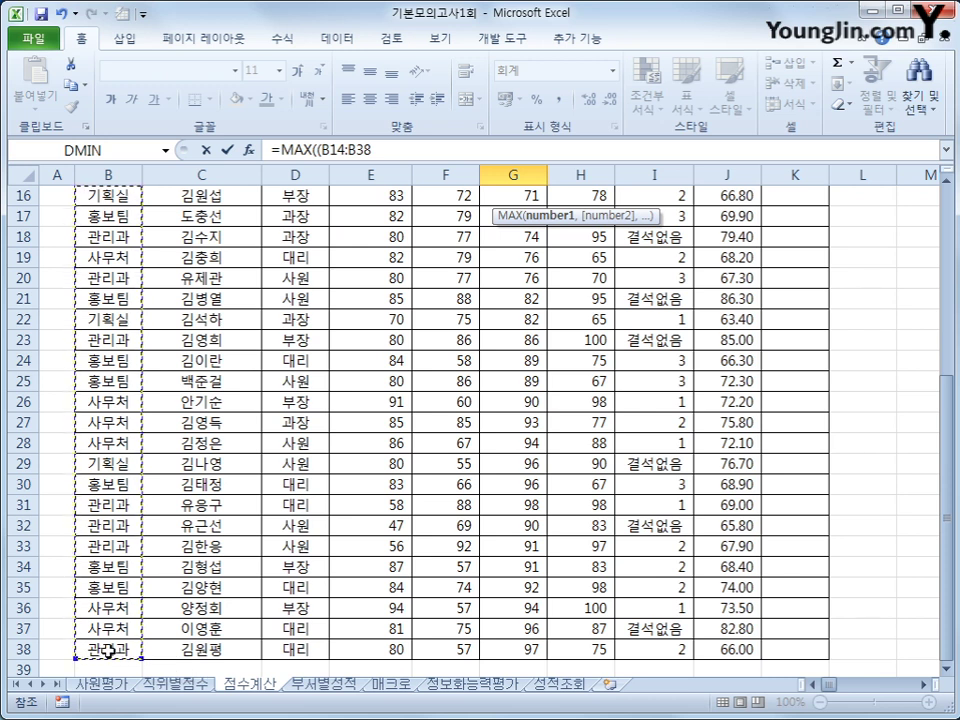
{"action": "key", "text": "F4"}
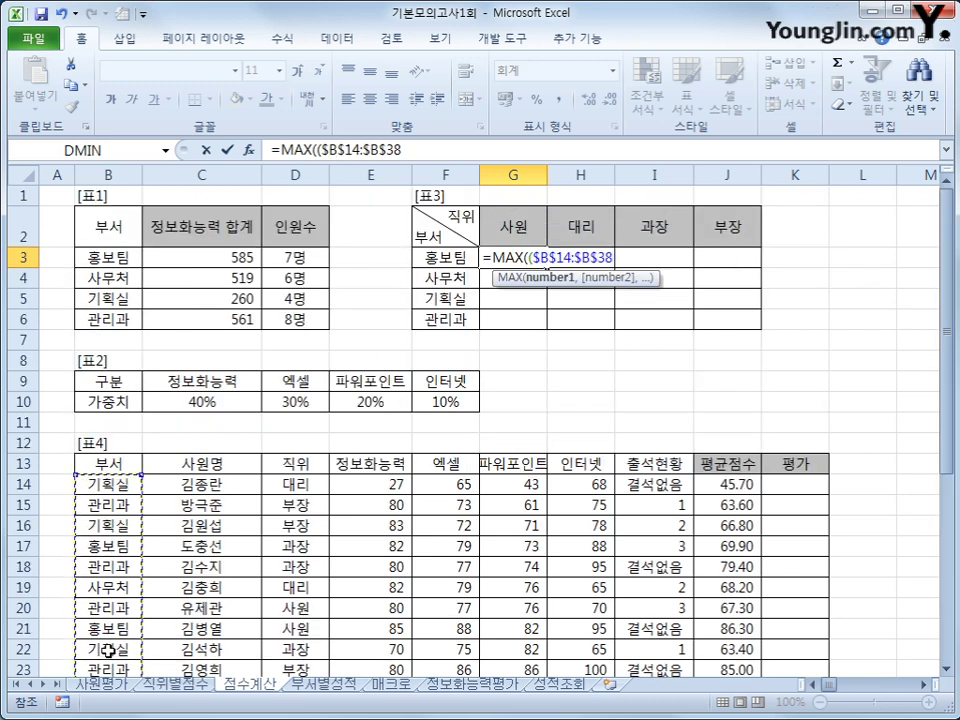
Complete the department condition in the G3 formula by comparing the range with the column-locked reference =$F3)
{"action": "type", "text": "="}
{"action": "left_click", "coordinate": [448, 258]}
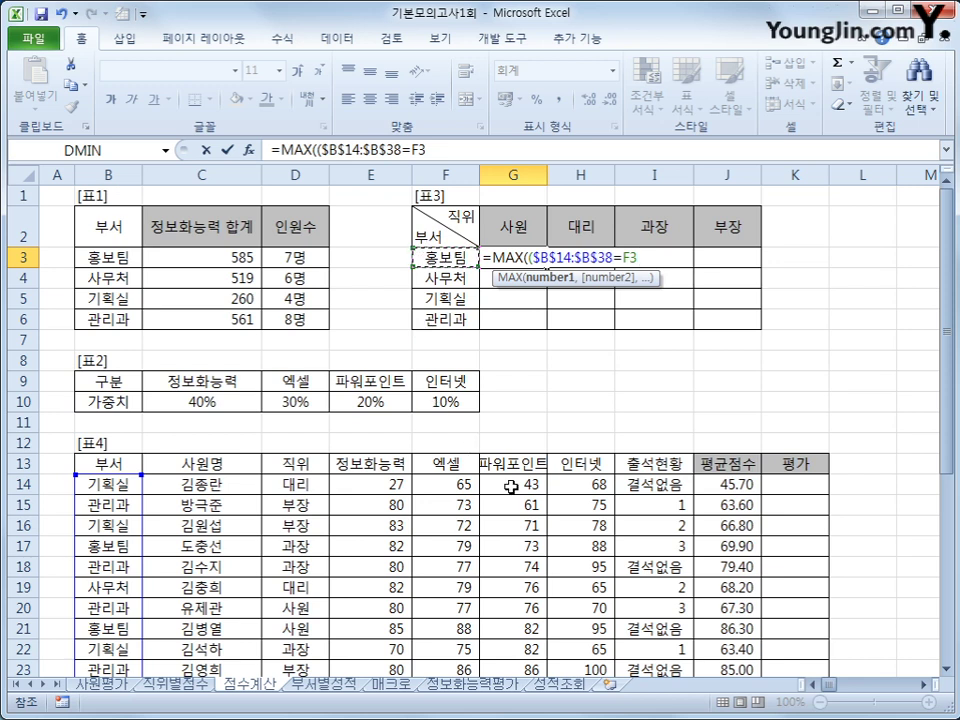
{"action": "key", "text": "F4"}
{"action": "key", "text": "F4"}
{"action": "key", "text": "F4"}
{"action": "type", "text": ")"}
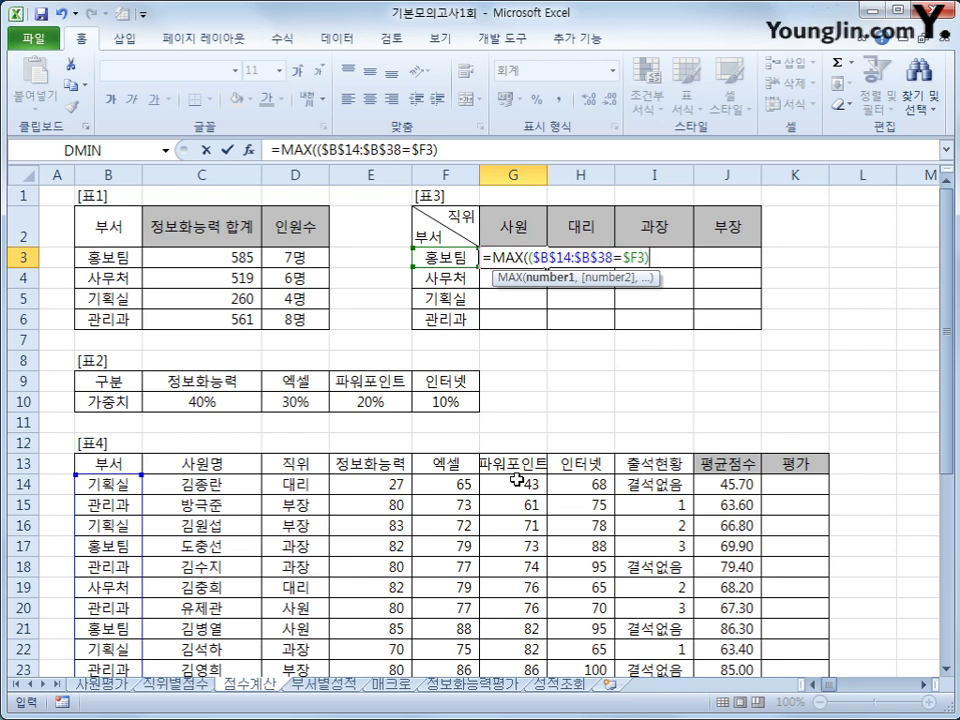
Add the position condition *($D$14:$D$38=G$2)* to the G3 formula, comparing the 직위 column with the row-locked 사원 header
{"action": "type", "text": "*("}
{"action": "left_click", "coordinate": [311, 491]}
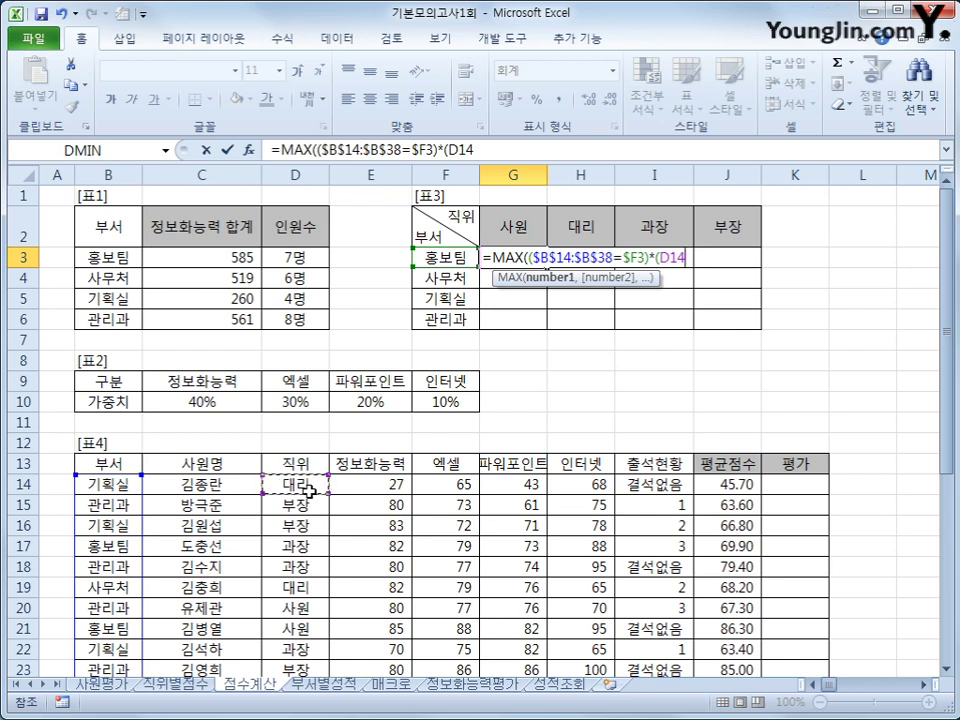
{"action": "left_click_drag", "start_coordinate": [311, 491], "coordinate": [311, 637]}
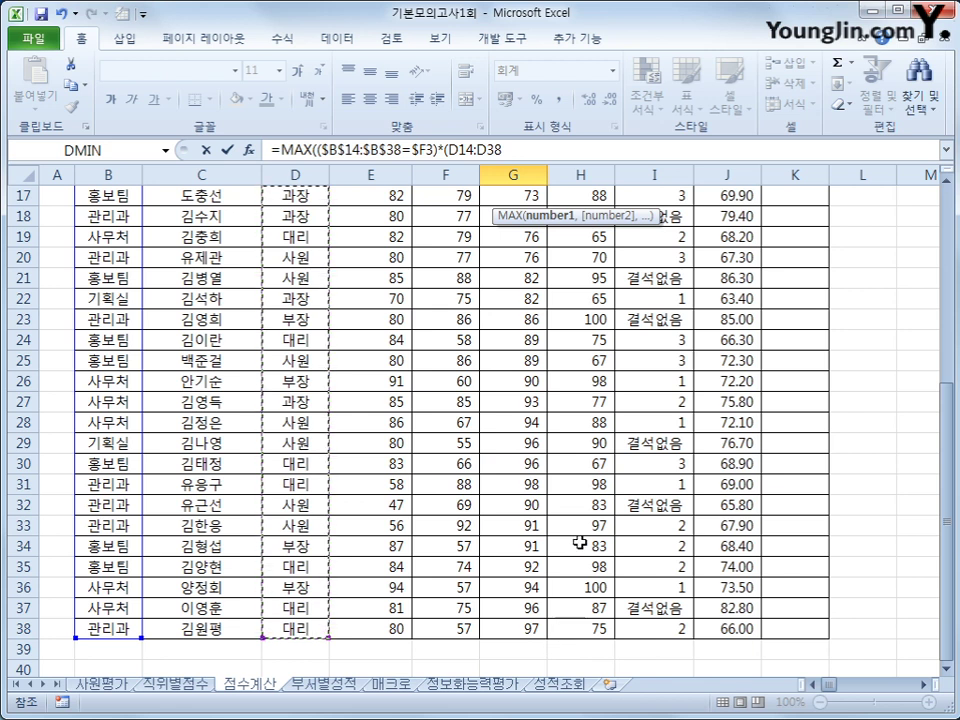
{"action": "key", "text": "F4"}
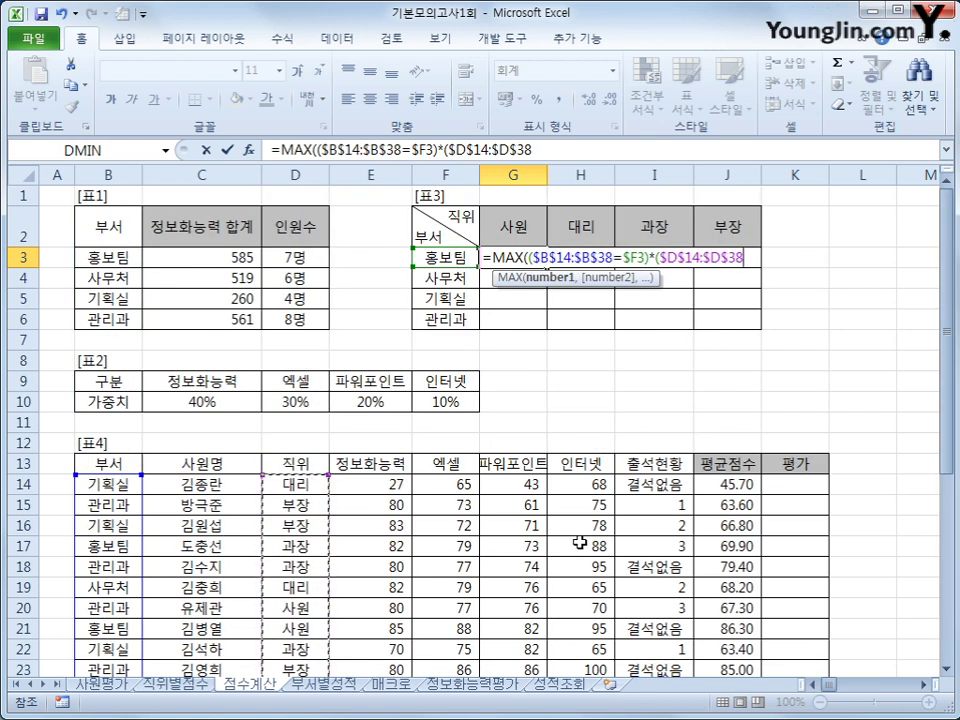
{"action": "type", "text": "="}
{"action": "left_click", "coordinate": [515, 224]}
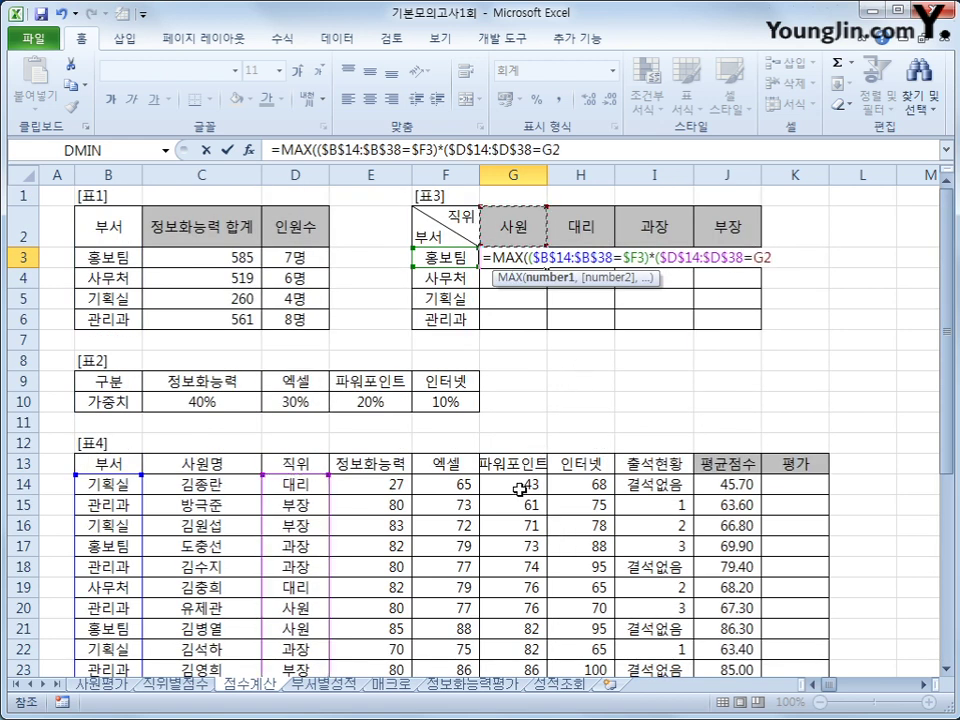
{"action": "key", "text": "F4"}
{"action": "key", "text": "F4"}
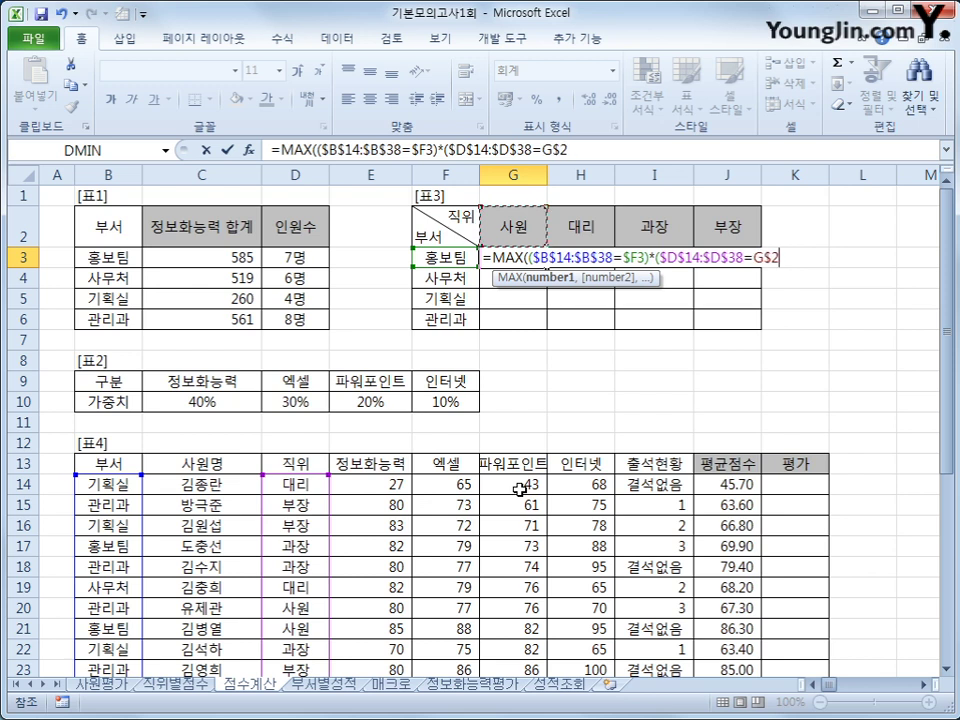
{"action": "type", "text": ")*"}
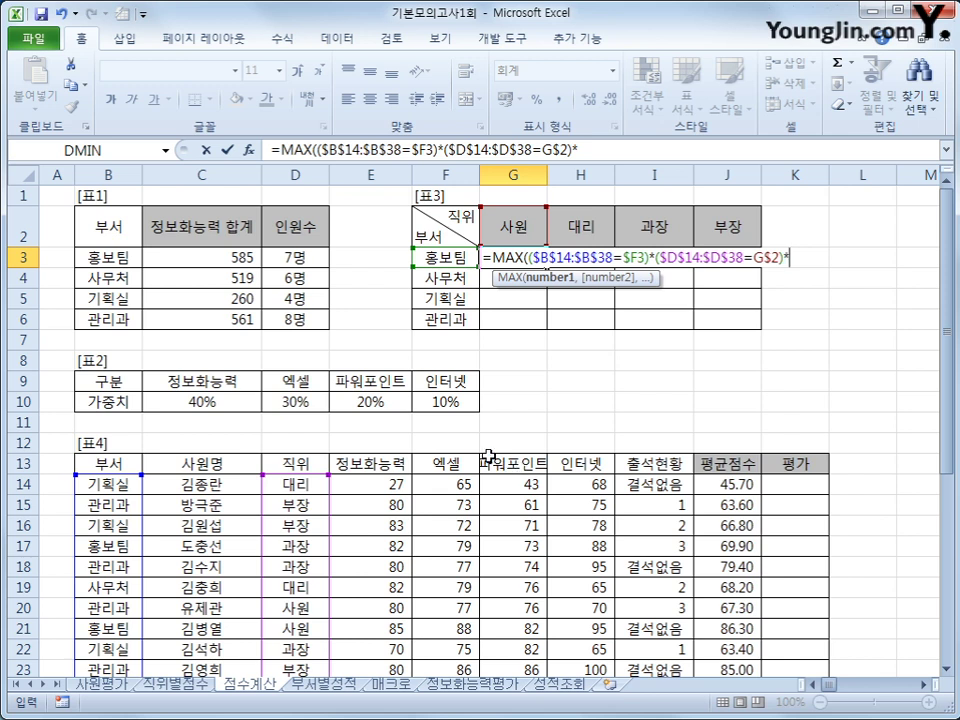
Add the 표4 score range E14:H38 as the multiplied values in the G3 MAX formula
{"action": "left_click", "coordinate": [357, 486]}
{"action": "left_click_drag", "start_coordinate": [357, 486], "coordinate": [577, 621]}
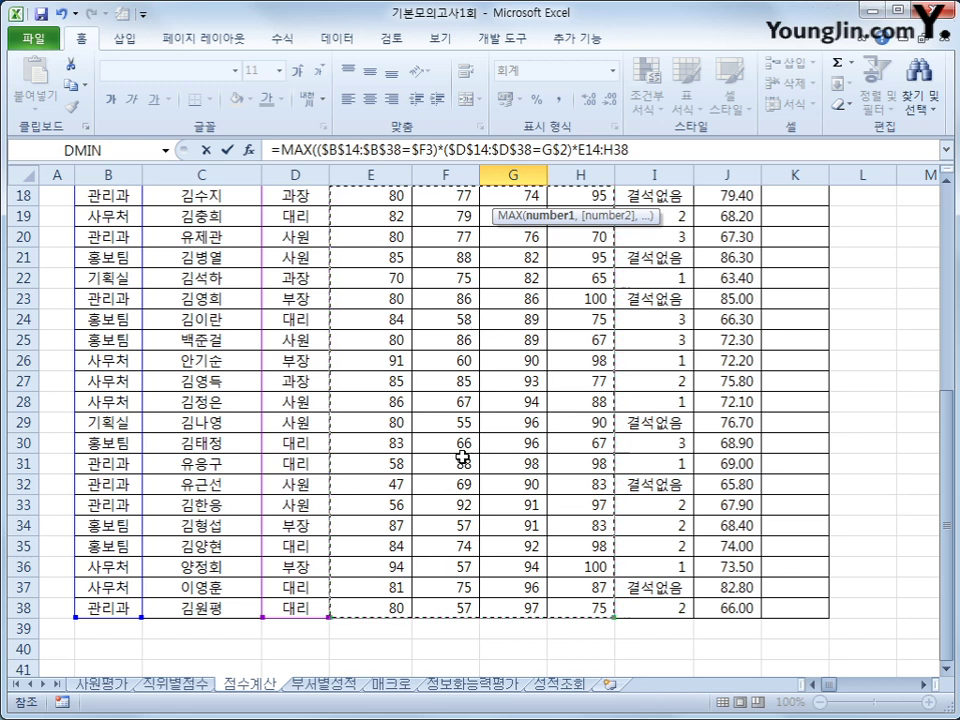
Complete G3 as the array formula =MAX(($B$14:$B$38=$F3)*($D$14:$D$38=G$2)*$E$14:$H$38) and fill it through J6
{"action": "key", "text": "F4"}
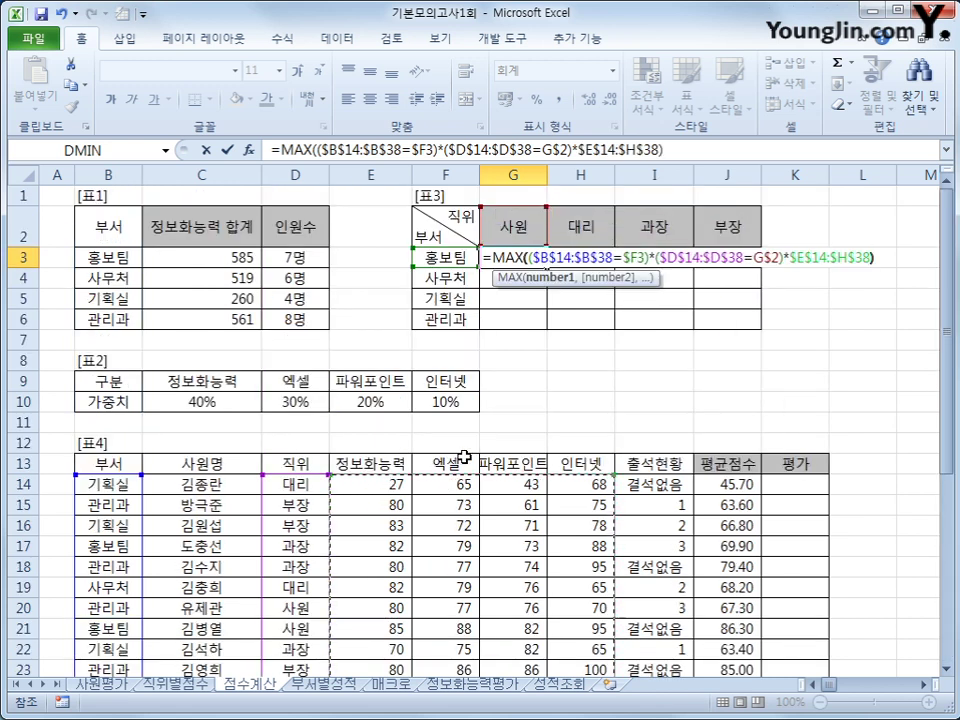
{"action": "type", "text": ")"}
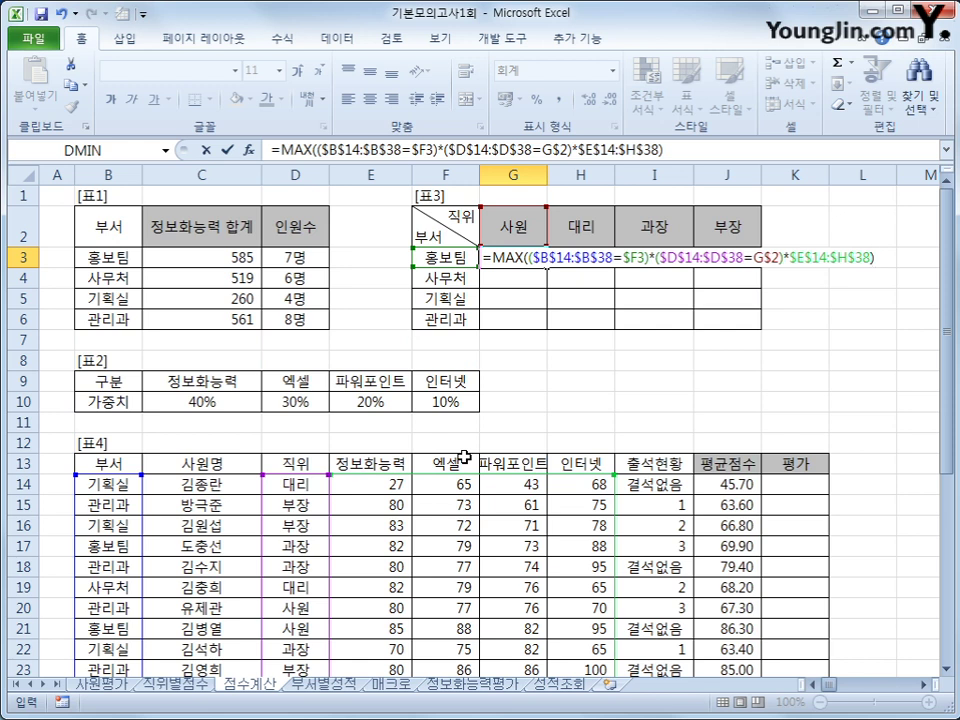
{"action": "key", "text": "ctrl+shift+Return"}
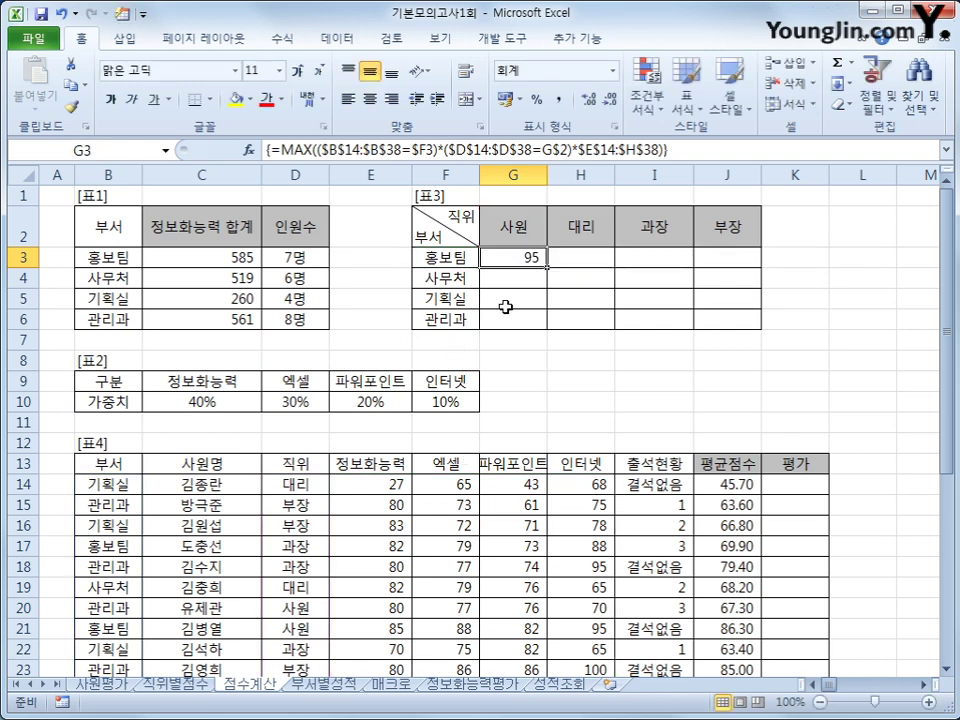
{"action": "left_click_drag", "start_coordinate": [547, 268], "coordinate": [738, 331]}
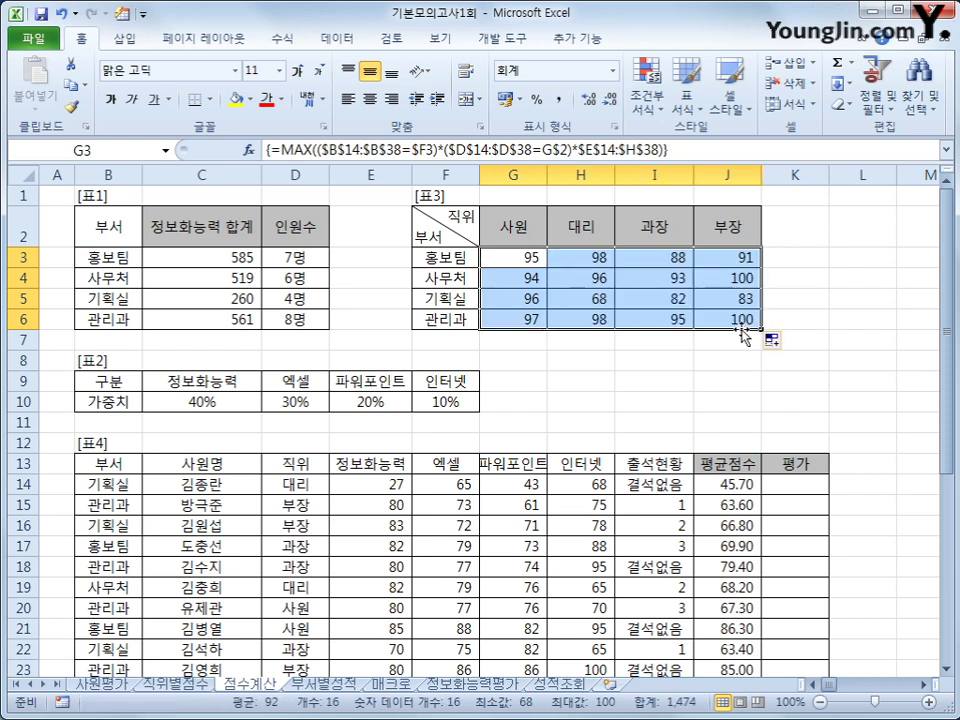
{"action": "left_click", "coordinate": [735, 257]}
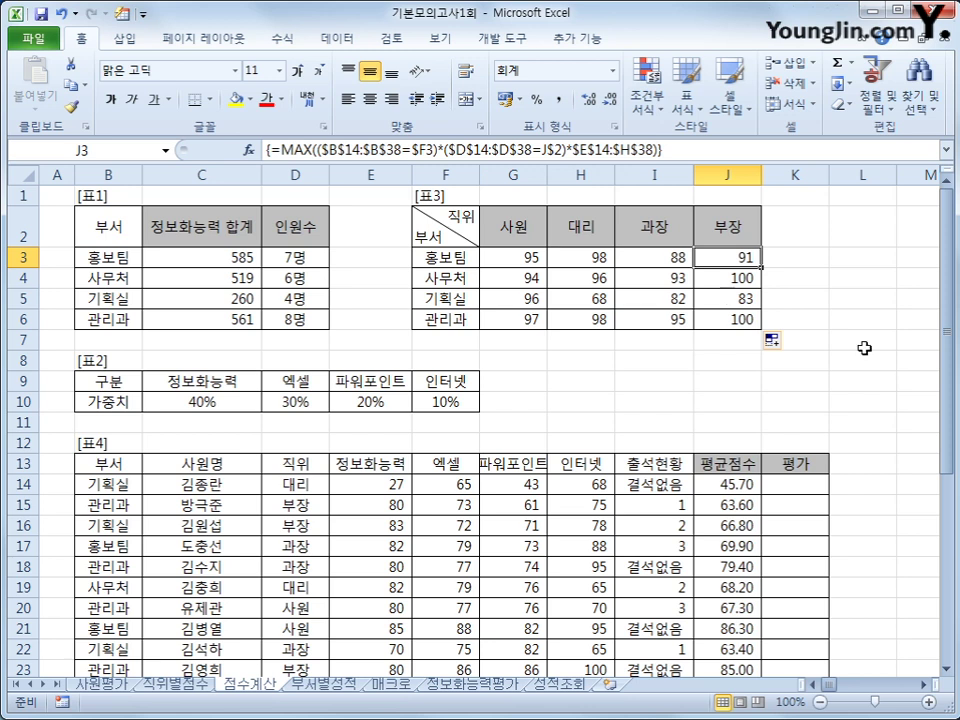
With K14 selected, open the Visual Basic editor and insert a new module in the workbook's project
{"action": "left_click", "coordinate": [799, 488]}
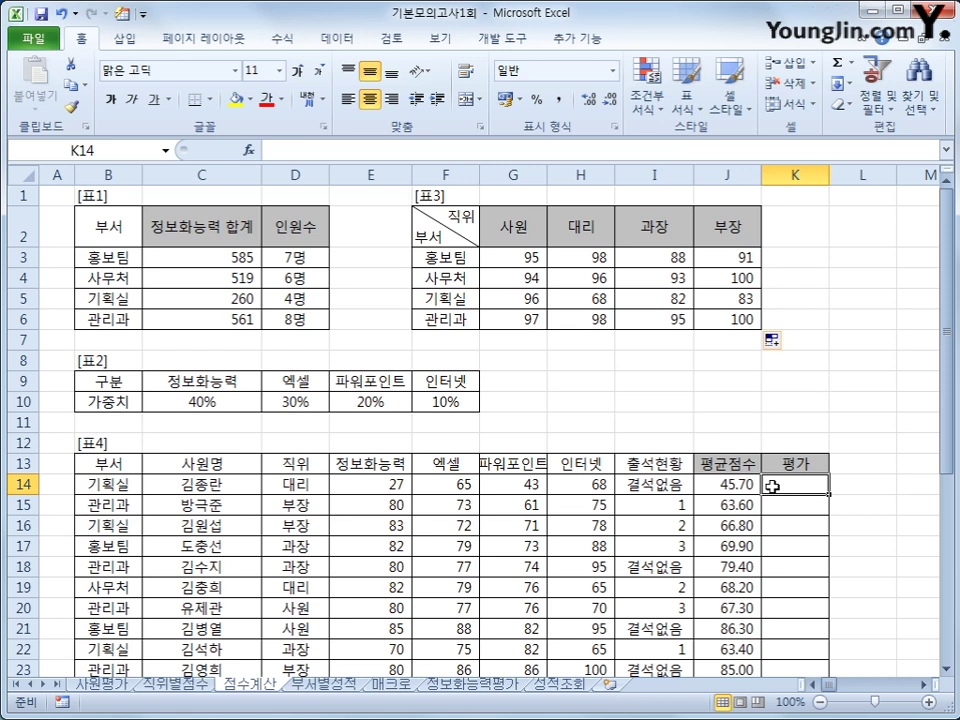
{"action": "left_click", "coordinate": [502, 38]}
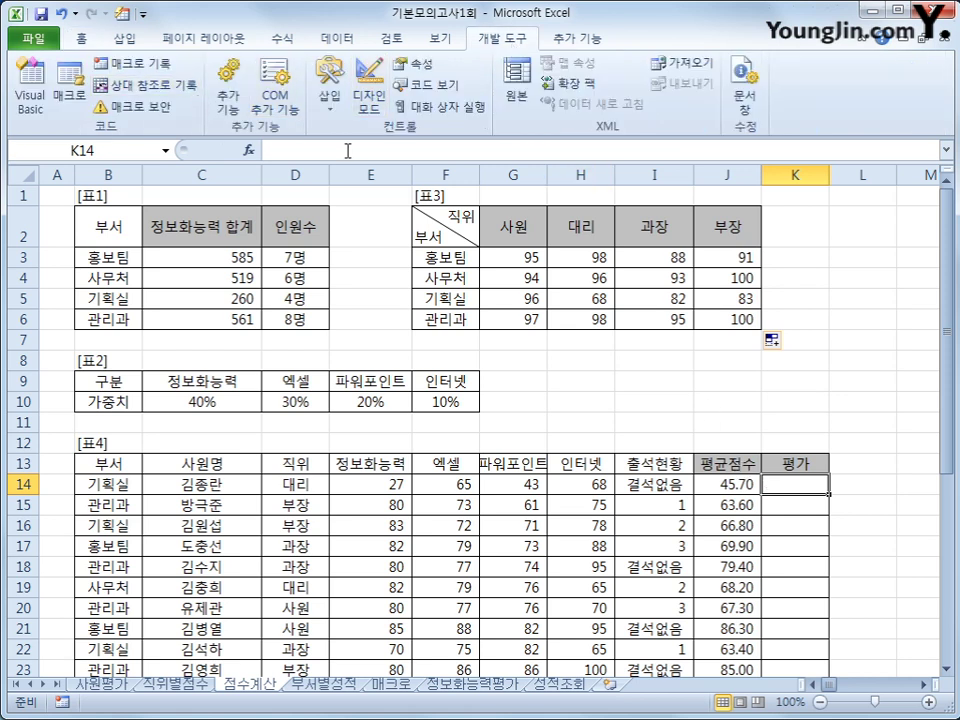
{"action": "left_click", "coordinate": [26, 96]}
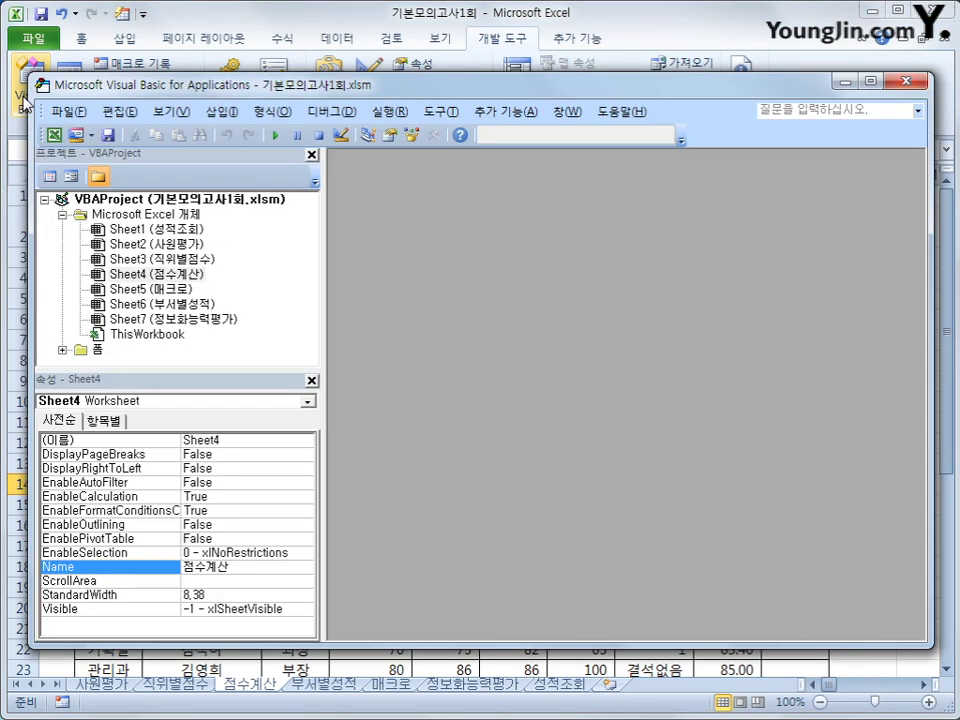
{"action": "left_click", "coordinate": [222, 111]}
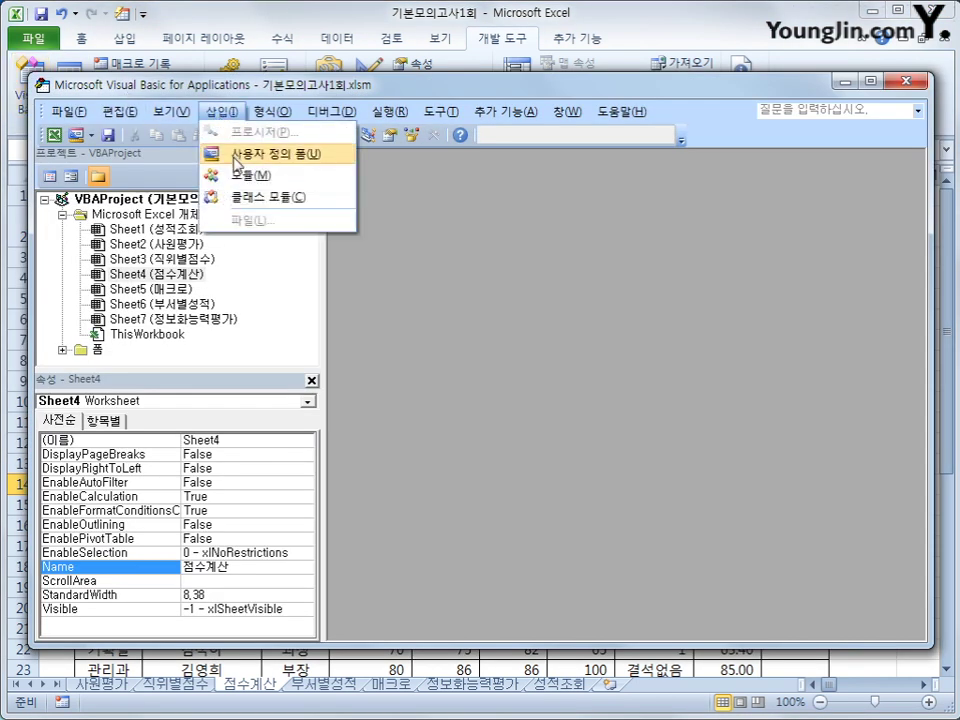
{"action": "left_click", "coordinate": [240, 180]}
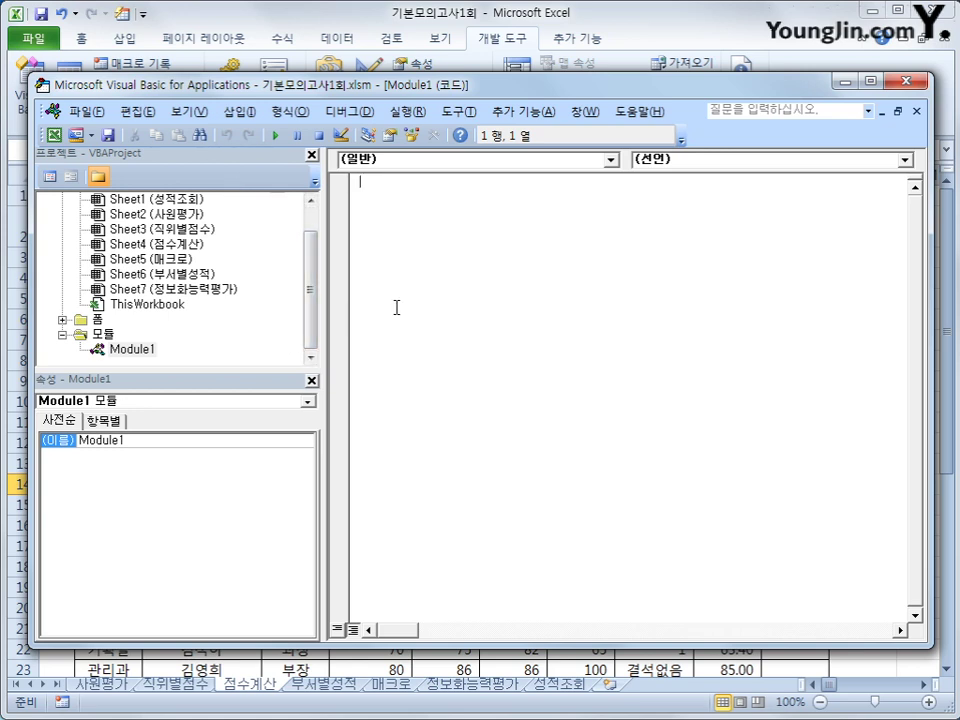
Declare the public function fn평가 with the parameters 직위 and 정보화능력, leaving a blank line below the declaration
{"action": "type", "text": "public function fn"}
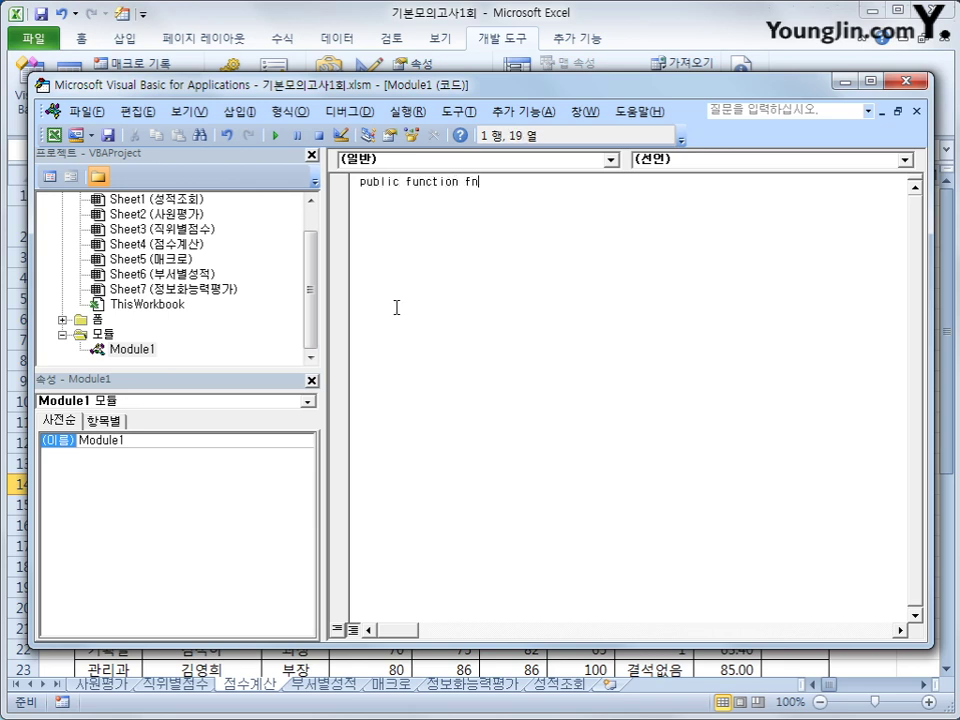
{"action": "type", "text": "평가(직위"}
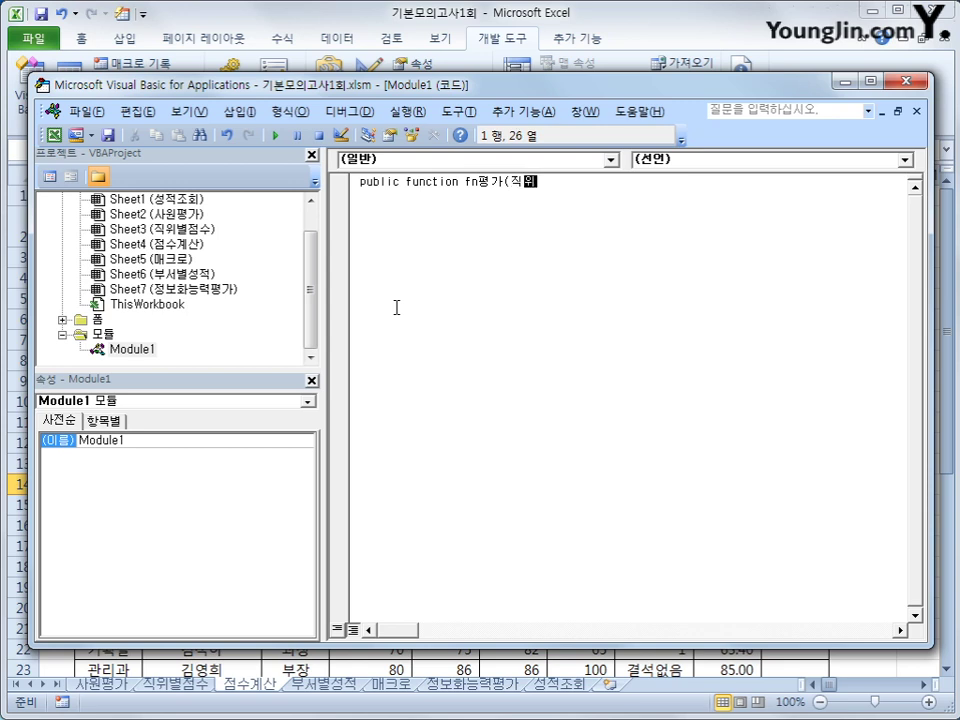
{"action": "type", "text": ",정보화능력)"}
{"action": "key", "text": "Return"}
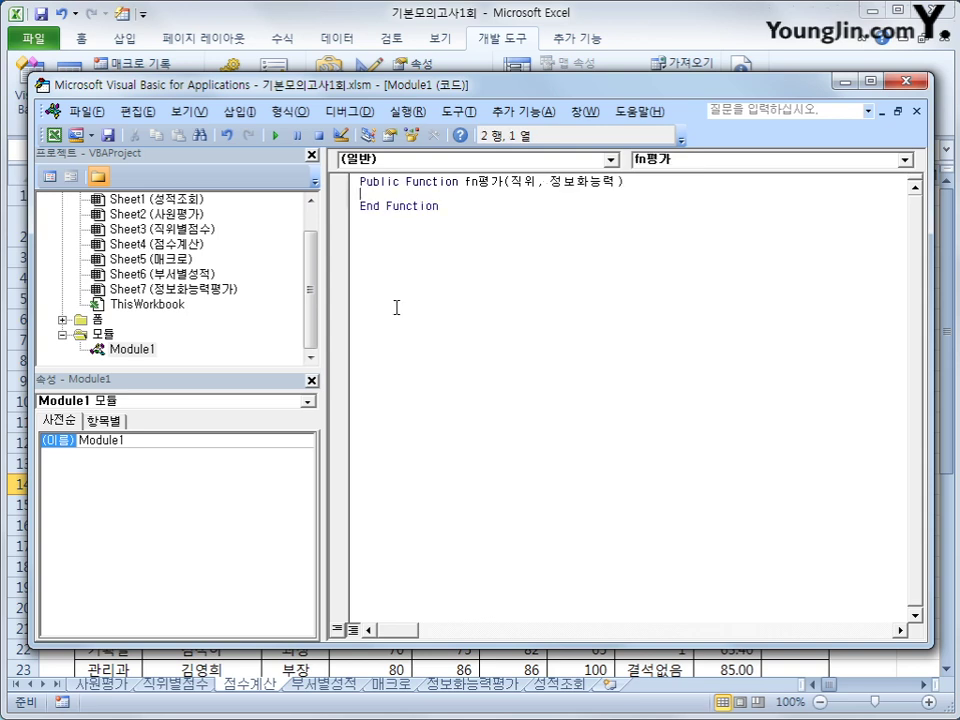
{"action": "key", "text": "Return"}
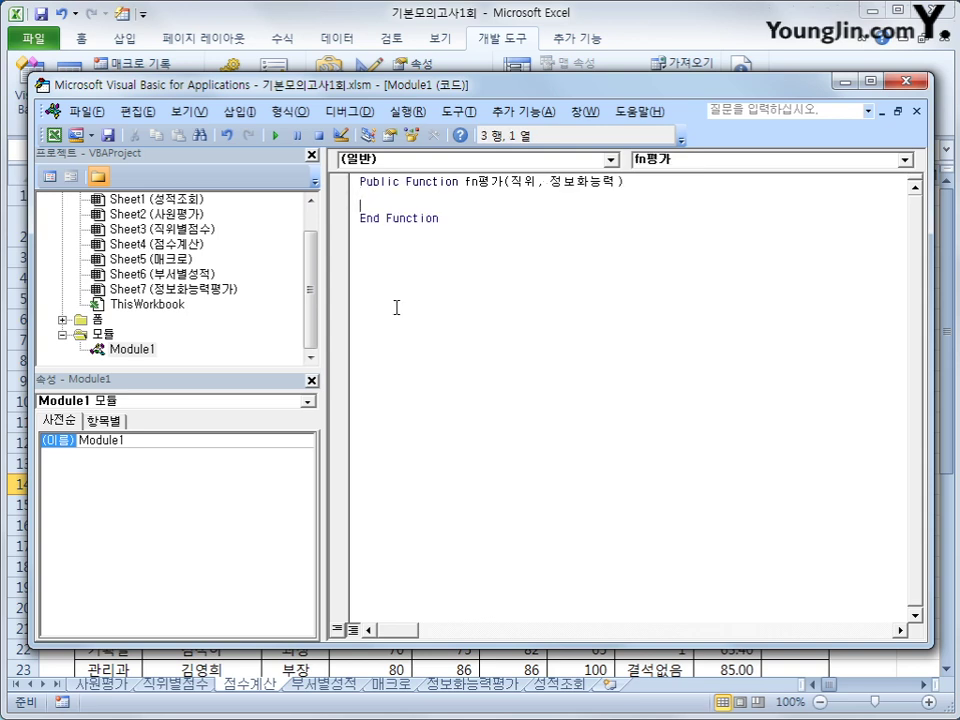
Start an If statement in fn평가 with the parenthesised condition (직위 = "사원" And 정보화능력 >= 80)
{"action": "key", "text": "Tab"}
{"action": "type", "text": "if 직위 =\"사"}
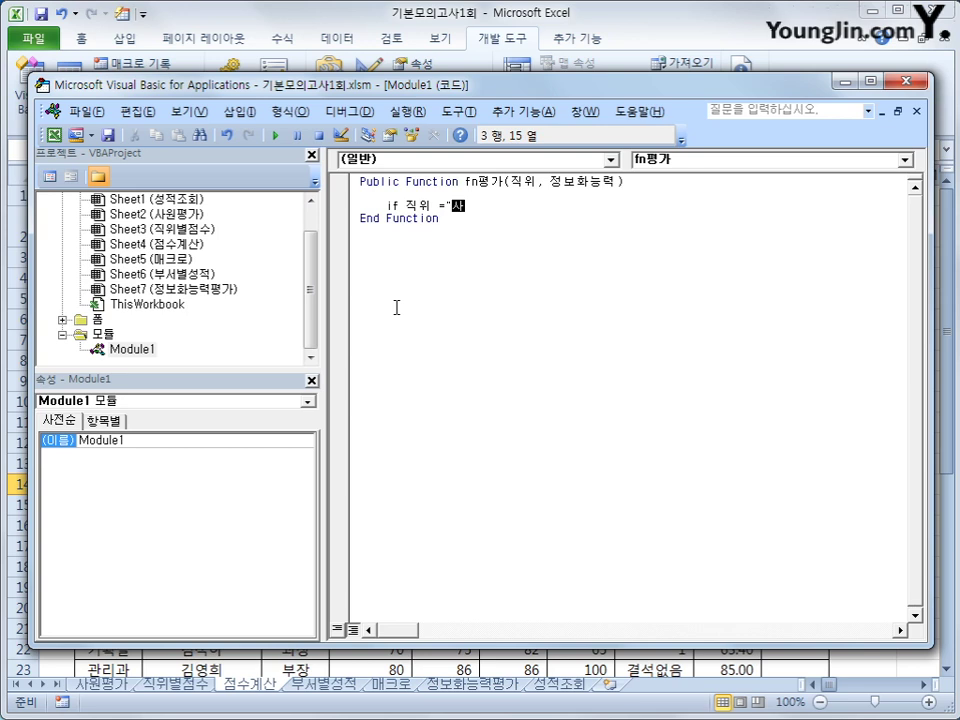
{"action": "type", "text": "원\" 뭉"}
{"action": "key", "text": "BackSpace"}
{"action": "key", "text": "BackSpace"}
{"action": "type", "text": "and 직정보화"}
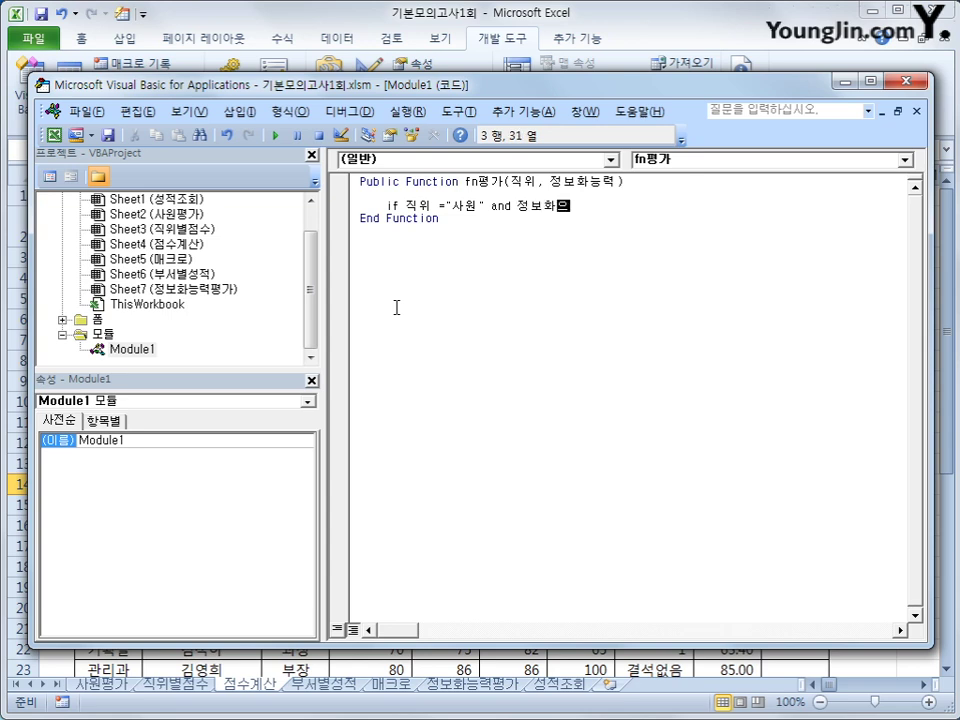
{"action": "type", "text": "능력 >=80"}
{"action": "left_click", "coordinate": [404, 207]}
{"action": "type", "text": "("}
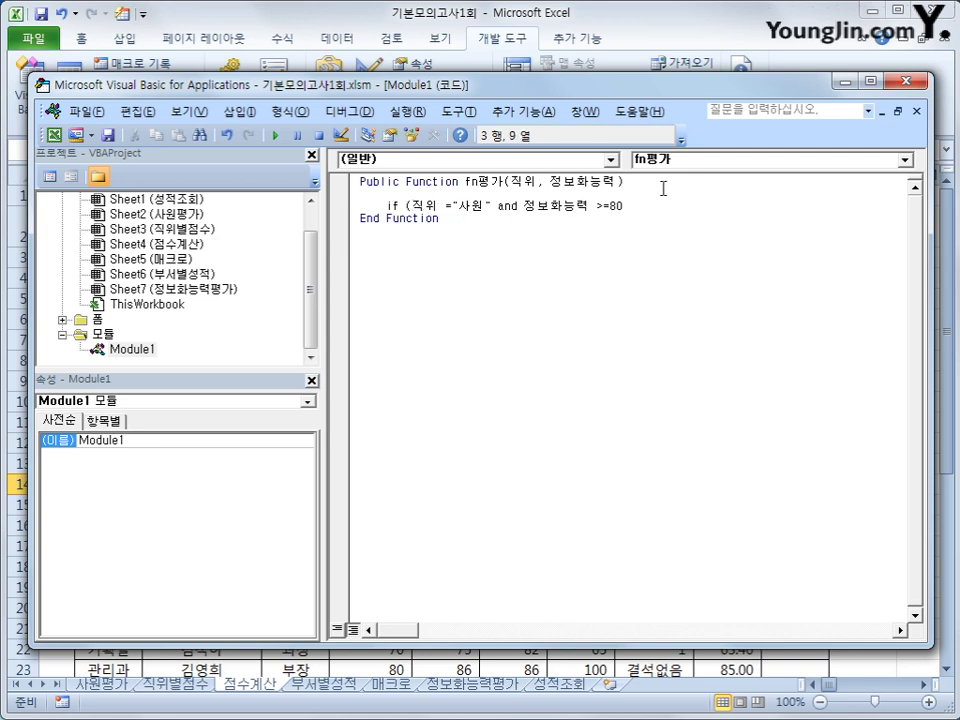
{"action": "left_click", "coordinate": [628, 210]}
{"action": "type", "text": ")"}
Extend the If condition with Or (직위 = "대리" And 정보화능력 >= 85) and finish the line with Then
{"action": "type", "text": " or "}
{"action": "type", "text": "("}
{"action": "type", "text": "wlrdn"}
{"action": "key", "text": "BackSpace"}
{"action": "key", "text": "BackSpace"}
{"action": "key", "text": "BackSpace"}
{"action": "key", "text": "BackSpace"}
{"action": "key", "text": "BackSpace"}
{"action": "type", "text": "직위"}
{"action": "type", "text": "=\"eo"}
{"action": "key", "text": "BackSpace"}
{"action": "key", "text": "BackSpace"}
{"action": "type", "text": "대리\" and "}
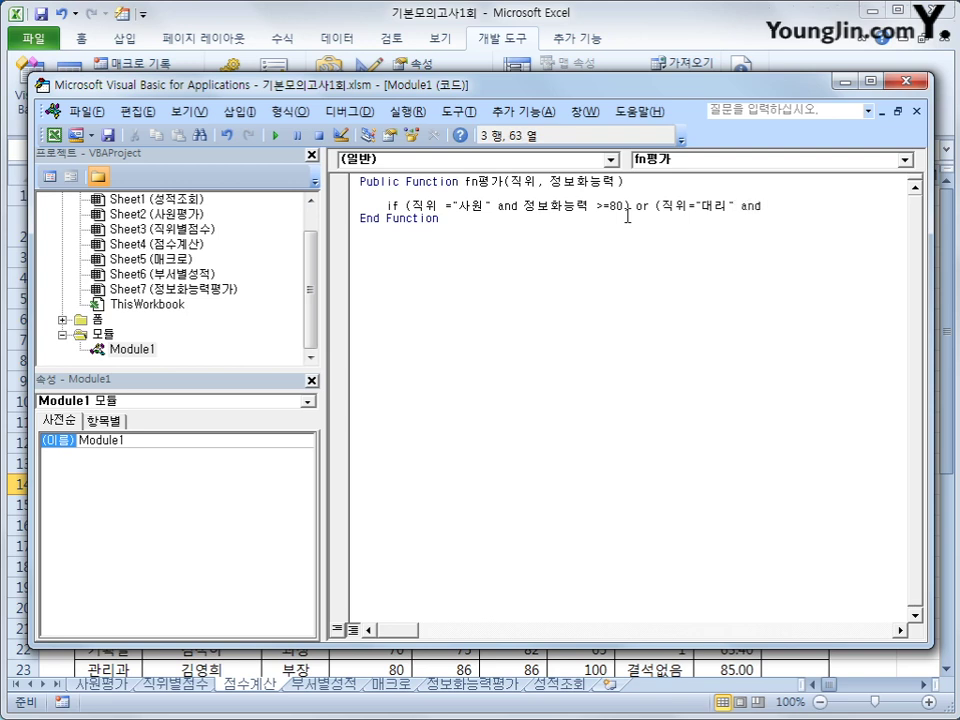
{"action": "type", "text": "정보화능ㄹ"}
{"action": "type", "text": "ㅕㄱ >=8"}
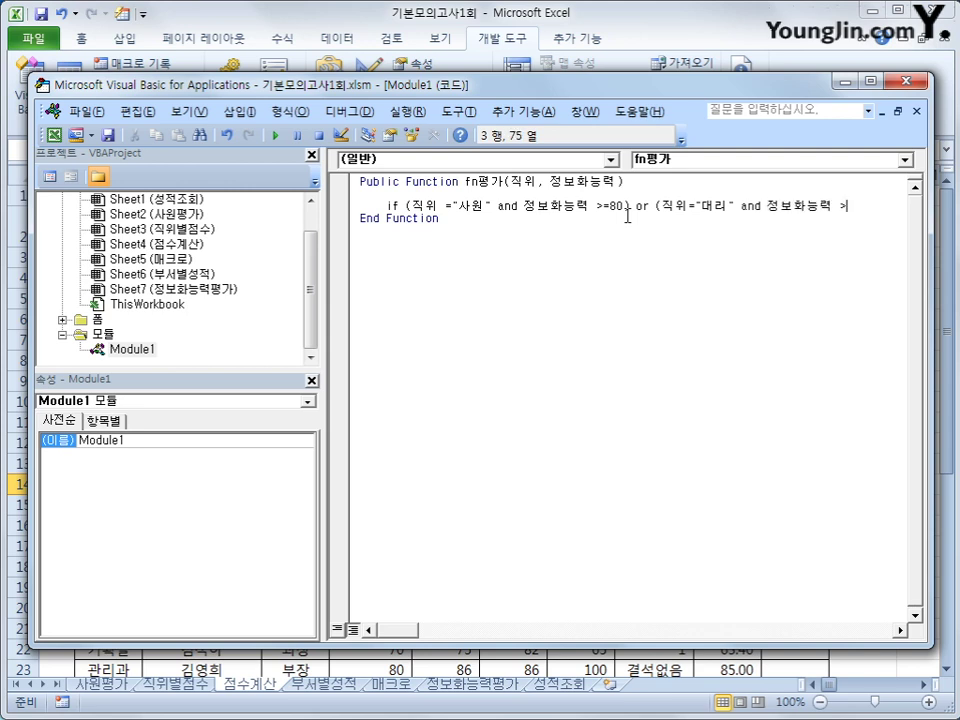
{"action": "type", "text": "5) then"}
Return the text "우수사원" from fn평가 when the If condition is met
{"action": "type", "text": "fn"}
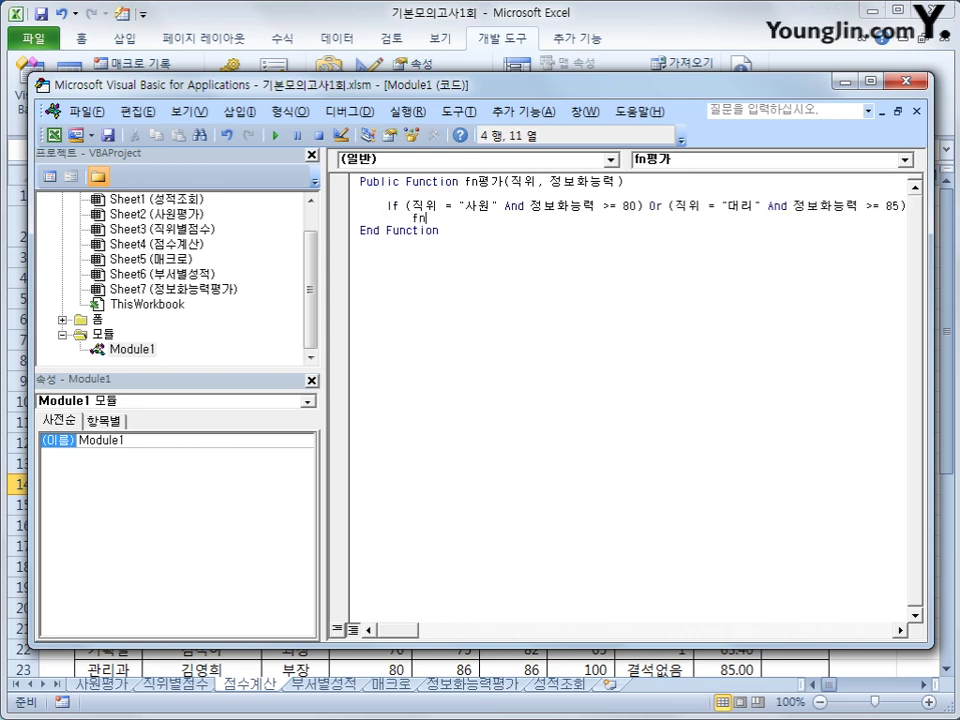
{"action": "type", "text": "평가 = \"우수사원\""}
{"action": "key", "text": "Return"}
Add an Else branch that sets fn평가 to an empty string "" and close the block with End If
{"action": "key", "text": "BackSpace"}
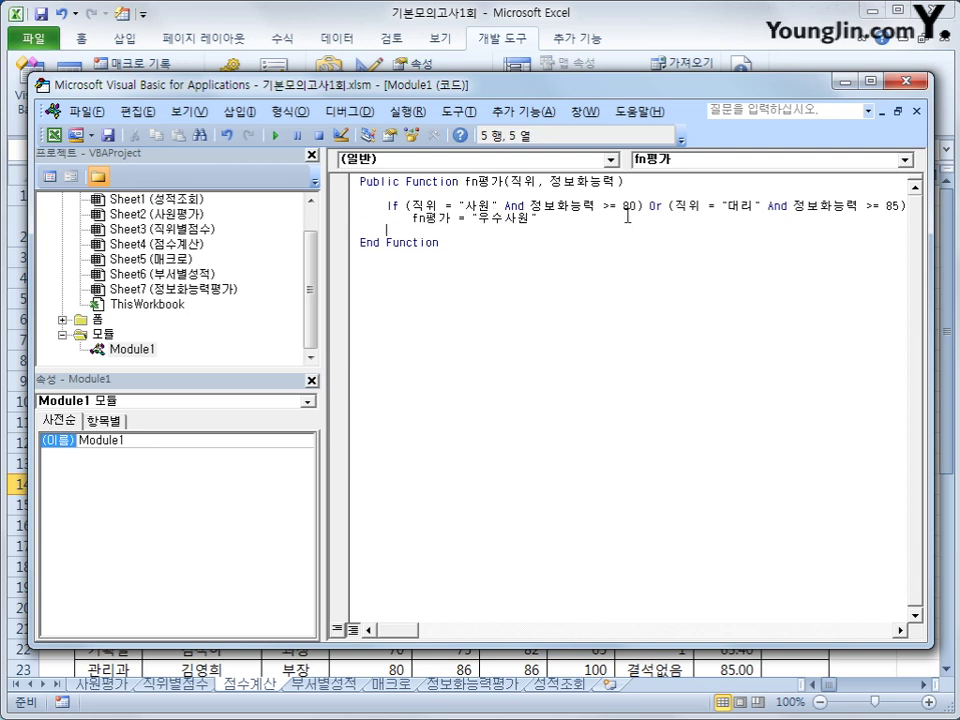
{"action": "type", "text": "else"}
{"action": "key", "text": "Return"}
{"action": "key", "text": "Tab"}
{"action": "type", "text": "fn"}
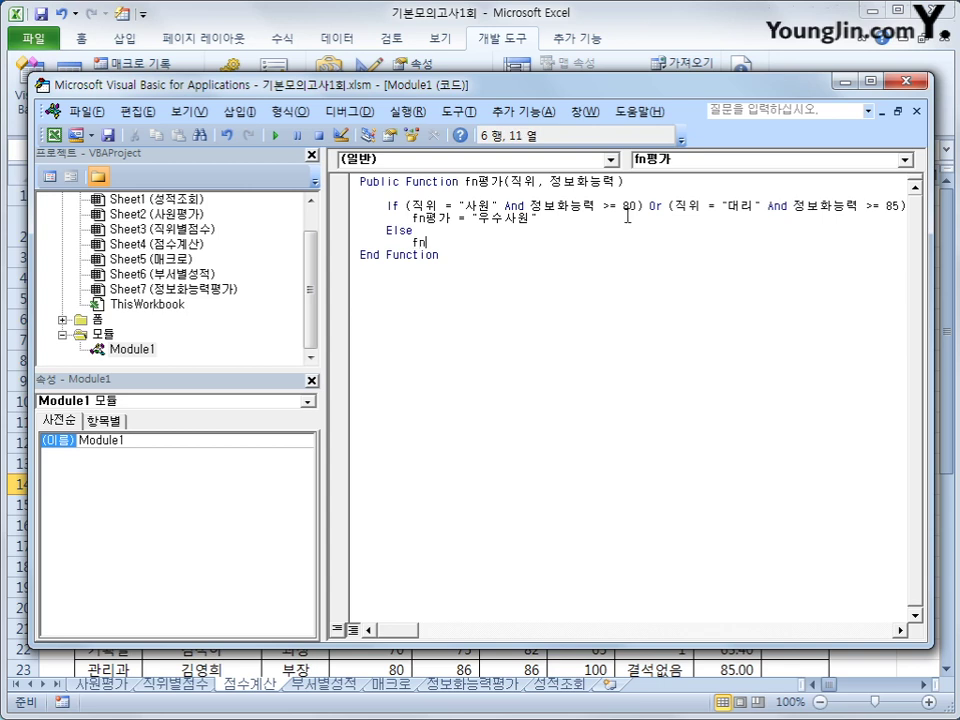
{"action": "type", "text": "평가 = \"\""}
{"action": "key", "text": "Return"}
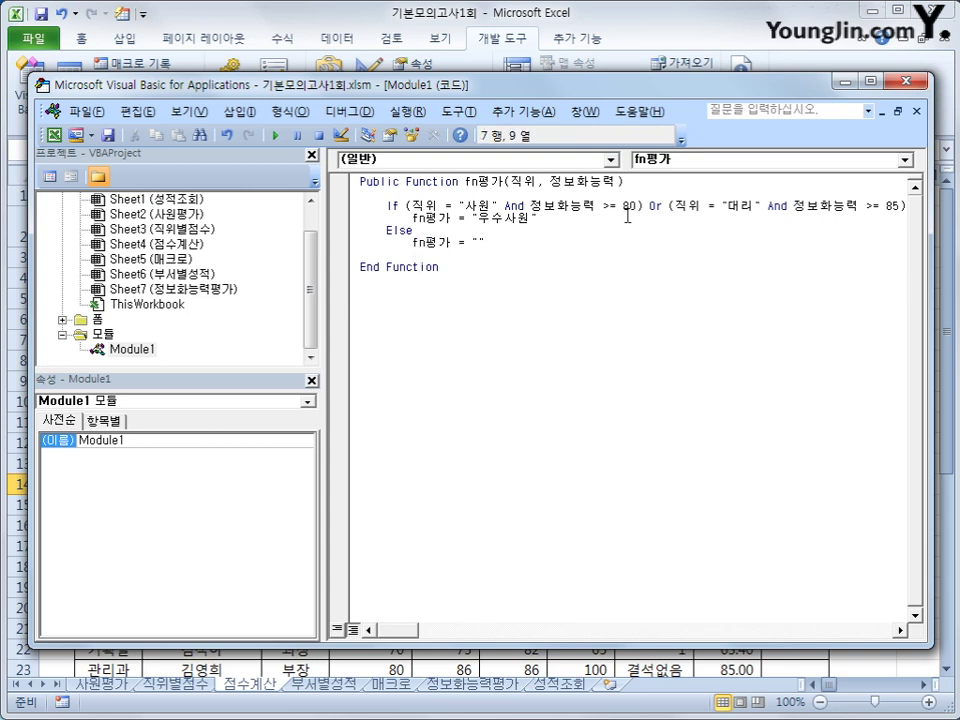
{"action": "key", "text": "BackSpace"}
{"action": "type", "text": "end if"}
{"action": "key", "text": "Return"}
{"action": "key", "text": "Up"}
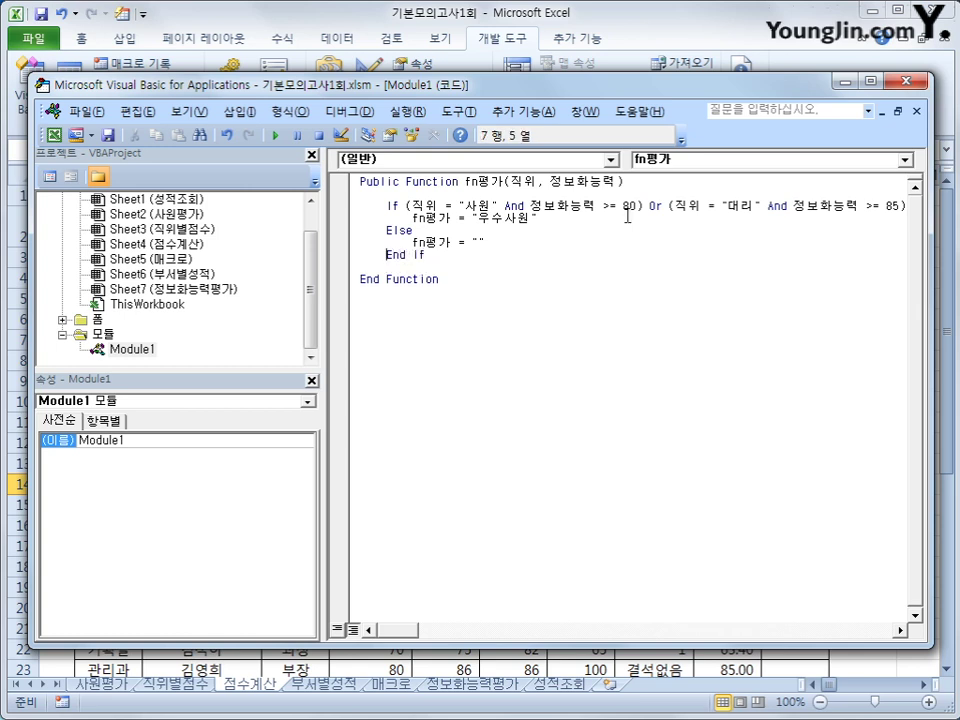
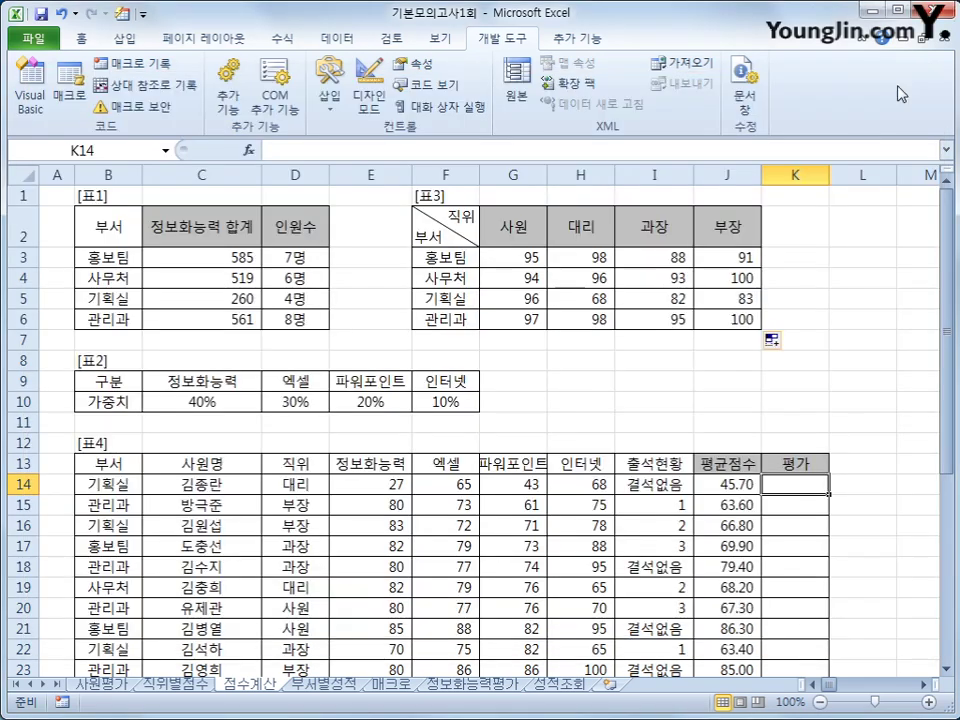
Return to the worksheet and insert the user-defined function fn평가 in K14 with D14 as 직위 and E14 as 정보화능력
{"action": "left_click", "coordinate": [912, 80]}
{"action": "left_click", "coordinate": [249, 150]}
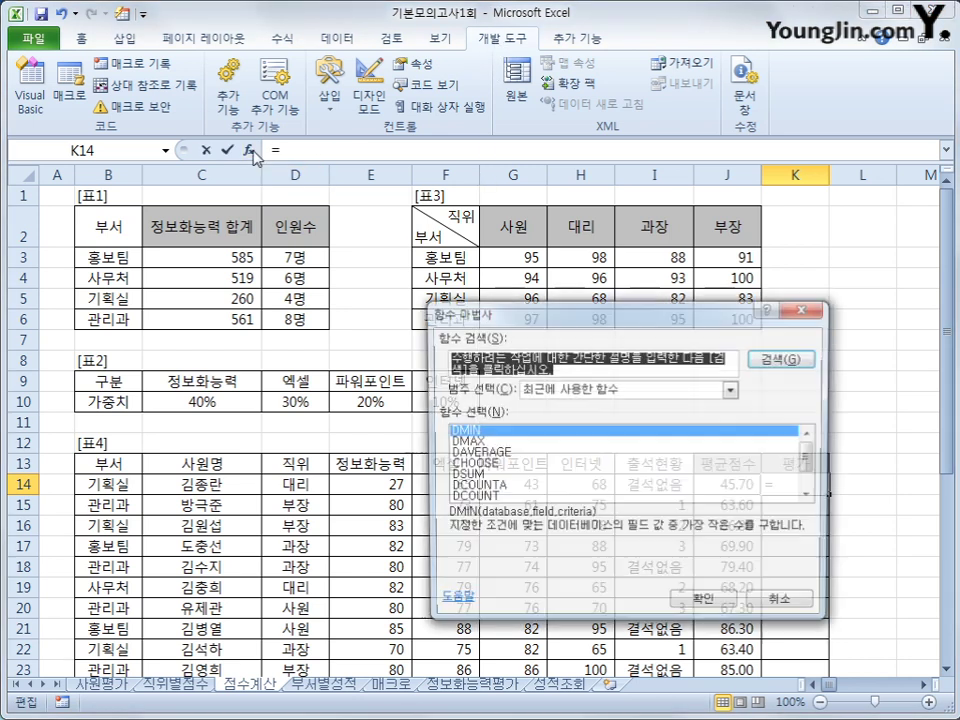
{"action": "left_click", "coordinate": [520, 328]}
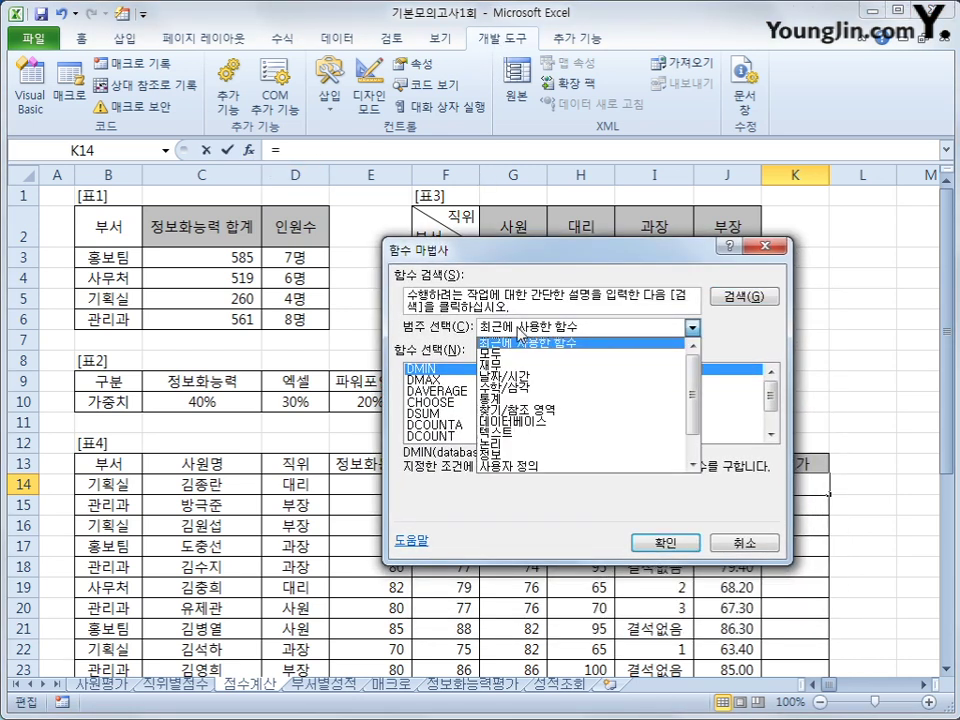
{"action": "left_click", "coordinate": [533, 467]}
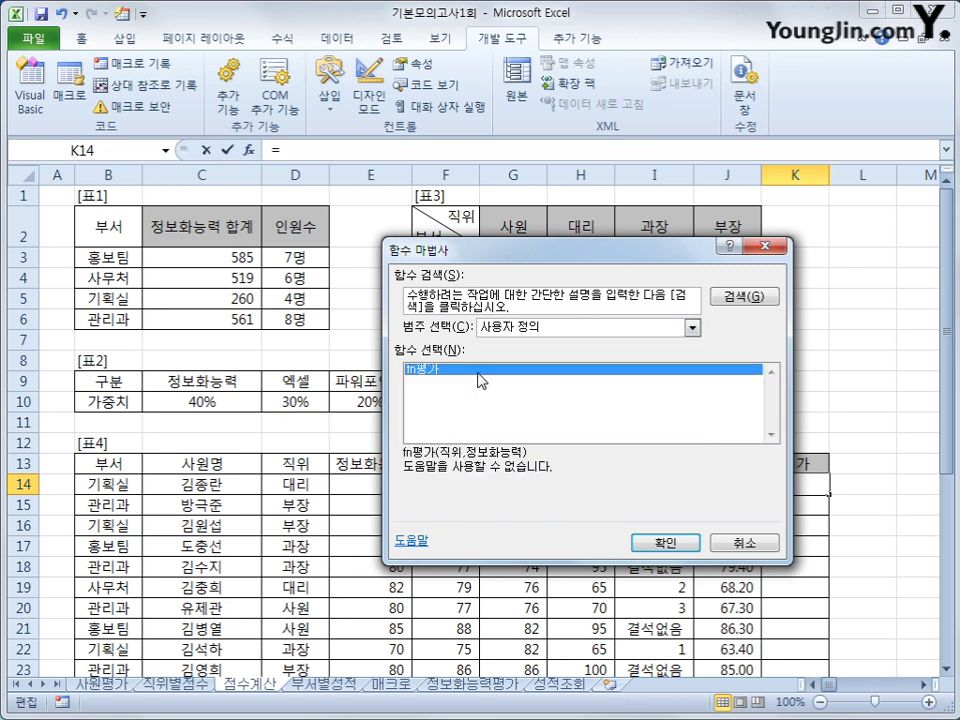
{"action": "left_click", "coordinate": [652, 541]}
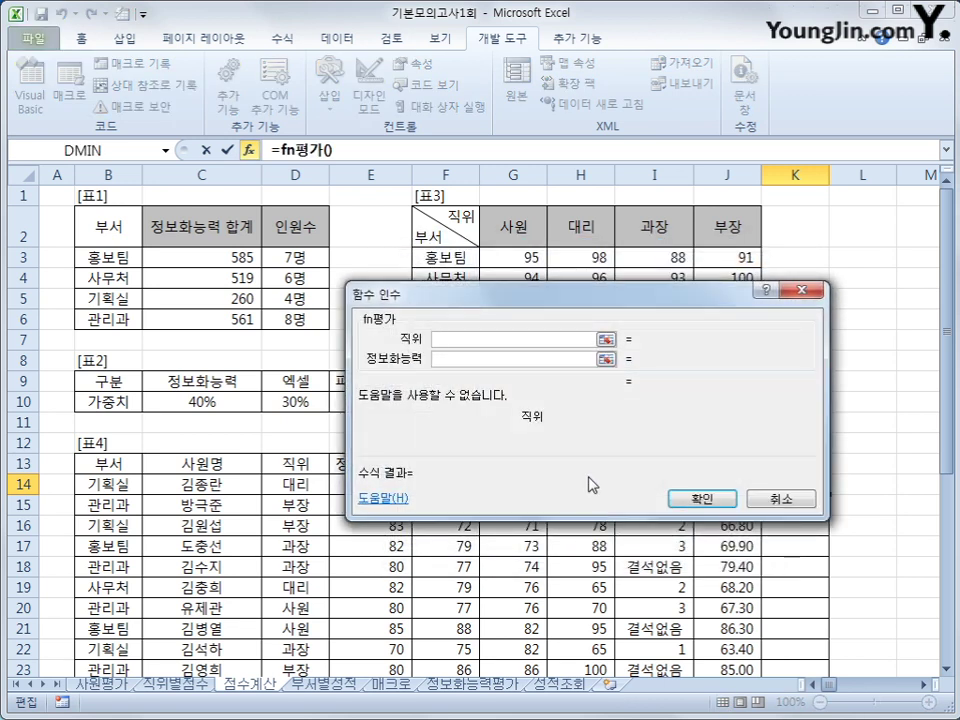
{"action": "left_click", "coordinate": [308, 487]}
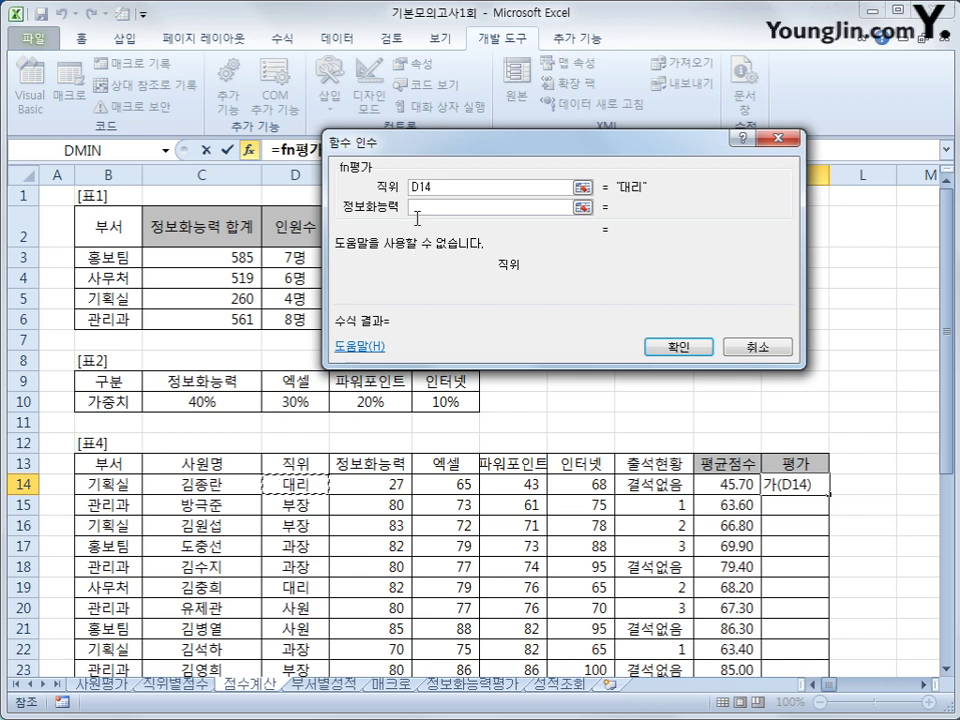
{"action": "left_click", "coordinate": [416, 208]}
{"action": "left_click", "coordinate": [390, 487]}
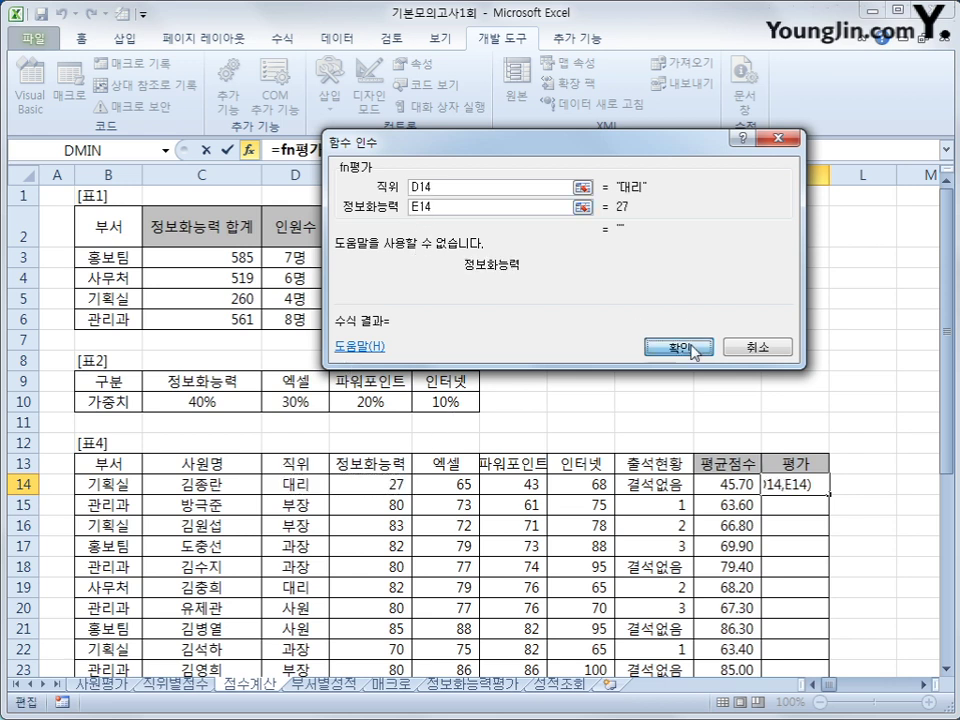
{"action": "left_click", "coordinate": [652, 348]}
Fill the fn평가 formula from K14 down the 평가 column to row 38, check the column and select cell A1
{"action": "double_click", "coordinate": [829, 493]}
{"action": "scroll", "coordinate": [849, 520], "scroll_direction": "down", "scroll_amount": 4}
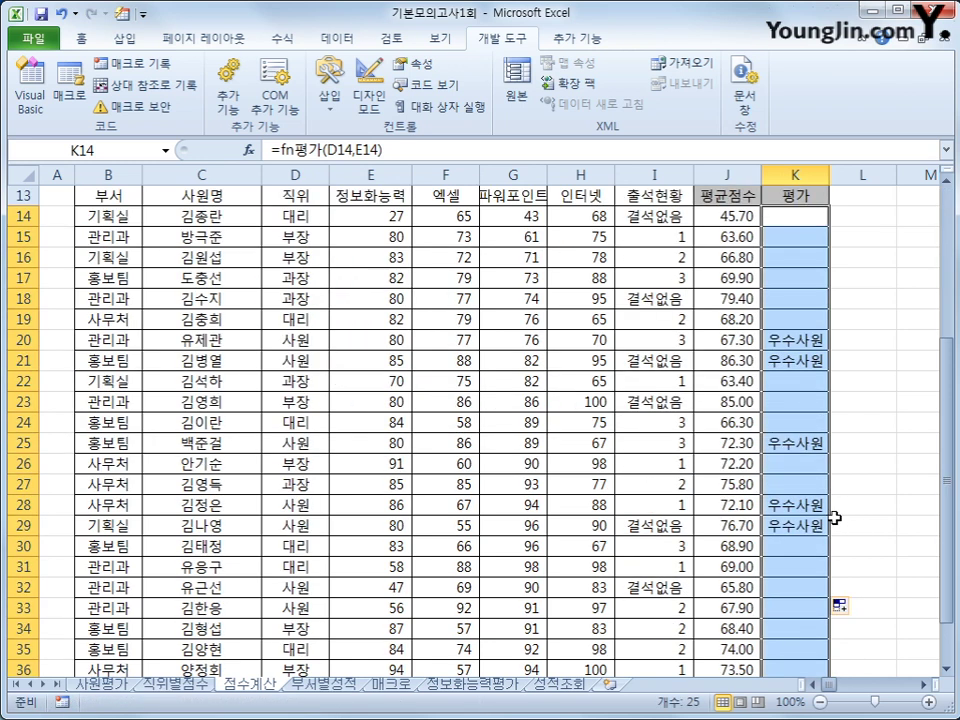
{"action": "scroll", "coordinate": [804, 506], "scroll_direction": "down", "scroll_amount": 3}
{"action": "scroll", "coordinate": [804, 506], "scroll_direction": "up", "scroll_amount": 6}
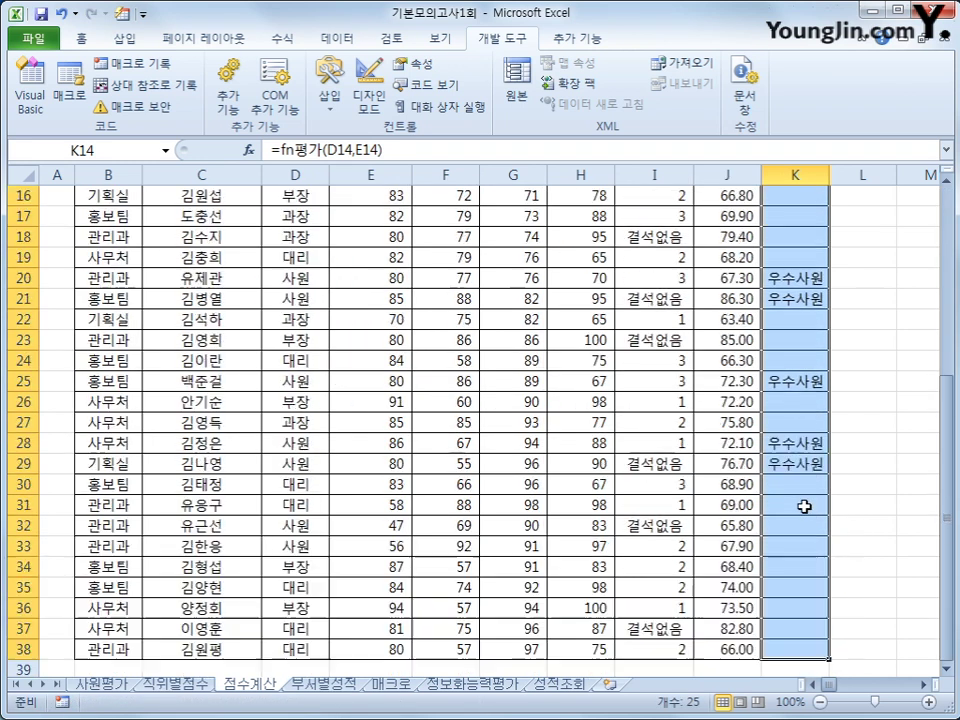
{"action": "scroll", "coordinate": [330, 360], "scroll_direction": "up", "scroll_amount": 1}
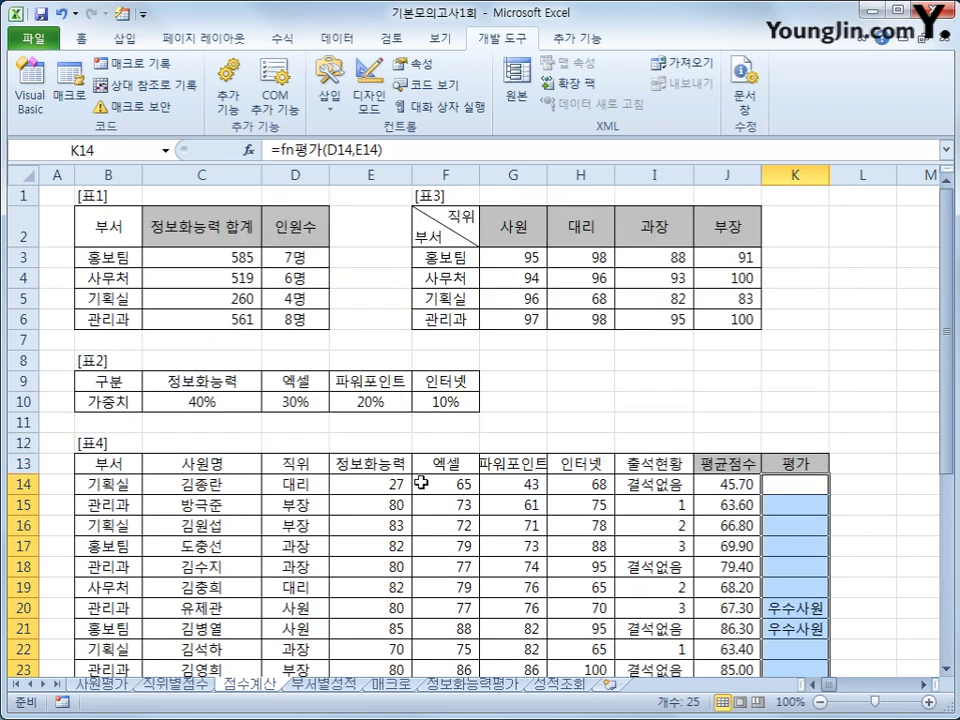
{"action": "left_click", "coordinate": [60, 195]}
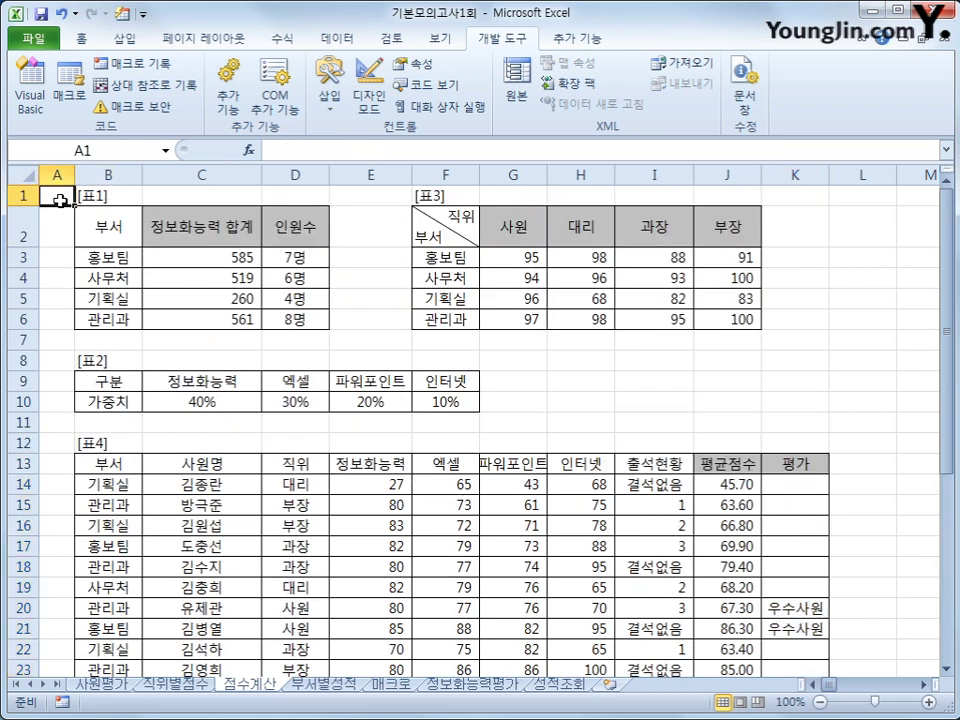
Go to the 매크로 sheet and start recording a macro named 평균 stored in the current workbook
{"action": "key", "text": "ctrl+Page_Down"}
{"action": "key", "text": "ctrl+Page_Down"}
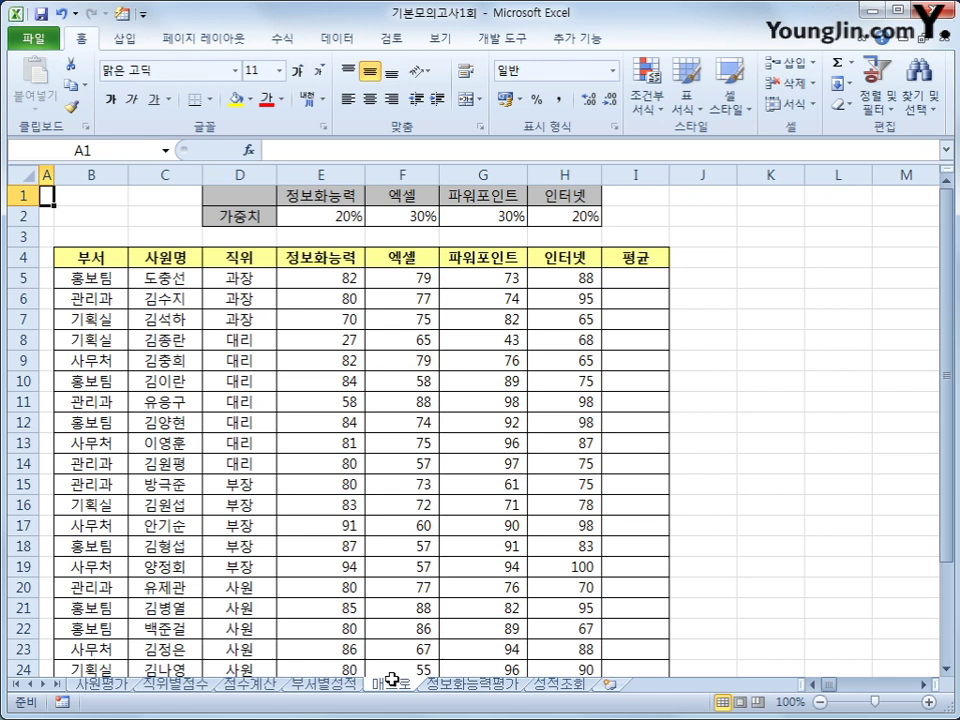
{"action": "left_click", "coordinate": [796, 507]}
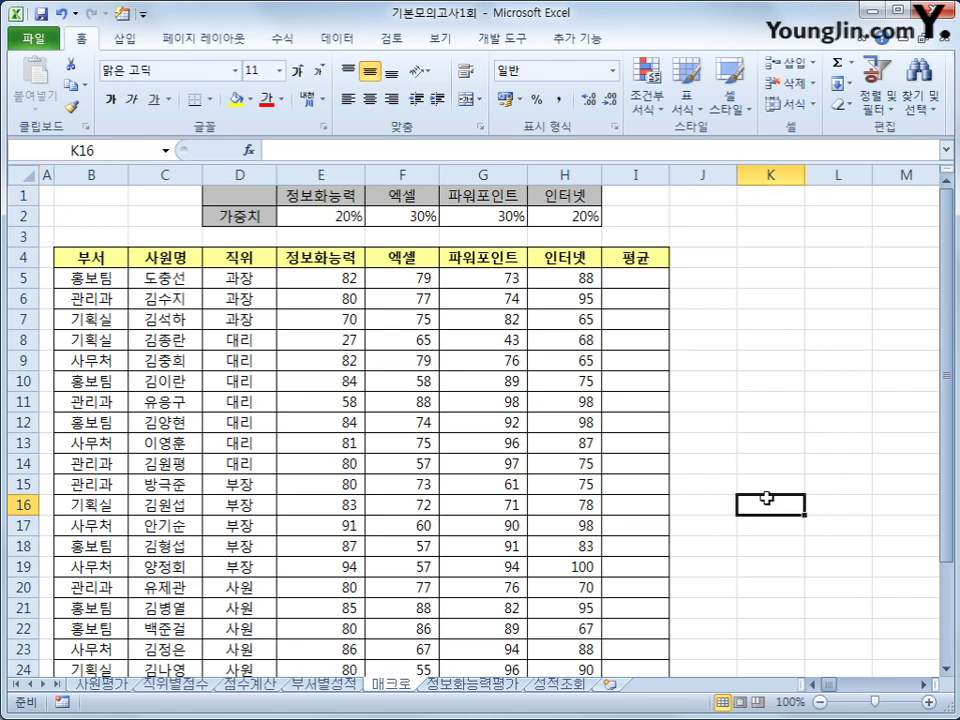
{"action": "left_click", "coordinate": [743, 256]}
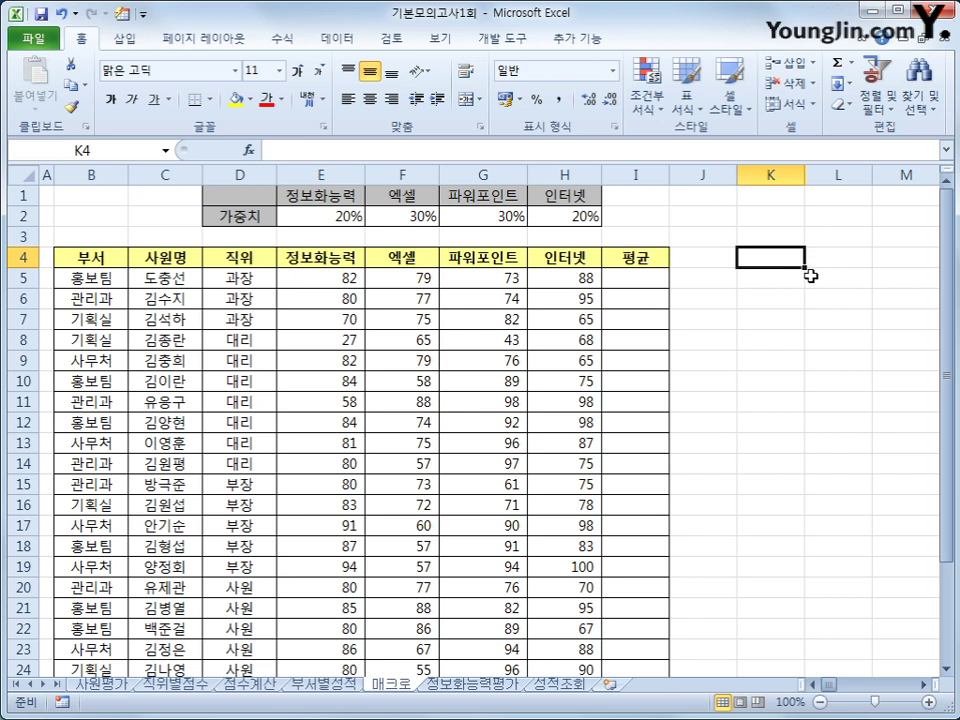
{"action": "left_click", "coordinate": [62, 703]}
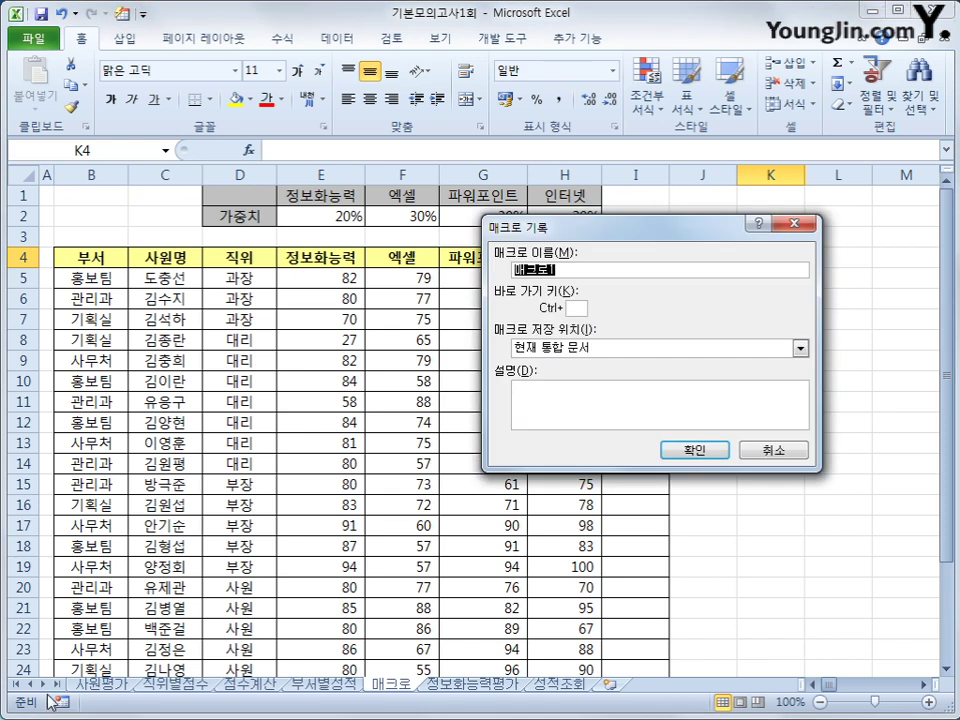
{"action": "type", "text": "평균"}
{"action": "left_click", "coordinate": [705, 451]}
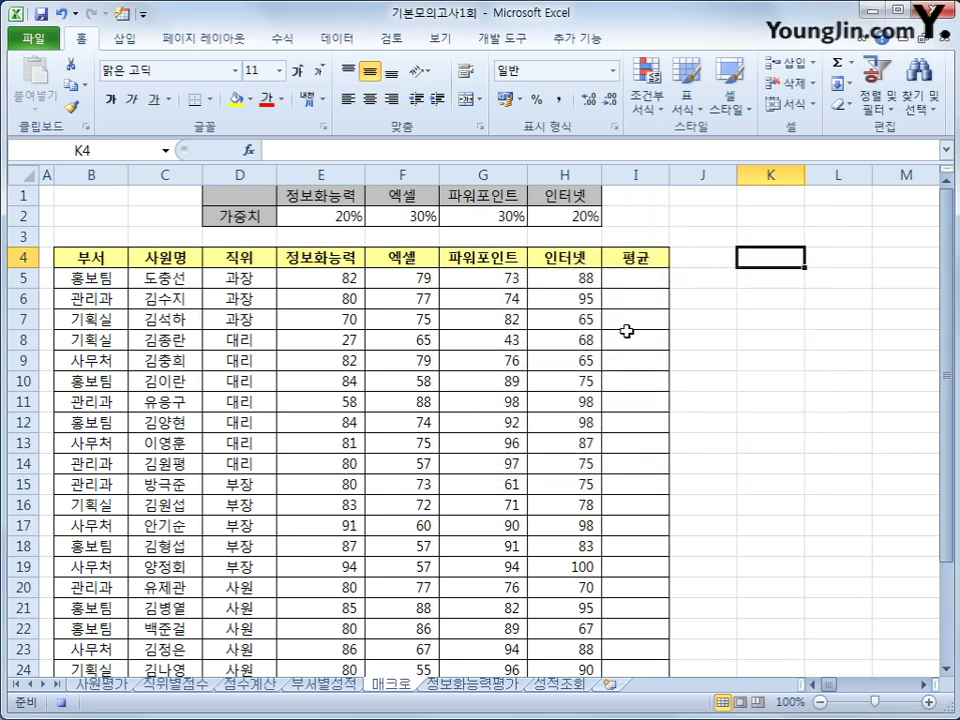
Begin a SUMPRODUCT formula in cell I5 of the 평균 column
{"action": "left_click", "coordinate": [639, 279]}
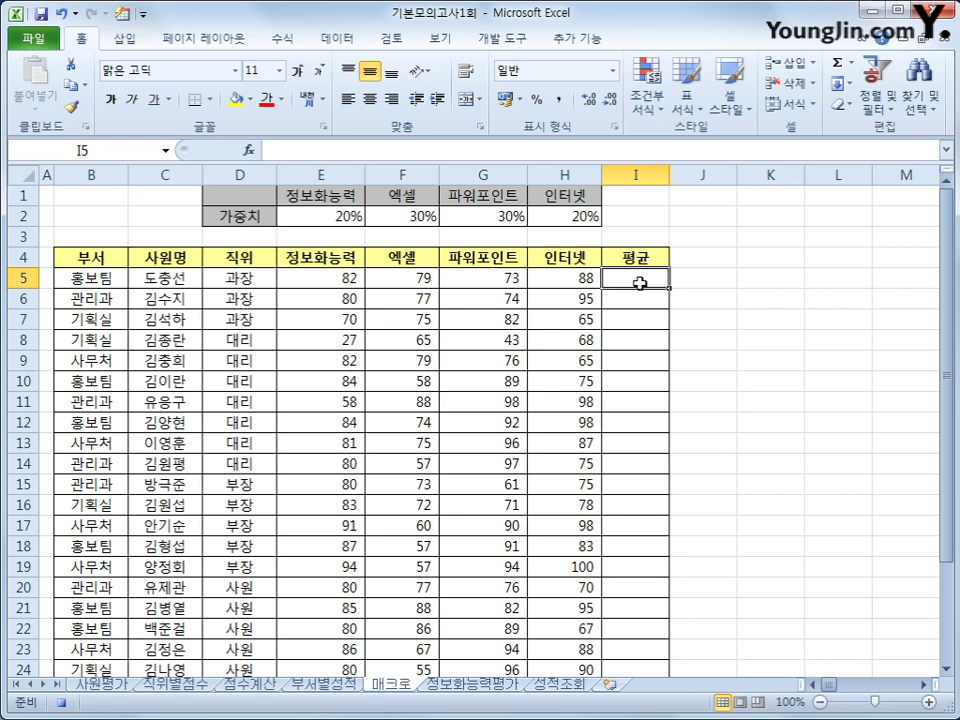
{"action": "type", "text": "="}
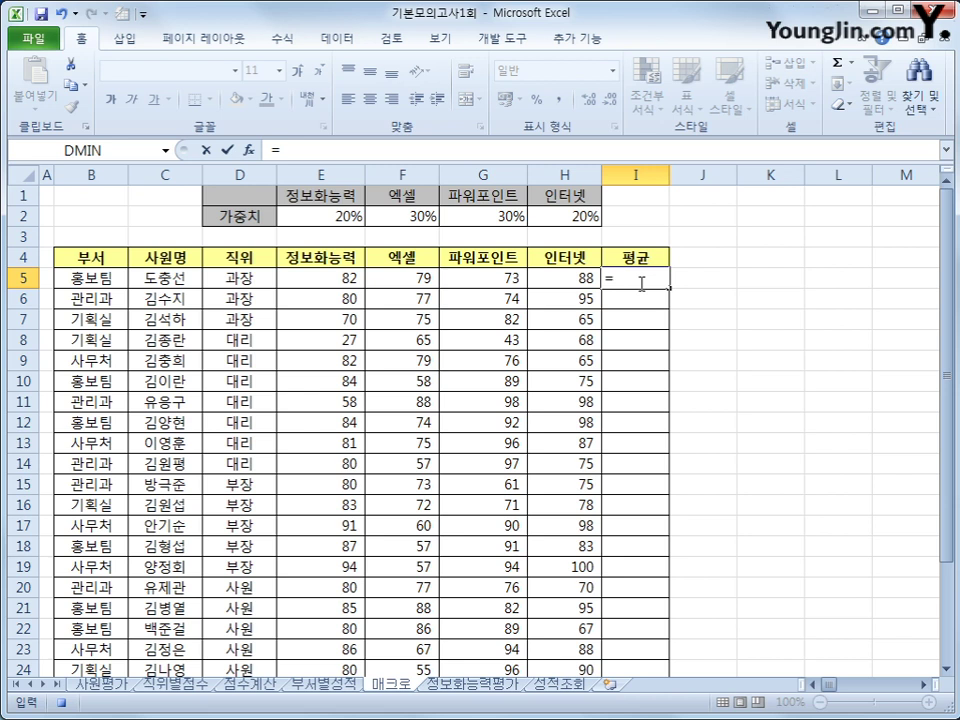
{"action": "type", "text": "ㄴ"}
{"action": "key", "text": "BackSpace"}
{"action": "type", "text": "sum"}
{"action": "key", "text": "Down"}
{"action": "key", "text": "Down"}
{"action": "key", "text": "Down"}
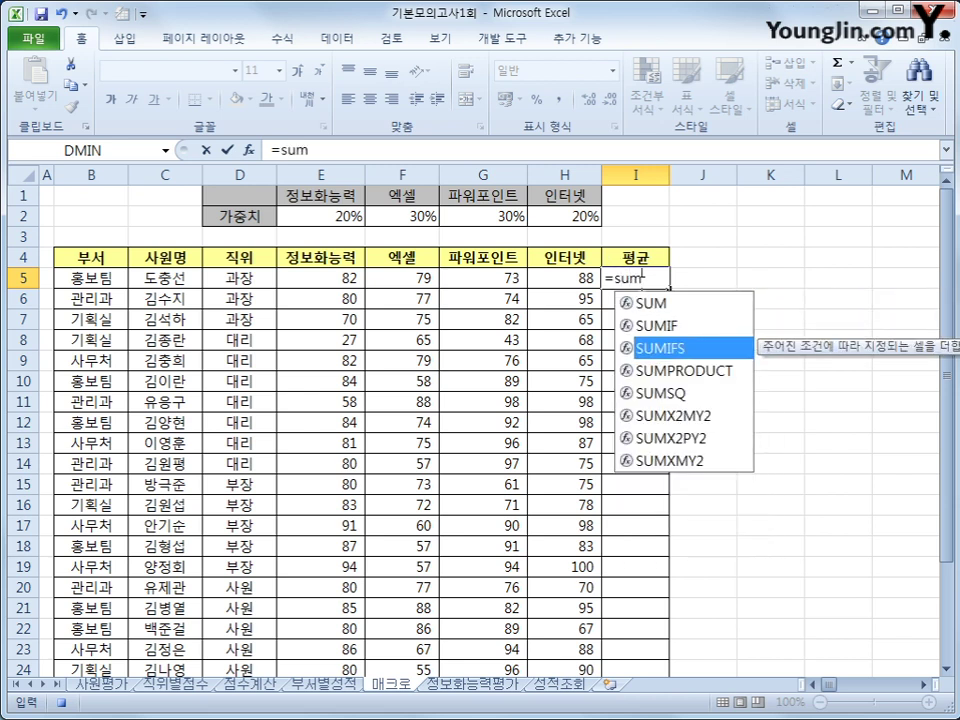
{"action": "key", "text": "Tab"}
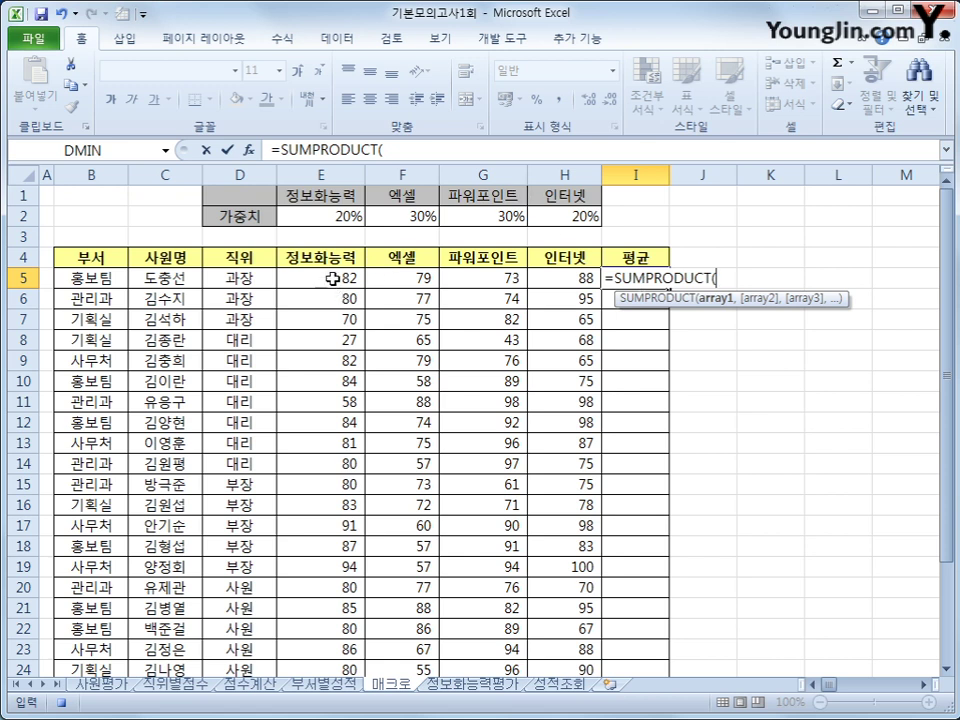
Complete the SUMPRODUCT formula with the scores E5:H5 and the absolute weight range $E$2:$H$2
{"action": "left_click_drag", "start_coordinate": [336, 279], "coordinate": [555, 273]}
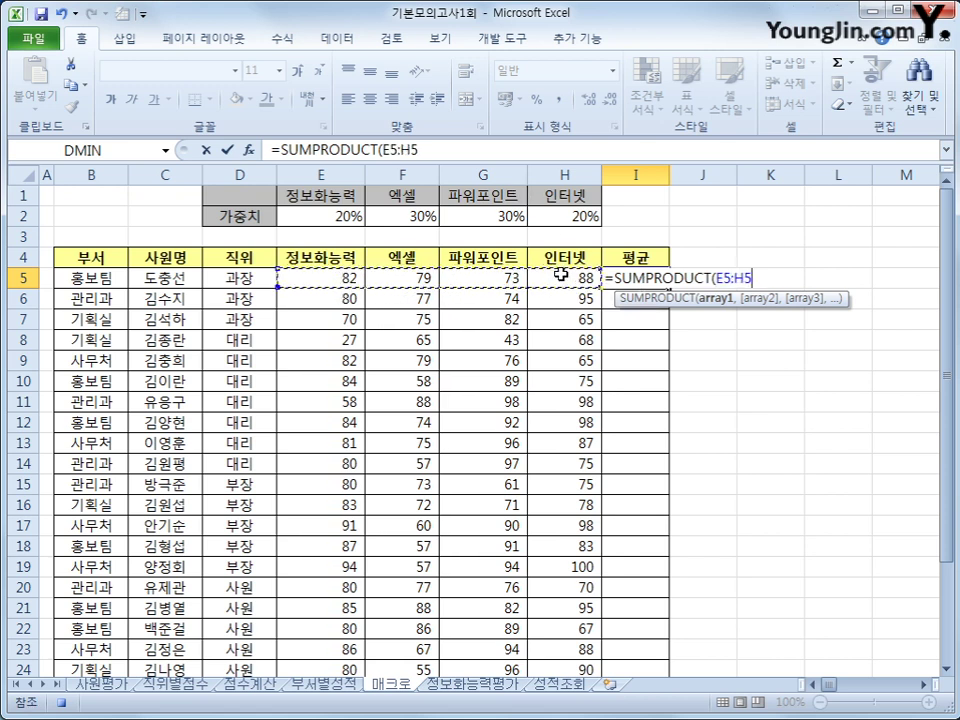
{"action": "type", "text": ","}
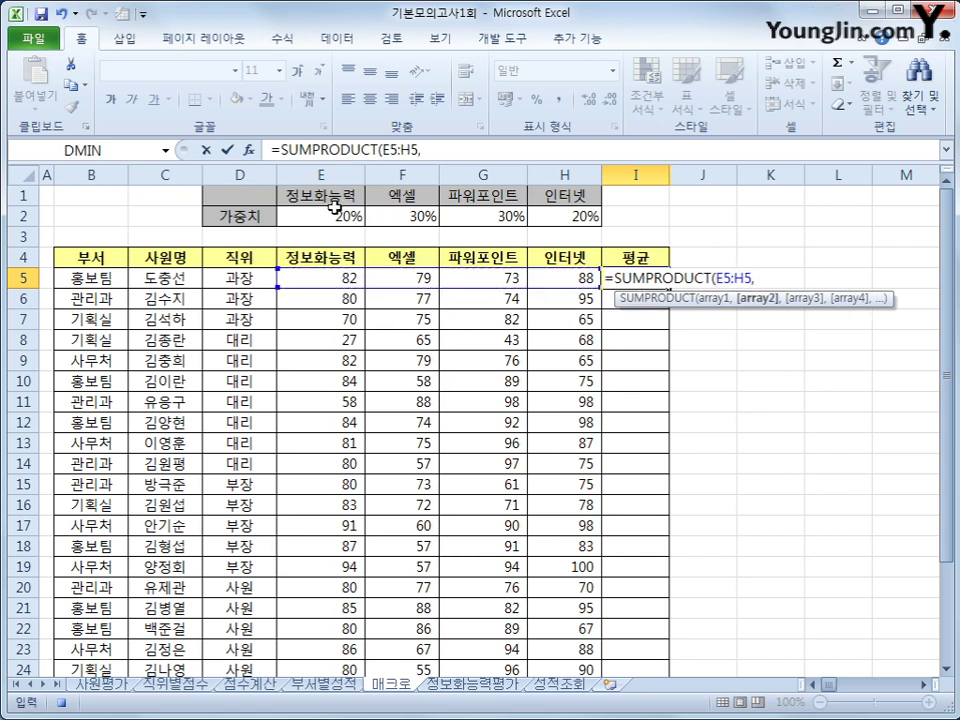
{"action": "left_click_drag", "start_coordinate": [334, 210], "coordinate": [561, 214]}
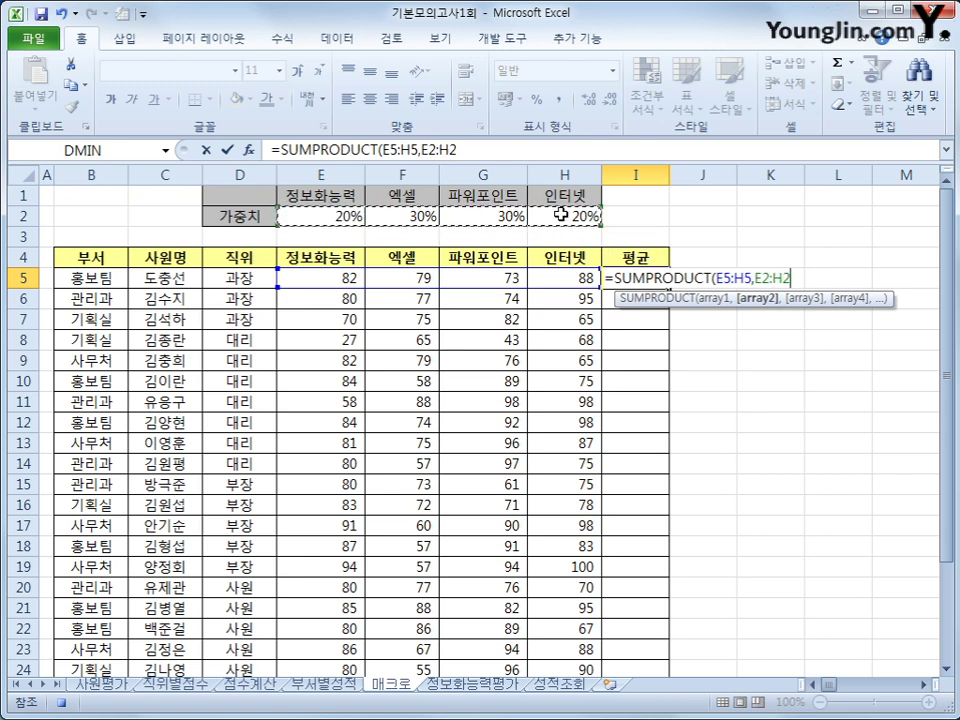
{"action": "key", "text": "F4"}
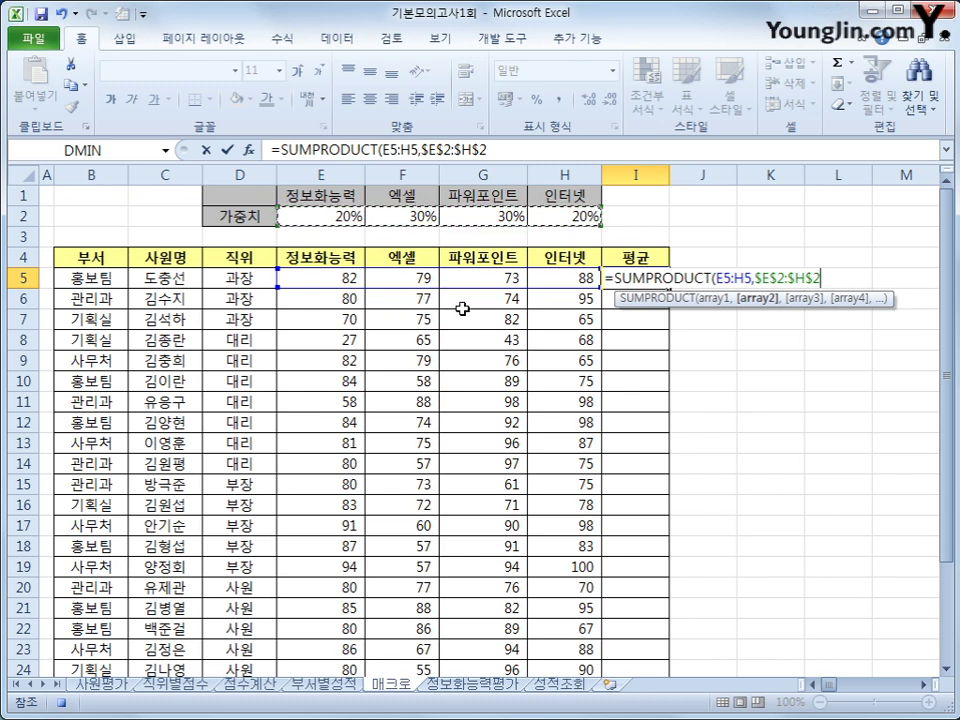
{"action": "type", "text": ")"}
{"action": "key", "text": "Return"}
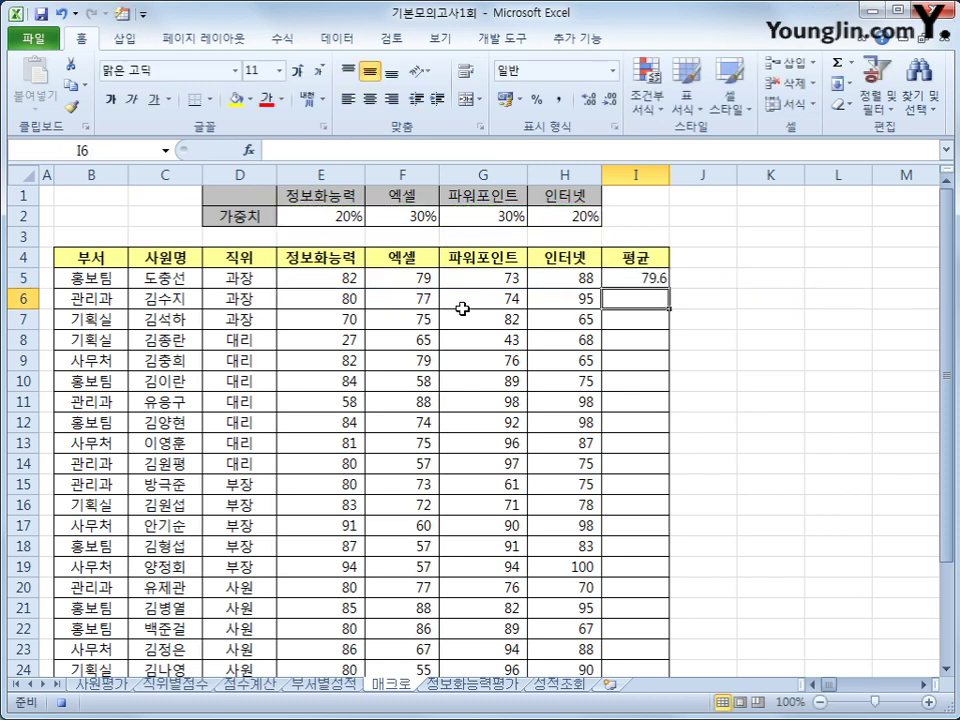
Fill the average formula from I5 down to I26, select I26 and stop recording the macro
{"action": "left_click", "coordinate": [666, 275]}
{"action": "double_click", "coordinate": [667, 287]}
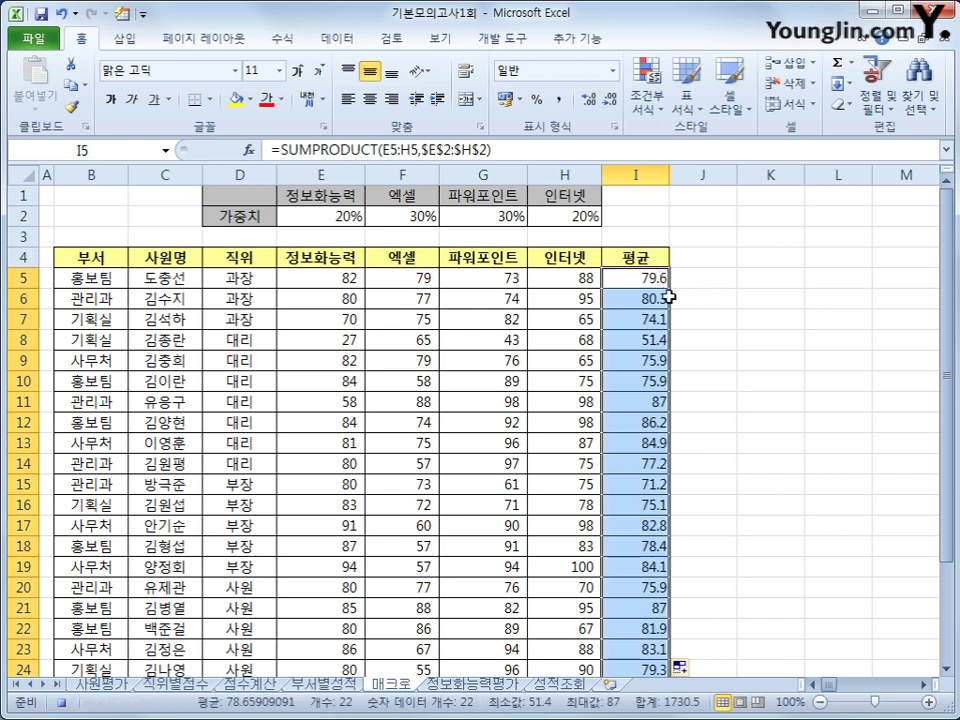
{"action": "scroll", "coordinate": [677, 480], "scroll_direction": "down", "scroll_amount": 3}
{"action": "left_click", "coordinate": [641, 524]}
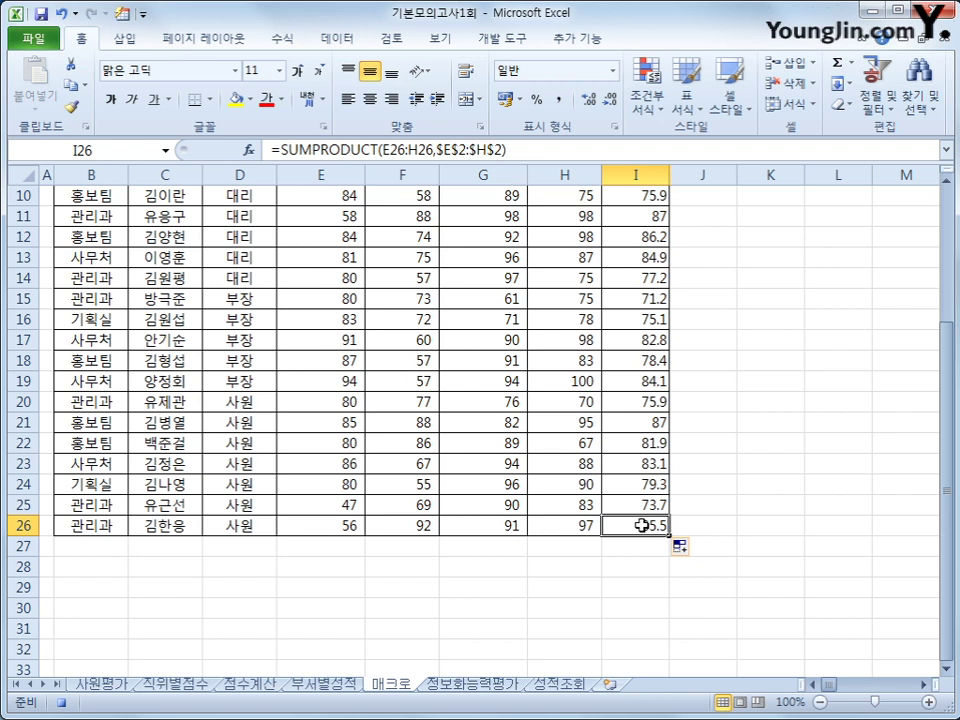
{"action": "left_click", "coordinate": [60, 703]}
Draw a rectangle about 1.16 cm high and 3.81 cm wide over K4:L5 and label it 평균
{"action": "scroll", "coordinate": [226, 629], "scroll_direction": "up", "scroll_amount": 2}
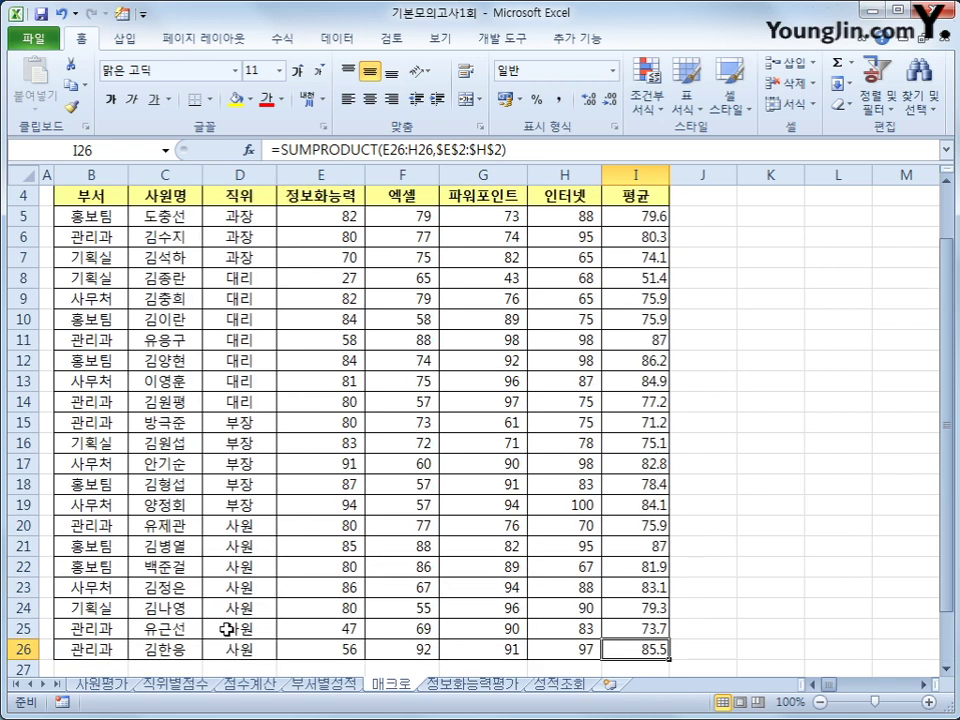
{"action": "left_click", "coordinate": [120, 40]}
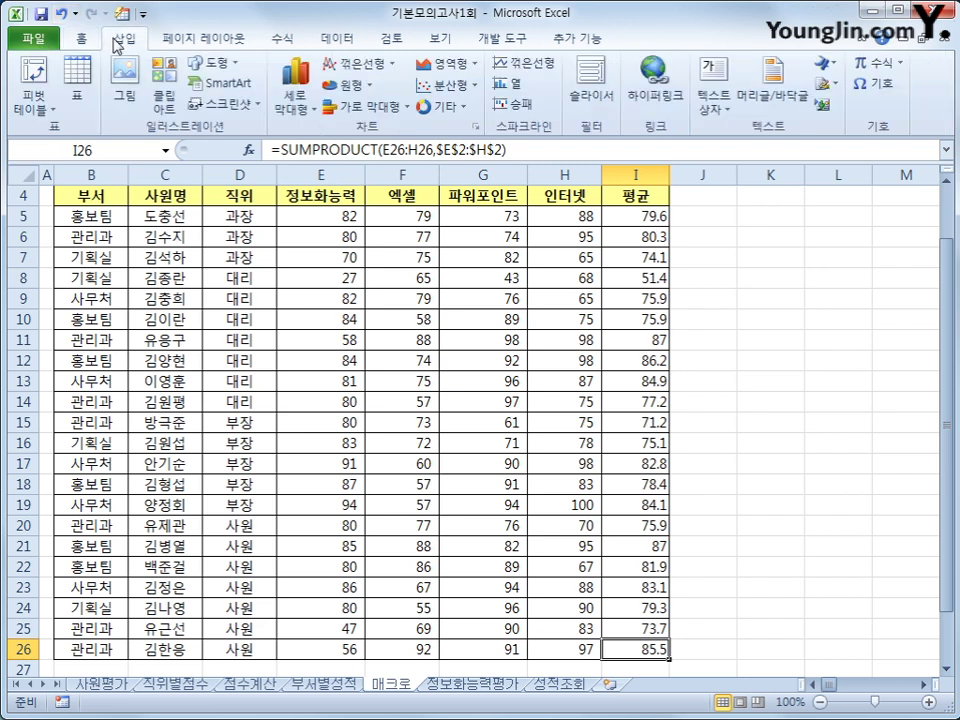
{"action": "left_click", "coordinate": [210, 62]}
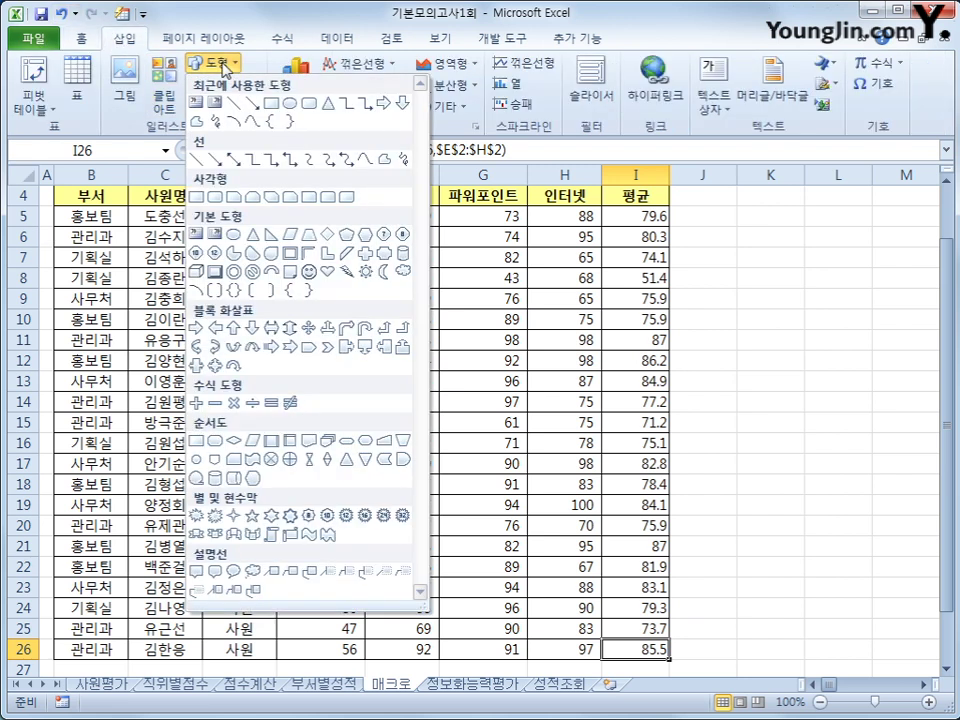
{"action": "left_click", "coordinate": [201, 199]}
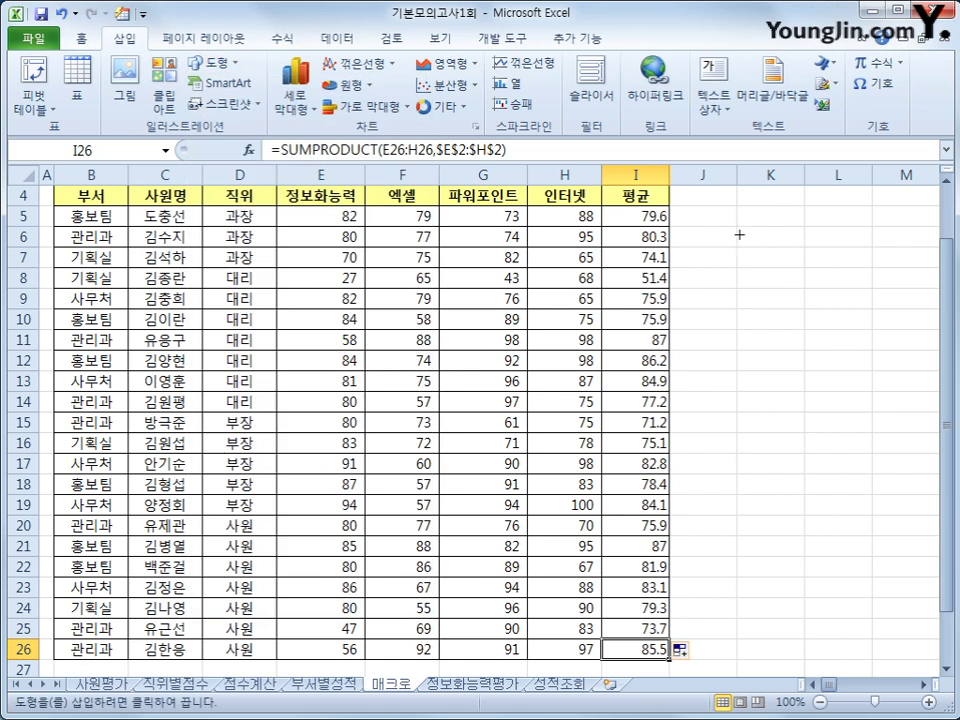
{"action": "scroll", "coordinate": [736, 250], "scroll_direction": "up", "scroll_amount": 1}
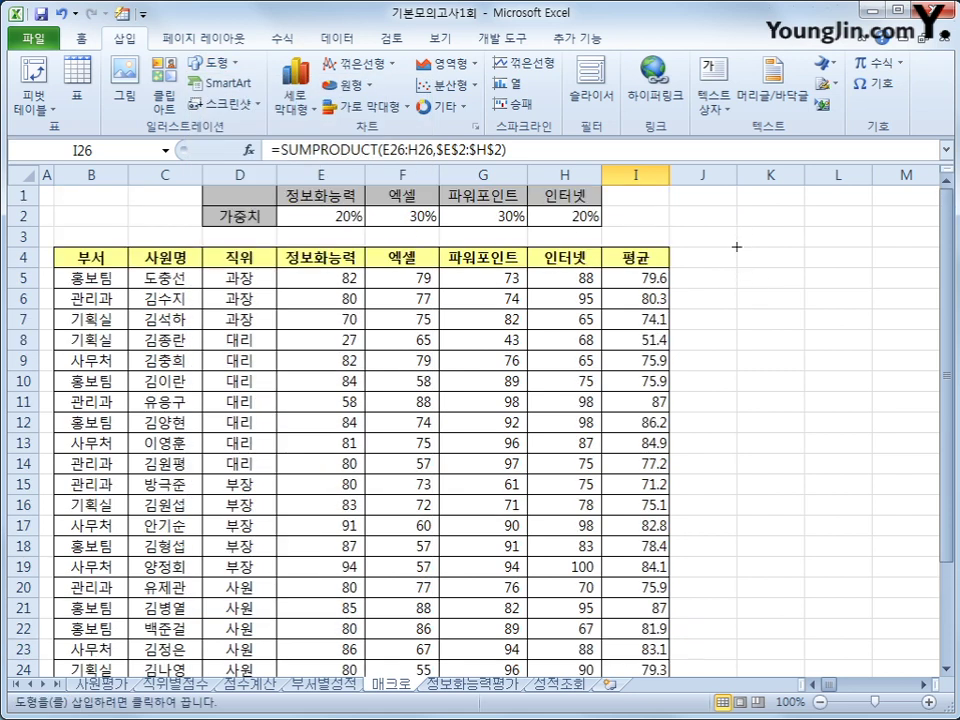
{"action": "mouse_move", "coordinate": [736, 246]}
{"action": "left_mouse_down"}
{"action": "mouse_move", "coordinate": [814, 279]}
{"action": "mouse_move", "coordinate": [851, 279]}
{"action": "left_mouse_up"}
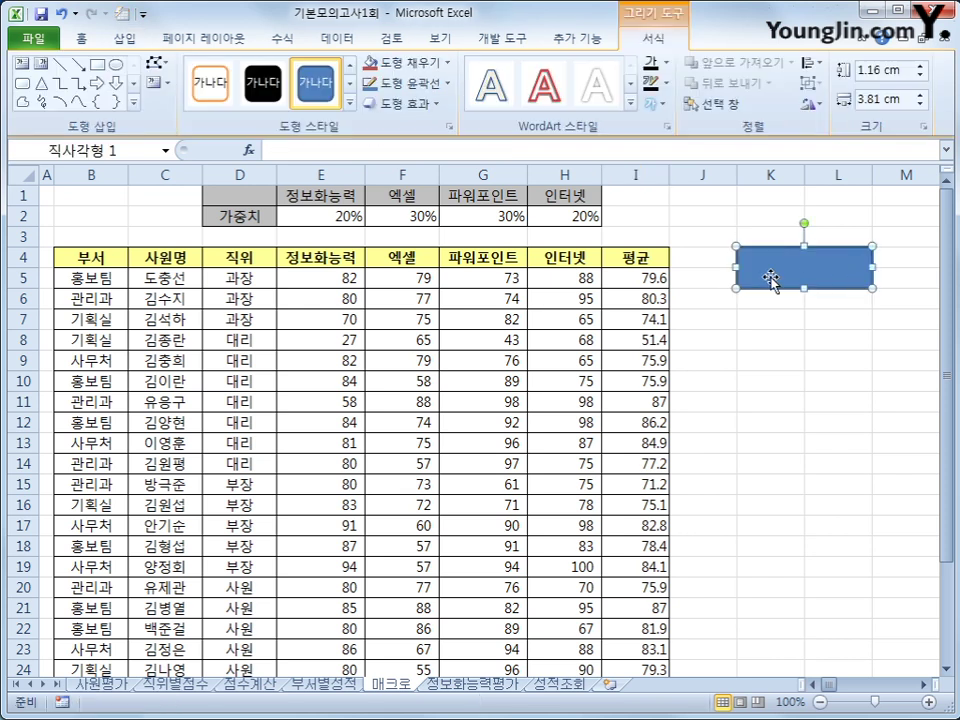
{"action": "type", "text": "v"}
{"action": "type", "text": "평균"}
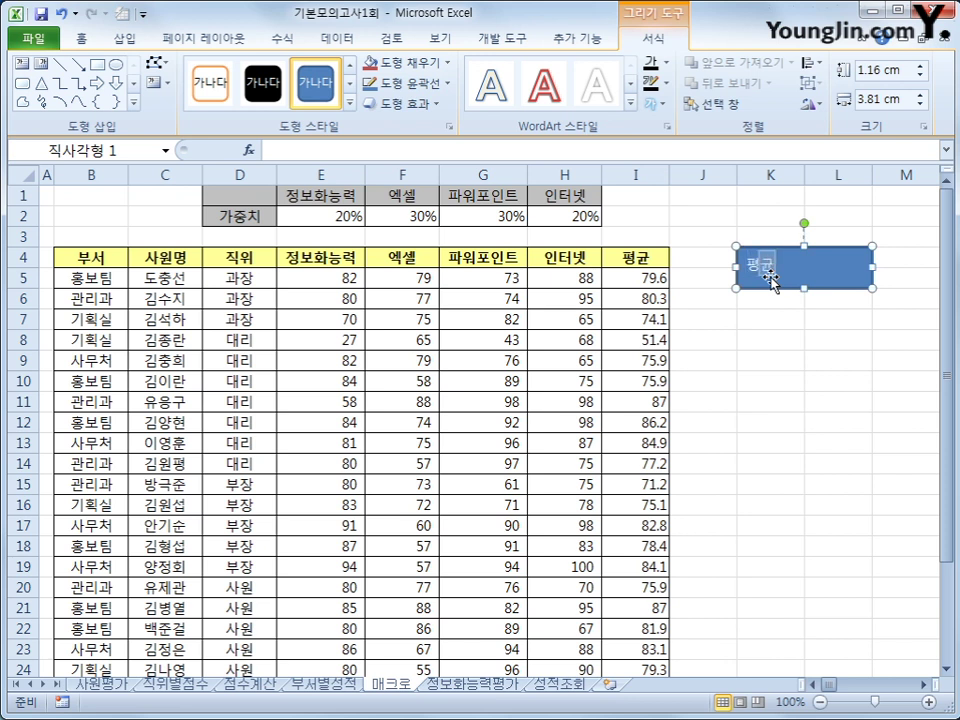
{"action": "key", "text": "Escape"}
Set the rectangle's text to the 굴림 font at size 15
{"action": "key", "text": "shift+F10"}
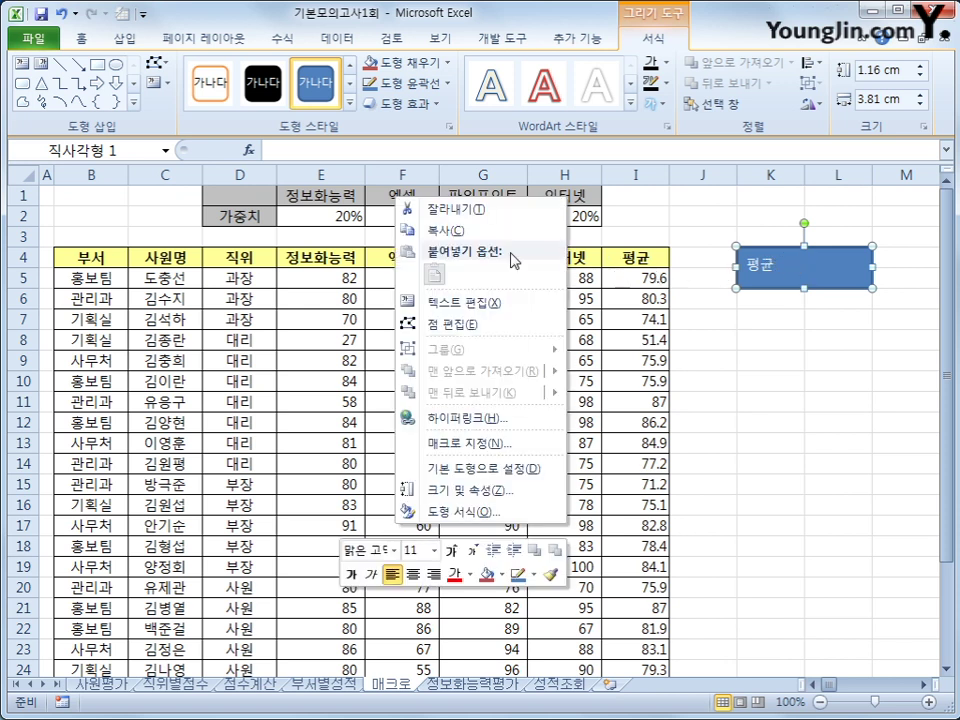
{"action": "left_click", "coordinate": [395, 550]}
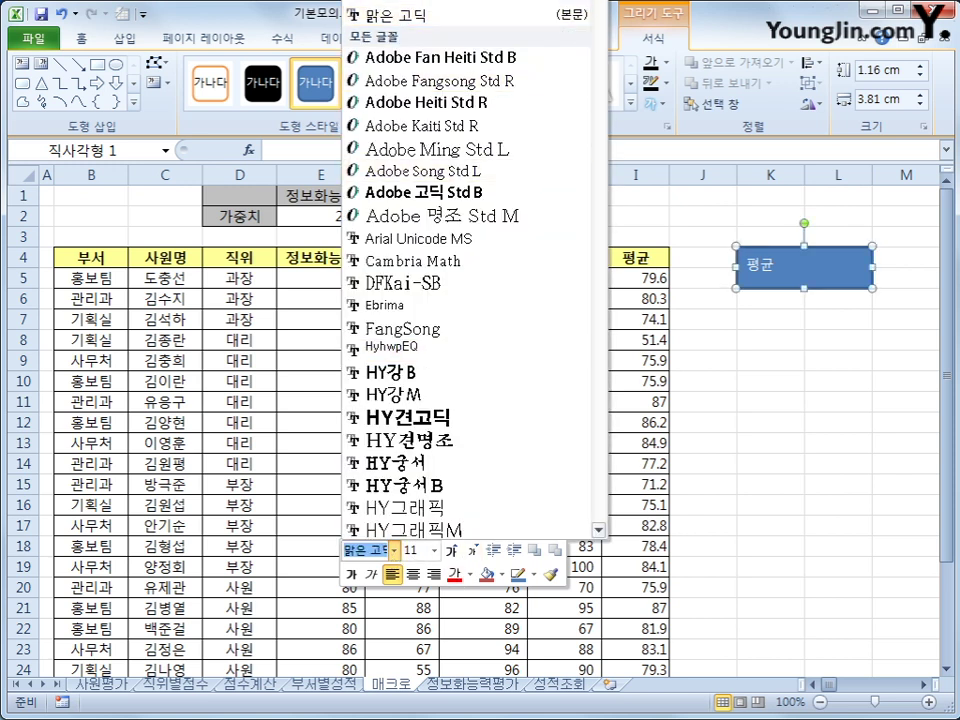
{"action": "scroll", "coordinate": [587, 40], "scroll_direction": "down", "scroll_amount": 20}
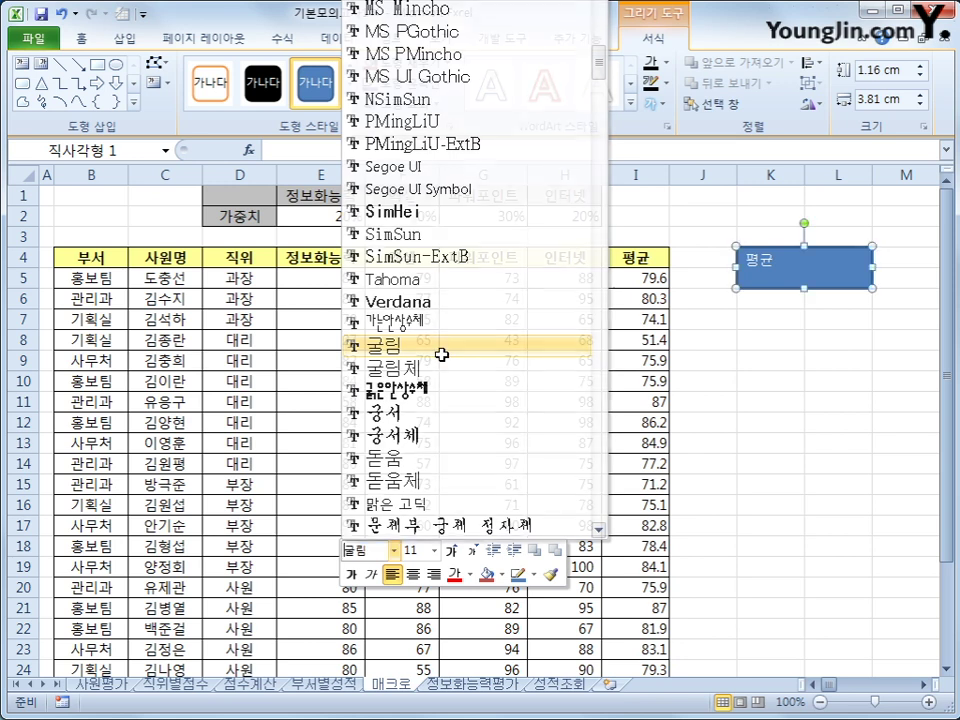
{"action": "left_click", "coordinate": [441, 355]}
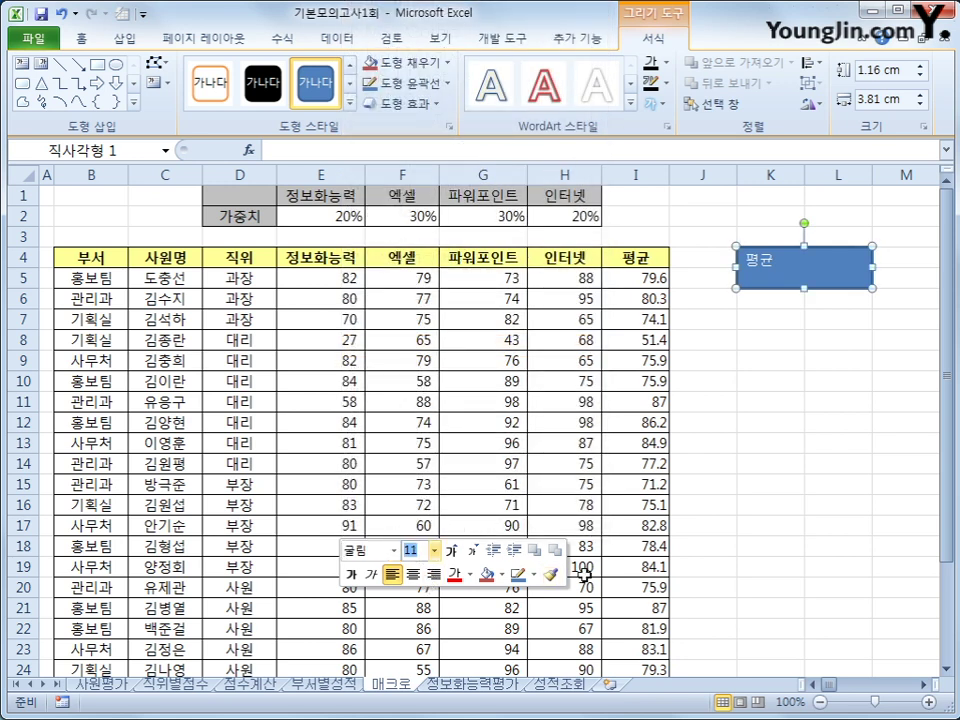
{"action": "type", "text": "15"}
{"action": "key", "text": "Return"}
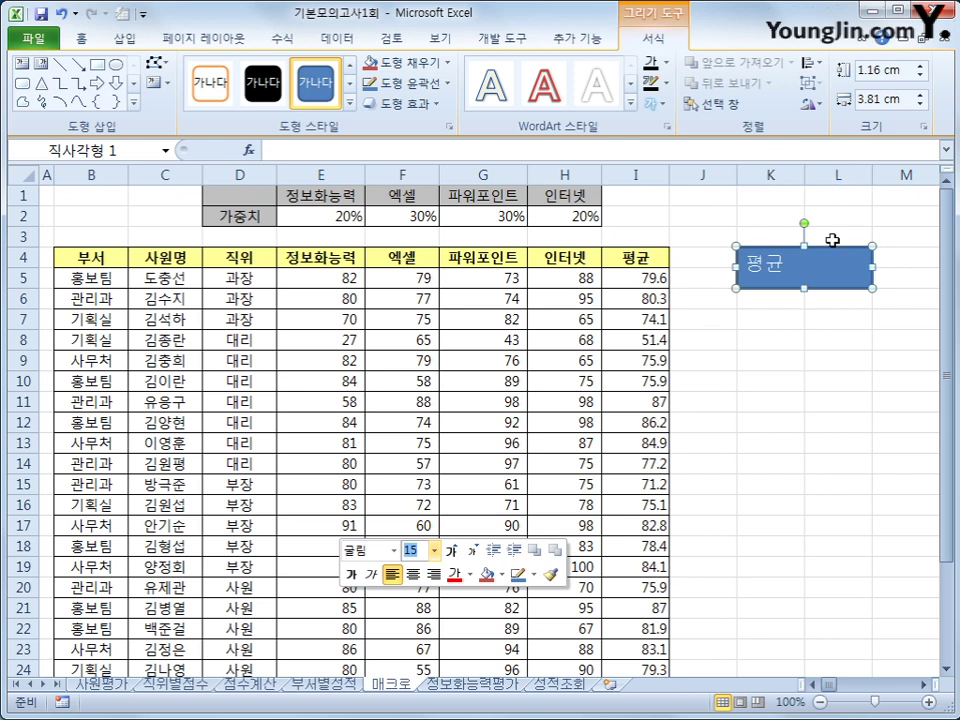
Center the rectangle's 평균 label both vertically and horizontally
{"action": "left_click", "coordinate": [81, 38]}
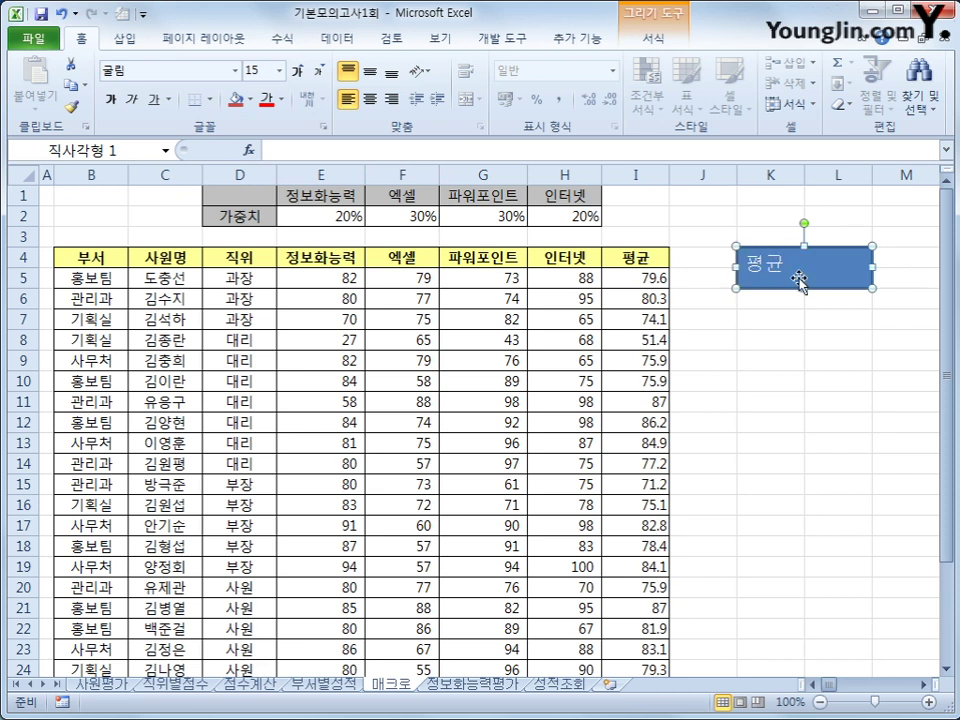
{"action": "left_click", "coordinate": [370, 72]}
{"action": "left_click", "coordinate": [370, 98]}
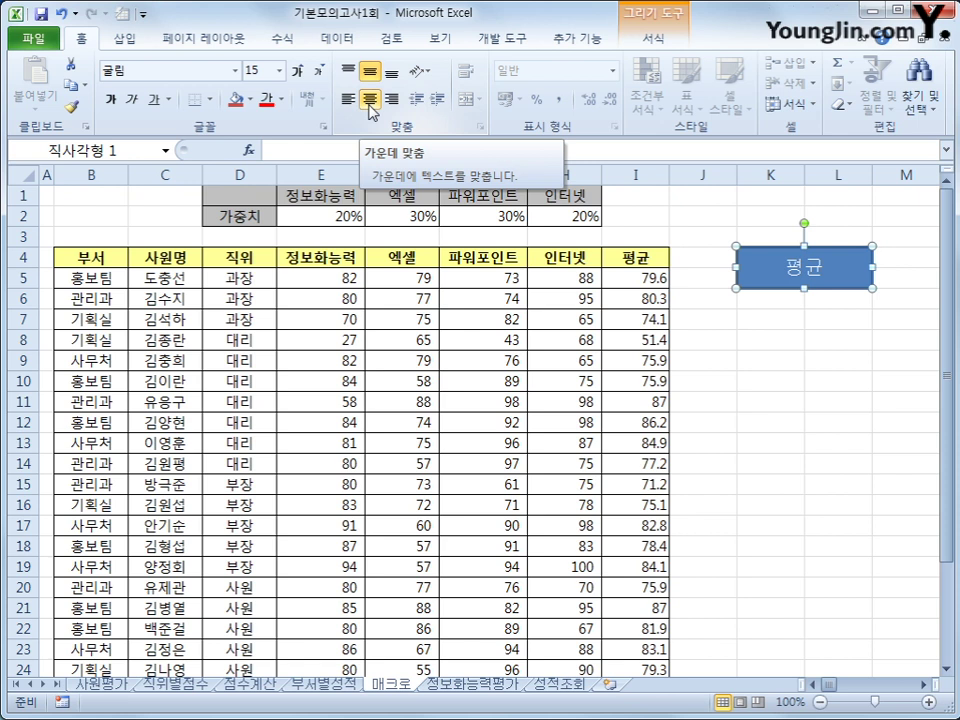
Assign the 평균 macro to the rectangle and deselect the shape
{"action": "right_click", "coordinate": [783, 252]}
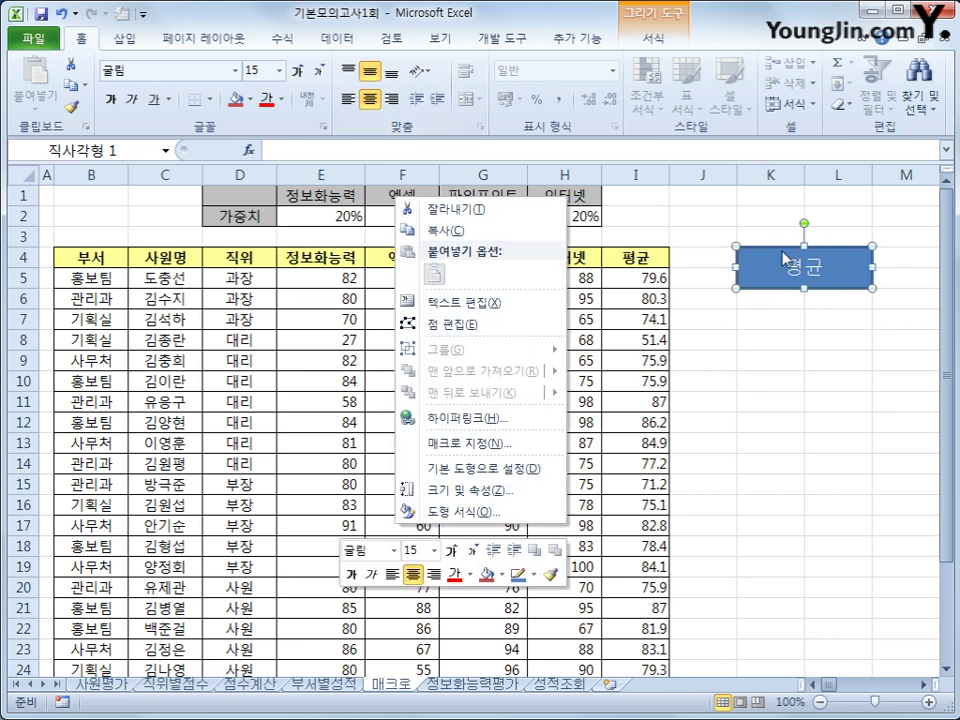
{"action": "left_click", "coordinate": [521, 445]}
{"action": "left_click", "coordinate": [350, 342]}
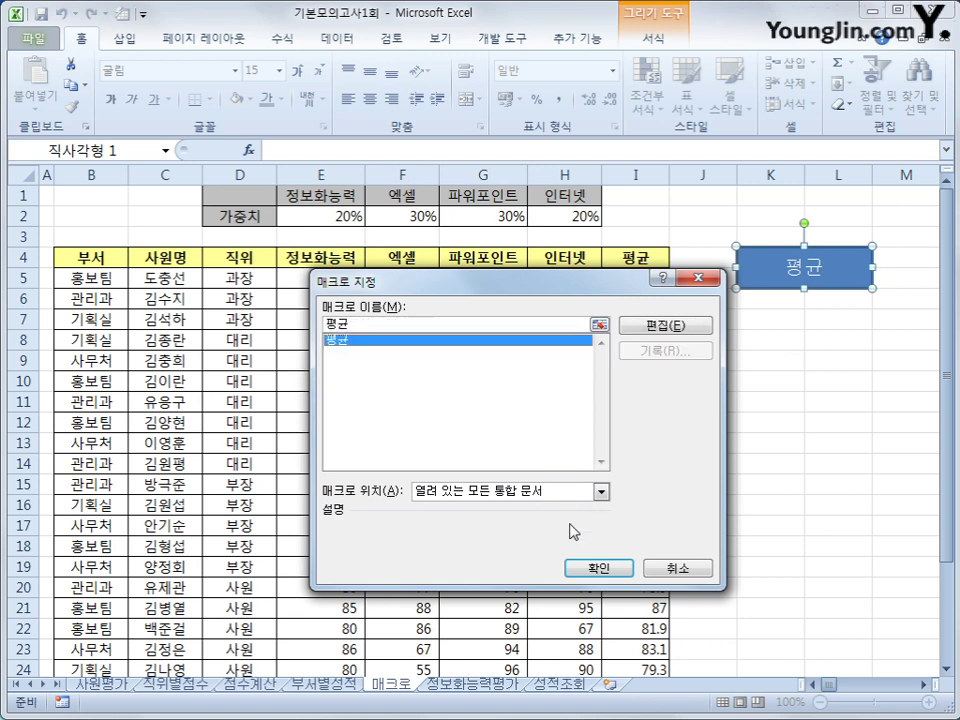
{"action": "left_click", "coordinate": [592, 567]}
{"action": "left_click", "coordinate": [906, 442]}
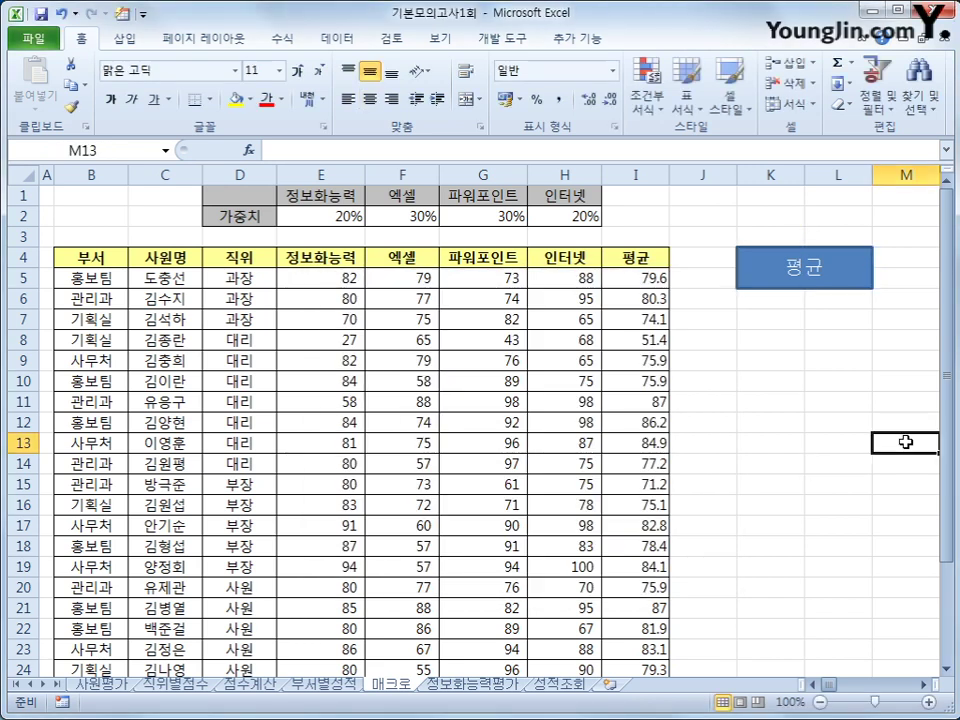
Clear the averages in I5:I26 and run the 평균 macro from the rectangle to refill the column
{"action": "left_click", "coordinate": [762, 347]}
{"action": "left_click_drag", "start_coordinate": [617, 279], "coordinate": [634, 647]}
{"action": "key", "text": "Delete"}
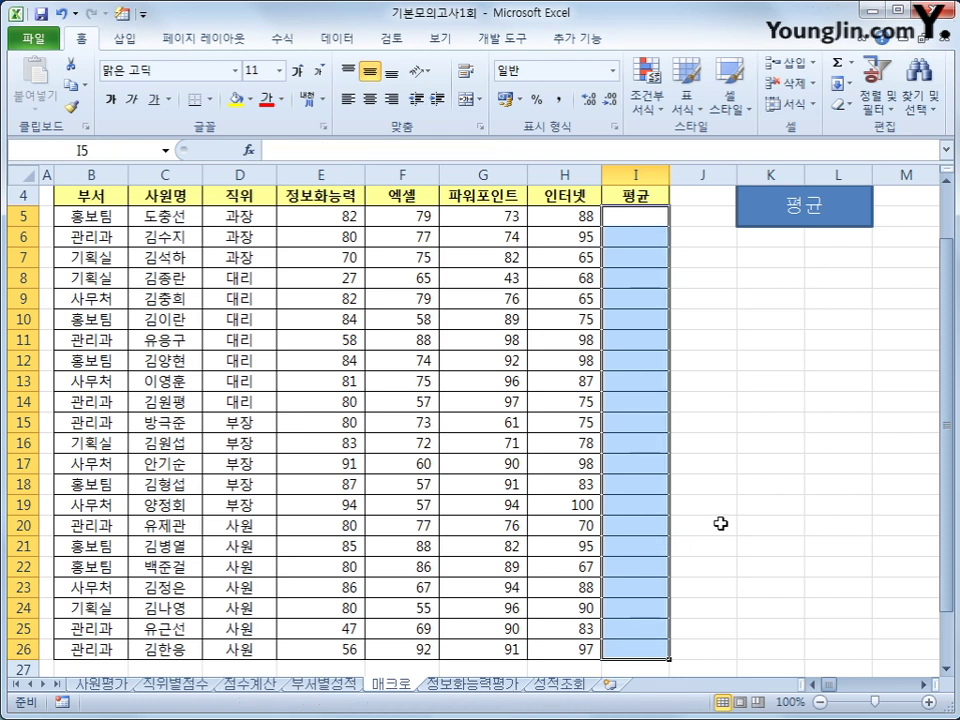
{"action": "scroll", "coordinate": [735, 450], "scroll_direction": "up", "scroll_amount": 1}
{"action": "left_click", "coordinate": [773, 288]}
{"action": "scroll", "coordinate": [726, 358], "scroll_direction": "up", "scroll_amount": 3}
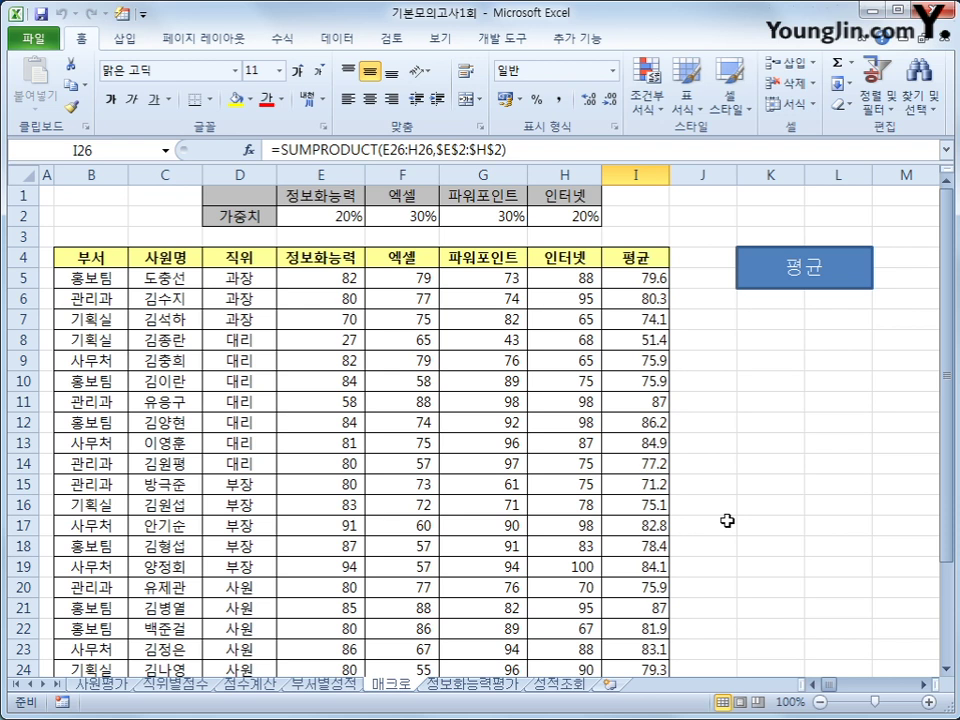
On the 정보화능력평가 sheet, switch the chart's rows and columns so the employees form the horizontal axis
{"action": "left_click", "coordinate": [493, 685]}
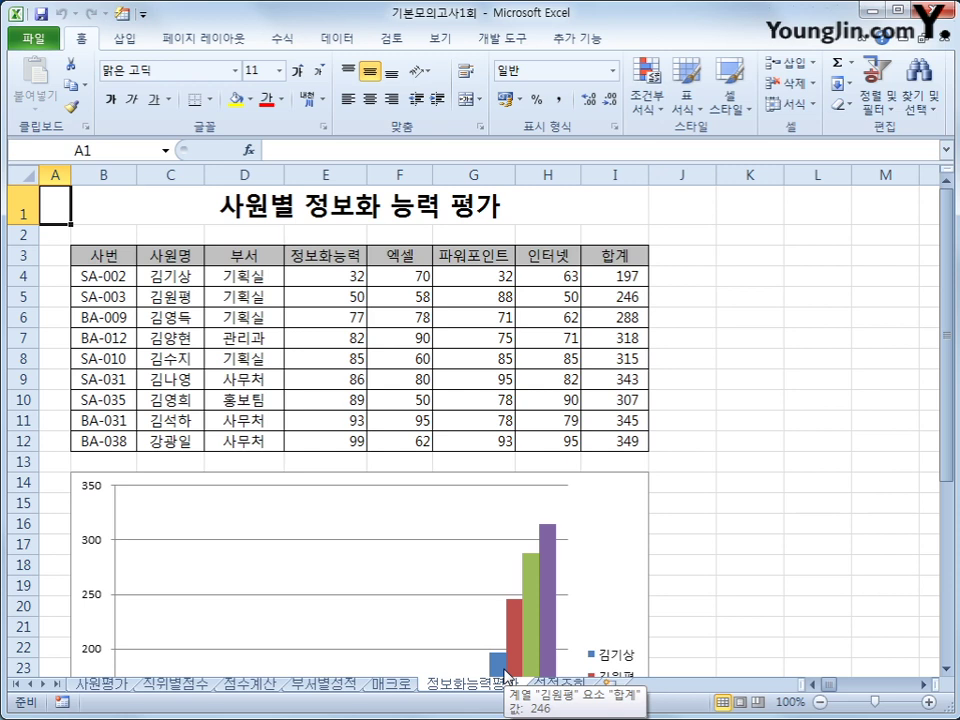
{"action": "left_click", "coordinate": [604, 506]}
{"action": "scroll", "coordinate": [604, 536], "scroll_direction": "down", "scroll_amount": 4}
{"action": "scroll", "coordinate": [602, 533], "scroll_direction": "up", "scroll_amount": 3}
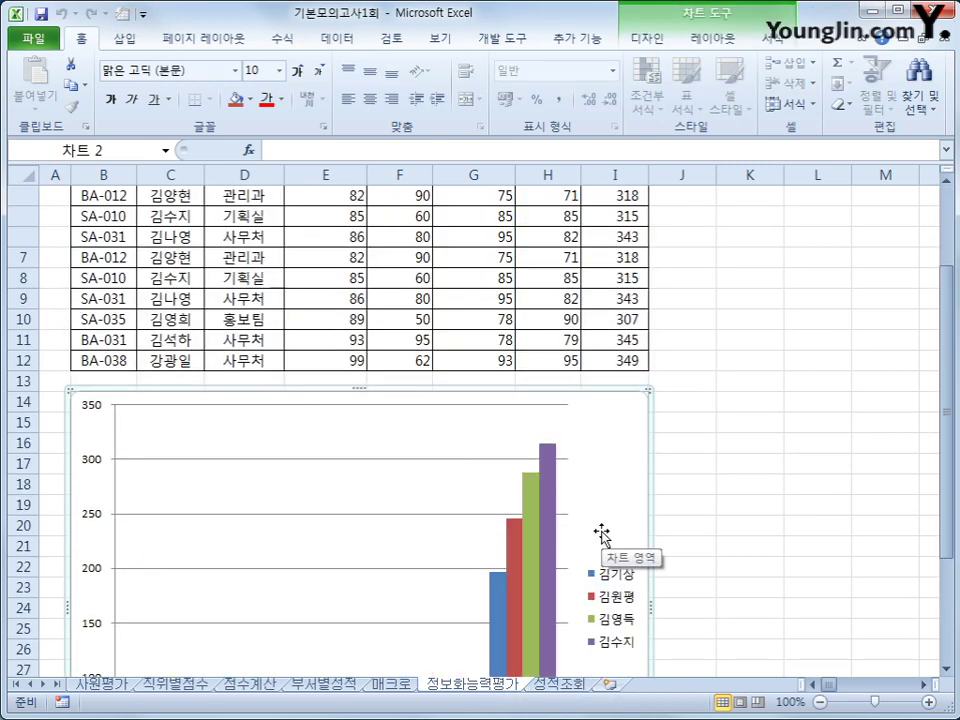
{"action": "scroll", "coordinate": [602, 533], "scroll_direction": "up", "scroll_amount": 1}
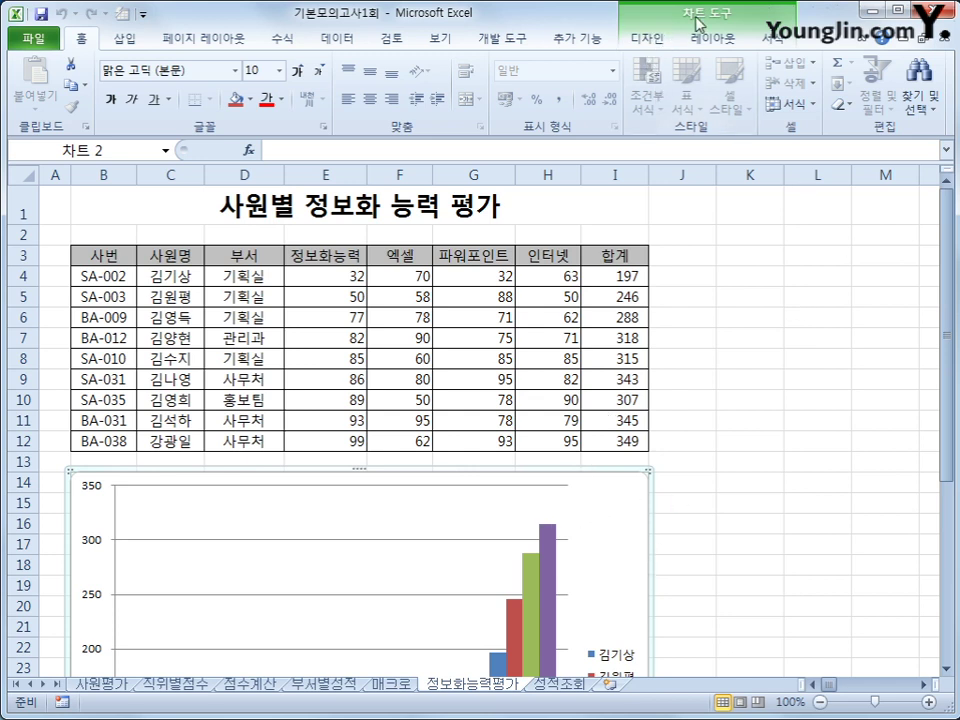
{"action": "left_click", "coordinate": [642, 45]}
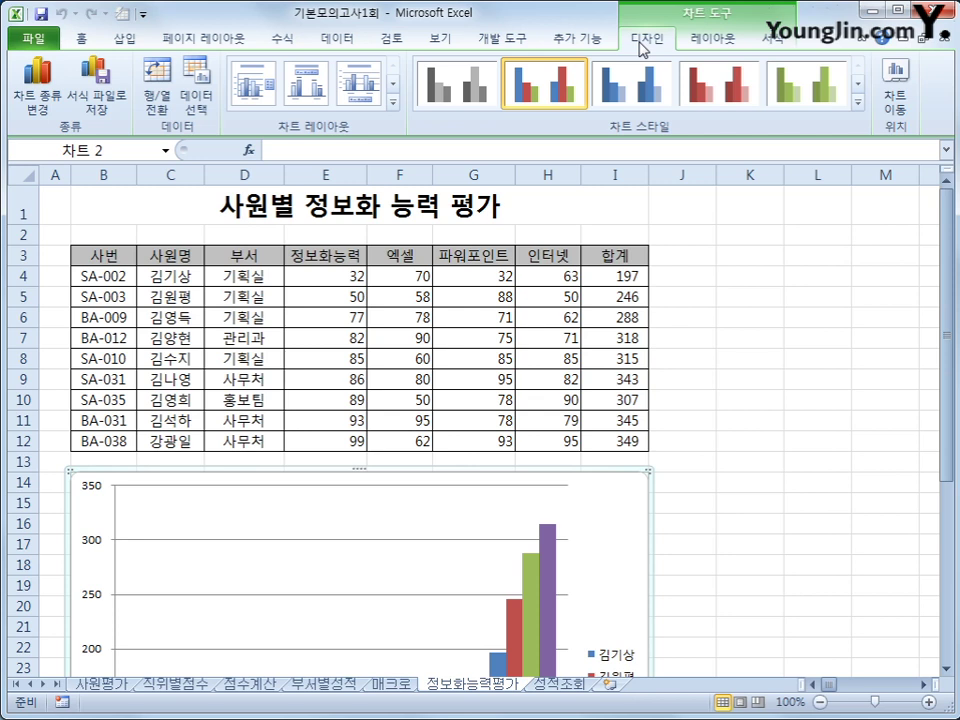
{"action": "left_click", "coordinate": [154, 116]}
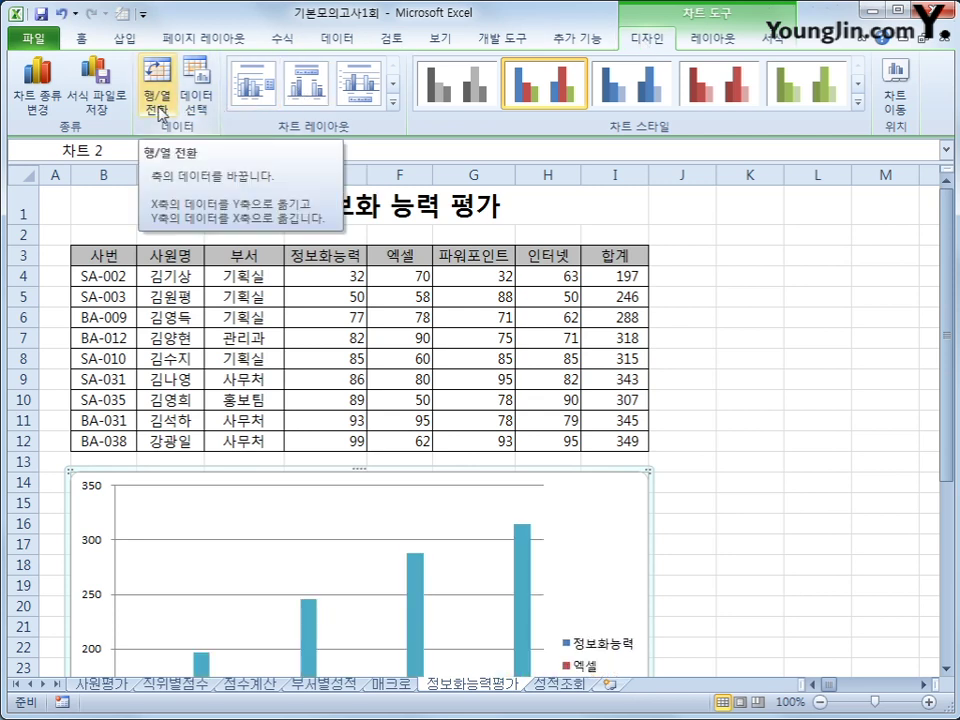
Delete the 정보화능력 series from the chart
{"action": "scroll", "coordinate": [407, 336], "scroll_direction": "down", "scroll_amount": 2}
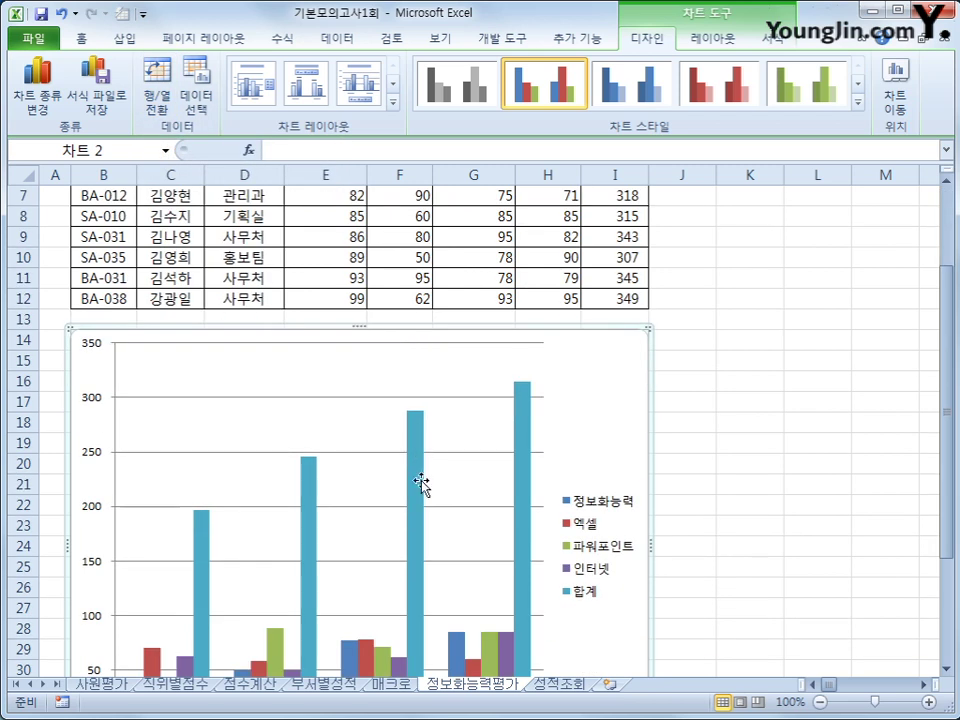
{"action": "scroll", "coordinate": [268, 561], "scroll_direction": "down", "scroll_amount": 2}
{"action": "left_click", "coordinate": [137, 583]}
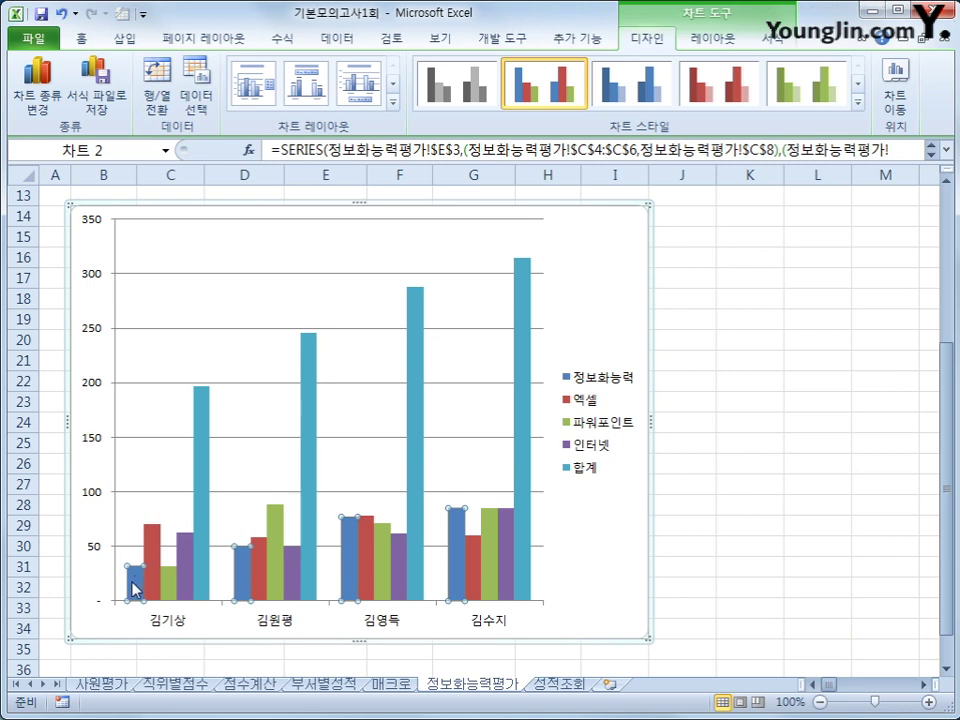
{"action": "key", "text": "Delete"}
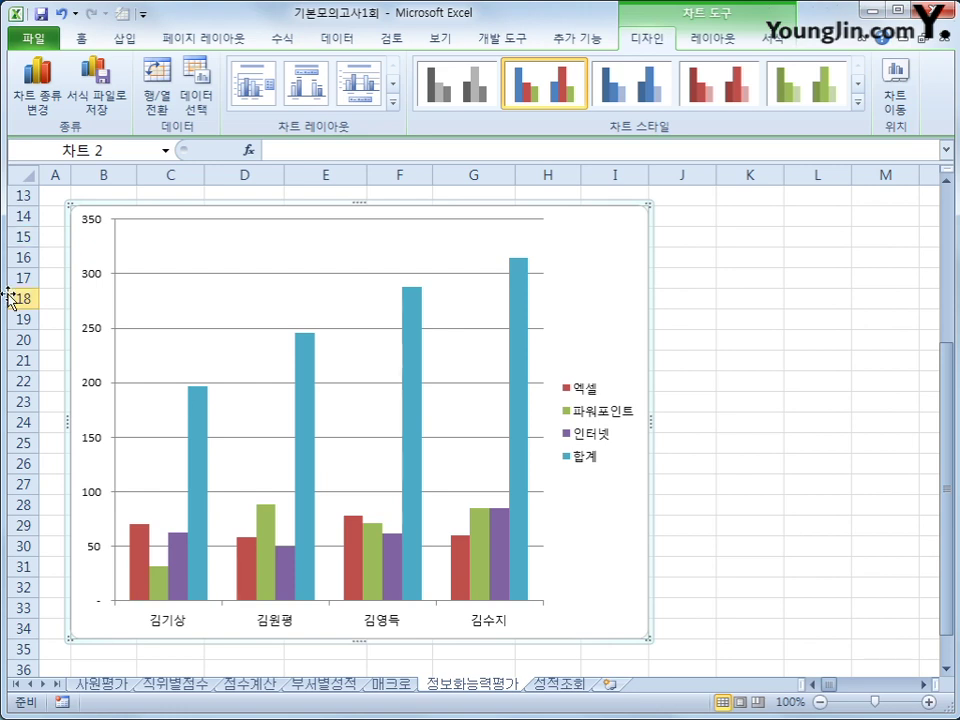
Change the chart type of the 합계 series to a line with markers
{"action": "left_click", "coordinate": [196, 428]}
{"action": "right_click", "coordinate": [196, 428]}
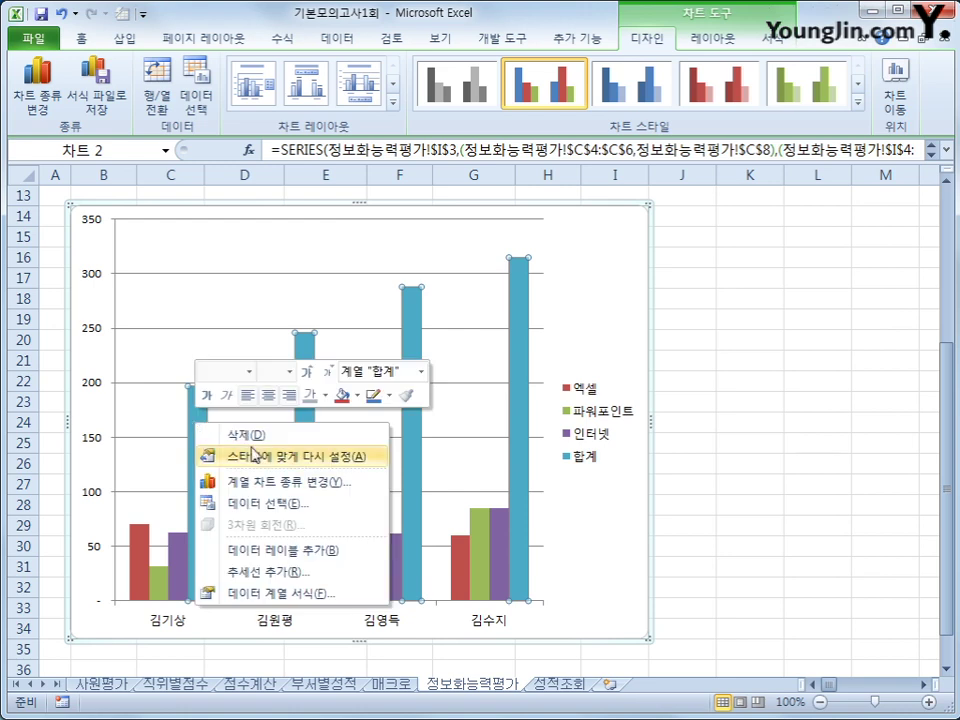
{"action": "left_click", "coordinate": [275, 484]}
{"action": "left_click", "coordinate": [596, 372]}
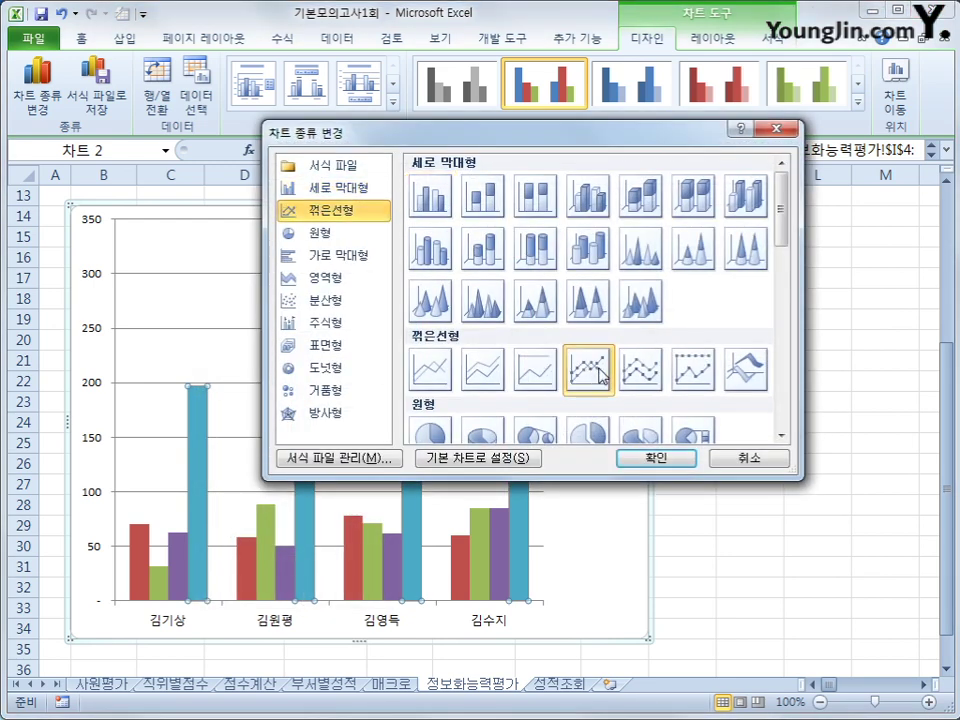
{"action": "left_click", "coordinate": [658, 460]}
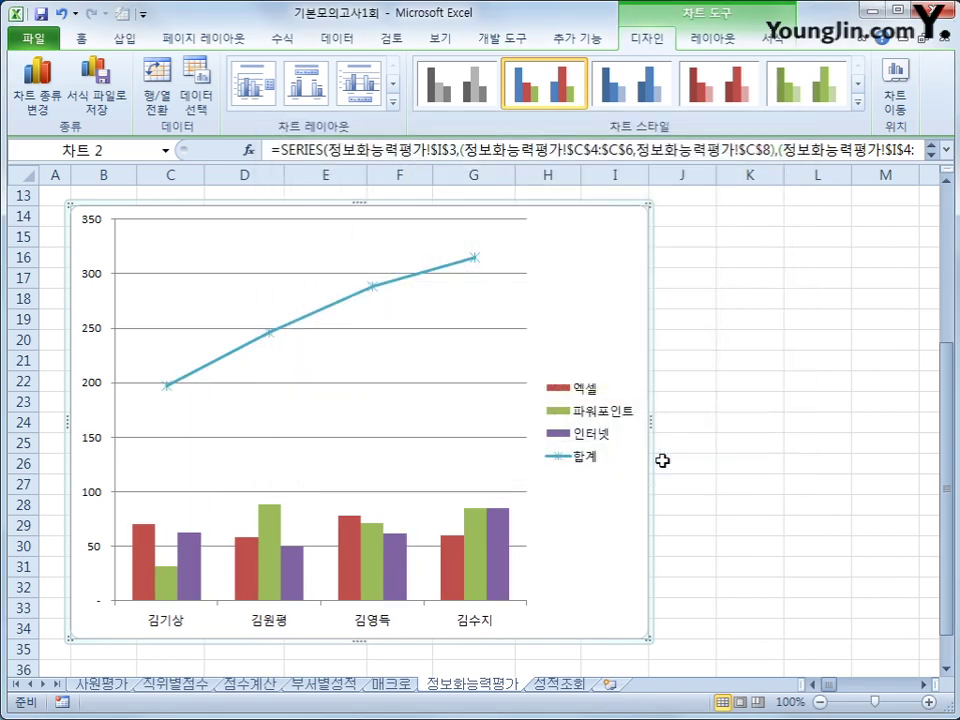
Plot the 합계 line series on the secondary axis (보조 축)
{"action": "left_click", "coordinate": [374, 287]}
{"action": "right_click", "coordinate": [374, 289]}
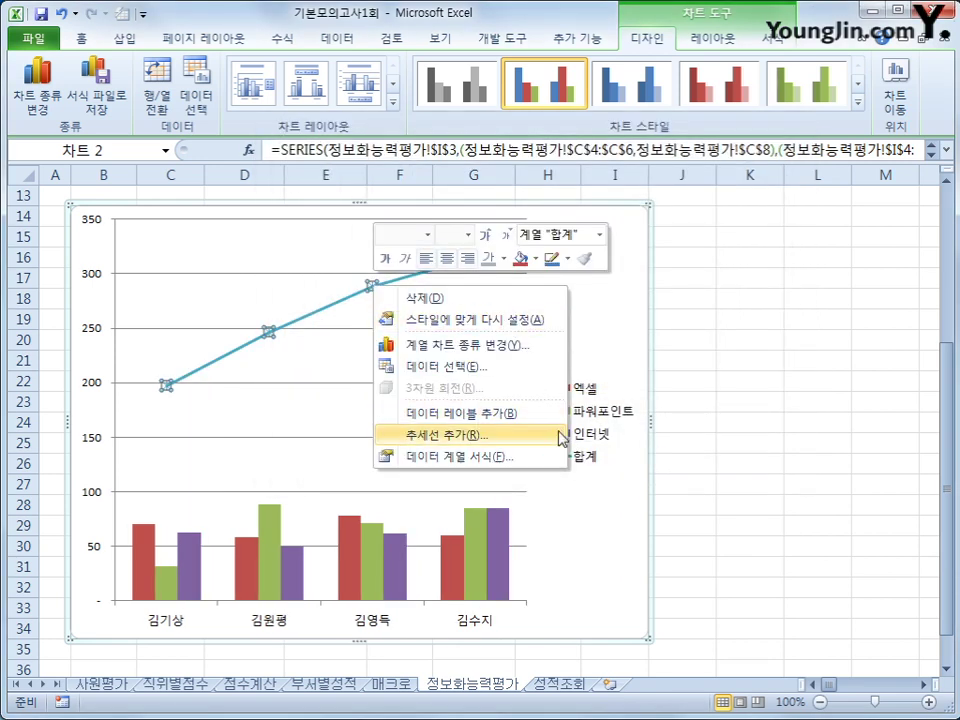
{"action": "left_click", "coordinate": [547, 458]}
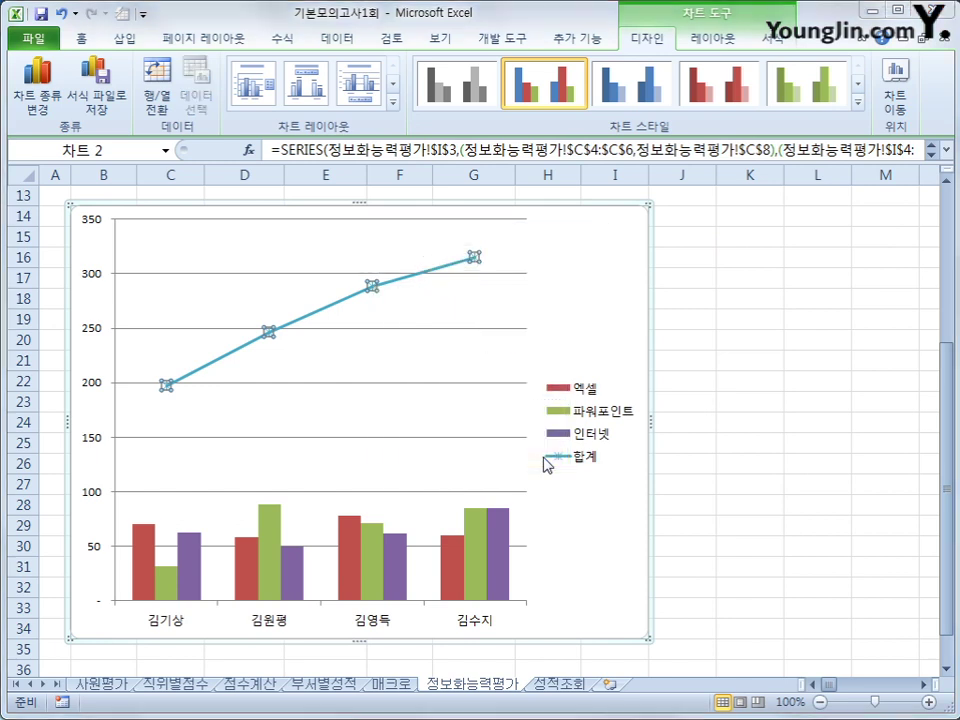
{"action": "left_click", "coordinate": [468, 220]}
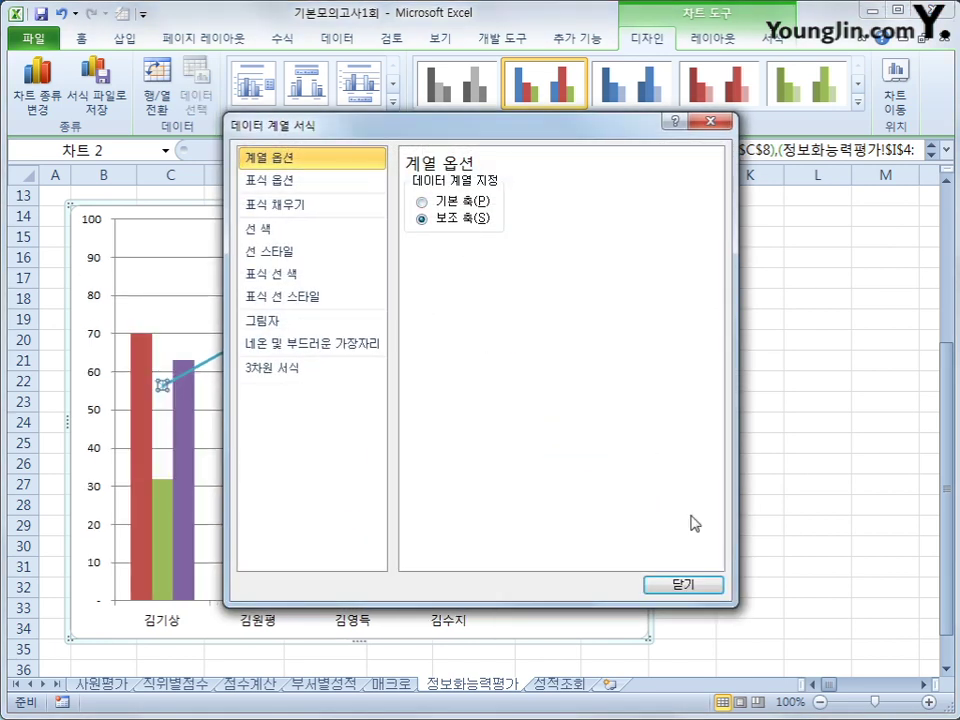
{"action": "left_click", "coordinate": [711, 584]}
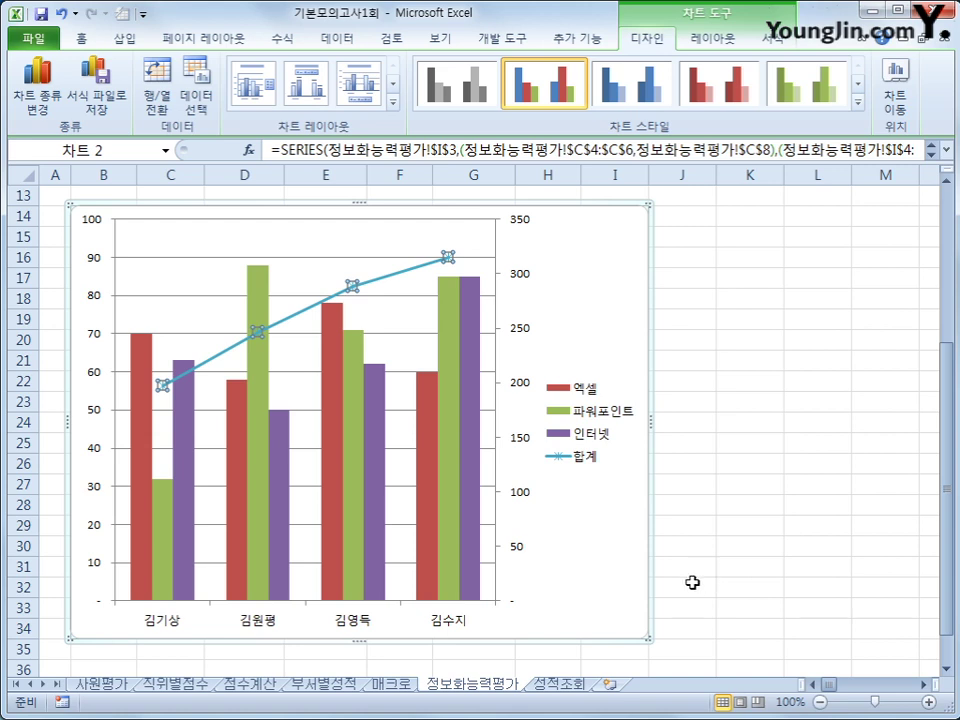
Add a linear trendline (선형 추세선) to the 엑셀 series
{"action": "left_click", "coordinate": [142, 418]}
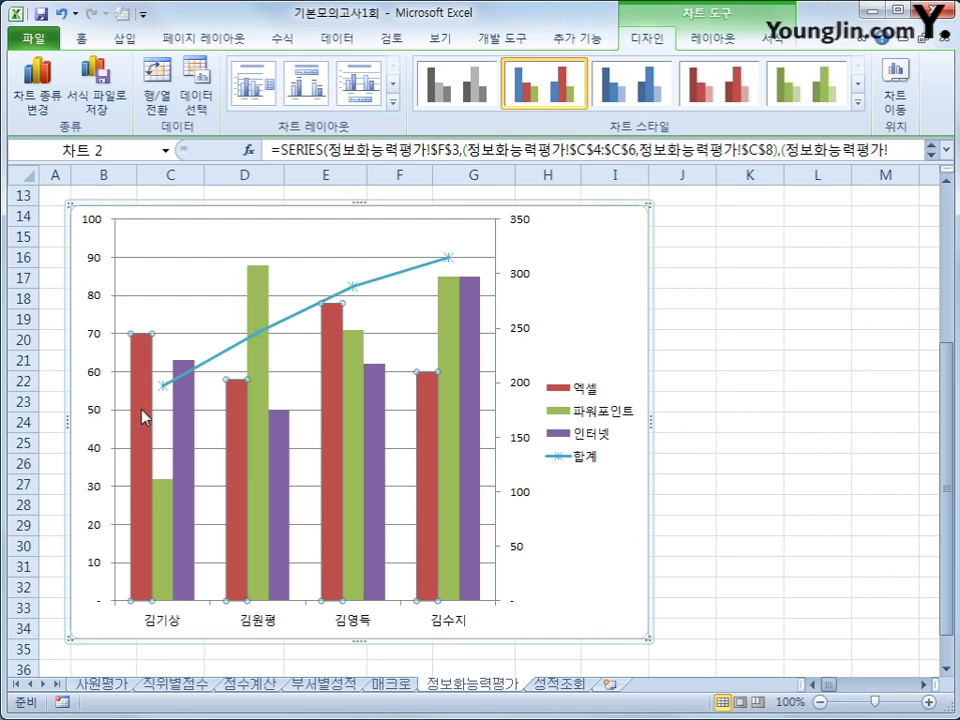
{"action": "left_click", "coordinate": [711, 40]}
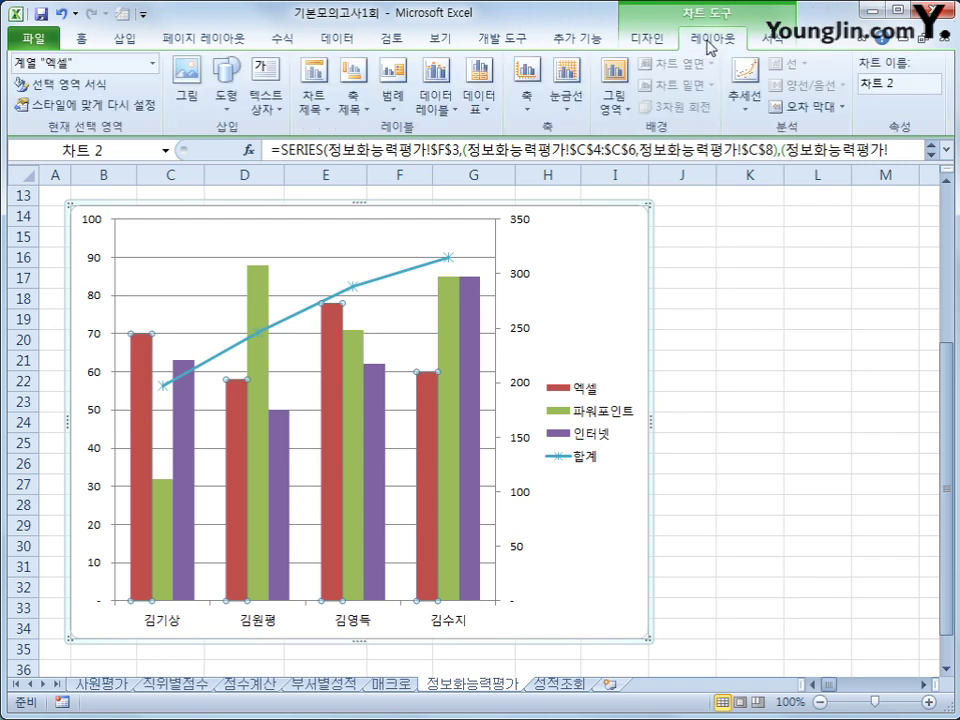
{"action": "left_click", "coordinate": [745, 100]}
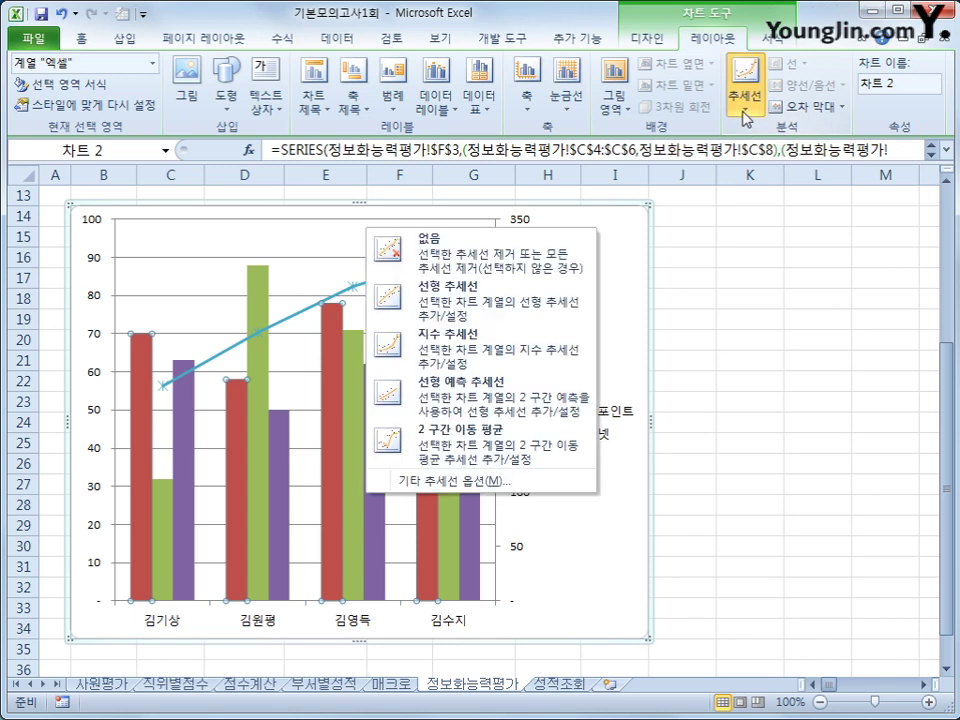
{"action": "left_click", "coordinate": [448, 299]}
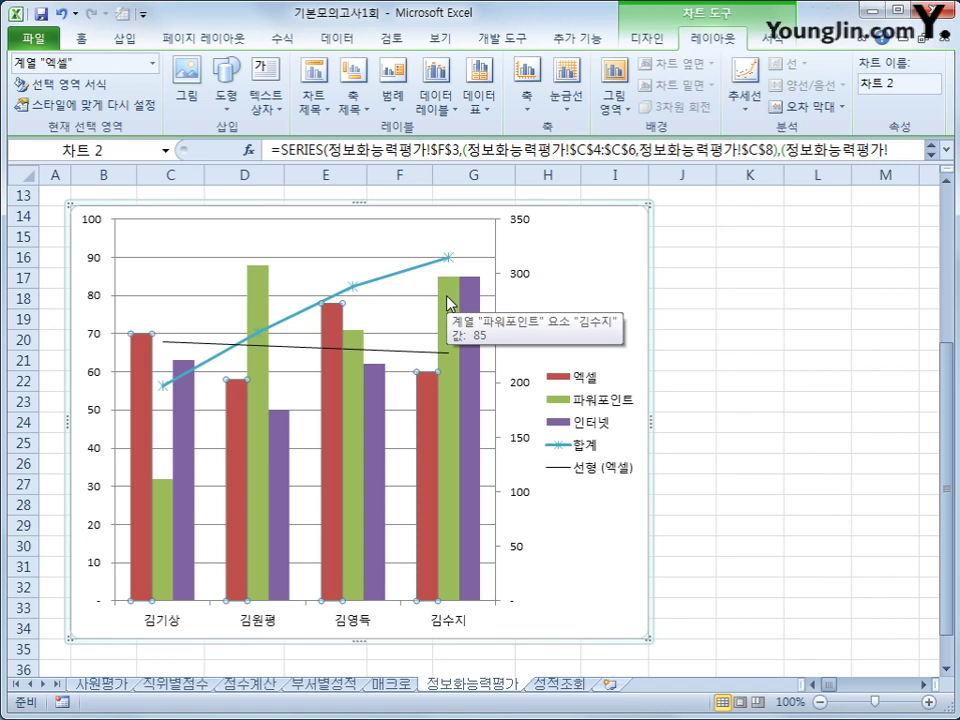
{"action": "left_click", "coordinate": [575, 299]}
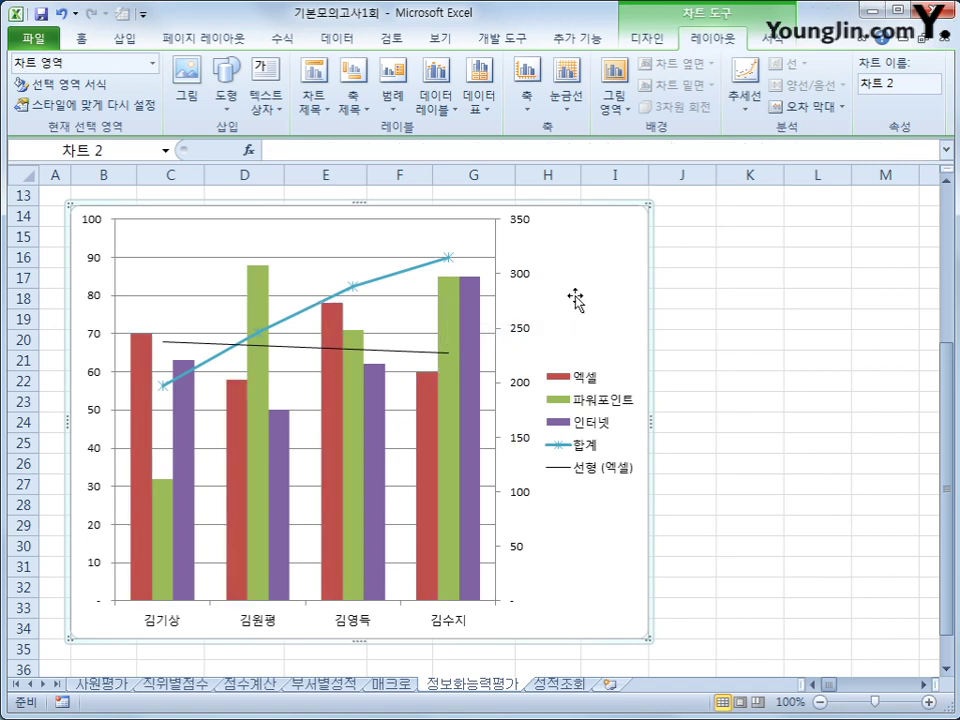
Add a chart title above the plot area with the text 기획실 정보화 평가
{"action": "left_click", "coordinate": [315, 102]}
{"action": "left_click", "coordinate": [365, 238]}
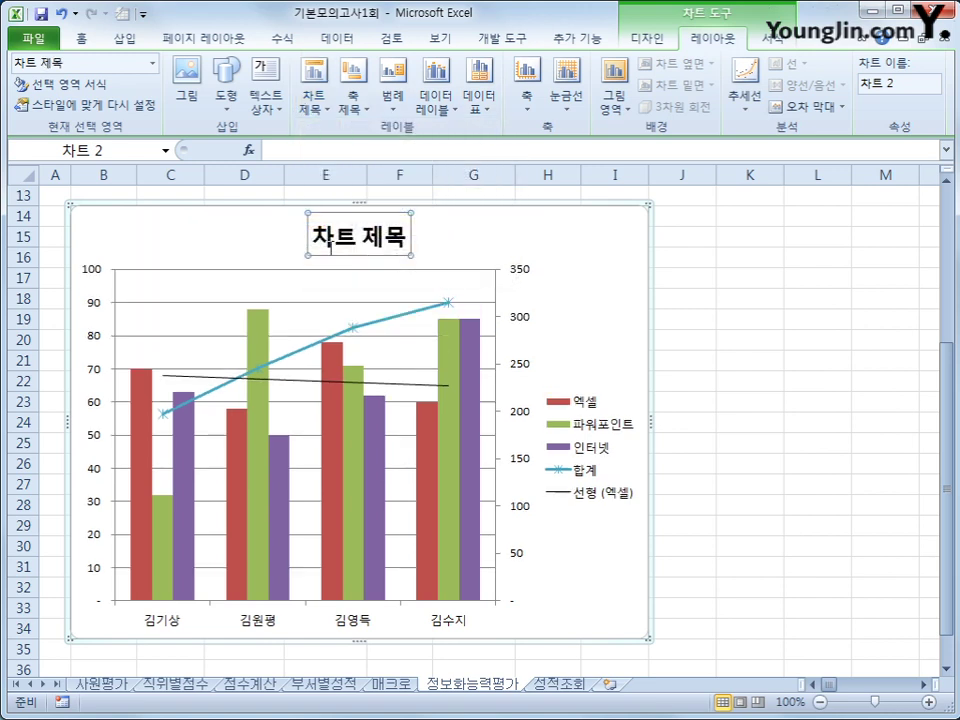
{"action": "left_click_drag", "start_coordinate": [317, 235], "coordinate": [405, 258]}
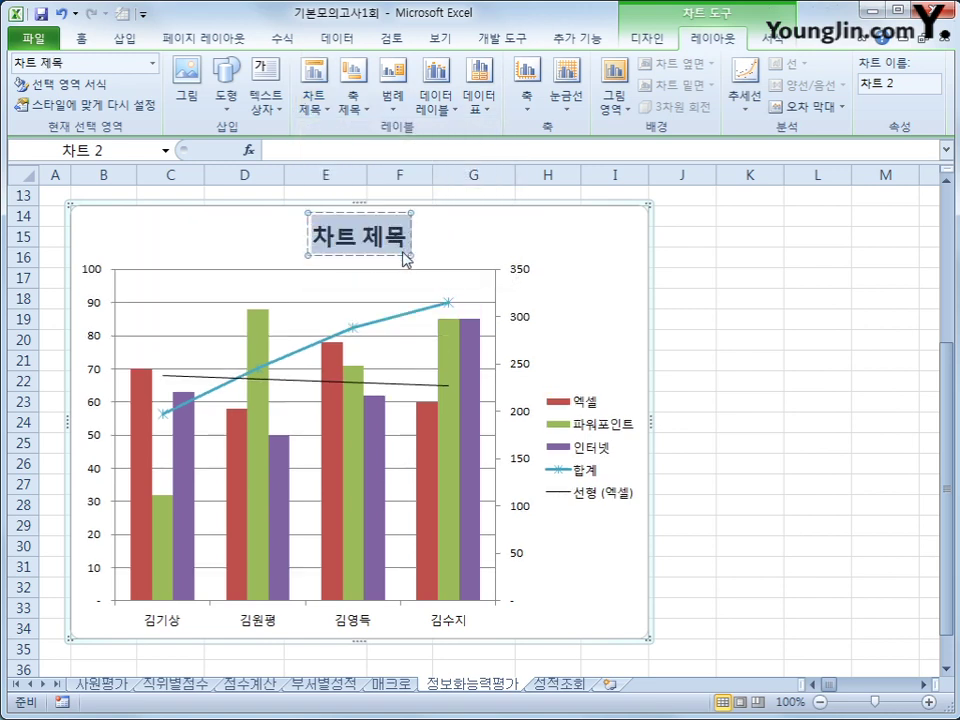
{"action": "type", "text": "기획실"}
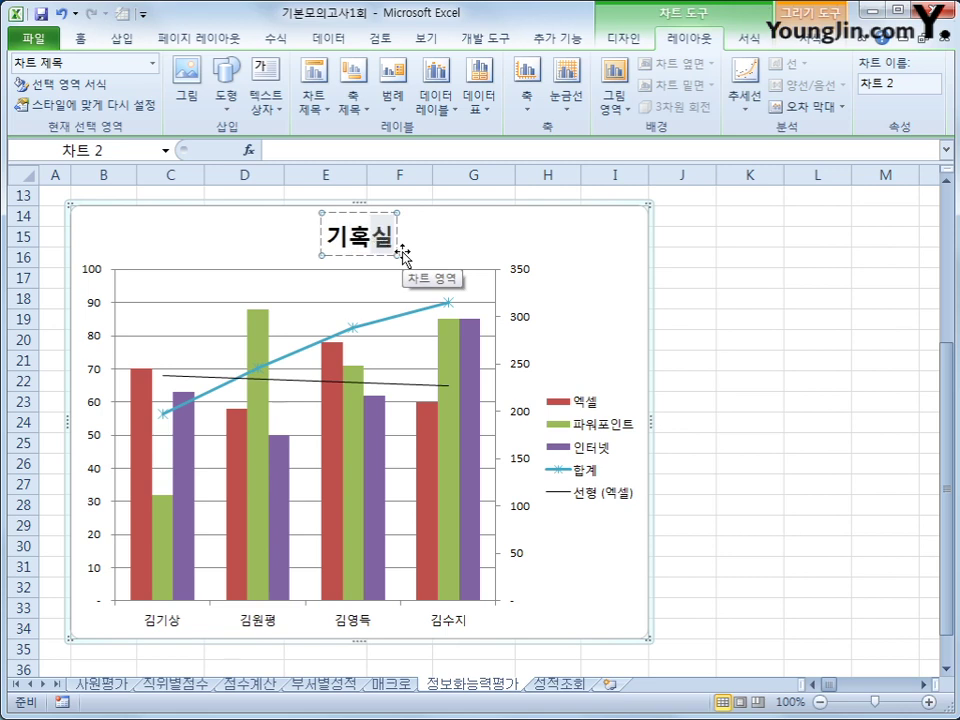
{"action": "key", "text": "BackSpace"}
{"action": "key", "text": "BackSpace"}
{"action": "key", "text": "BackSpace"}
{"action": "type", "text": "획실"}
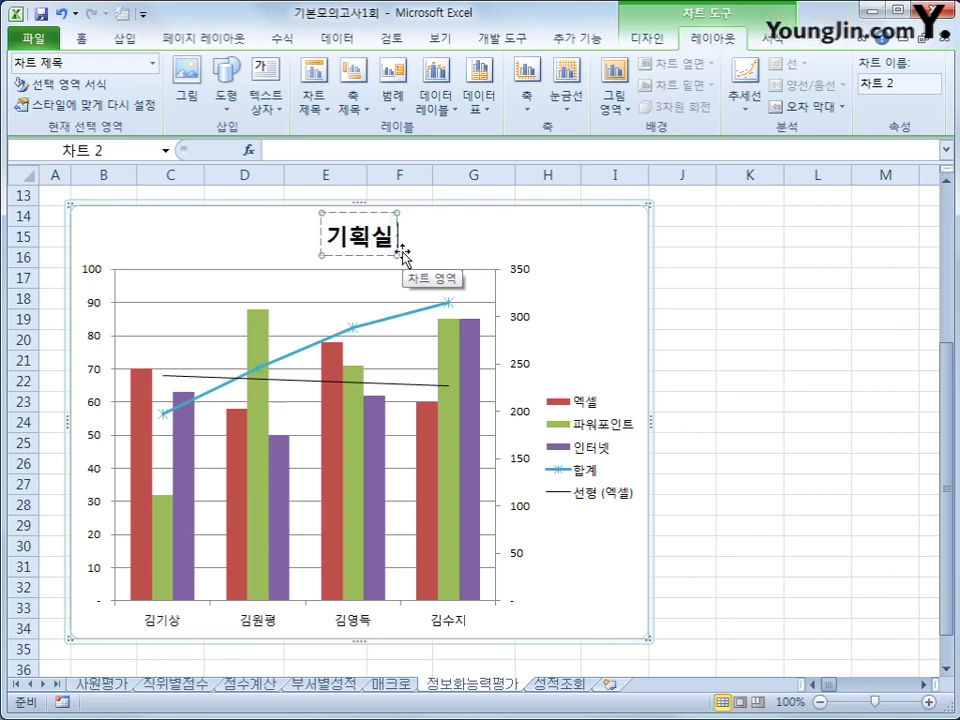
{"action": "type", "text": " 정보화 평가"}
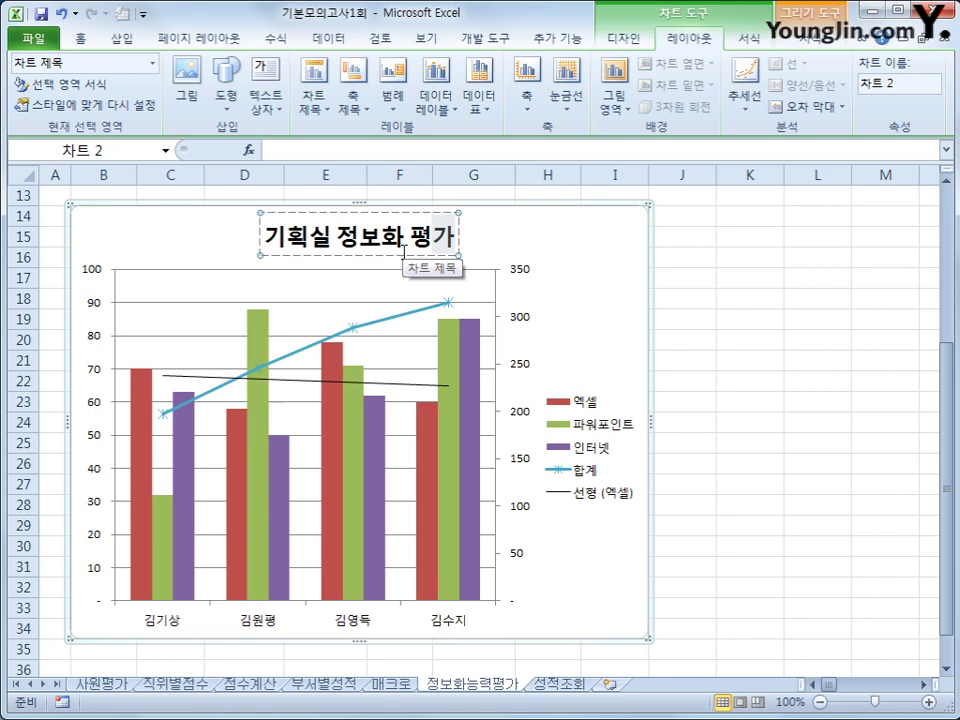
Set the chart title's font size to 15
{"action": "left_click", "coordinate": [413, 213]}
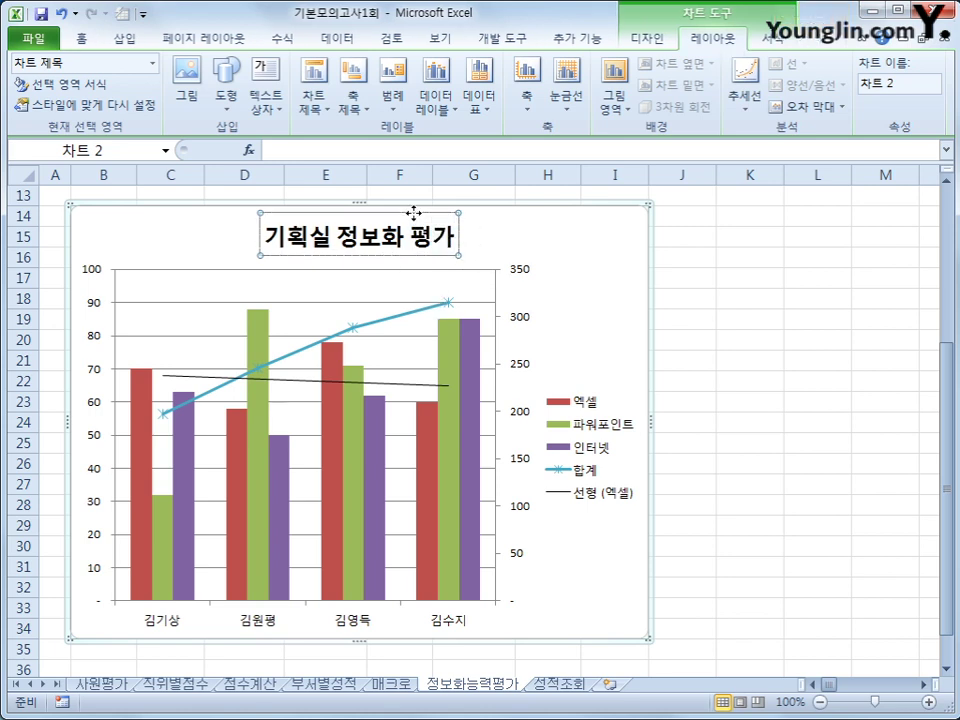
{"action": "right_click", "coordinate": [413, 213]}
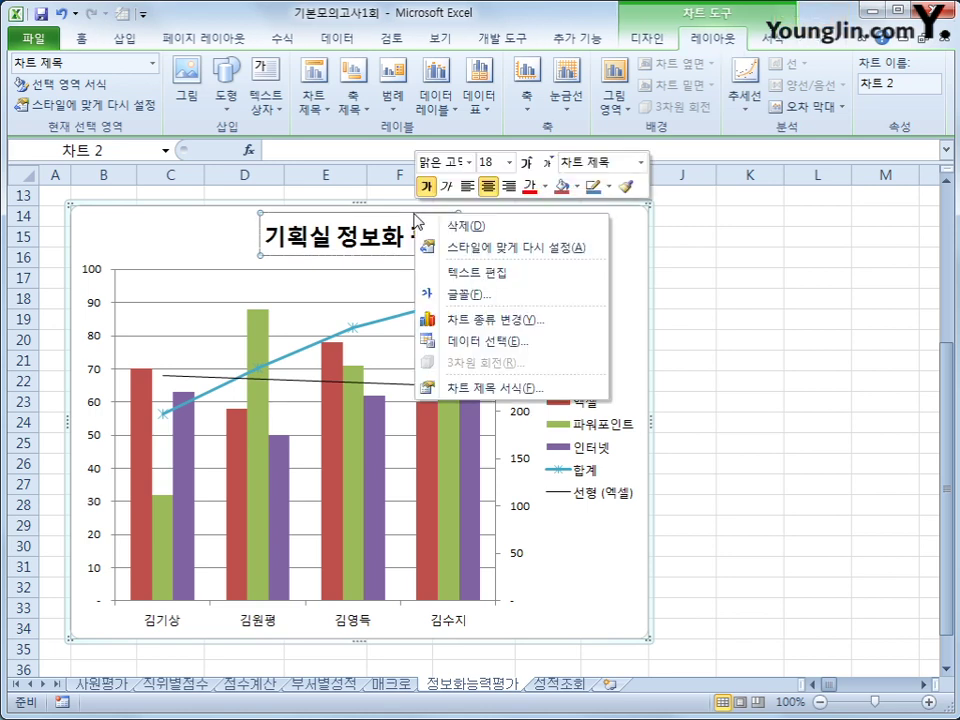
{"action": "left_click", "coordinate": [486, 161]}
{"action": "type", "text": "15"}
{"action": "key", "text": "Return"}
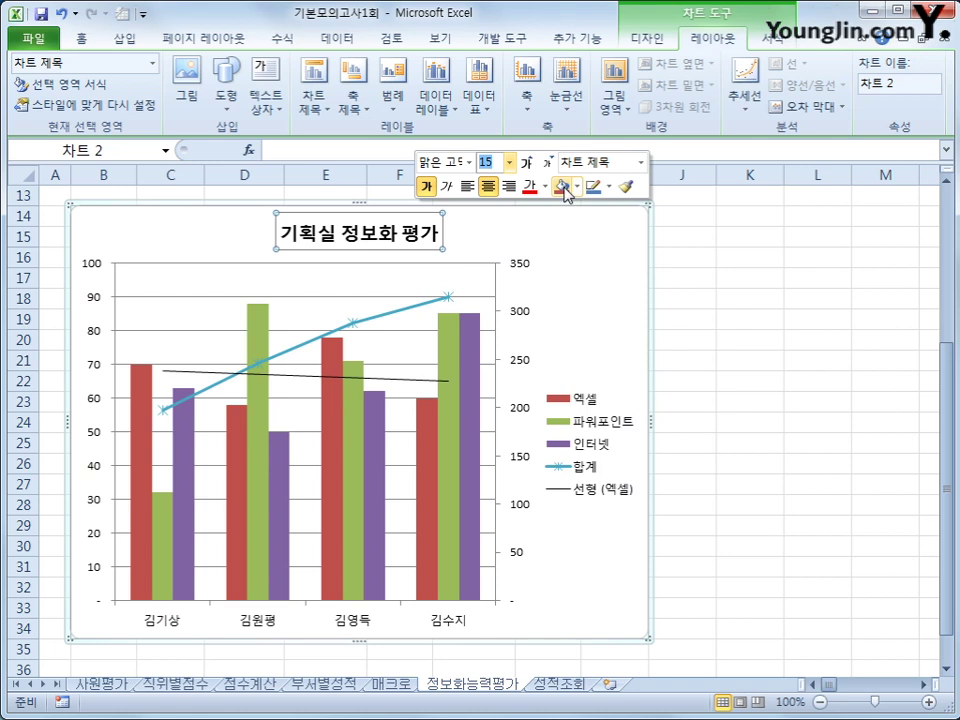
Draw a block-arrow pentagon (오각형) over the chart title, about 5.45 cm wide and 1.35 cm high
{"action": "left_click", "coordinate": [222, 100]}
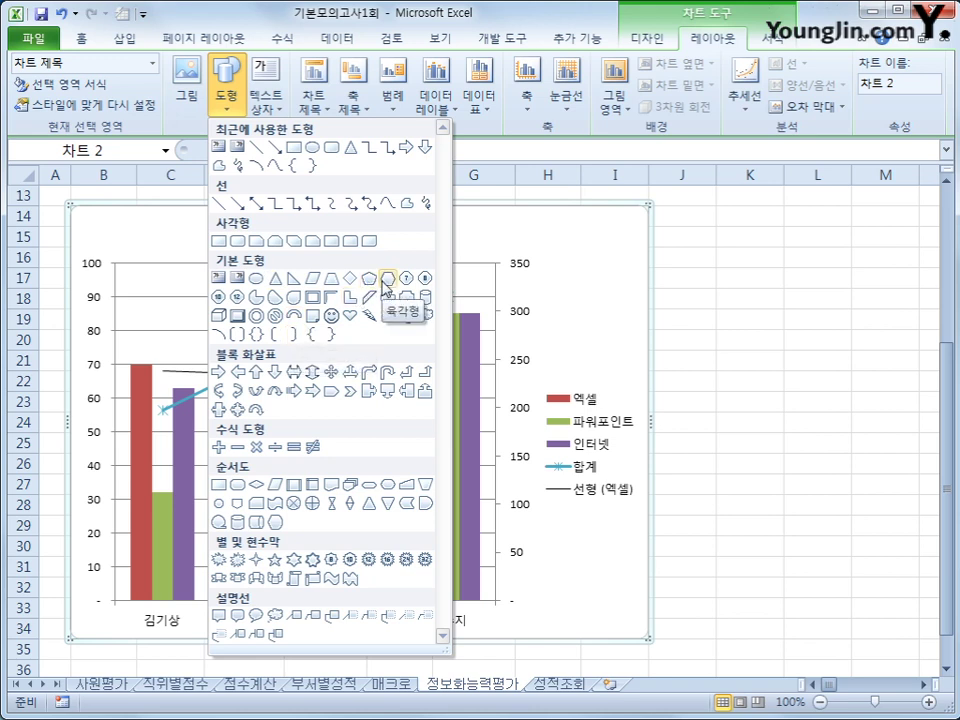
{"action": "left_click", "coordinate": [330, 396]}
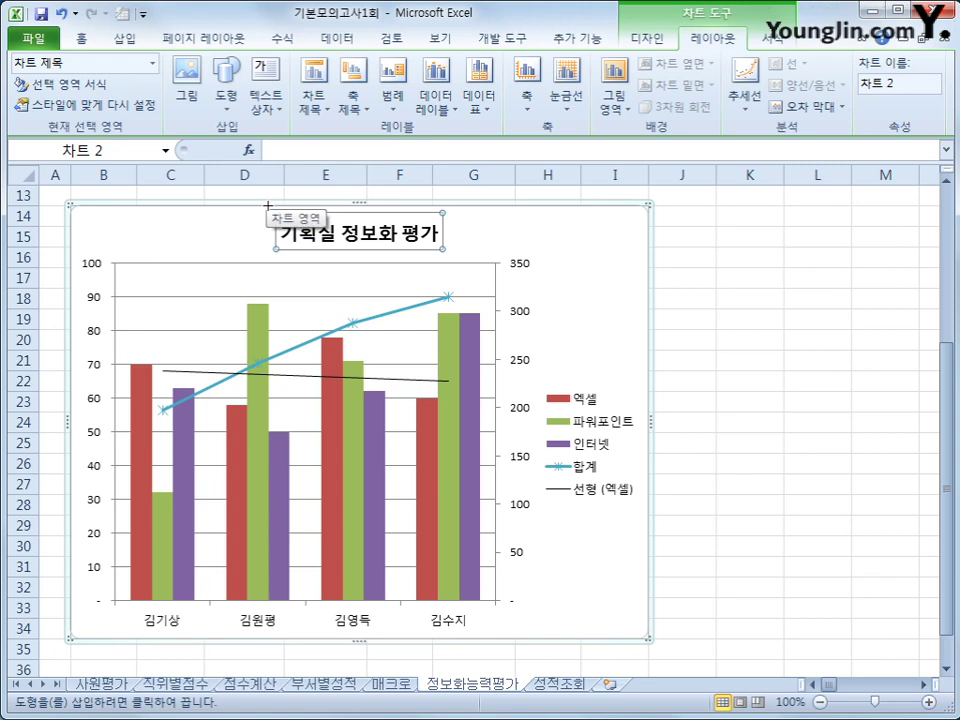
{"action": "left_click_drag", "start_coordinate": [268, 207], "coordinate": [460, 257]}
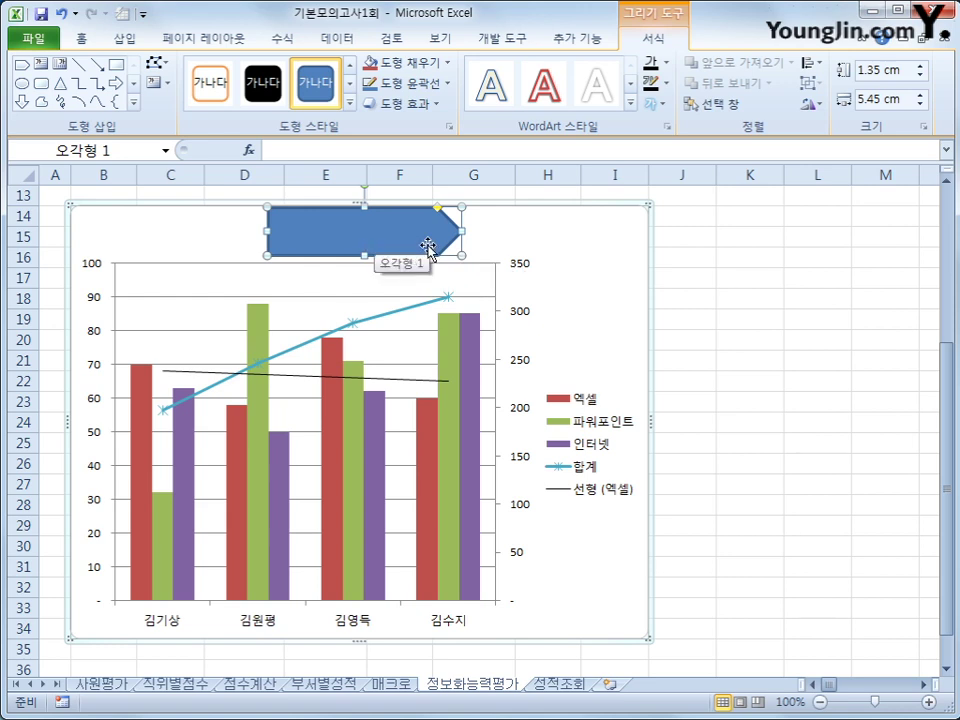
Remove the pentagon's fill, lower its upper edge slightly inside the chart border, and deselect the chart
{"action": "left_click", "coordinate": [433, 66]}
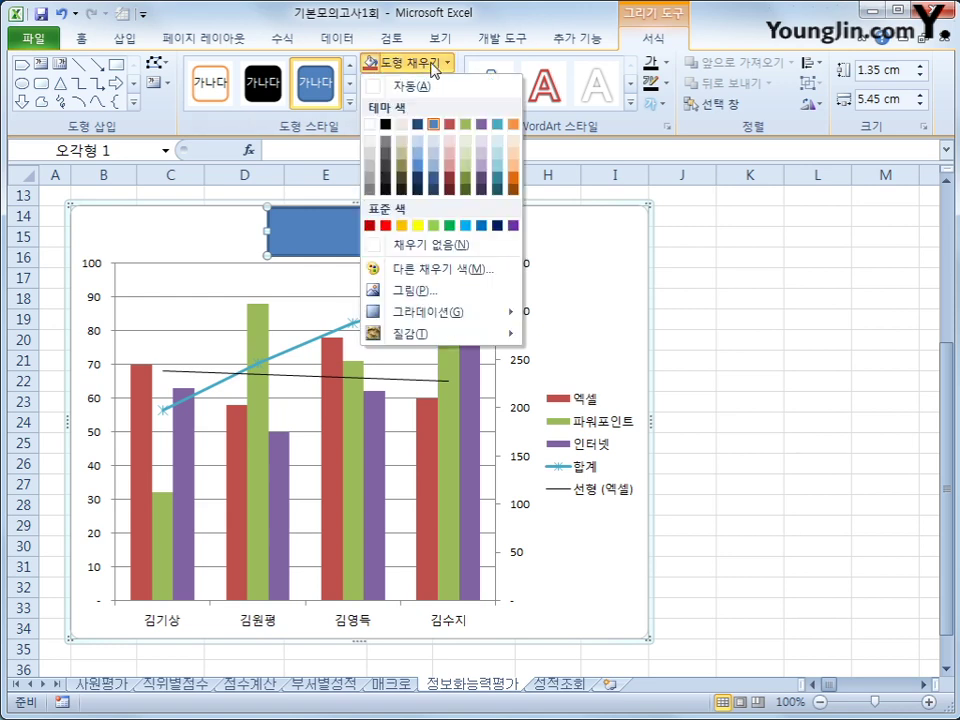
{"action": "left_click", "coordinate": [438, 250]}
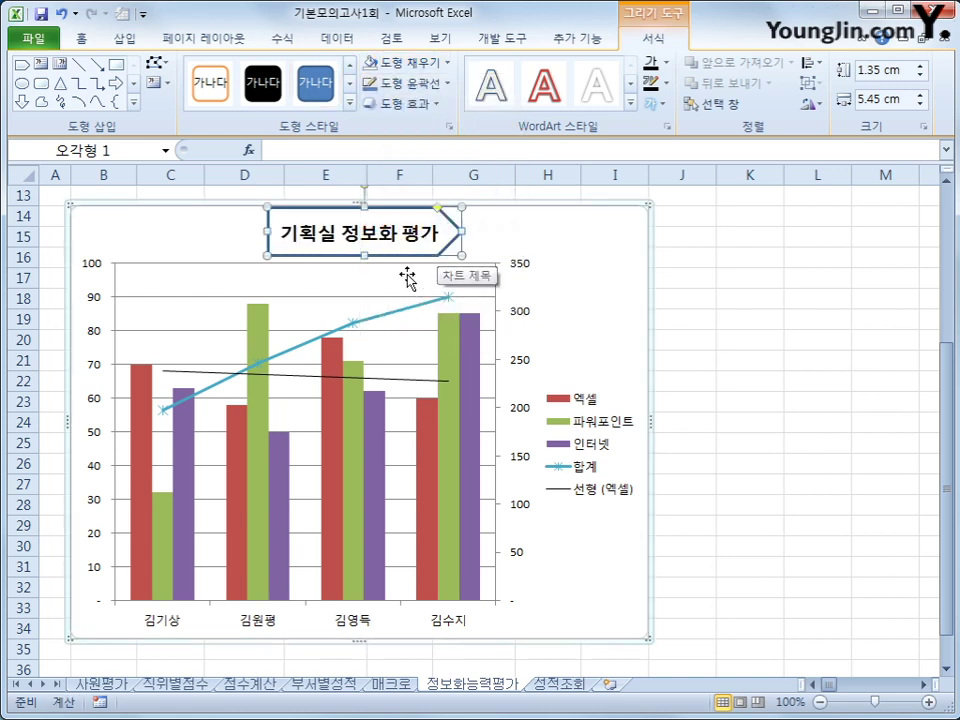
{"action": "left_click_drag", "start_coordinate": [363, 207], "coordinate": [363, 212]}
{"action": "left_click", "coordinate": [583, 266]}
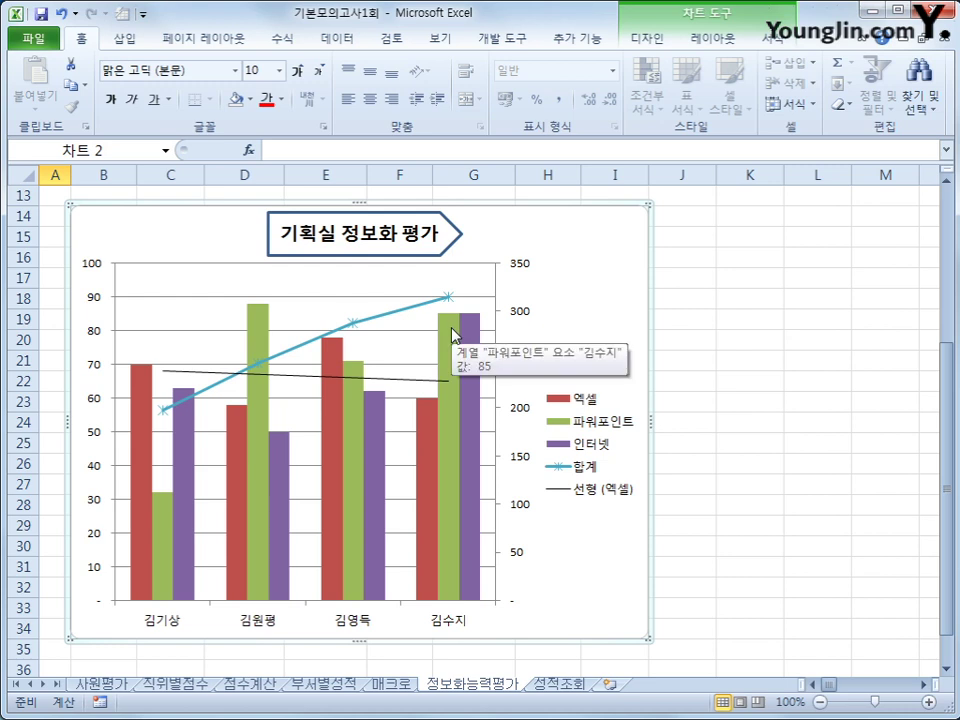
{"action": "left_click", "coordinate": [777, 481]}
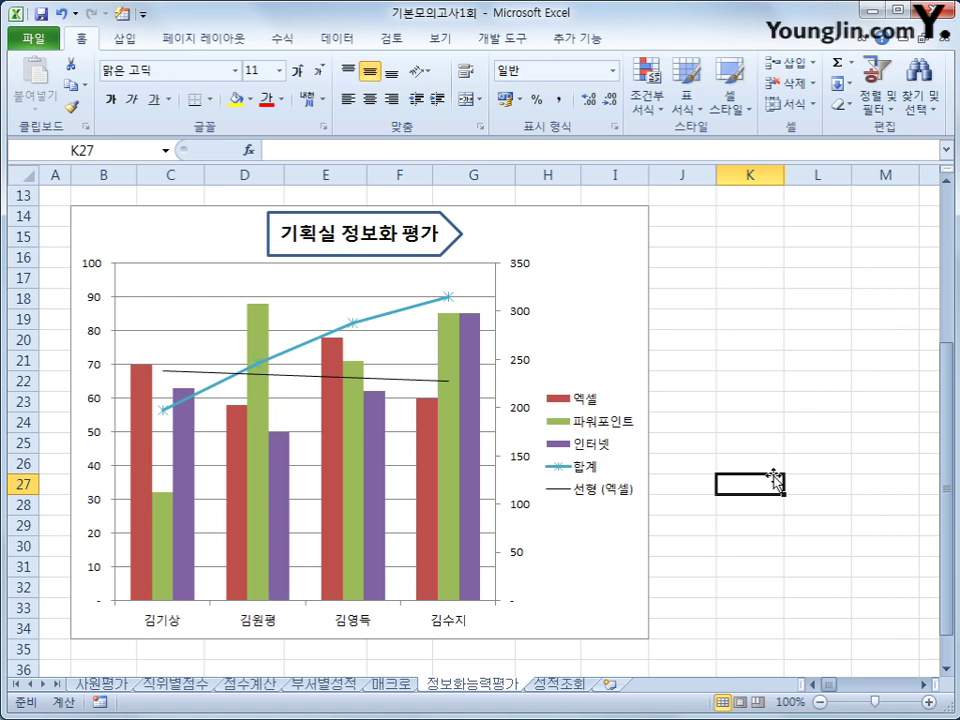
On the 성적조회 sheet, turn on design mode and open the click-event code of the 점수조회 command button
{"action": "left_click", "coordinate": [556, 684]}
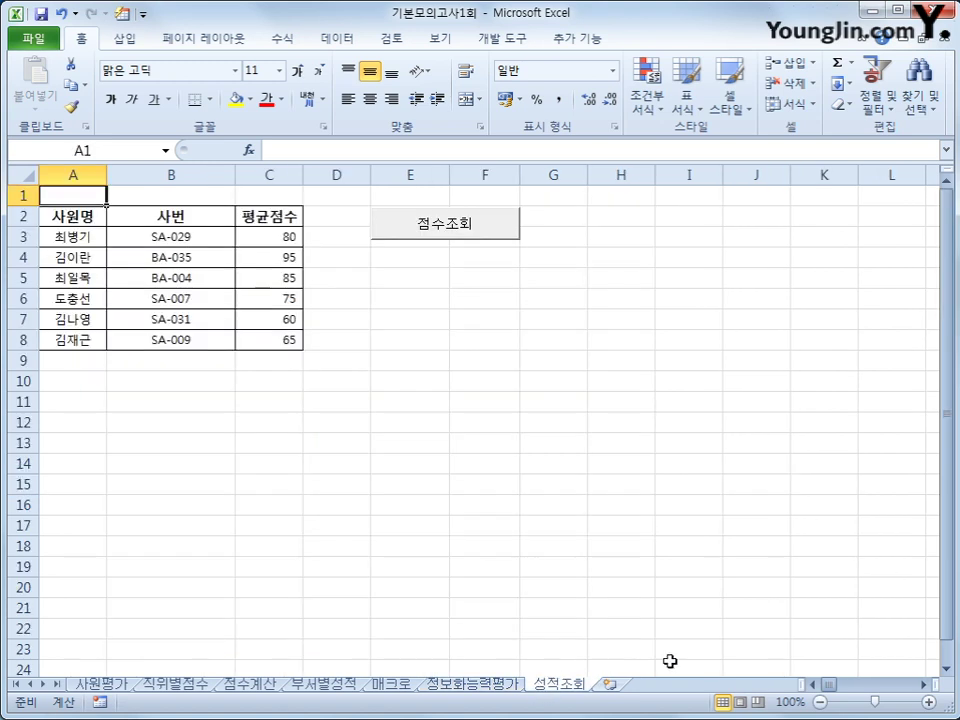
{"action": "left_click", "coordinate": [706, 500]}
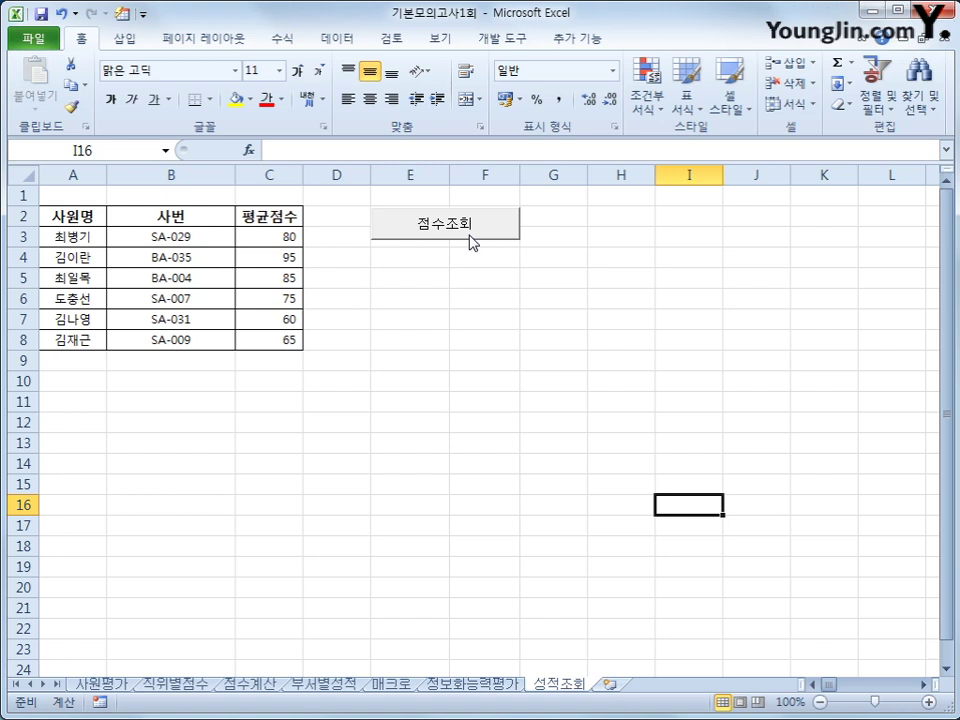
{"action": "left_click", "coordinate": [592, 316]}
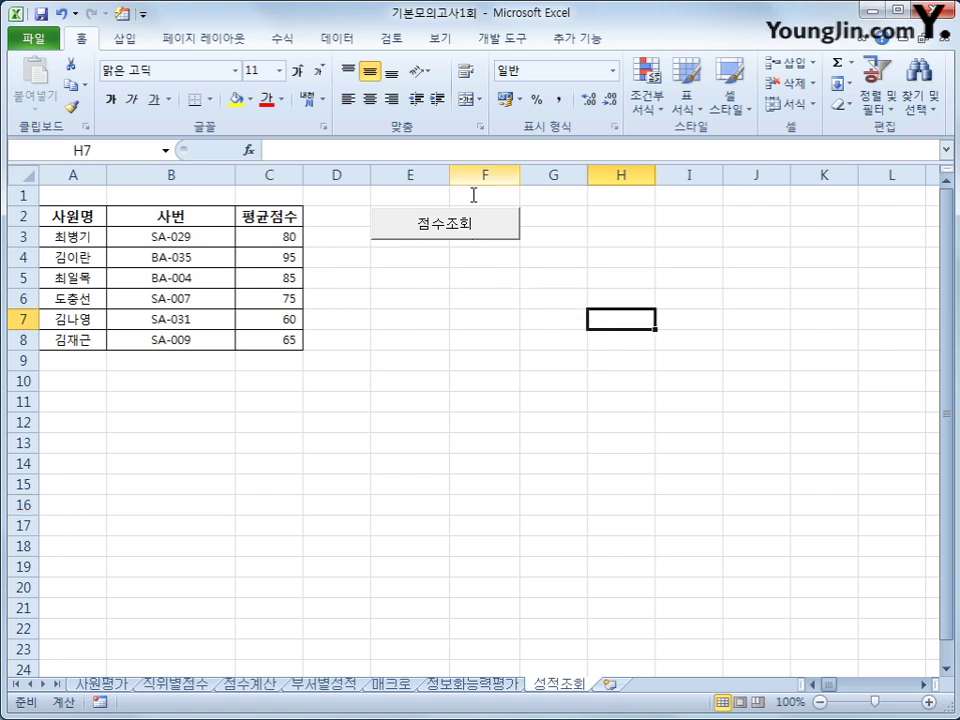
{"action": "left_click", "coordinate": [516, 38]}
{"action": "left_click", "coordinate": [377, 103]}
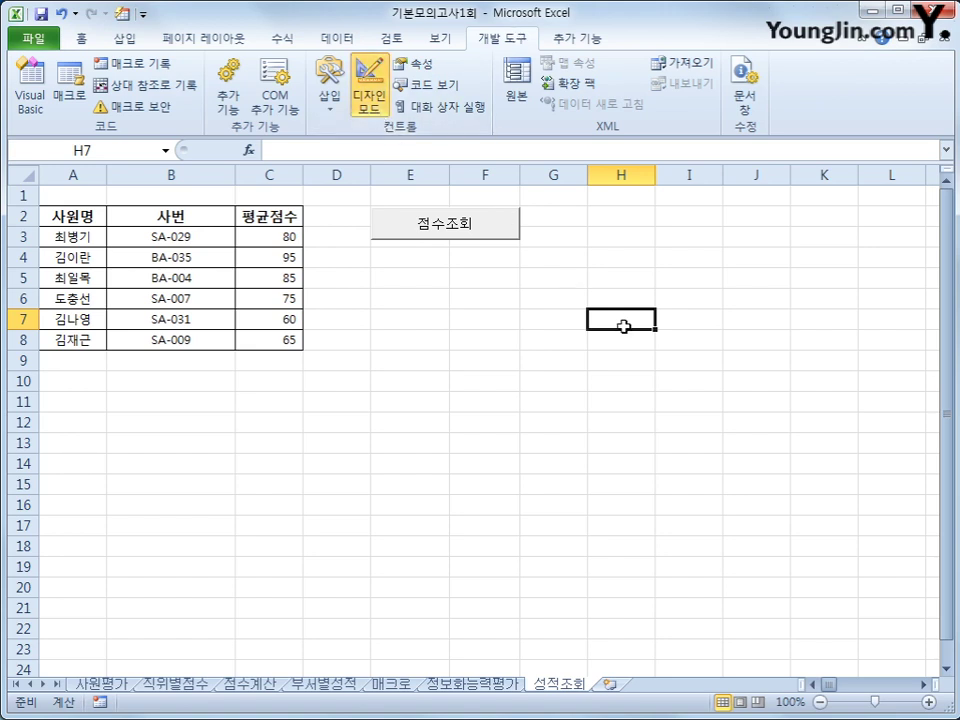
{"action": "left_click", "coordinate": [466, 240]}
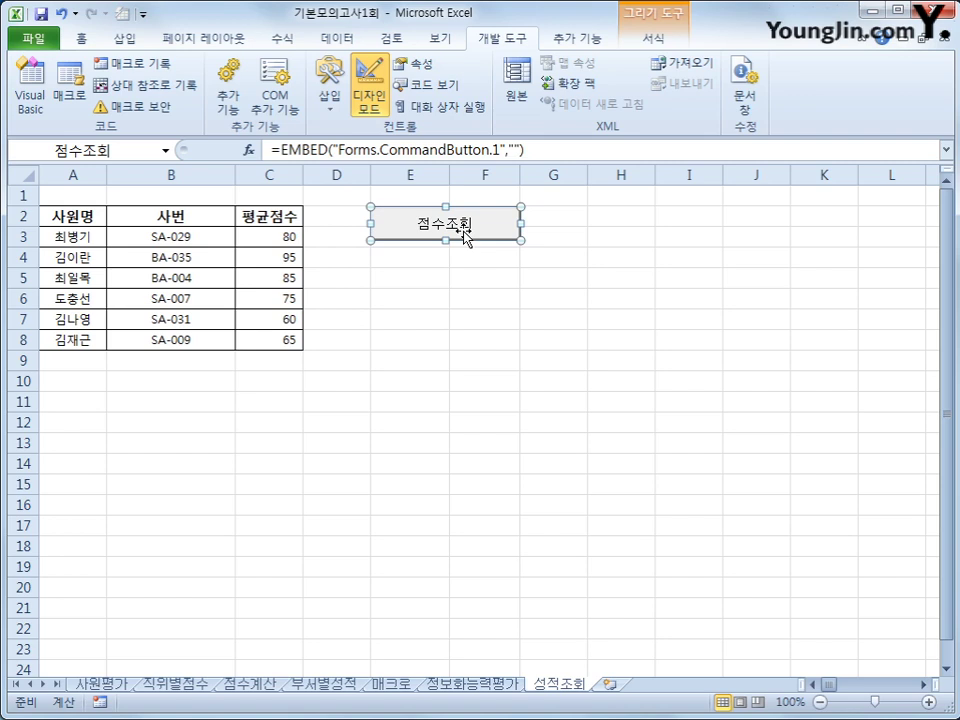
{"action": "right_click", "coordinate": [461, 232]}
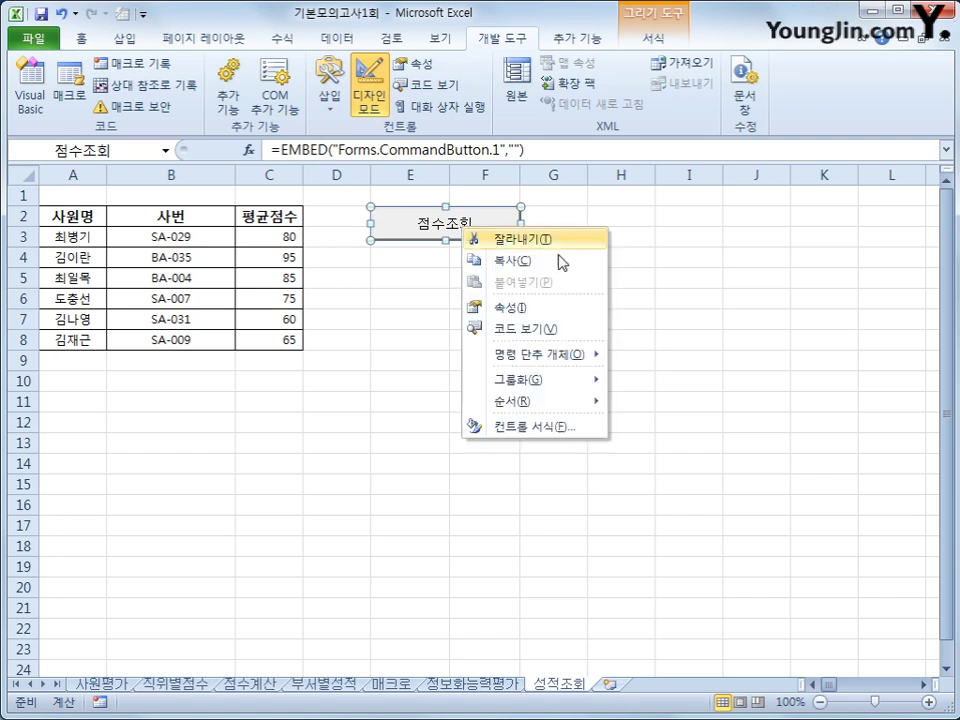
{"action": "left_click", "coordinate": [560, 329]}
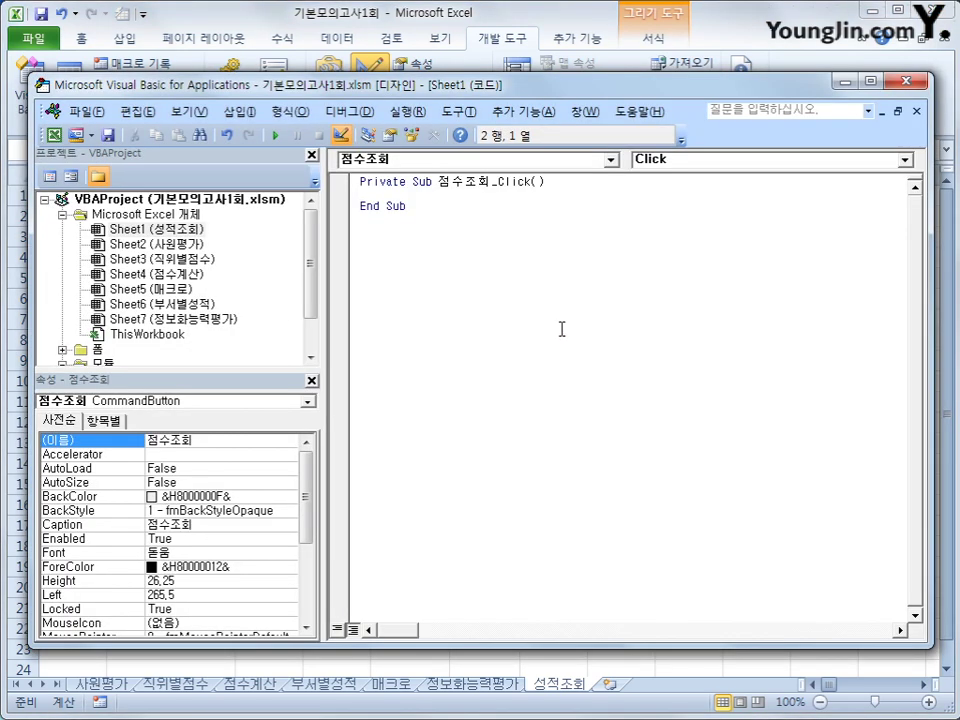
Write 점수조회폼.Show in the 점수조회_Click procedure so the button opens the form
{"action": "key", "text": "Tab"}
{"action": "type", "text": "수조회폼."}
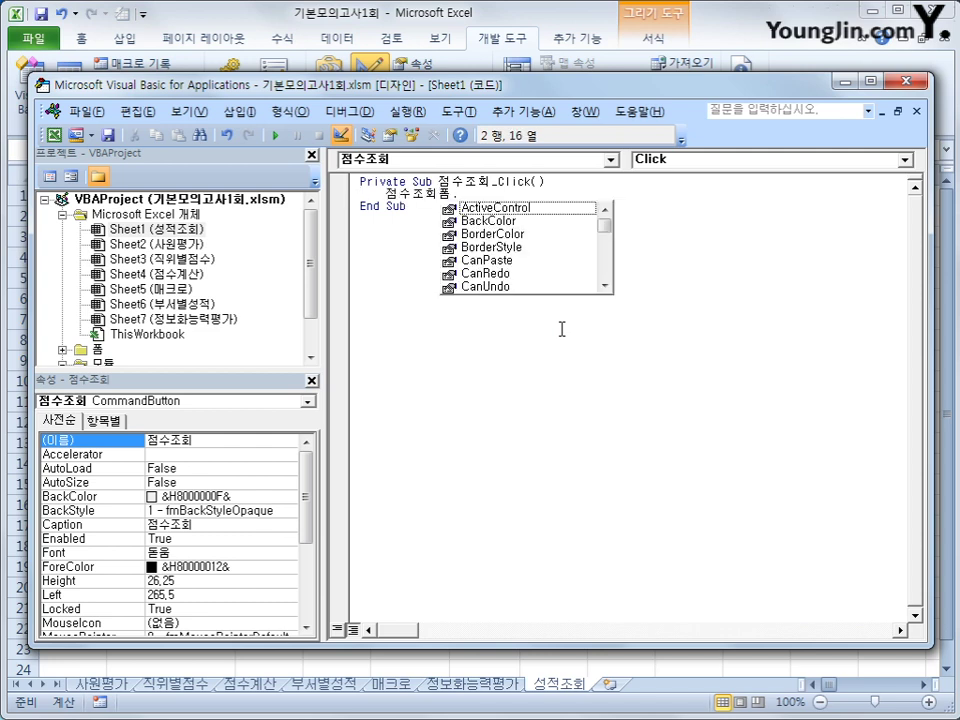
{"action": "type", "text": "sh"}
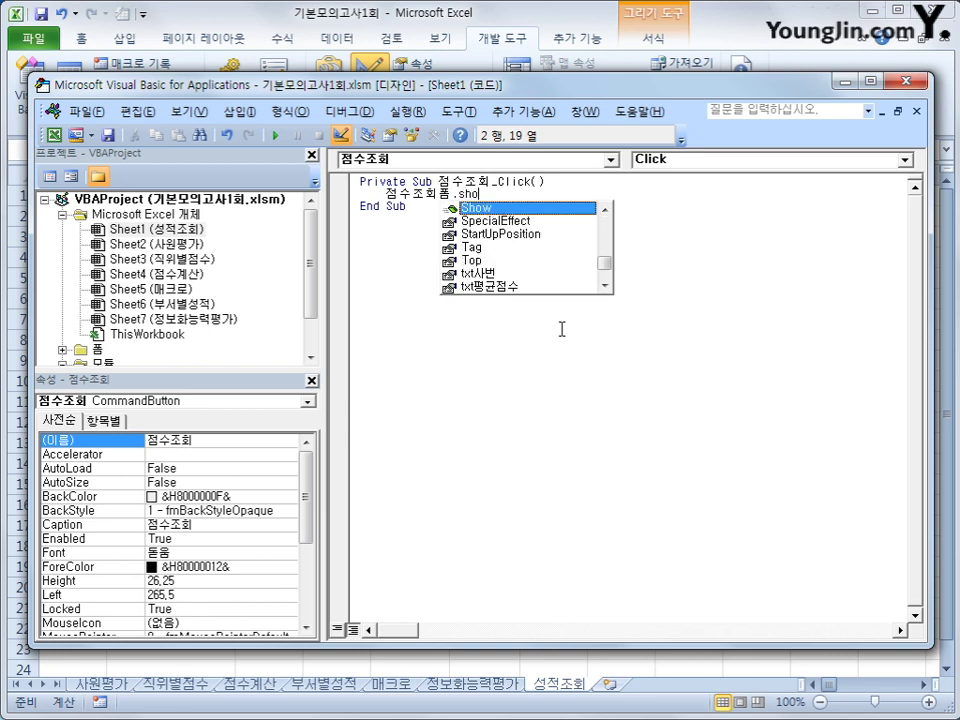
{"action": "type", "text": "o"}
{"action": "key", "text": "Tab"}
{"action": "key", "text": "Down"}
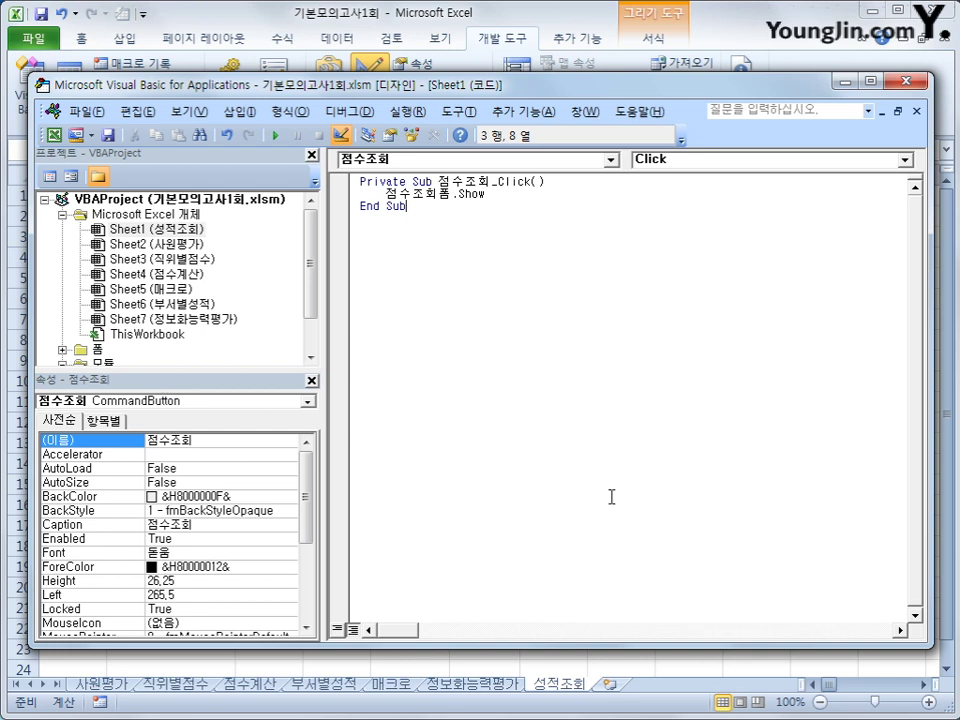
Open the code of the 점수조회폼 form and add a UserForm_Initialize procedure
{"action": "left_click", "coordinate": [78, 349]}
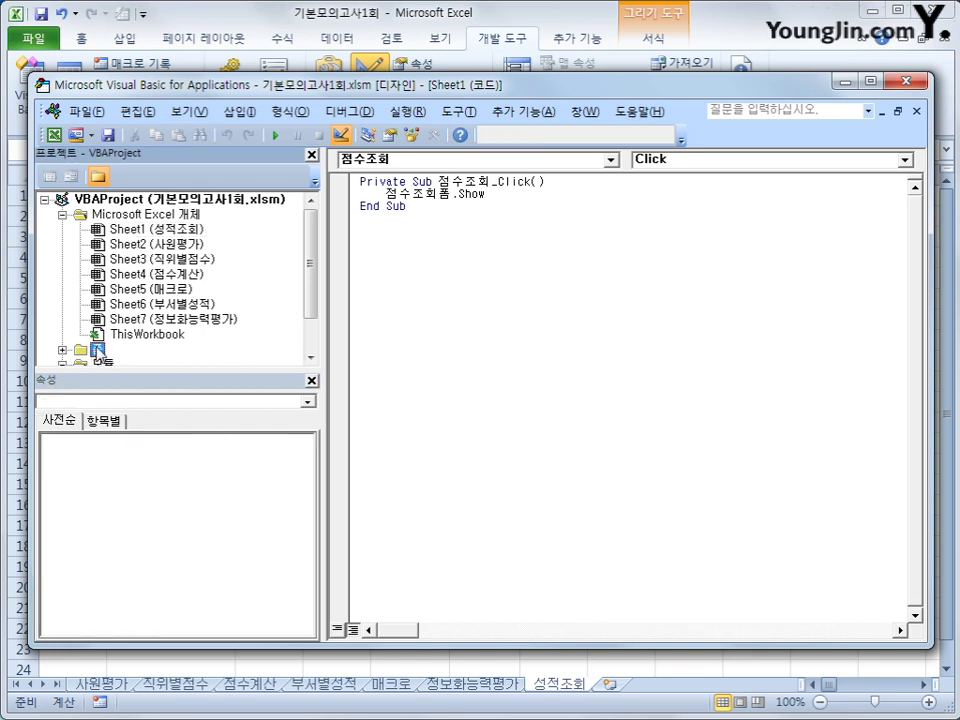
{"action": "double_click", "coordinate": [97, 349]}
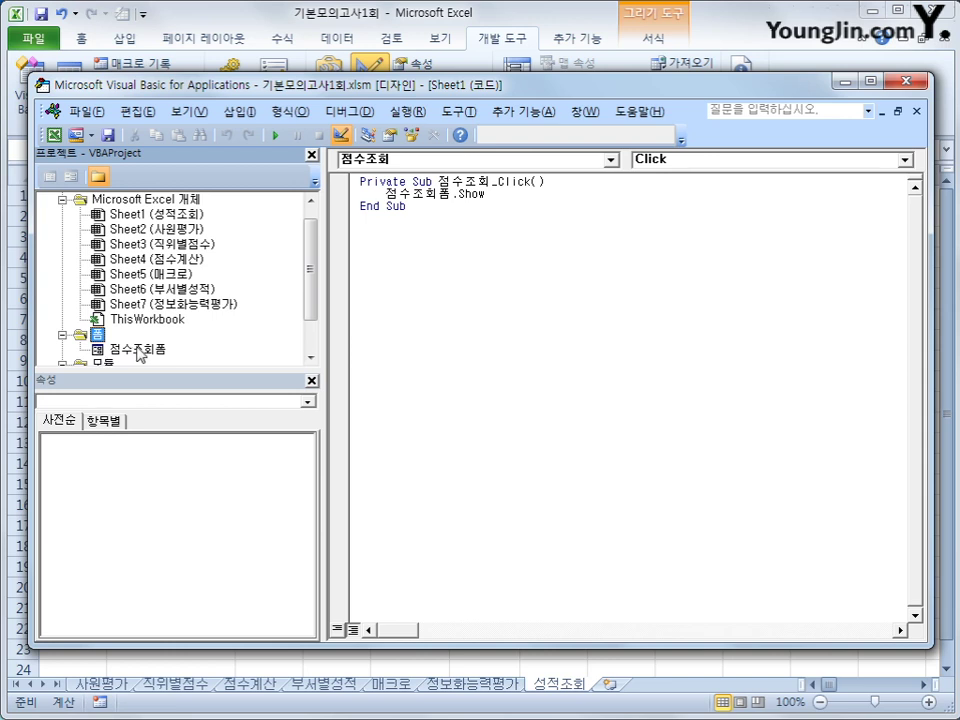
{"action": "left_click", "coordinate": [138, 350]}
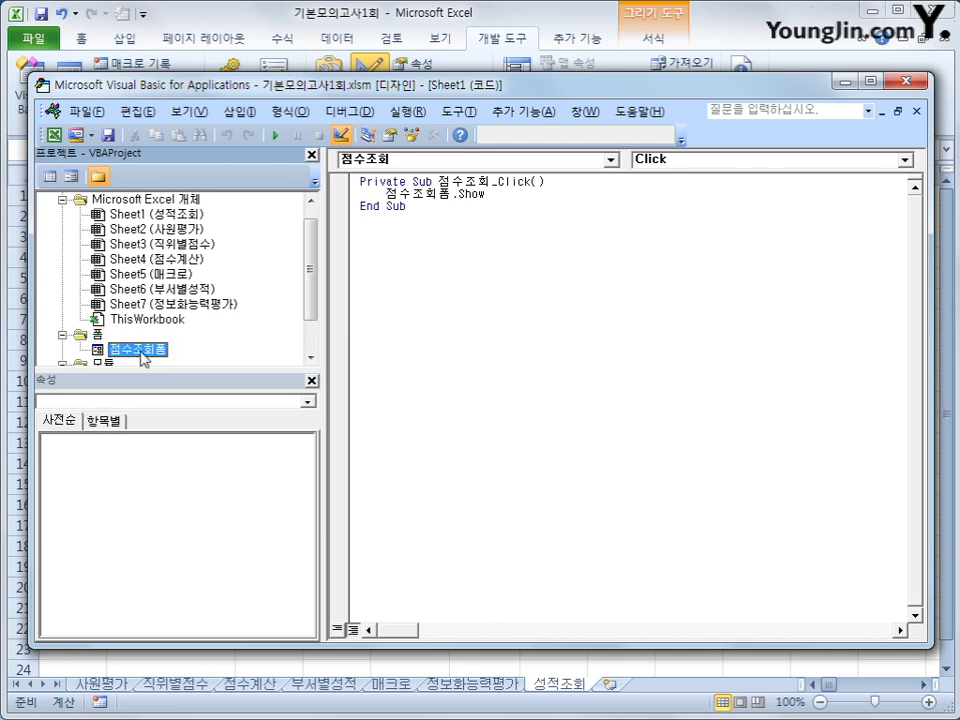
{"action": "left_click", "coordinate": [48, 178]}
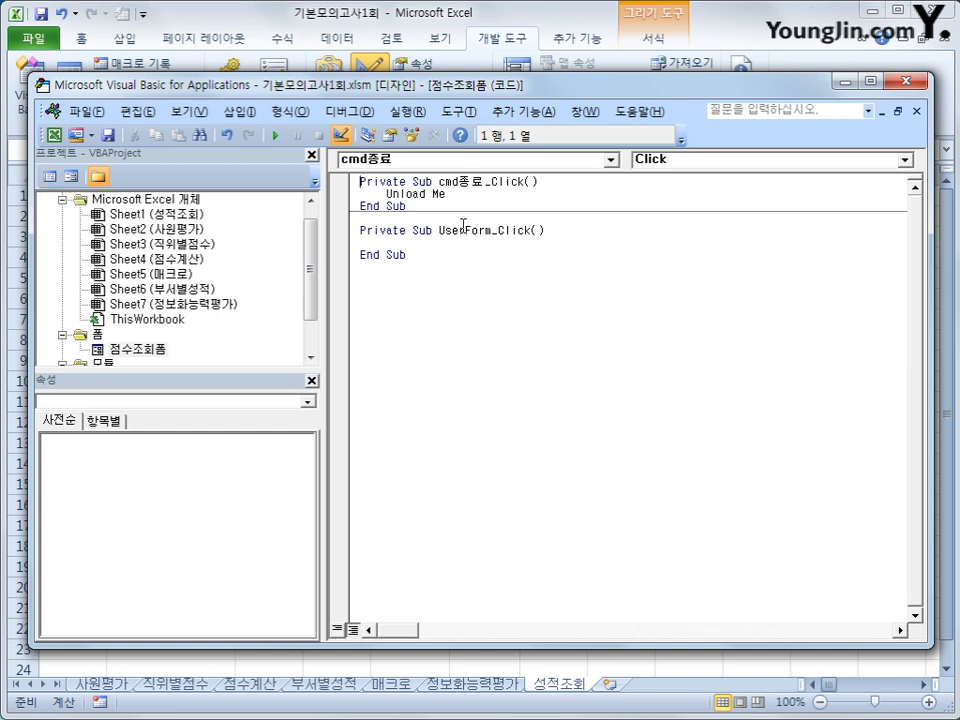
{"action": "left_click", "coordinate": [452, 166]}
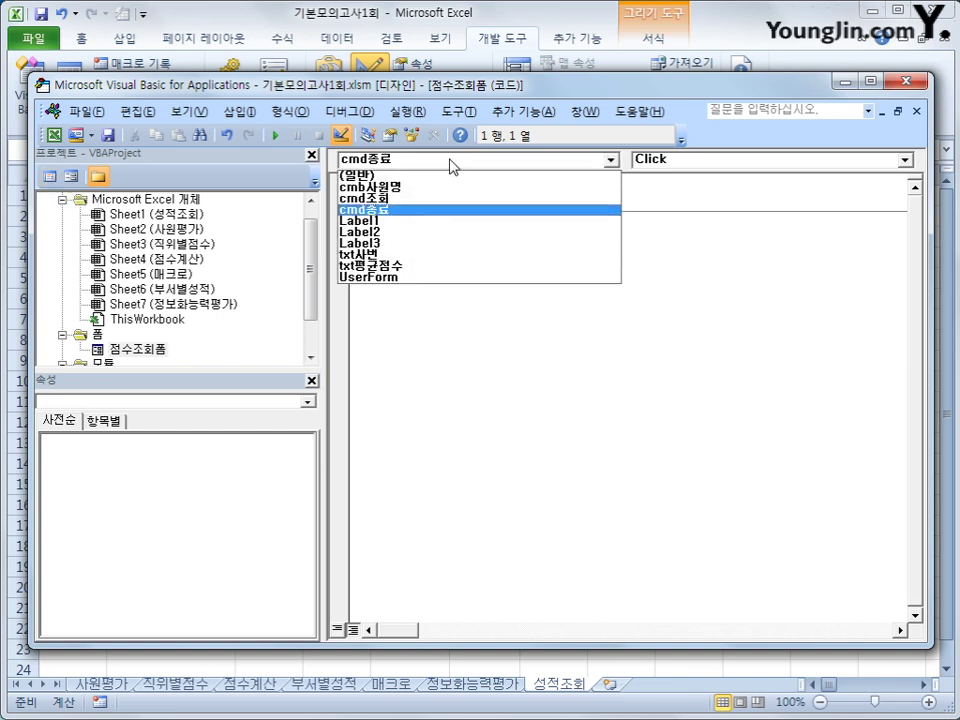
{"action": "left_click", "coordinate": [474, 276]}
{"action": "left_click", "coordinate": [700, 170]}
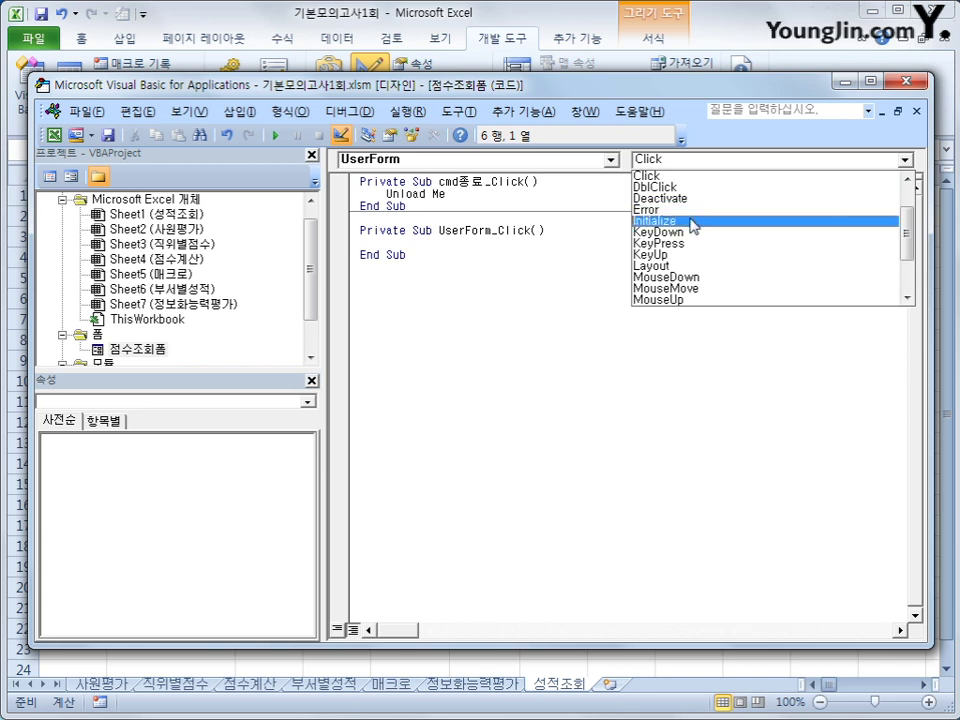
{"action": "left_click", "coordinate": [691, 221]}
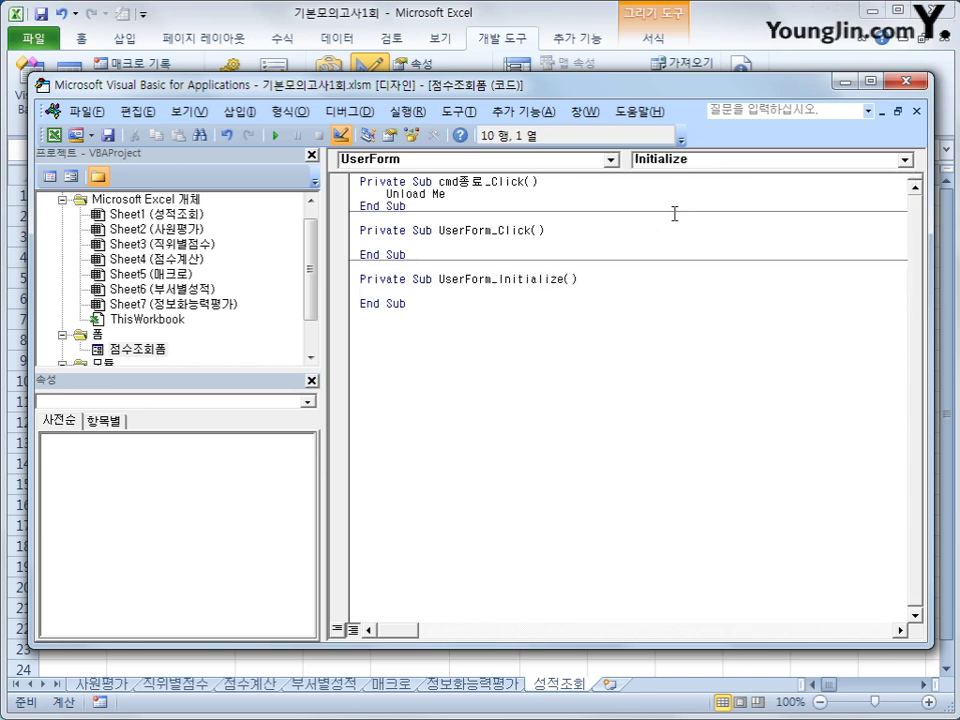
Fill the combo box list on form initialization with the statement cmb사원명.RowSource = "A3:A8"
{"action": "type", "text": "cmb사원명"}
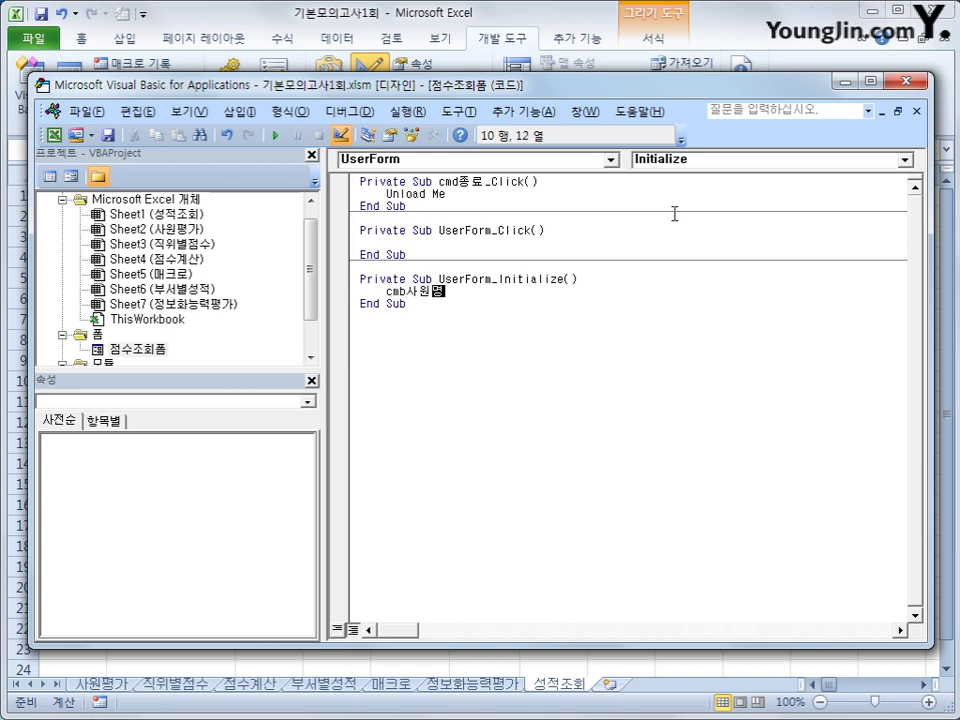
{"action": "type", "text": ".개"}
{"action": "key", "text": "BackSpace"}
{"action": "key", "text": "BackSpace"}
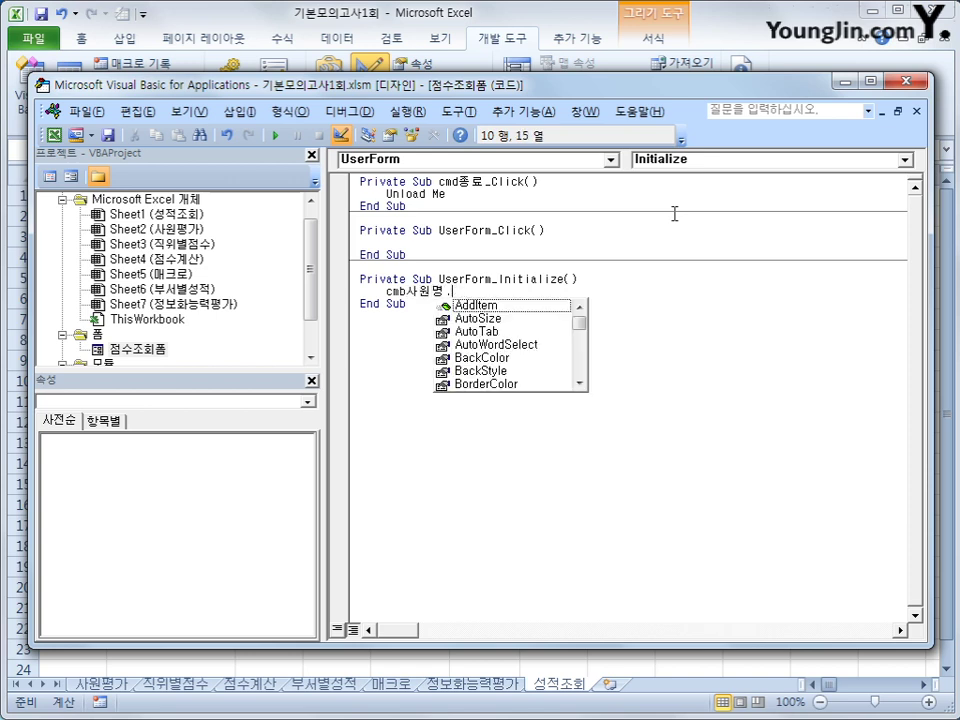
{"action": "type", "text": "row "}
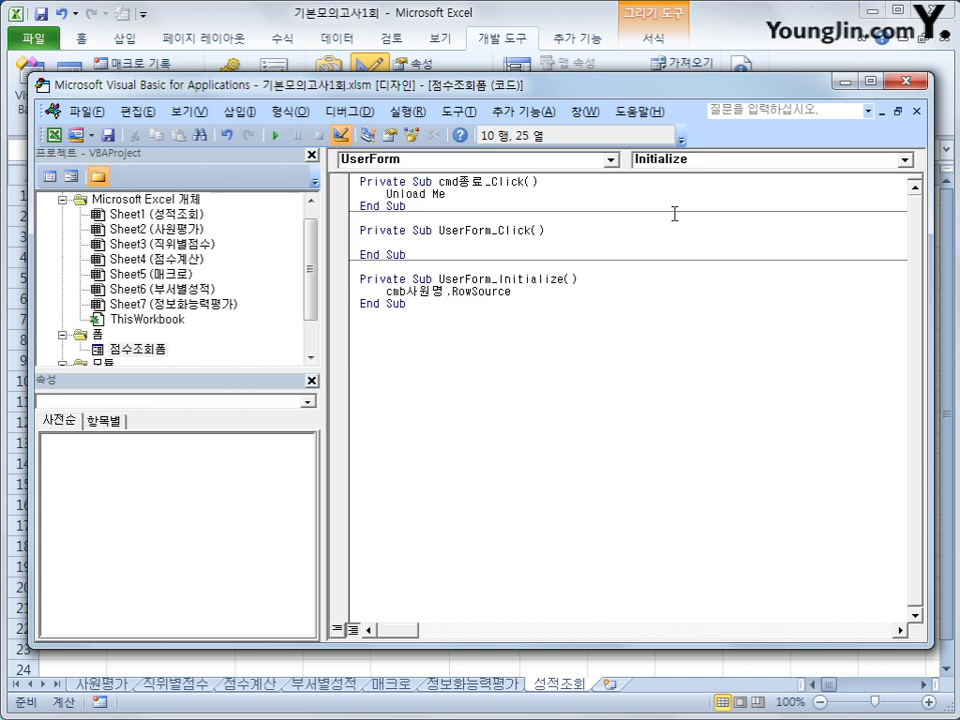
{"action": "type", "text": "= \"A3:A8\""}
{"action": "key", "text": "Down"}
{"action": "key", "text": "Return"}
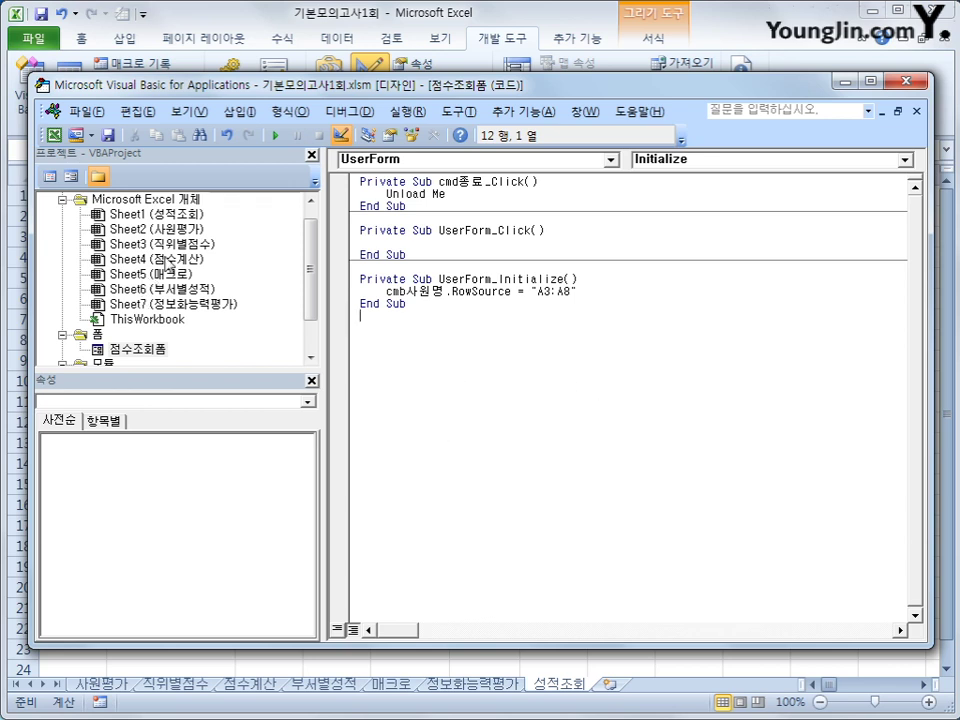
Open the code of Sheet1 (성적조회) and add a Worksheet_Activate procedure
{"action": "left_click", "coordinate": [169, 216]}
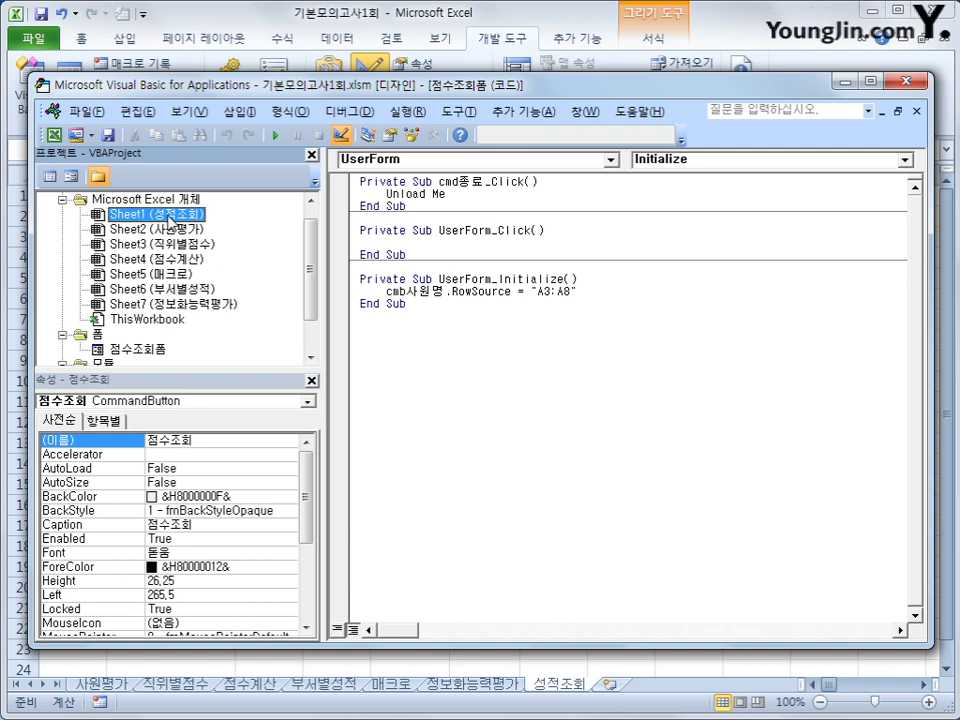
{"action": "double_click", "coordinate": [170, 221]}
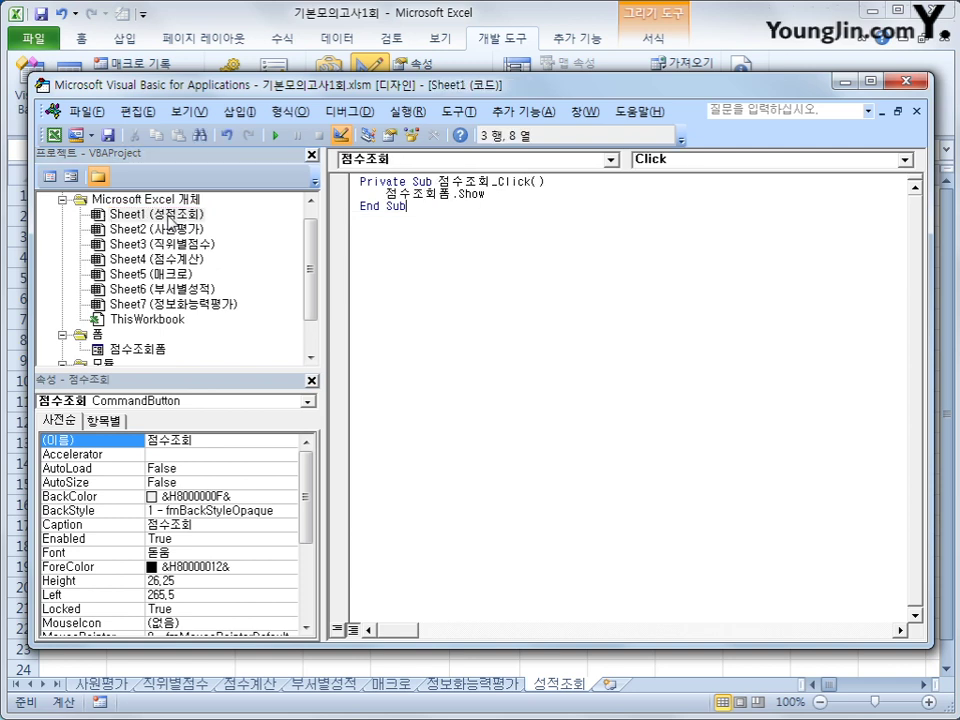
{"action": "left_click", "coordinate": [557, 164]}
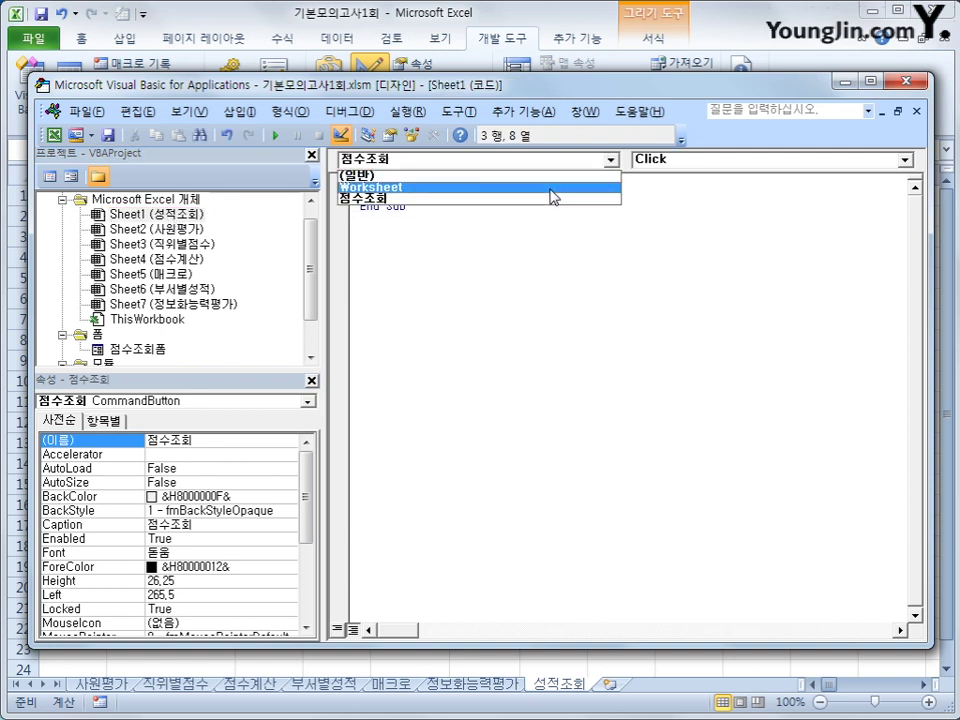
{"action": "left_click", "coordinate": [553, 187]}
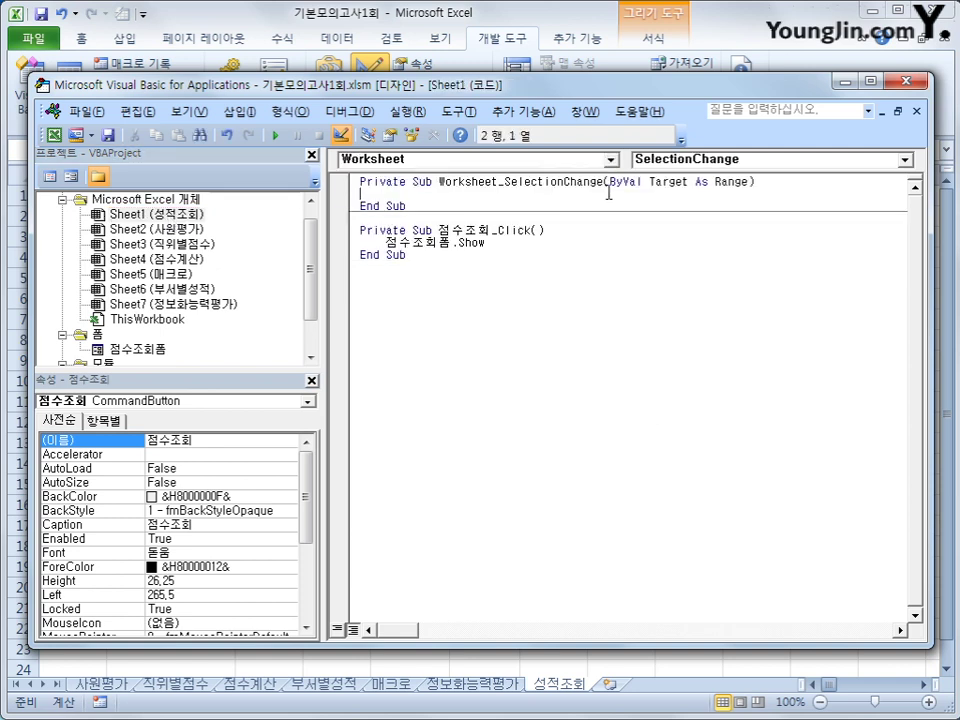
{"action": "left_click", "coordinate": [697, 163]}
{"action": "left_click", "coordinate": [907, 180]}
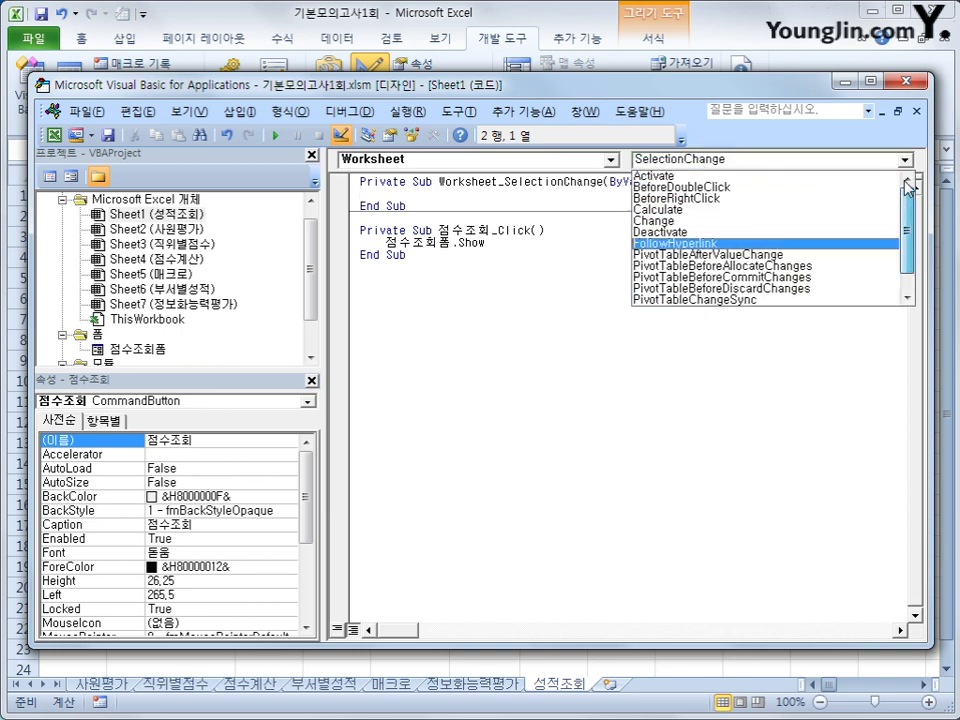
{"action": "left_click", "coordinate": [767, 178]}
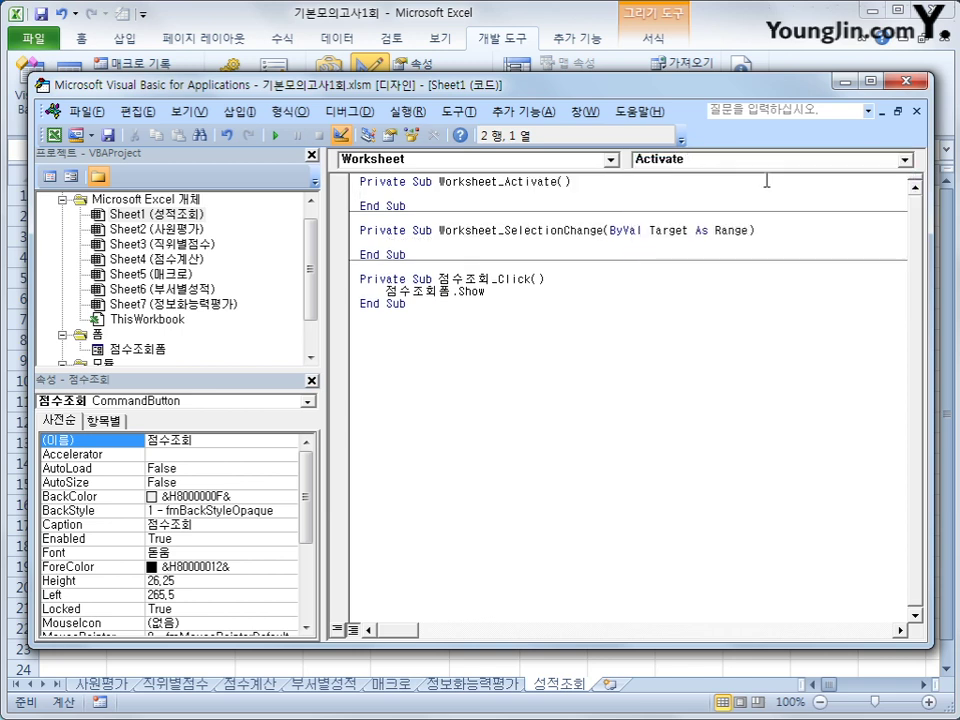
Write [A1] = "평가성적" in the Worksheet_Activate procedure
{"action": "type", "text": "[A1]=\"평가"}
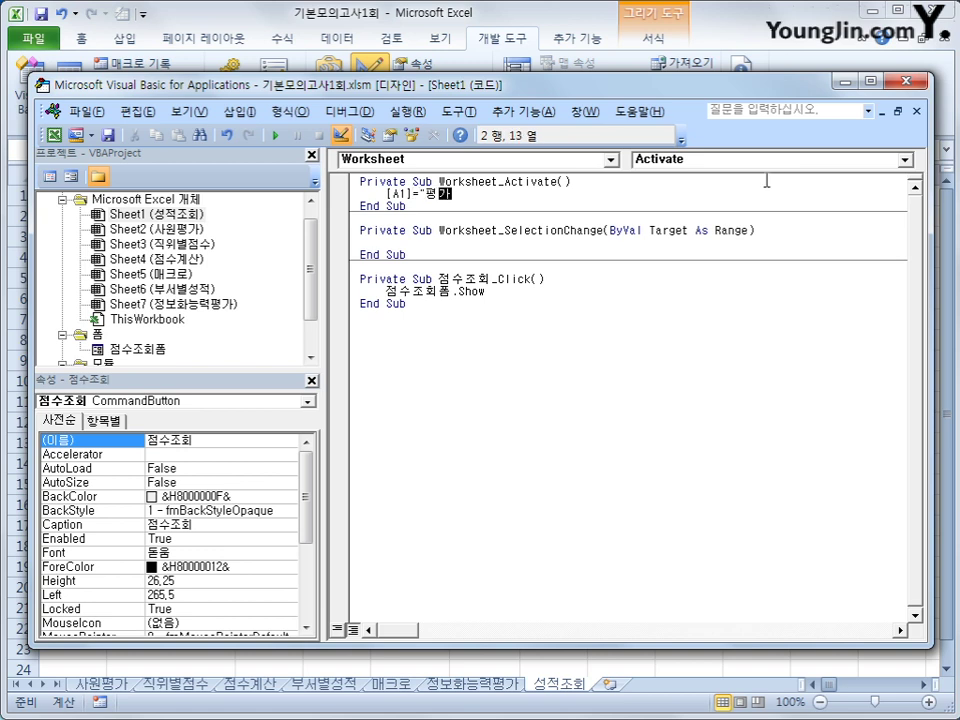
{"action": "type", "text": "서적\""}
{"action": "key", "text": "Down"}
{"action": "key", "text": "Down"}
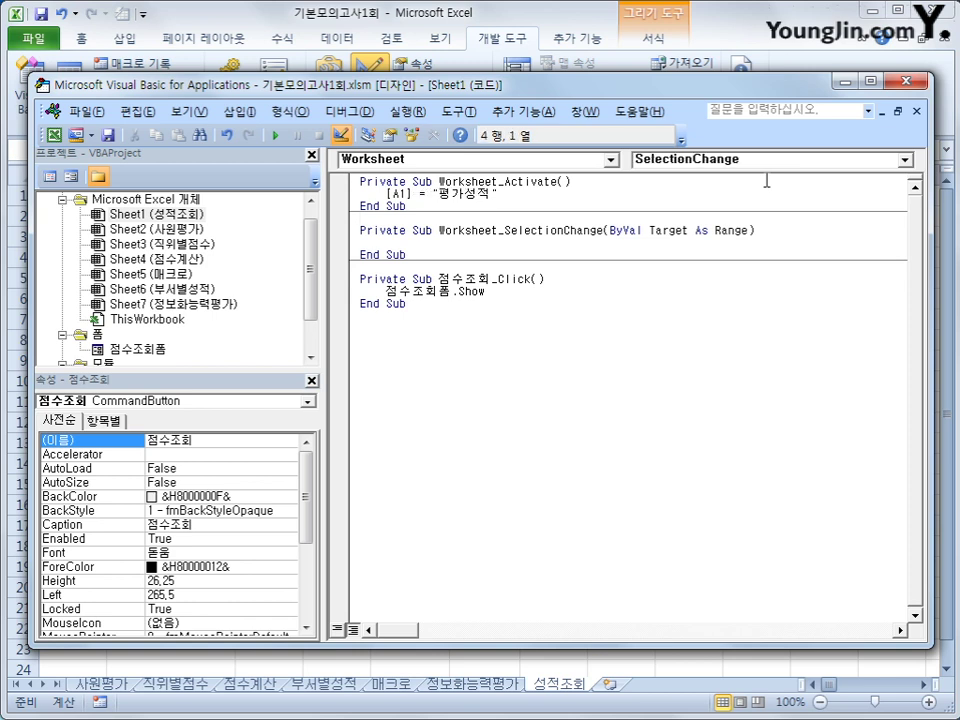
Delete the empty Worksheet_SelectionChange procedure from the Sheet1 code
{"action": "key", "text": "shift+Down"}
{"action": "key", "text": "shift+Down"}
{"action": "key", "text": "shift+Down"}
{"action": "key", "text": "shift+Down"}
{"action": "key", "text": "Delete"}
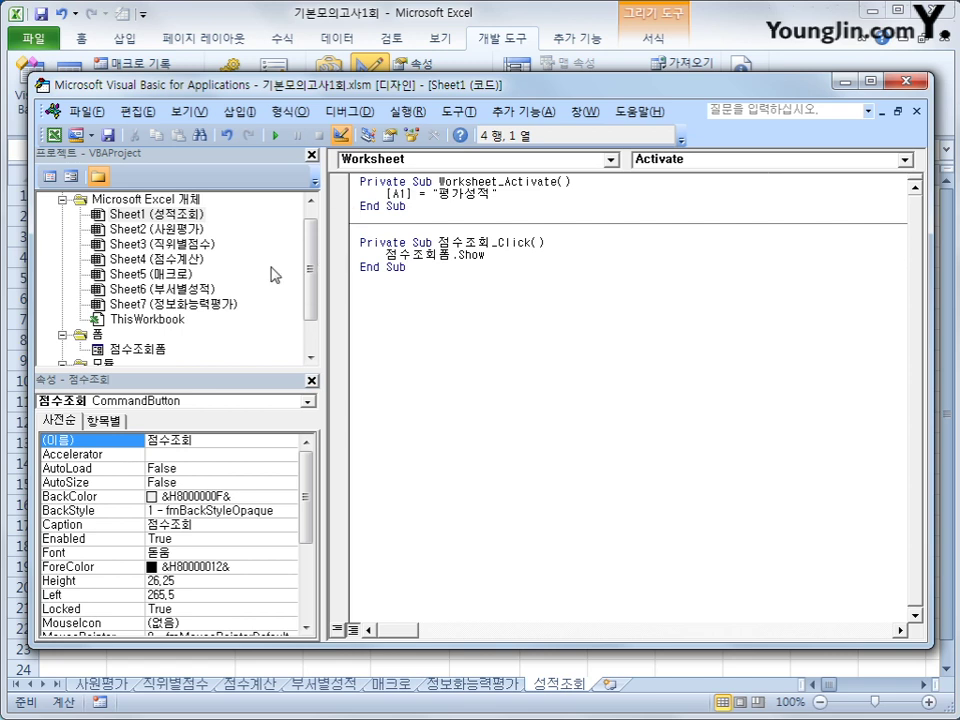
Close the code editor, turn off design mode and open the form with the 점수조회 button
{"action": "left_click", "coordinate": [910, 86]}
{"action": "left_click", "coordinate": [368, 95]}
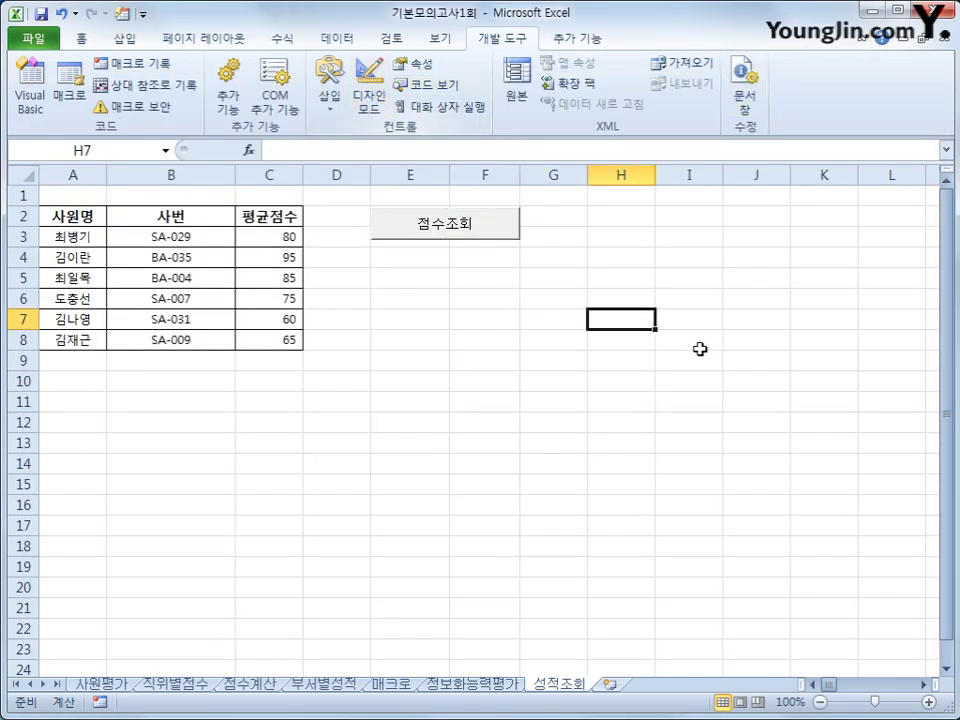
{"action": "left_click", "coordinate": [465, 225]}
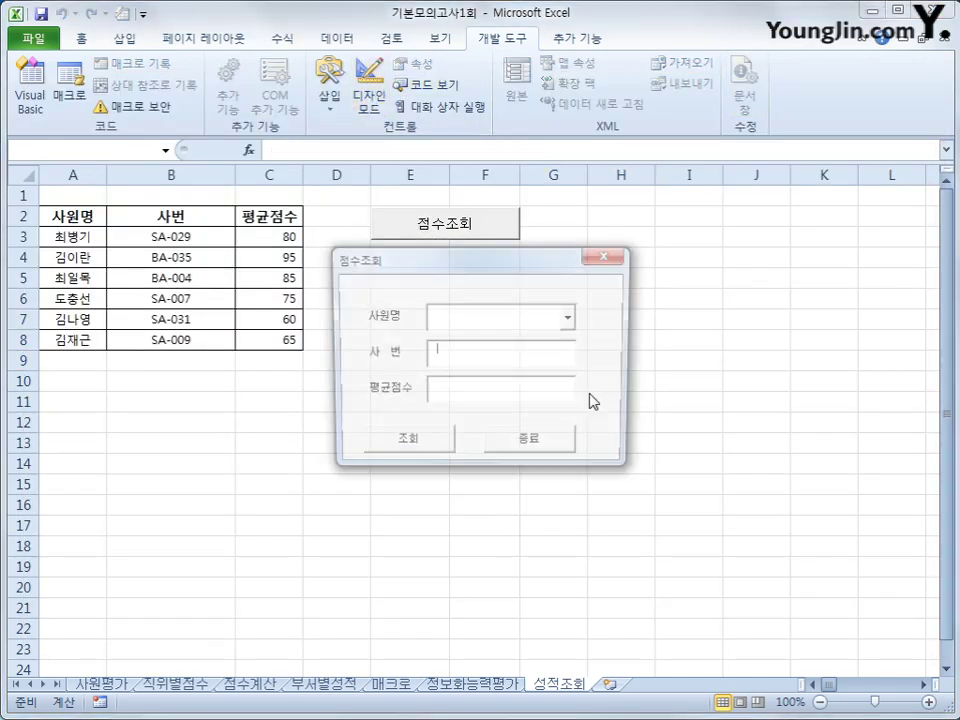
Test the 사원명 list by choosing the first employee, then place the cursor in the 사번 field
{"action": "left_click_drag", "start_coordinate": [508, 268], "coordinate": [585, 285]}
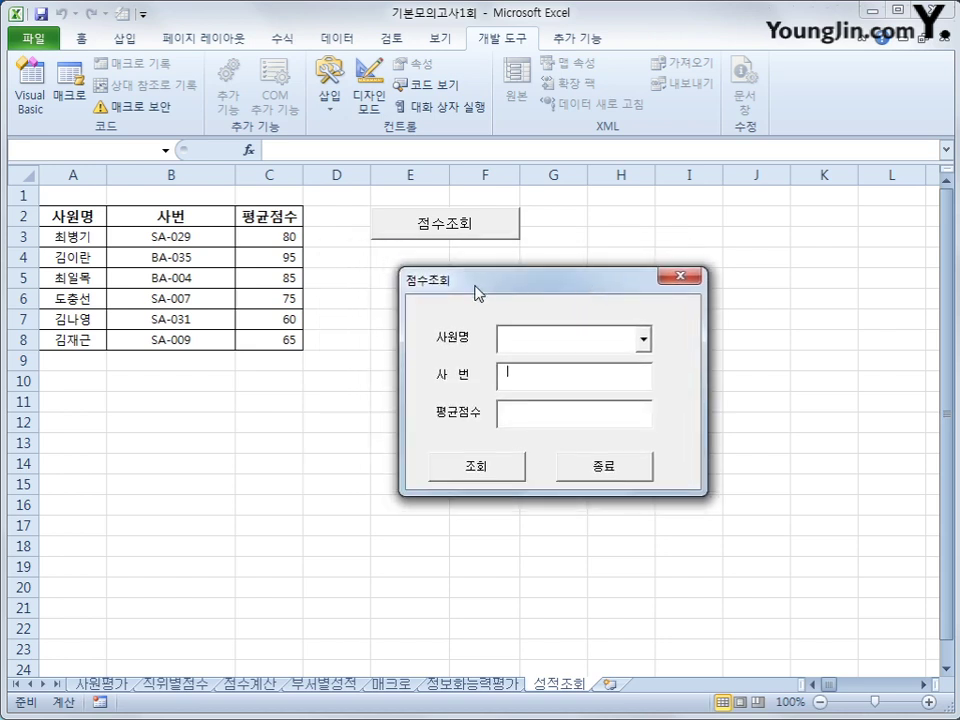
{"action": "left_click", "coordinate": [643, 339]}
{"action": "left_click", "coordinate": [612, 362]}
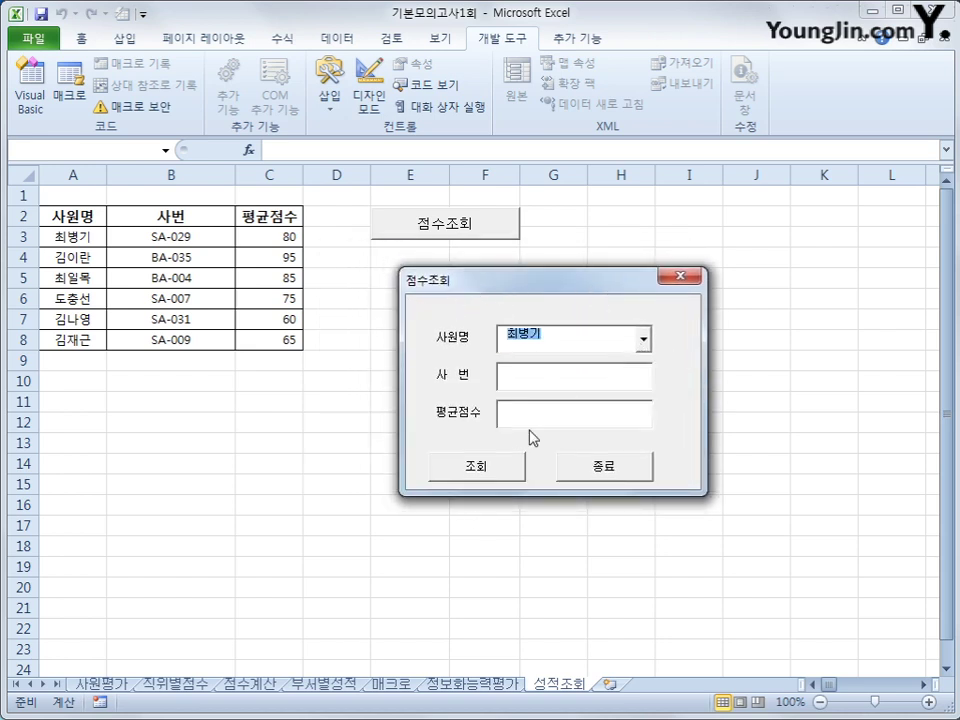
{"action": "left_click", "coordinate": [521, 373]}
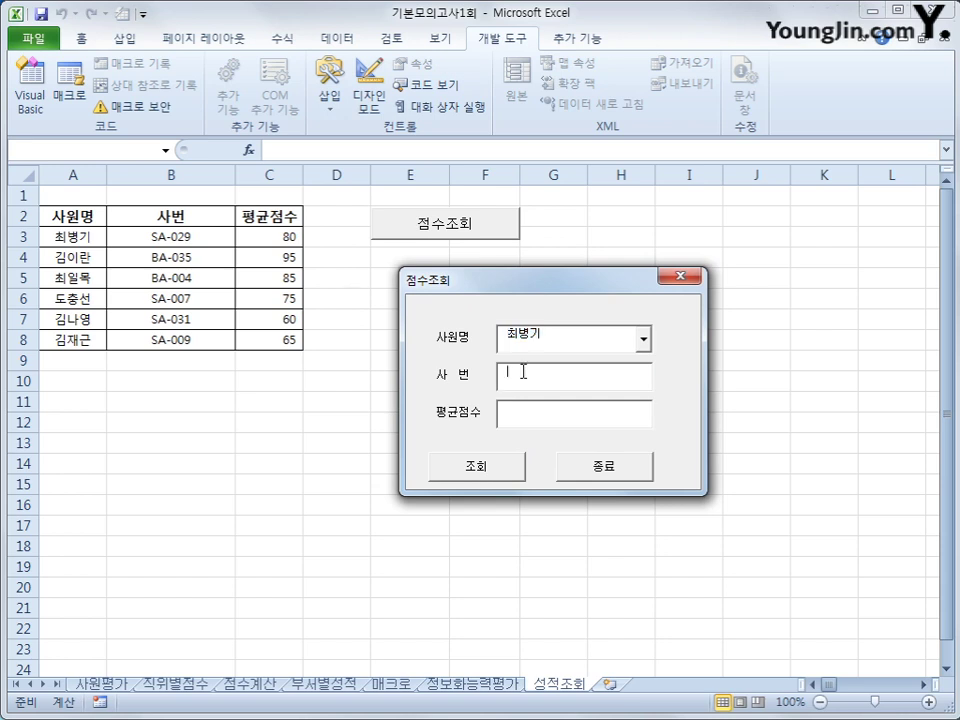
Check the 평균점수 field, choose the first employee in the 사원명 list again, and close the form
{"action": "left_click", "coordinate": [519, 417]}
{"action": "left_click", "coordinate": [645, 342]}
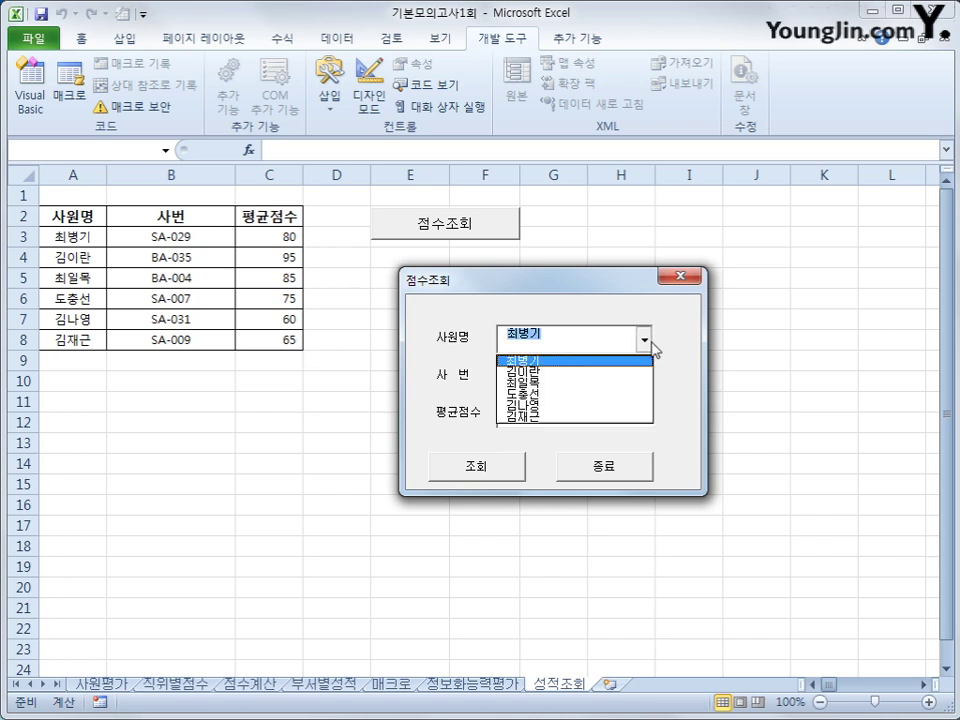
{"action": "left_click", "coordinate": [621, 361]}
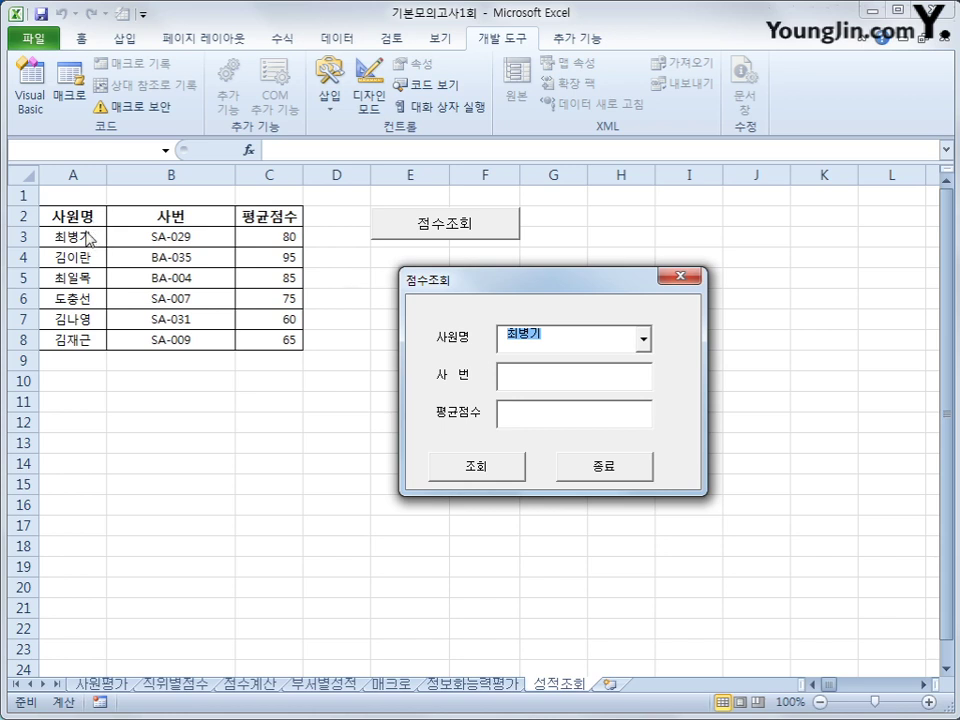
{"action": "left_click", "coordinate": [681, 276]}
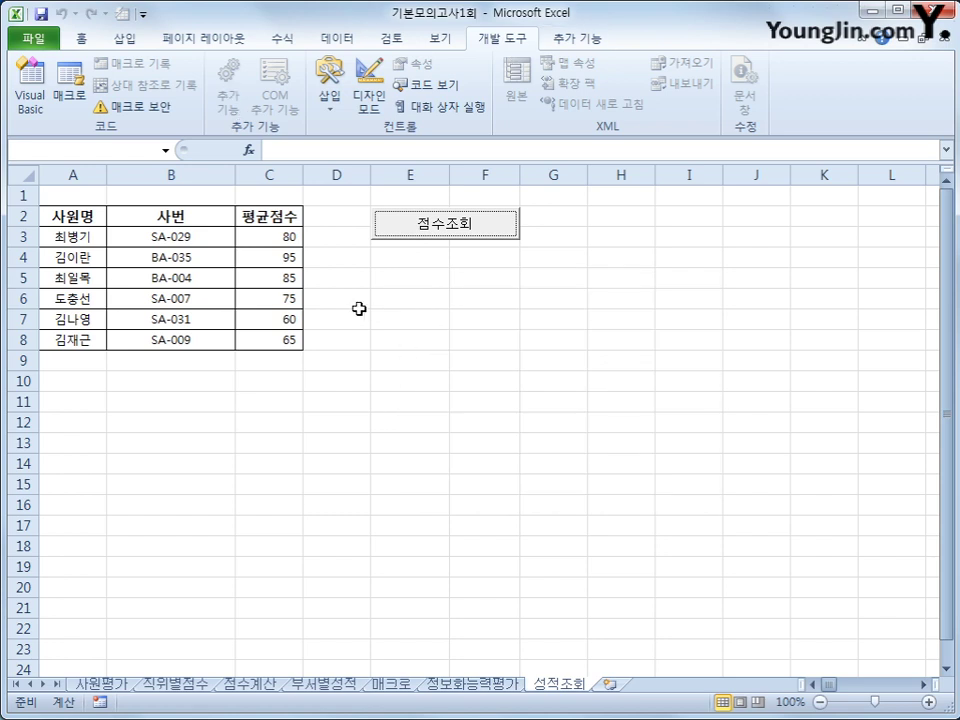
Open the code of 점수조회폼 and create a Click procedure for cmd조회
{"action": "left_click", "coordinate": [28, 92]}
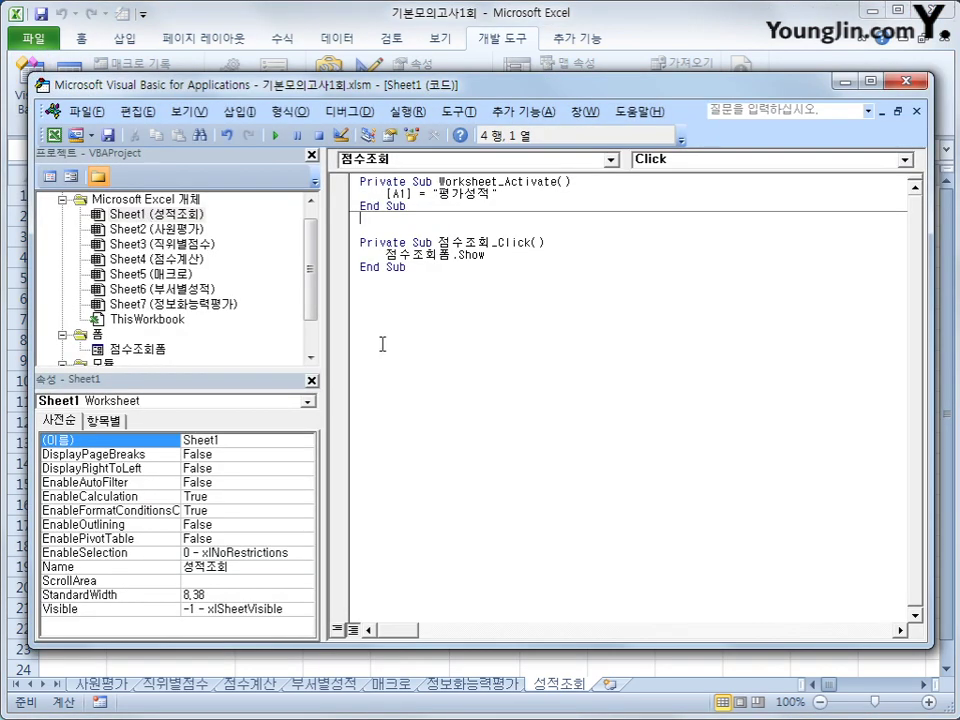
{"action": "left_click", "coordinate": [138, 351]}
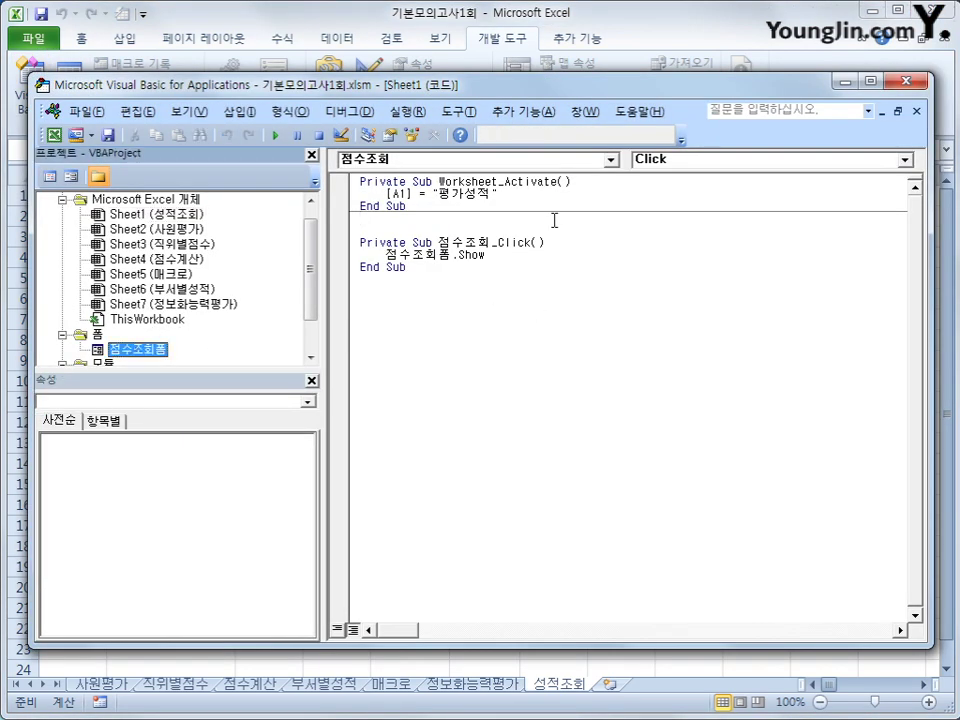
{"action": "left_click", "coordinate": [50, 178]}
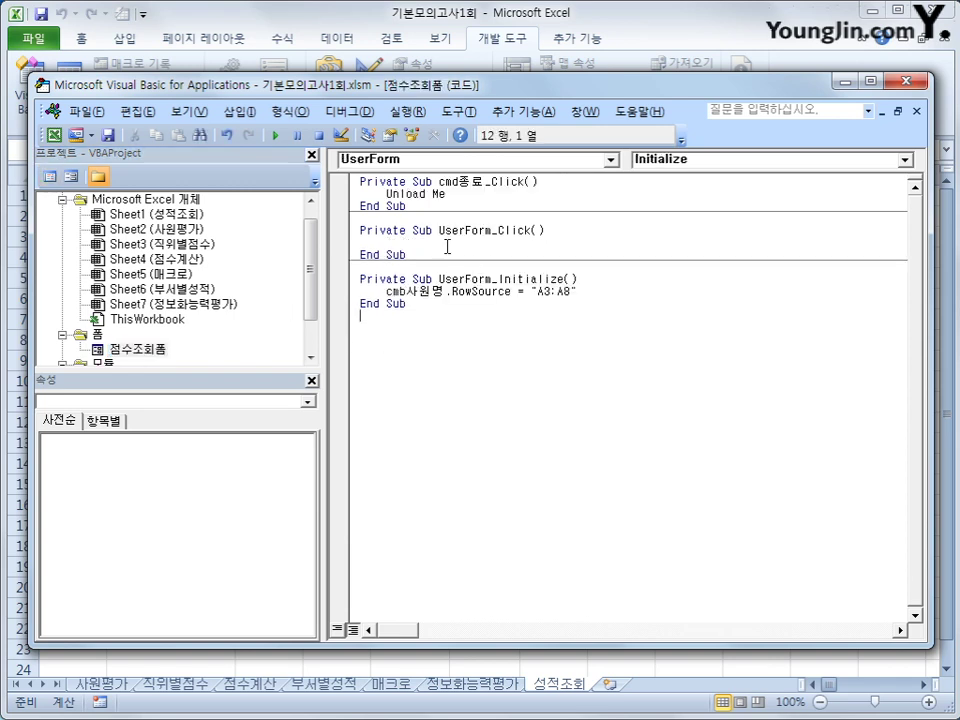
{"action": "left_click", "coordinate": [440, 162]}
{"action": "left_click", "coordinate": [447, 199]}
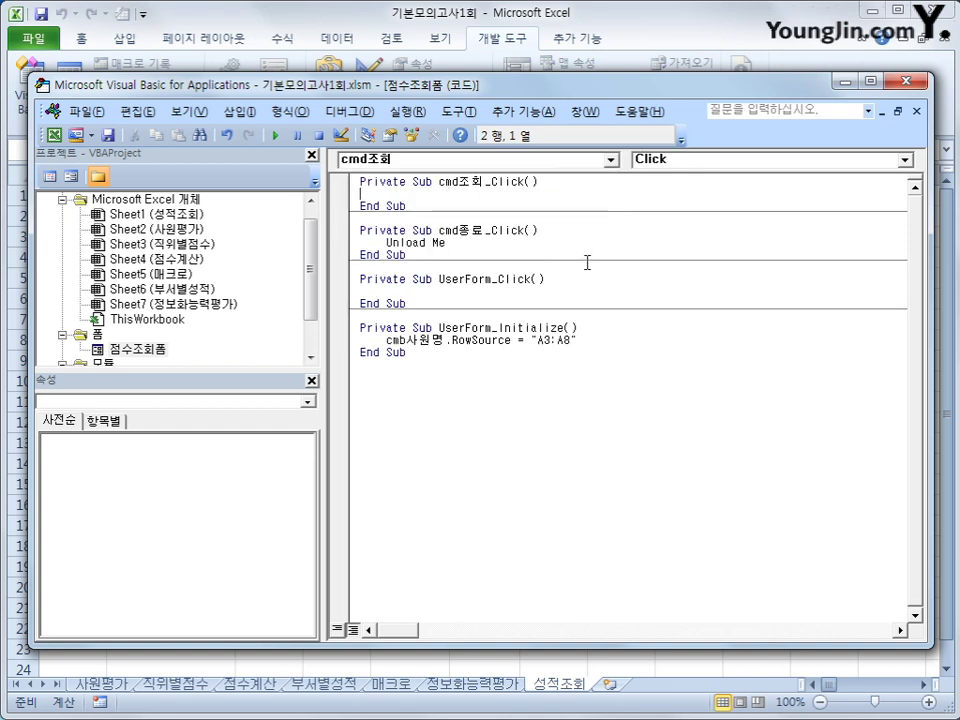
Write iRow = cmb사원명.ListIndex in the cmd조회_Click procedure, indented below a blank line
{"action": "key", "text": "Return"}
{"action": "key", "text": "Tab"}
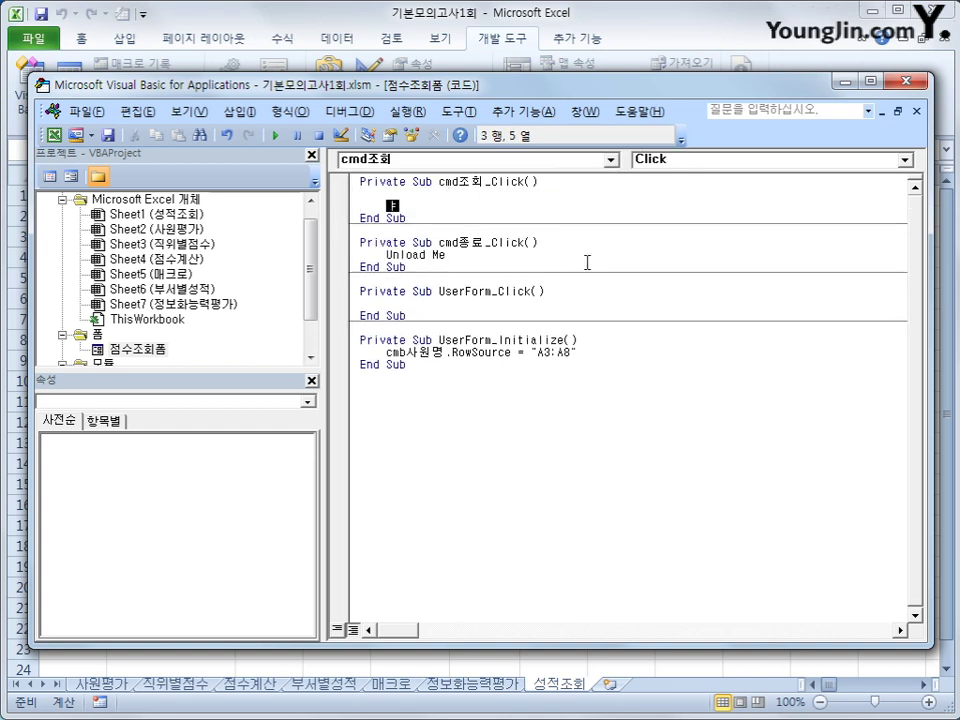
{"action": "type", "text": "iRow = cmb사원명."}
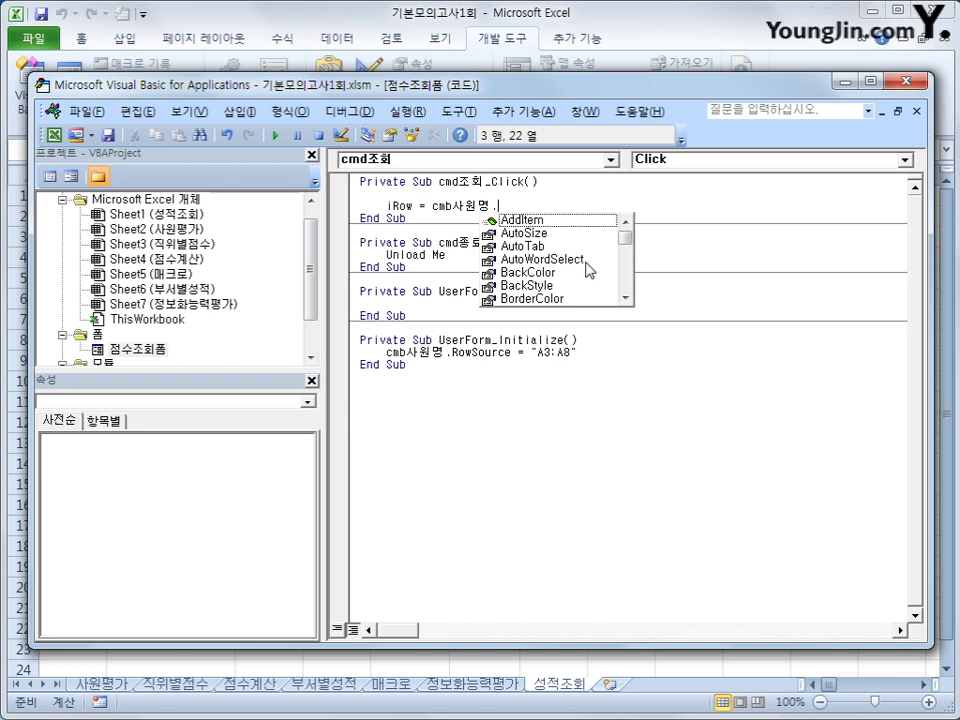
{"action": "type", "text": "listIndex"}
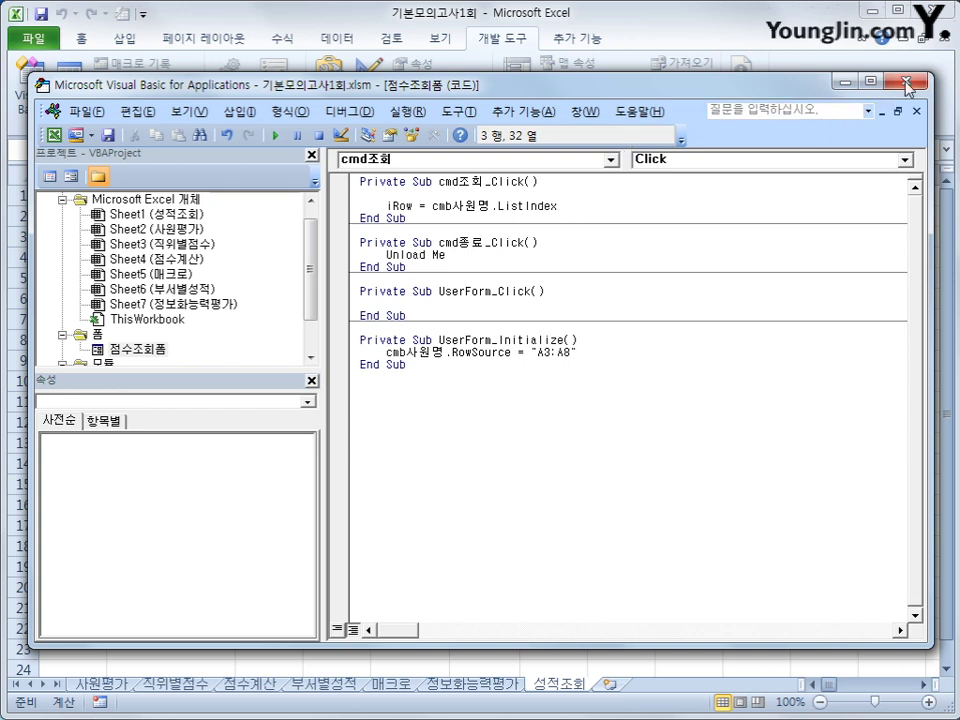
Return to the 성적조회 sheet, compare the form's 사원명 list with the table rows, and close the form
{"action": "left_click", "coordinate": [682, 66]}
{"action": "left_click", "coordinate": [436, 233]}
{"action": "left_click", "coordinate": [572, 317]}
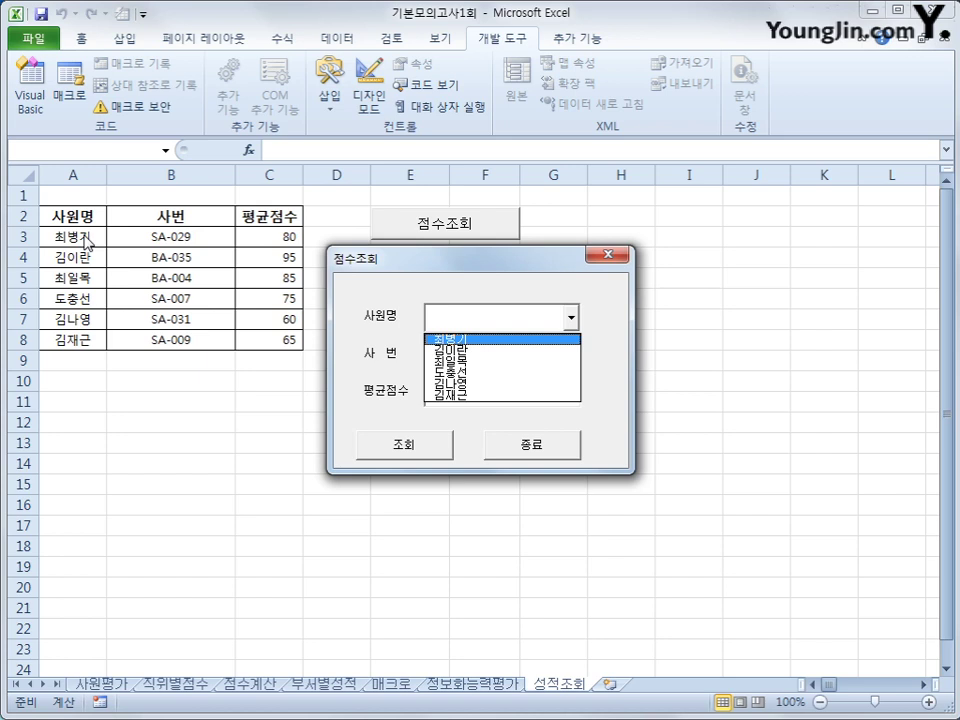
{"action": "left_click", "coordinate": [607, 255]}
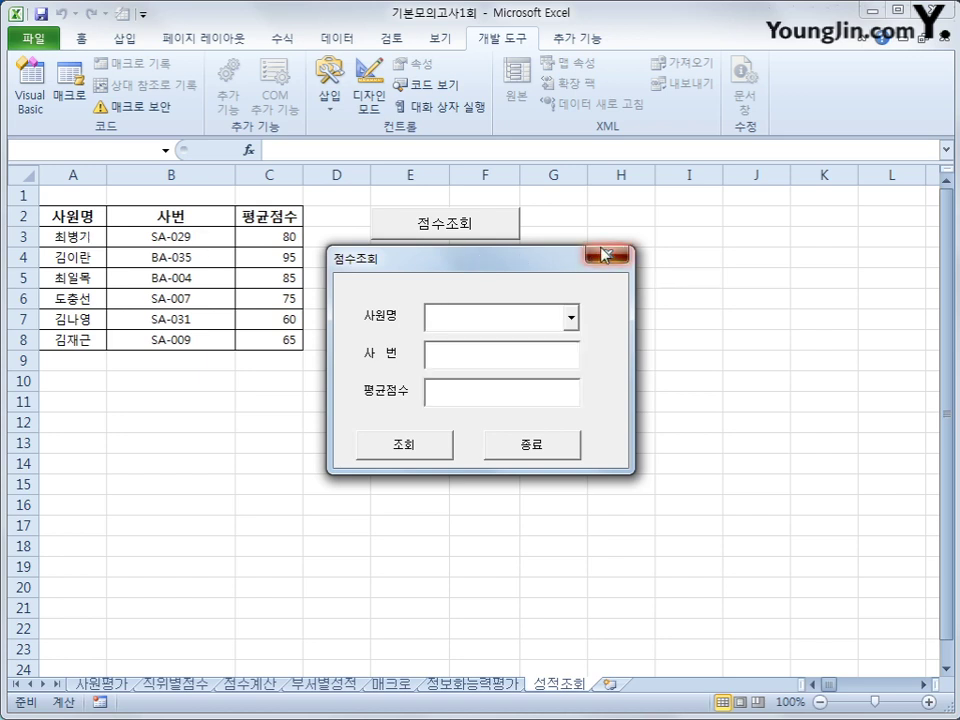
{"action": "left_click", "coordinate": [607, 255]}
Reopen the form code and extend the iRow assignment in cmd조회_Click with + 3
{"action": "left_click", "coordinate": [30, 100]}
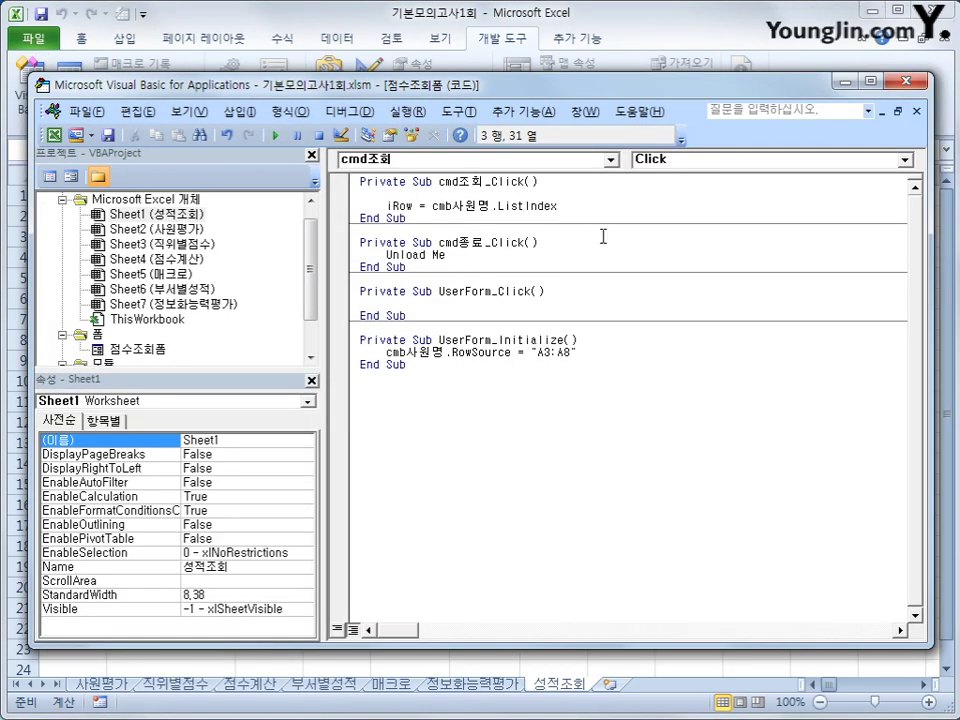
{"action": "type", "text": "3"}
{"action": "key", "text": "Return"}
{"action": "key", "text": "Return"}
Add the line txt사번 = Cells(iRow, 2) below the iRow assignment
{"action": "type", "text": "c"}
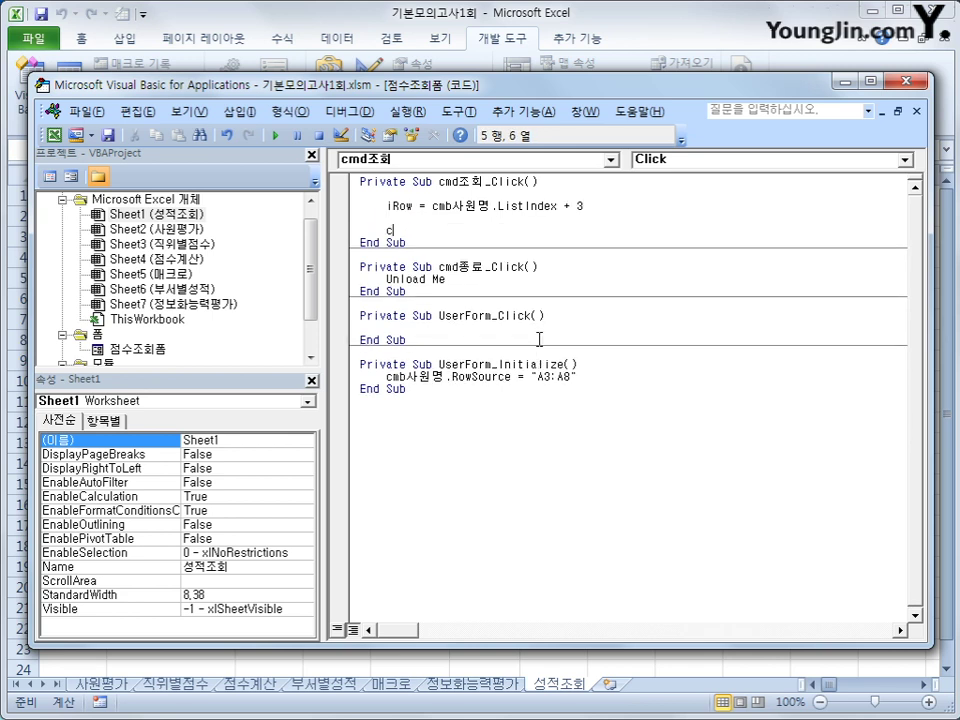
{"action": "type", "text": "ell"}
{"action": "key", "text": "shift+Home"}
{"action": "type", "text": "txt사번 ="}
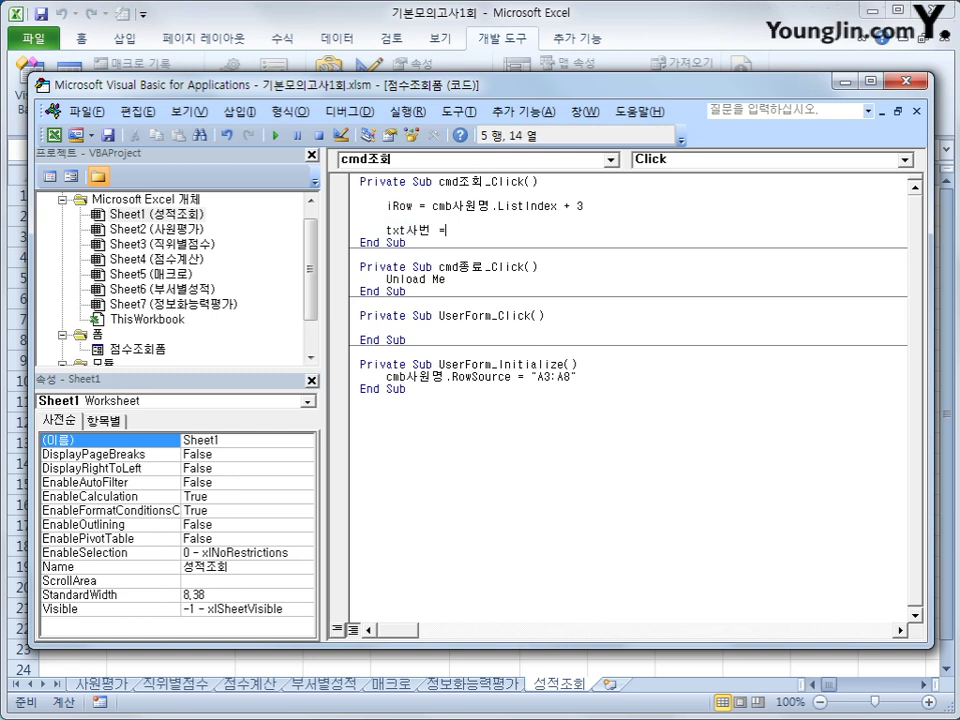
{"action": "type", "text": "ㅊㄷ"}
{"action": "type", "text": "cells(i"}
{"action": "key", "text": "BackSpace"}
{"action": "key", "text": "BackSpace"}
{"action": "type", "text": "(i"}
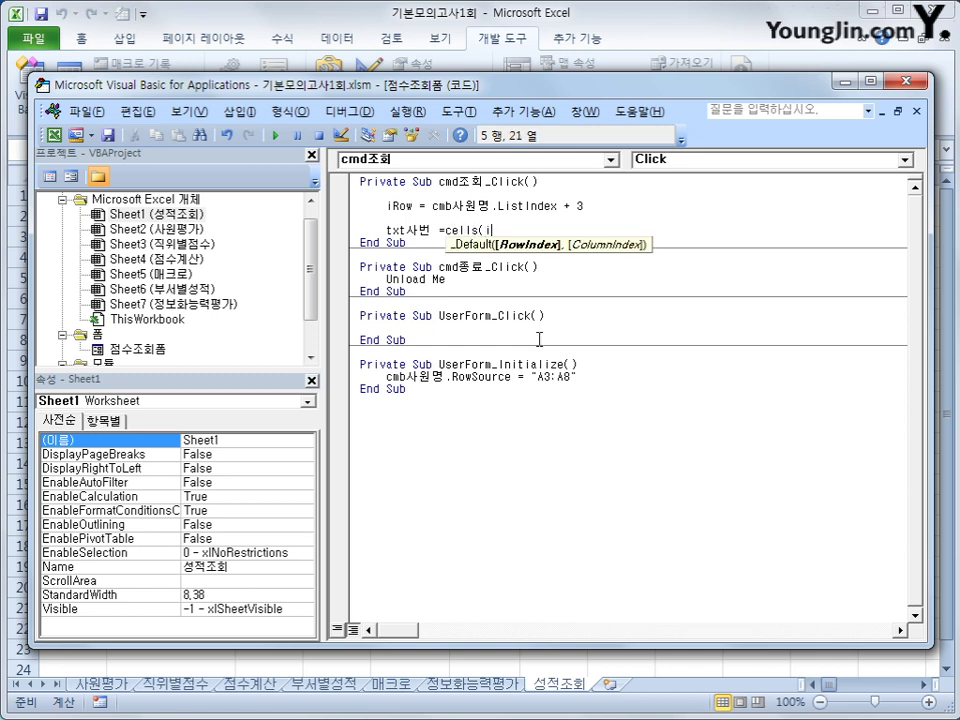
{"action": "type", "text": "Row, "}
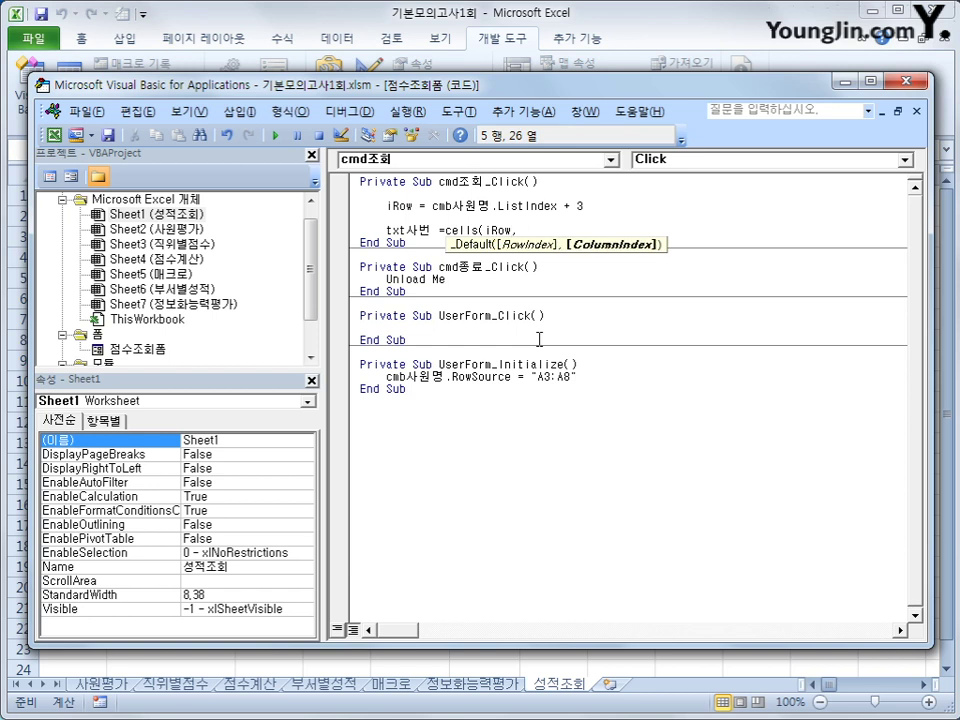
{"action": "type", "text": "2)"}
{"action": "key", "text": "Return"}
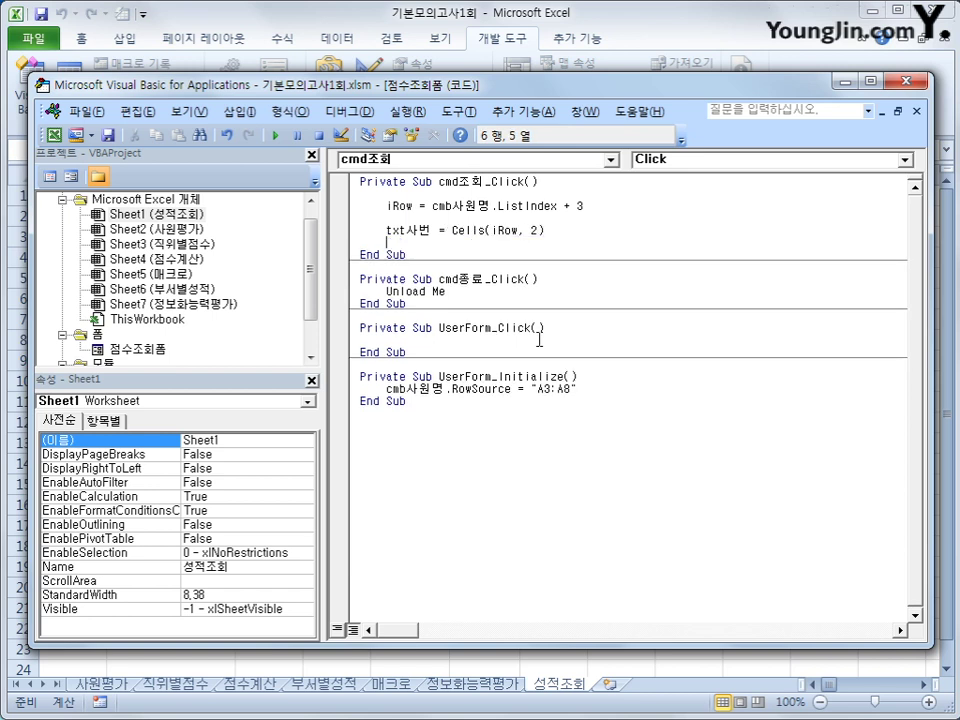
Add the line txt평가점수 = Cells(iRow, 3) below the txt사번 assignment
{"action": "type", "text": "txt평가전수"}
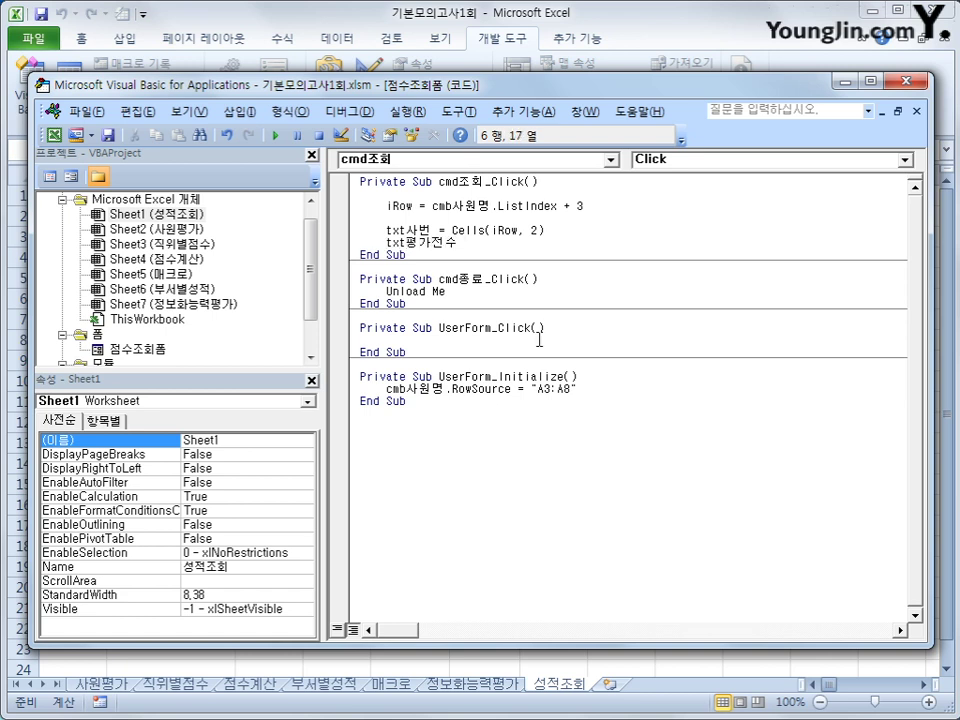
{"action": "key", "text": "BackSpace"}
{"action": "key", "text": "BackSpace"}
{"action": "key", "text": "BackSpace"}
{"action": "type", "text": "점수 = 초"}
{"action": "key", "text": "BackSpace"}
{"action": "type", "text": "cells("}
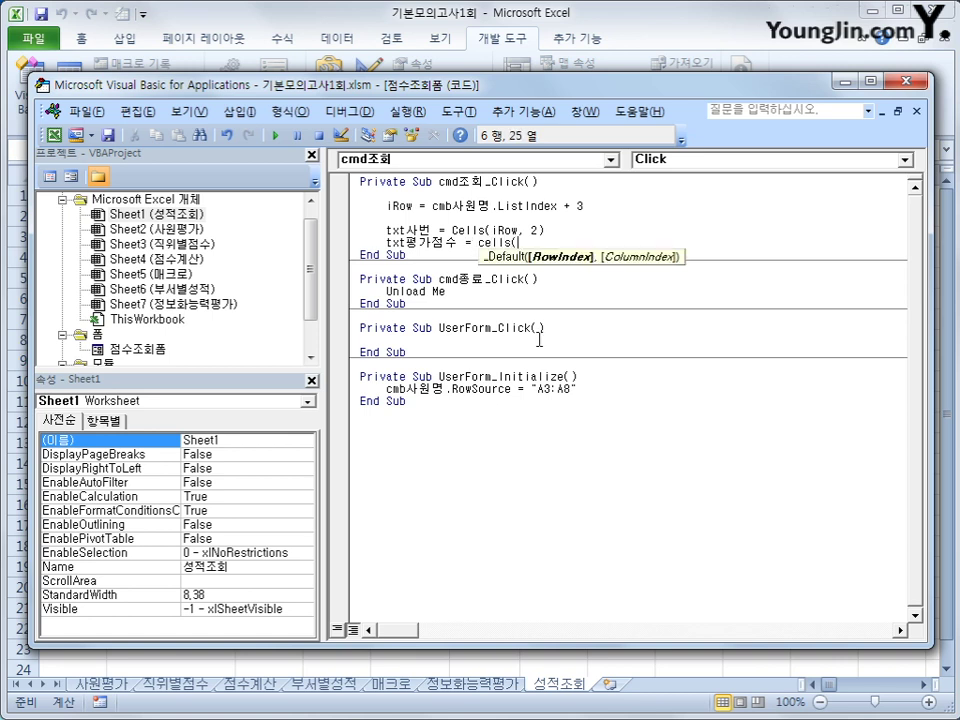
{"action": "type", "text": "iRow,3"}
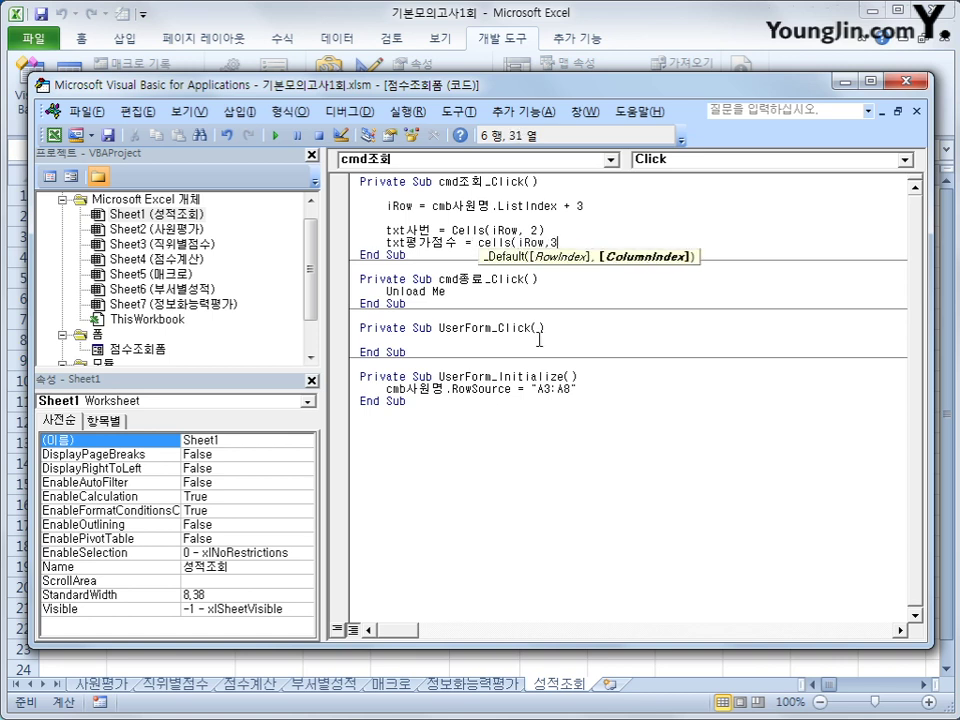
{"action": "key", "text": "Return"}
Review the iRow assignment in cmd조회_Click, going over cmb사원명.ListIndex, the + 3 offset and the iRow variable
{"action": "key", "text": "Up"}
{"action": "key", "text": "Up"}
{"action": "key", "text": "Up"}
{"action": "key", "text": "Up"}
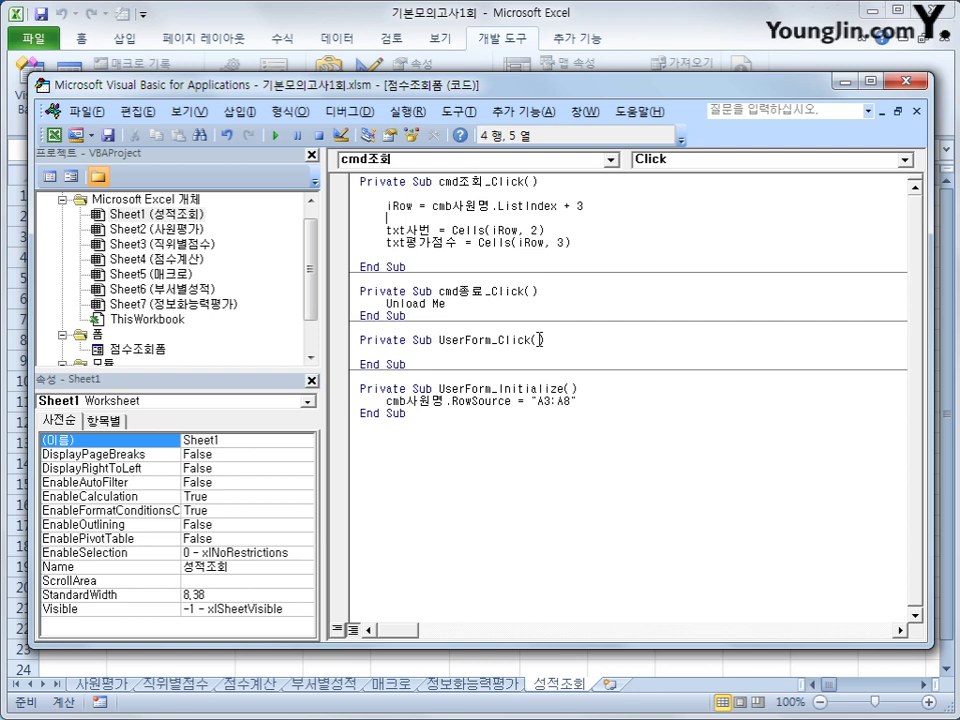
{"action": "key", "text": "Right"}
{"action": "key", "text": "Right"}
{"action": "key", "text": "Right"}
{"action": "key", "text": "Right"}
{"action": "key", "text": "Right"}
{"action": "key", "text": "Right"}
{"action": "key", "text": "Right"}
{"action": "key", "text": "Right"}
{"action": "key", "text": "shift+Right"}
{"action": "key", "text": "shift+Right"}
{"action": "key", "text": "shift+Right"}
{"action": "key", "text": "shift+Right"}
{"action": "key", "text": "shift+Right"}
{"action": "key", "text": "shift+Right"}
{"action": "key", "text": "shift+Right"}
{"action": "key", "text": "shift+Right"}
{"action": "key", "text": "shift+Right"}
{"action": "key", "text": "shift+Right"}
{"action": "key", "text": "shift+Right"}
{"action": "key", "text": "shift+Right"}
{"action": "key", "text": "shift+Right"}
{"action": "key", "text": "shift+Right"}
{"action": "key", "text": "shift+Right"}
{"action": "key", "text": "shift+Right"}
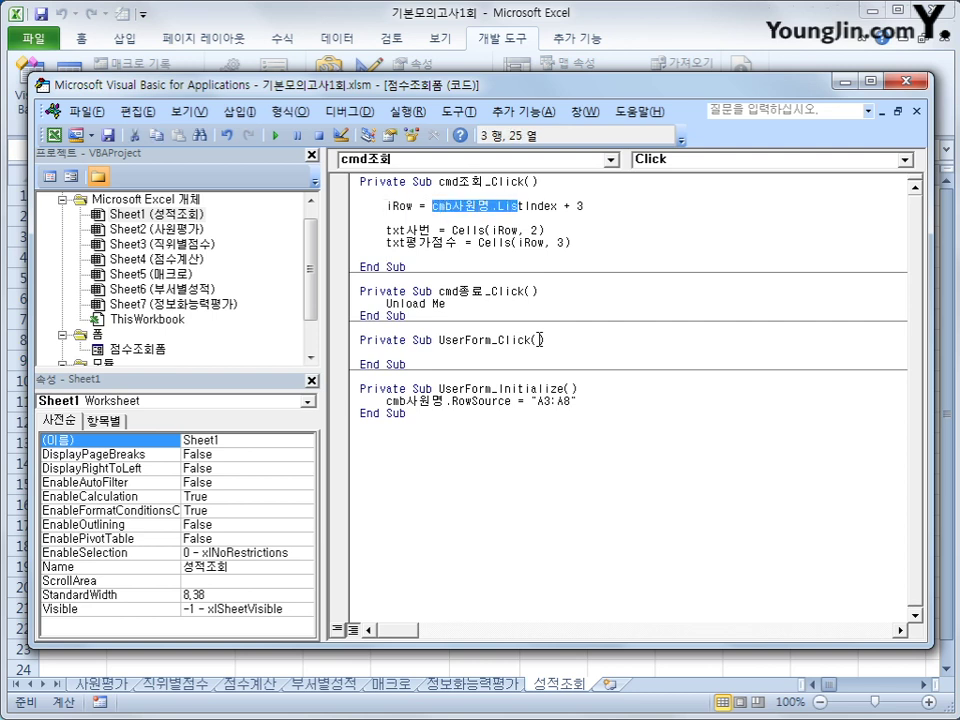
{"action": "key", "text": "Right"}
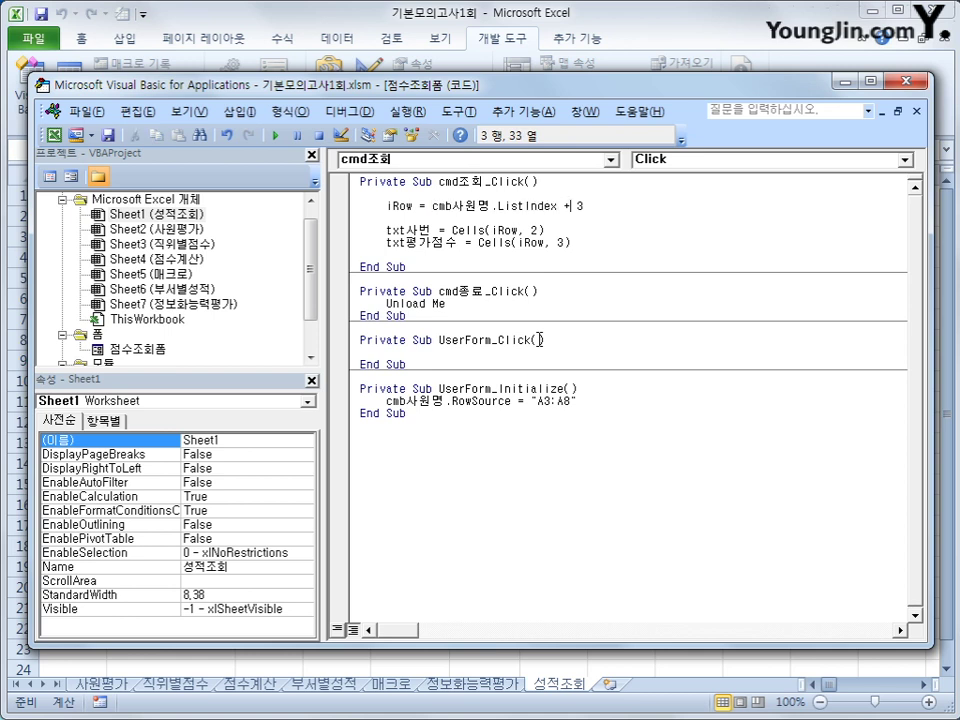
{"action": "key", "text": "Right"}
{"action": "key", "text": "Right"}
{"action": "key", "text": "Right"}
{"action": "key", "text": "Right"}
{"action": "left_click_drag", "start_coordinate": [413, 206], "coordinate": [388, 210]}
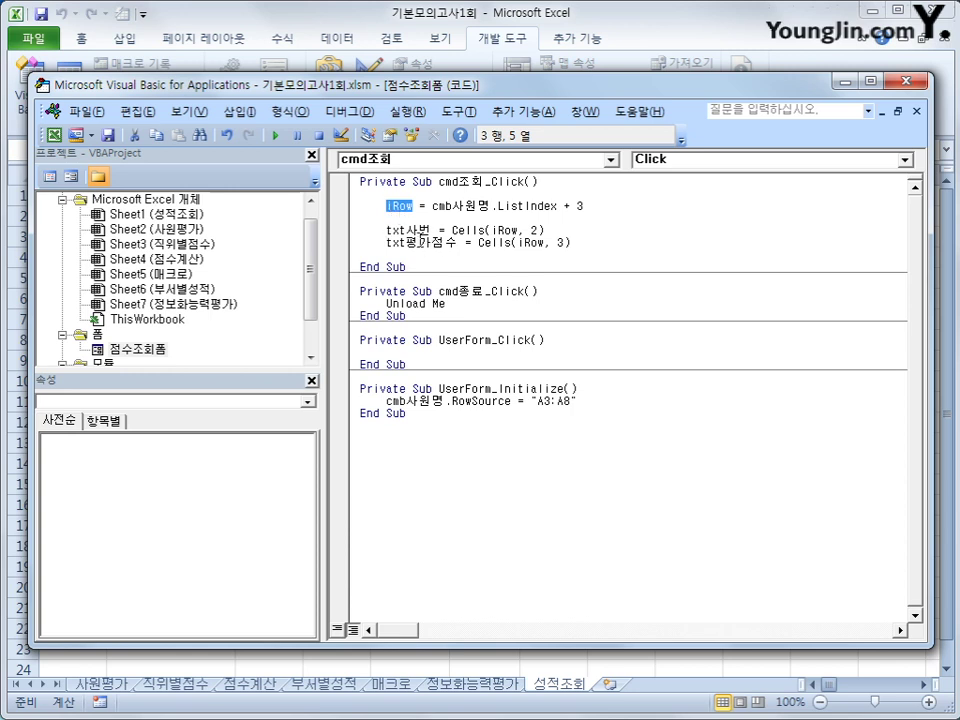
{"action": "left_click", "coordinate": [432, 229]}
Check the name properties of the 사번 and 평균점수 text boxes in 점수조회폼, and return to the form code
{"action": "double_click", "coordinate": [140, 350]}
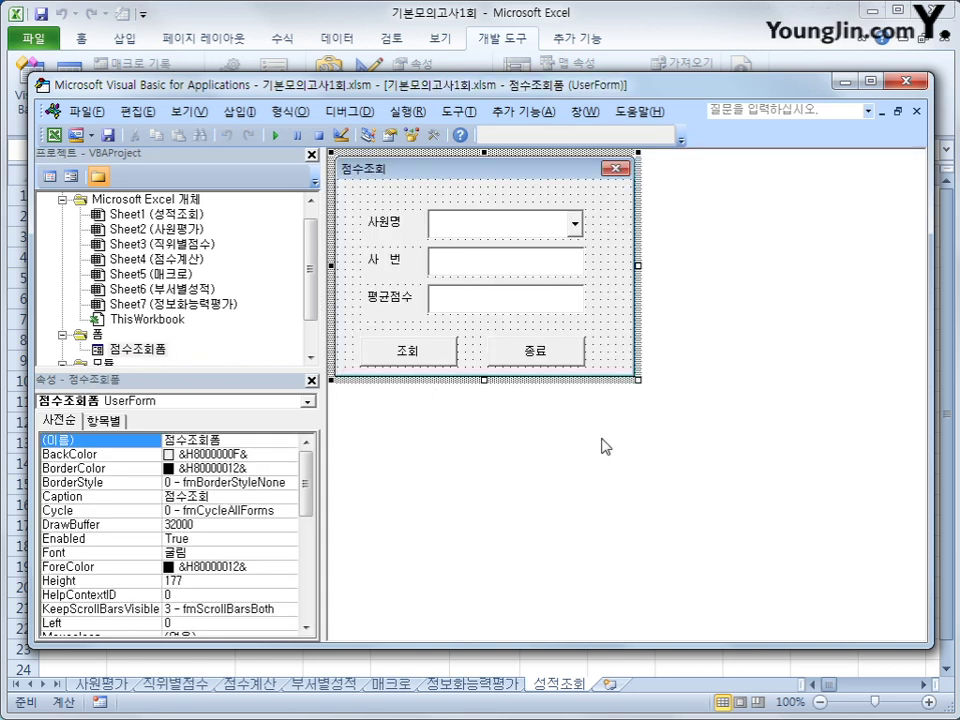
{"action": "left_click", "coordinate": [506, 264]}
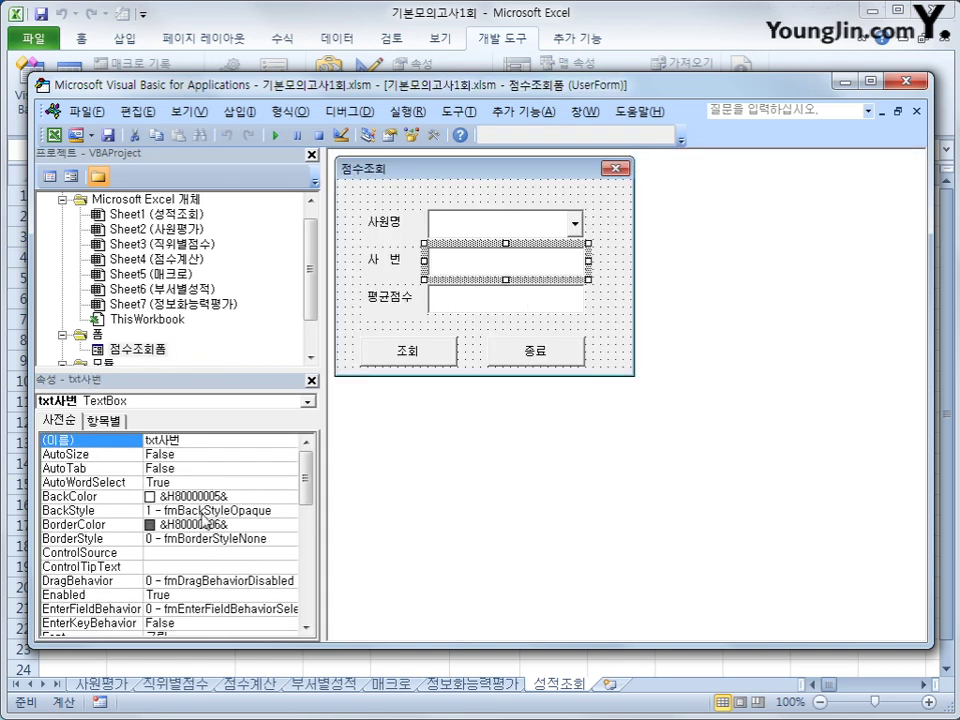
{"action": "left_click", "coordinate": [188, 442]}
{"action": "left_click", "coordinate": [505, 310]}
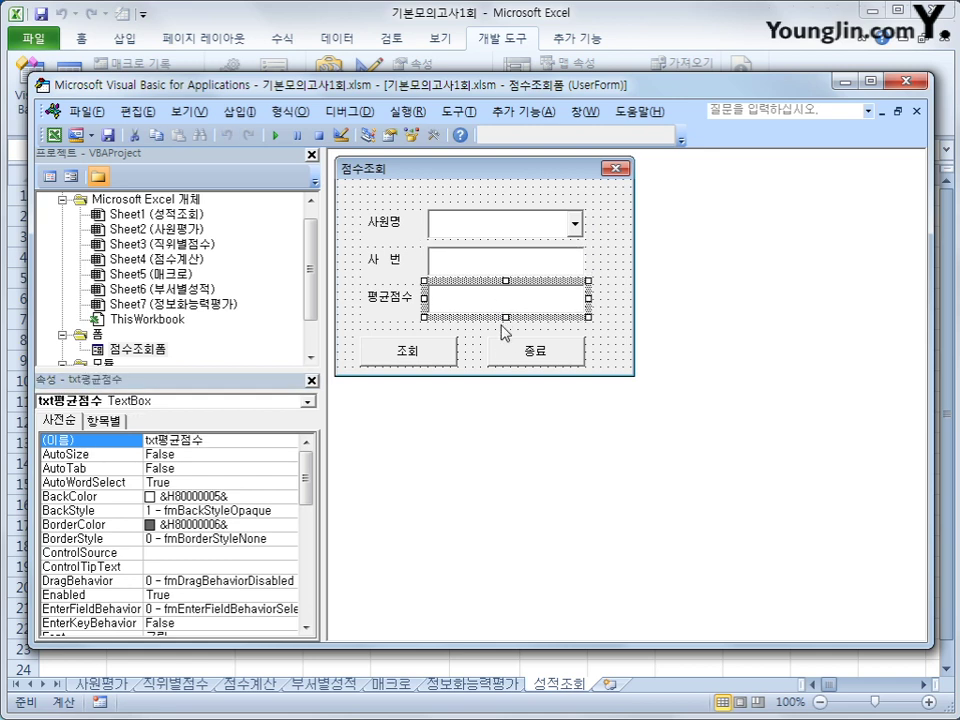
{"action": "double_click", "coordinate": [207, 439]}
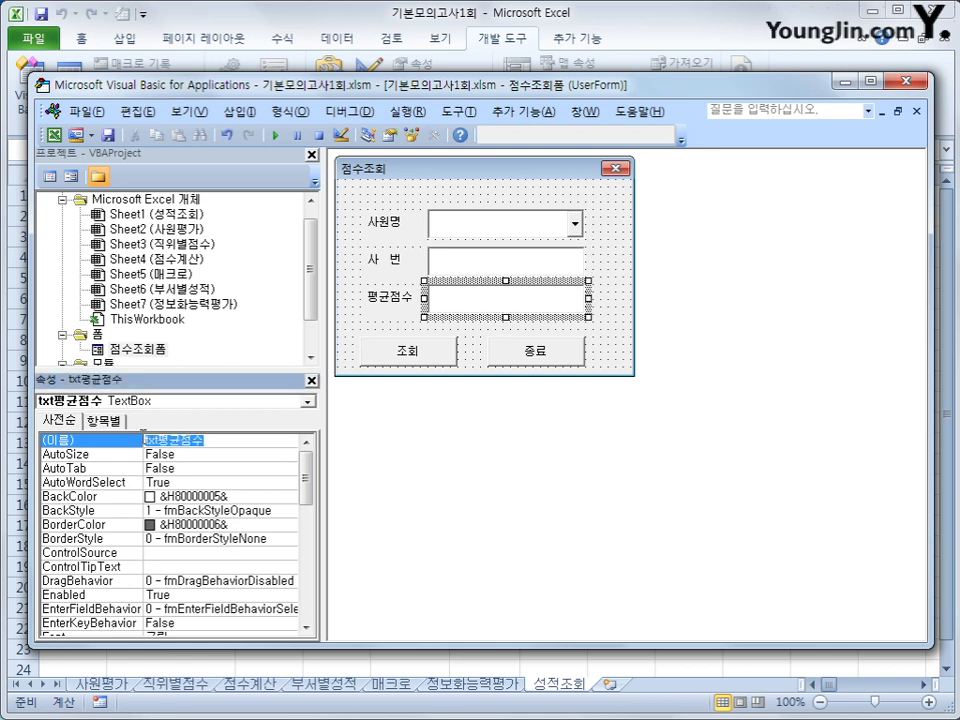
{"action": "left_click", "coordinate": [128, 350]}
{"action": "key", "text": "F7"}
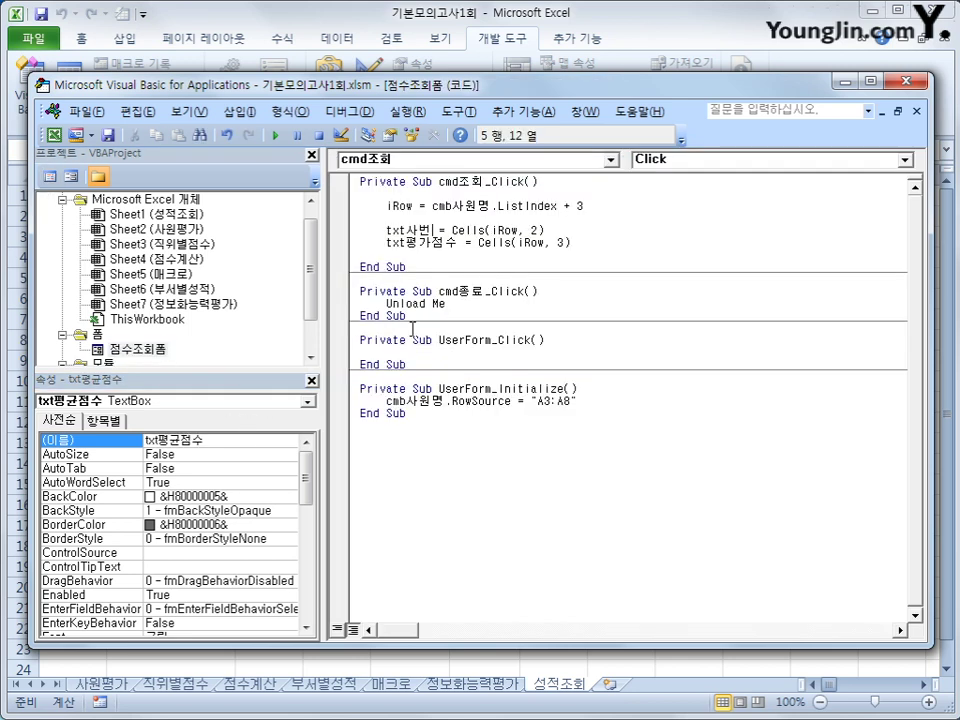
Review the txt사번 and txt평가점수 assignments, examining the row and column arguments of Cells
{"action": "double_click", "coordinate": [428, 230]}
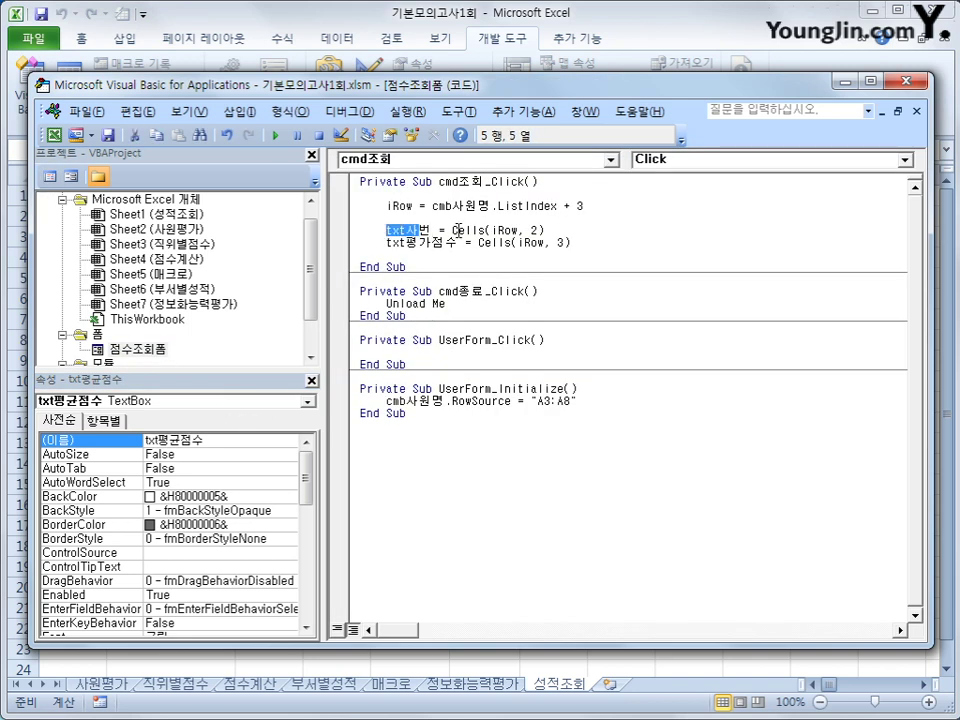
{"action": "double_click", "coordinate": [464, 230]}
{"action": "left_click", "coordinate": [538, 231]}
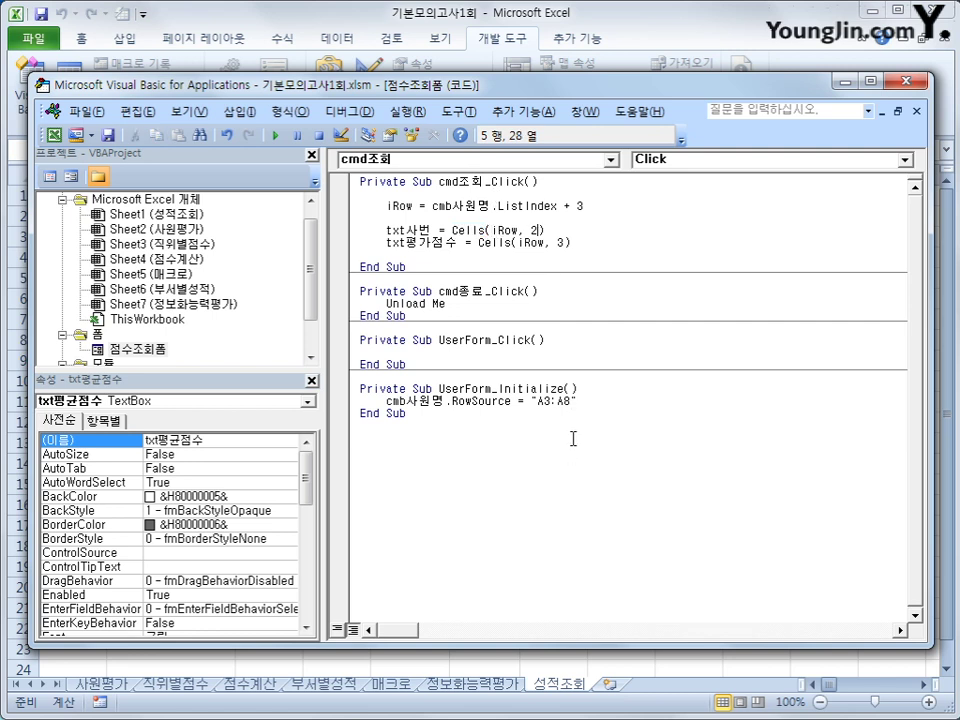
{"action": "left_click_drag", "start_coordinate": [436, 230], "coordinate": [386, 230]}
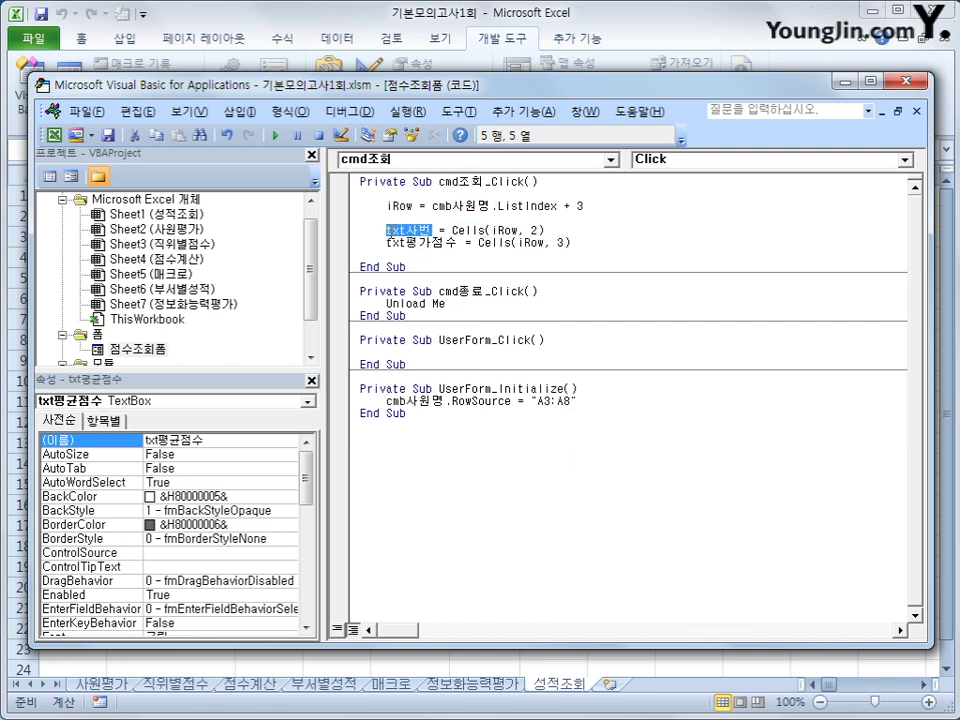
{"action": "left_click", "coordinate": [508, 206]}
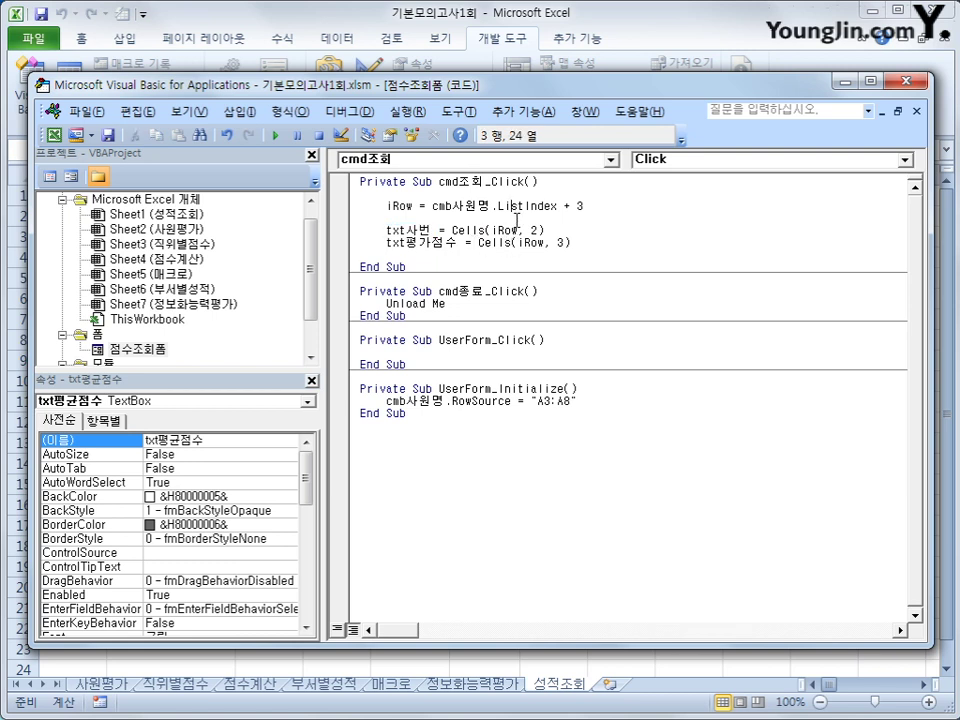
{"action": "double_click", "coordinate": [518, 243]}
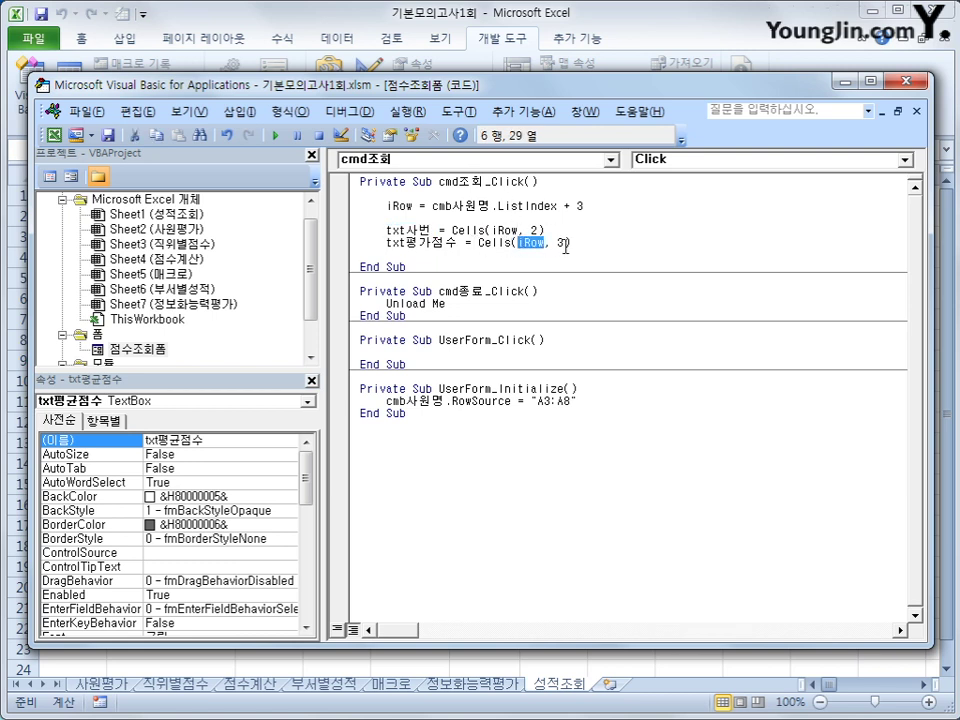
Begin a condition below the txt평가점수 assignment in cmd조회_Click with the line If txt평가점수 >= 85 Then
{"action": "left_click_drag", "start_coordinate": [566, 243], "coordinate": [557, 243]}
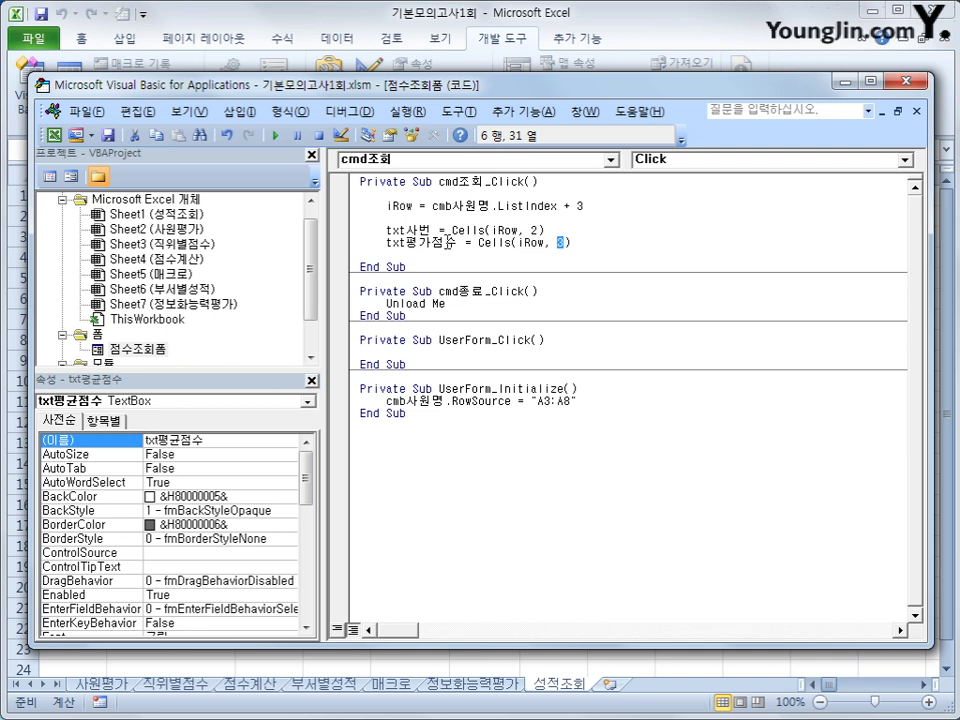
{"action": "left_click_drag", "start_coordinate": [444, 243], "coordinate": [386, 253]}
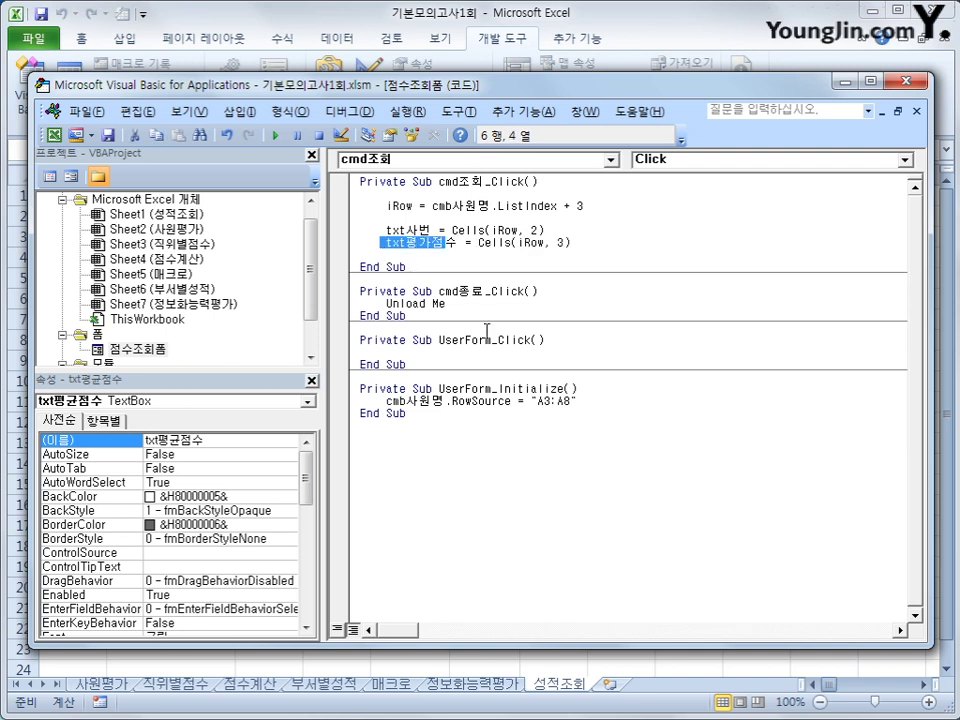
{"action": "key", "text": "Down"}
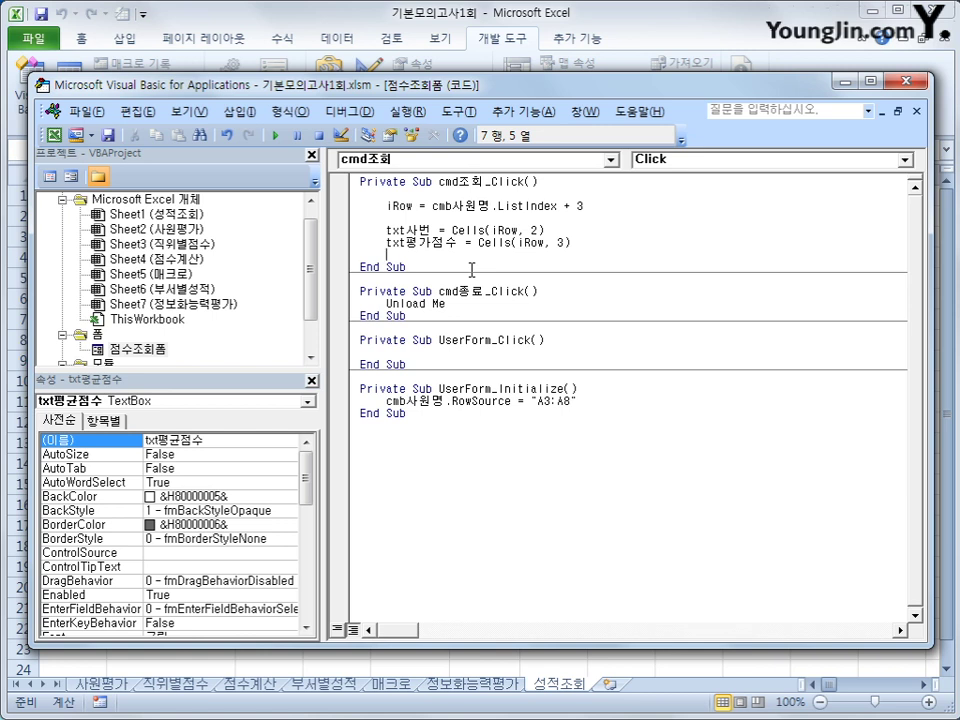
{"action": "key", "text": "Return"}
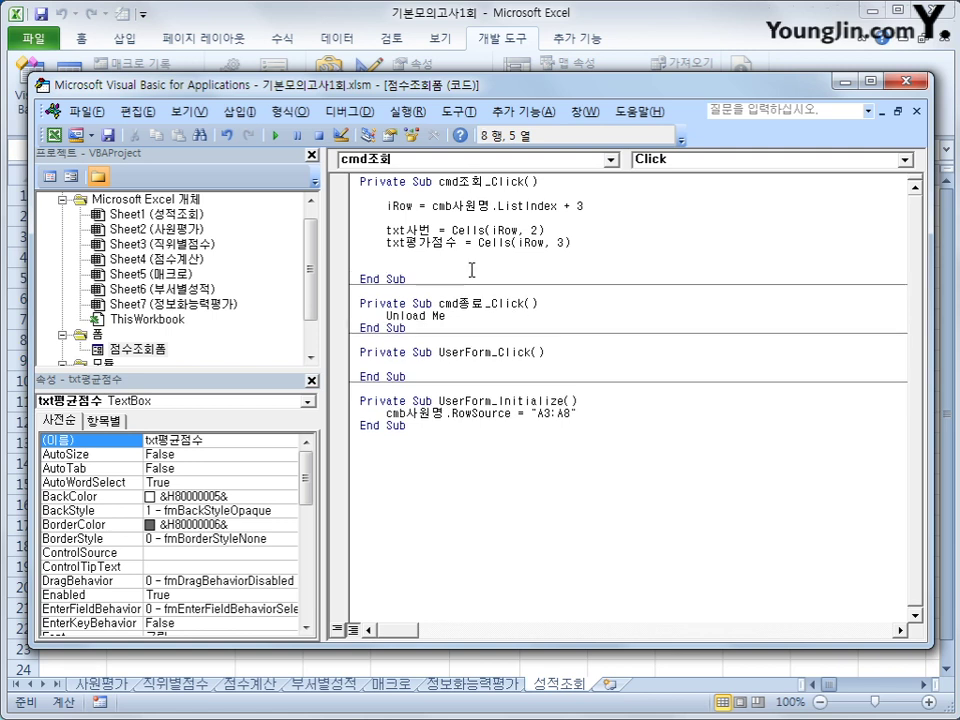
{"action": "type", "text": "if txt평가"}
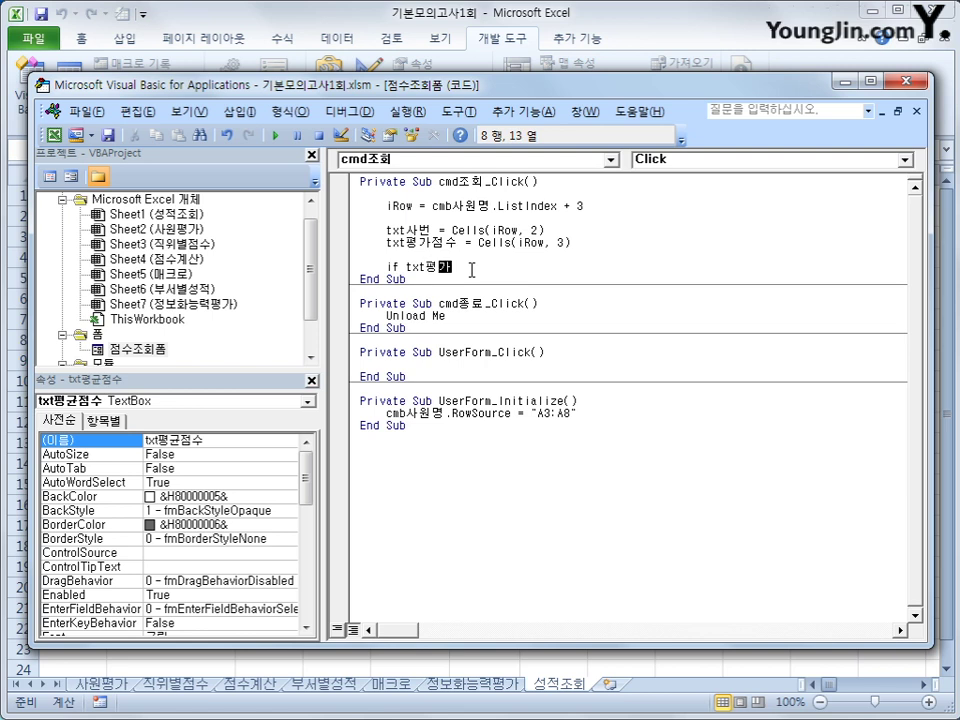
{"action": "type", "text": "저"}
{"action": "type", "text": "점수 "}
{"action": "type", "text": ">=85 소ㄷ"}
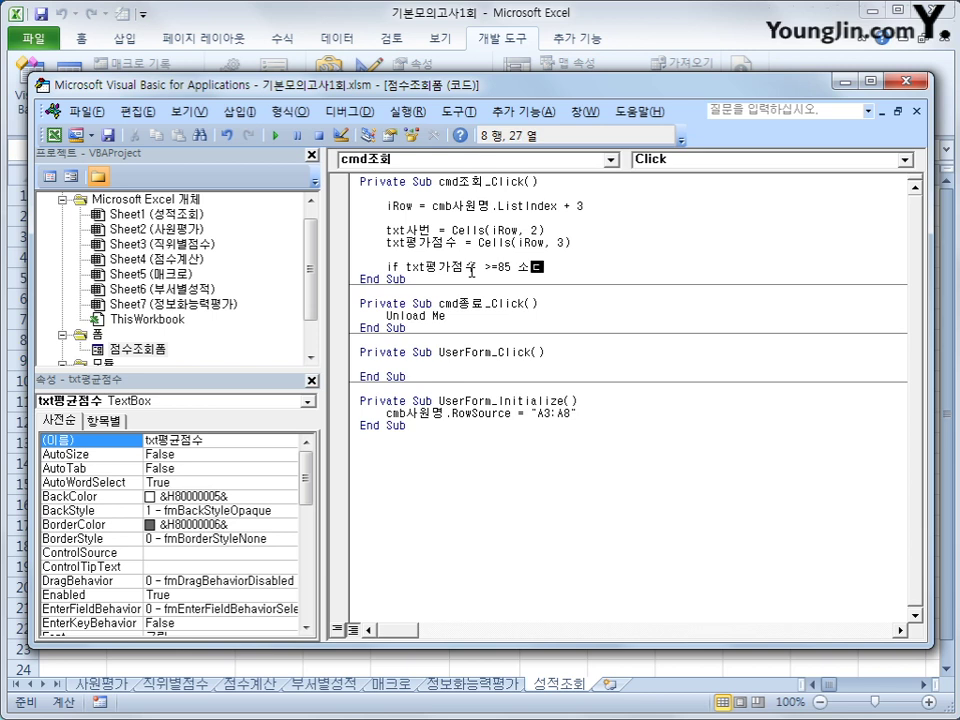
{"action": "key", "text": "Hangul"}
{"action": "type", "text": "then"}
{"action": "key", "text": "Return"}
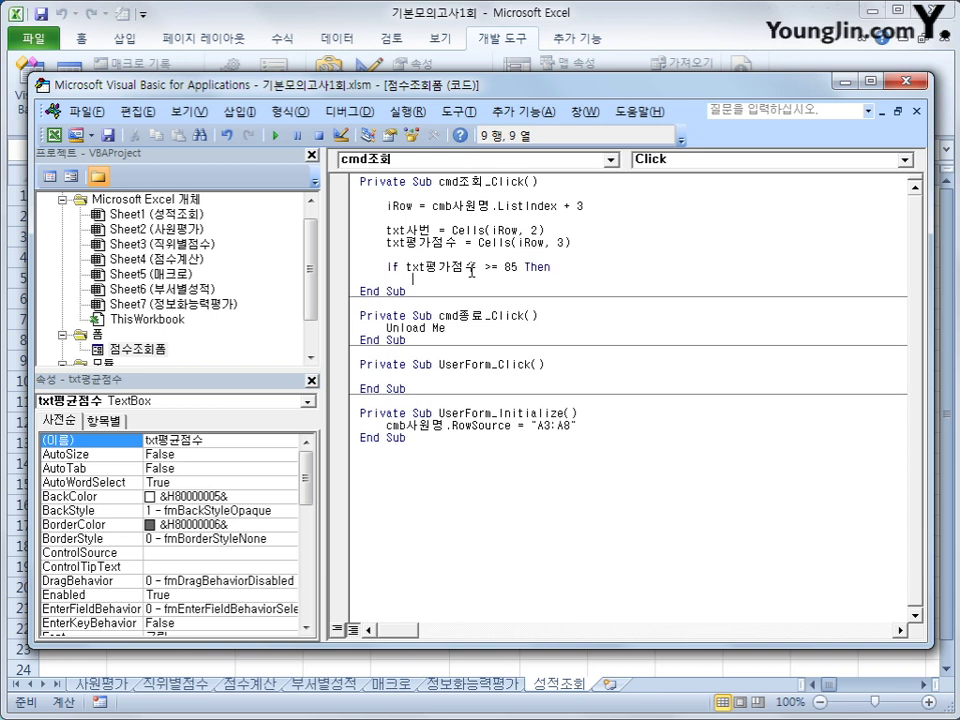
Add MsgBox cmb사원명 & "은 우수사원입니다" inside the condition and close the block with End If
{"action": "type", "text": "msgbox \""}
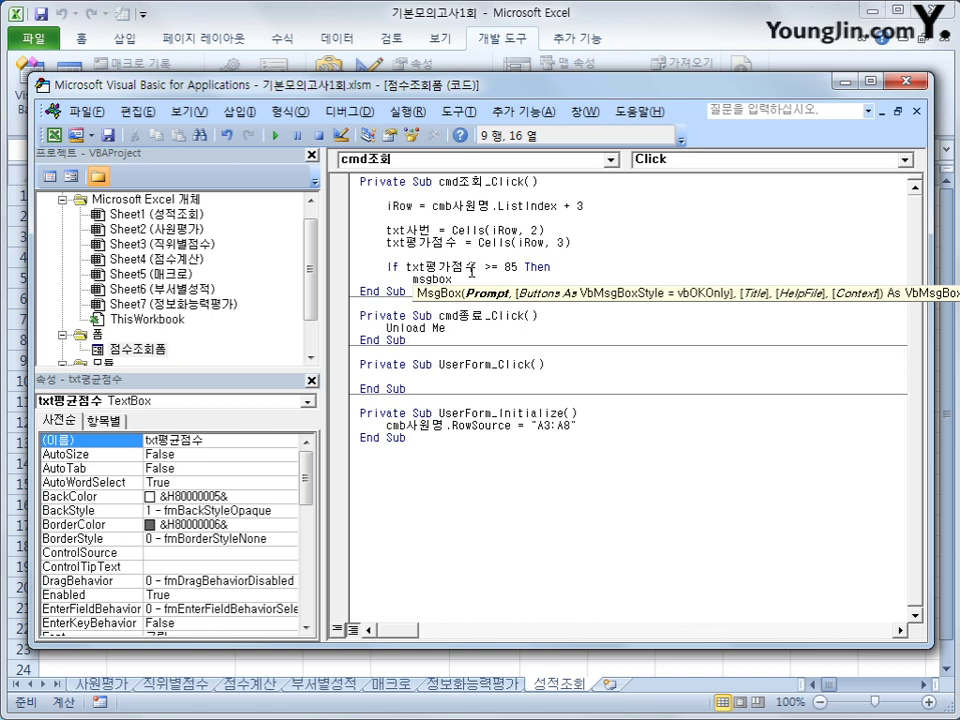
{"action": "type", "text": "cmb사원명 & \"으"}
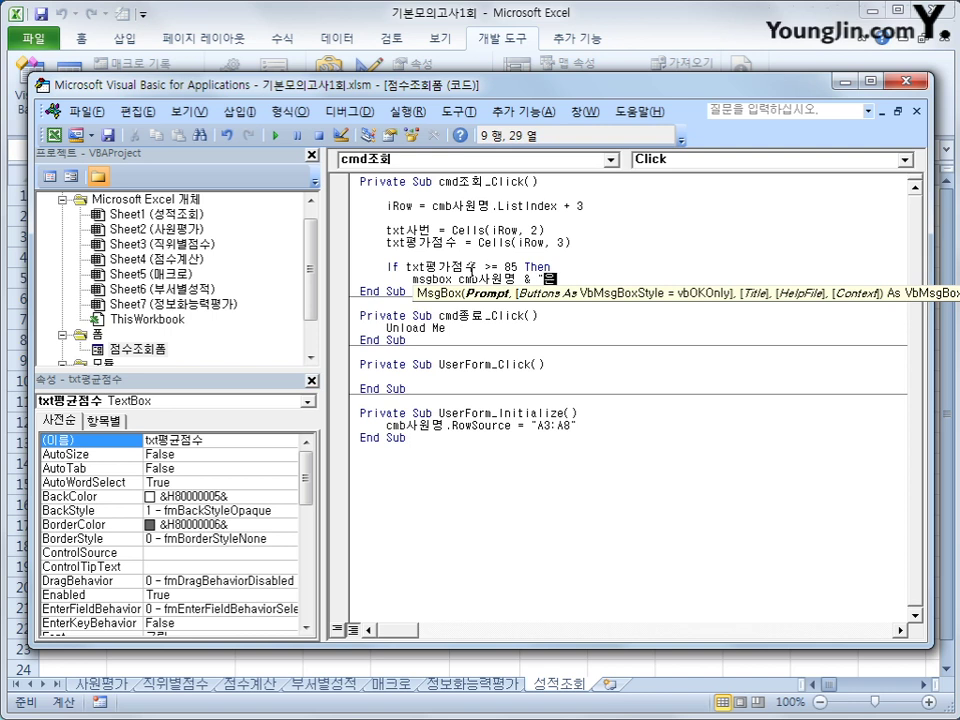
{"action": "type", "text": "은 우수아"}
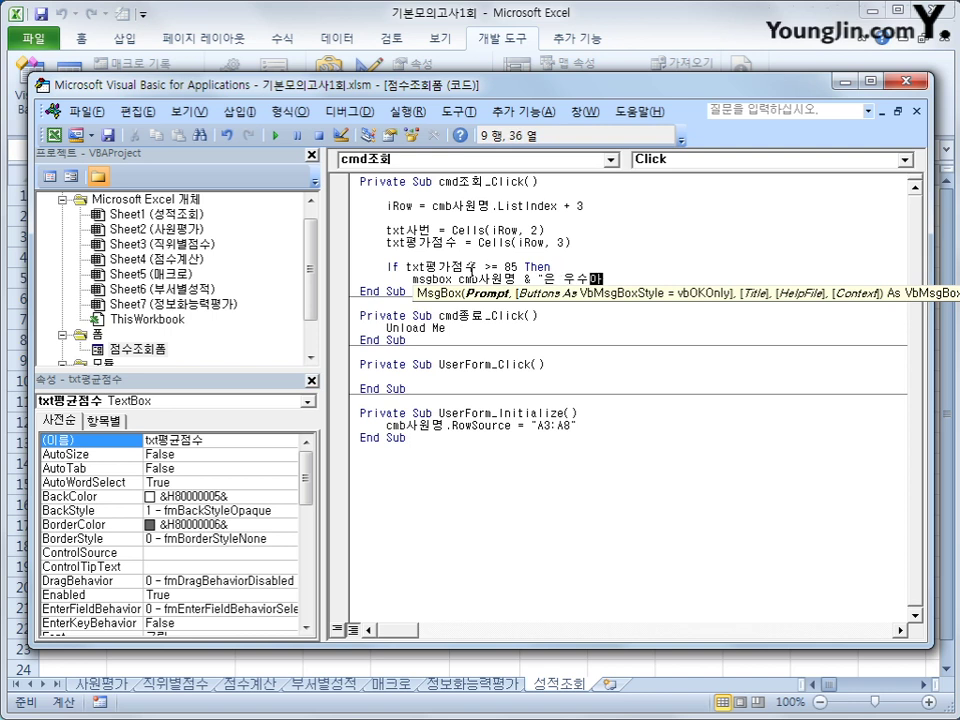
{"action": "type", "text": "원입니다"}
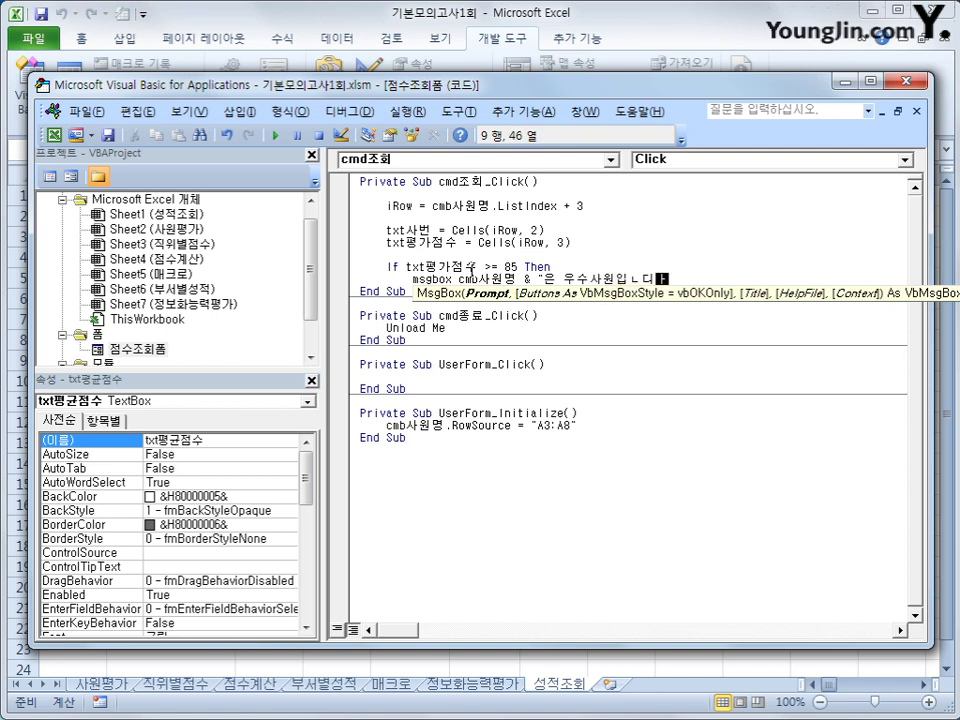
{"action": "key", "text": "BackSpace"}
{"action": "key", "text": "BackSpace"}
{"action": "key", "text": "BackSpace"}
{"action": "type", "text": "니다\""}
{"action": "key", "text": "Return"}
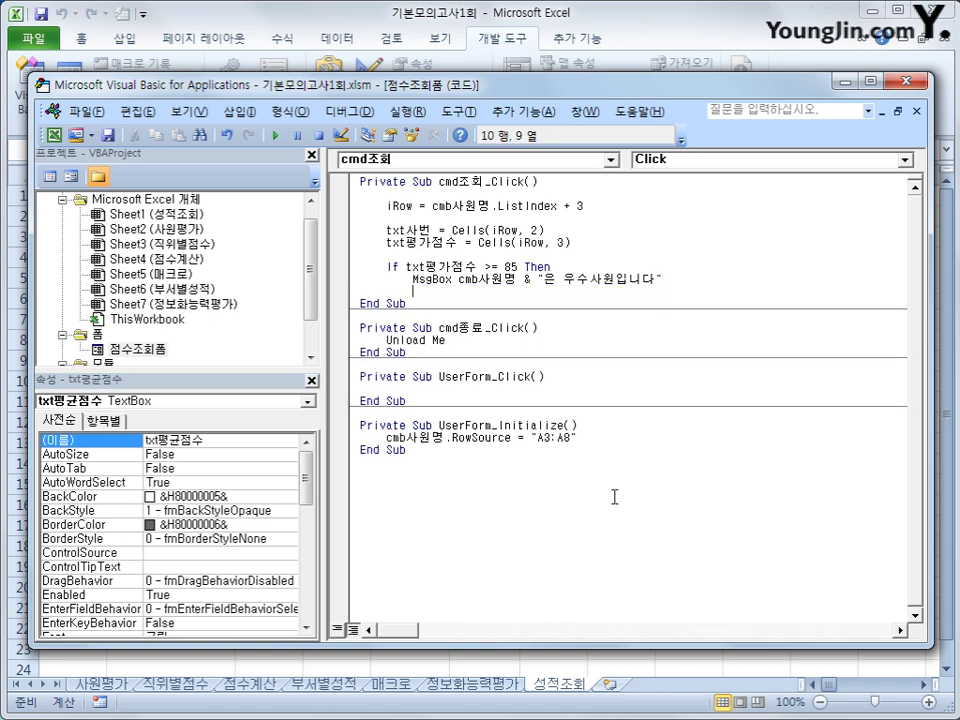
{"action": "type", "text": "end if"}
{"action": "key", "text": "Return"}
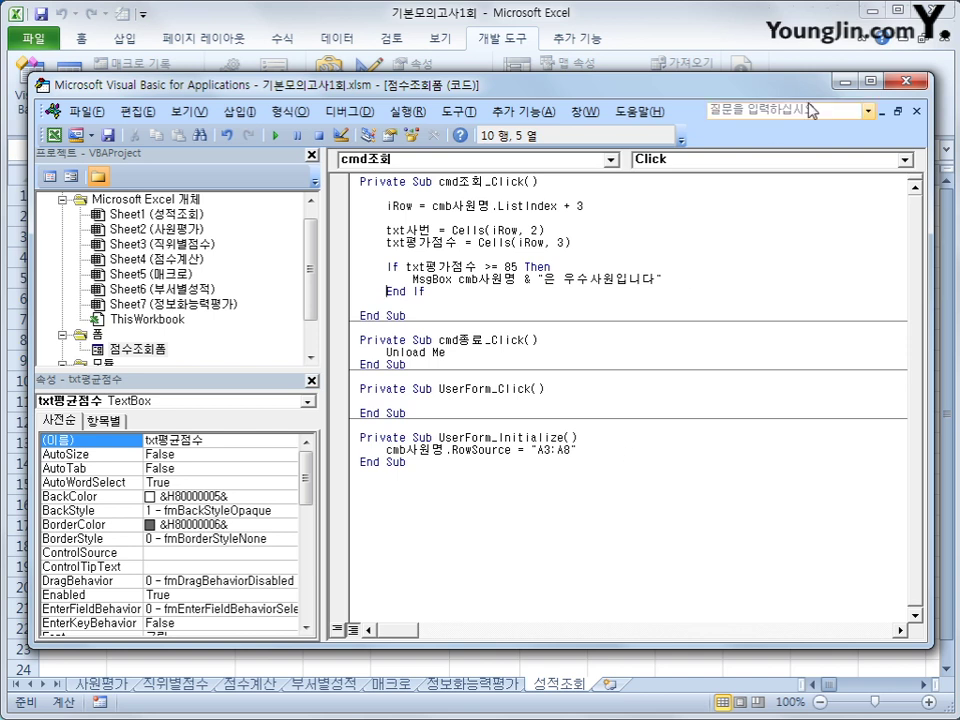
Return to the worksheet, test the 점수조회 form by looking up the first employee, and exit the form
{"action": "left_click", "coordinate": [916, 81]}
{"action": "left_click", "coordinate": [737, 366]}
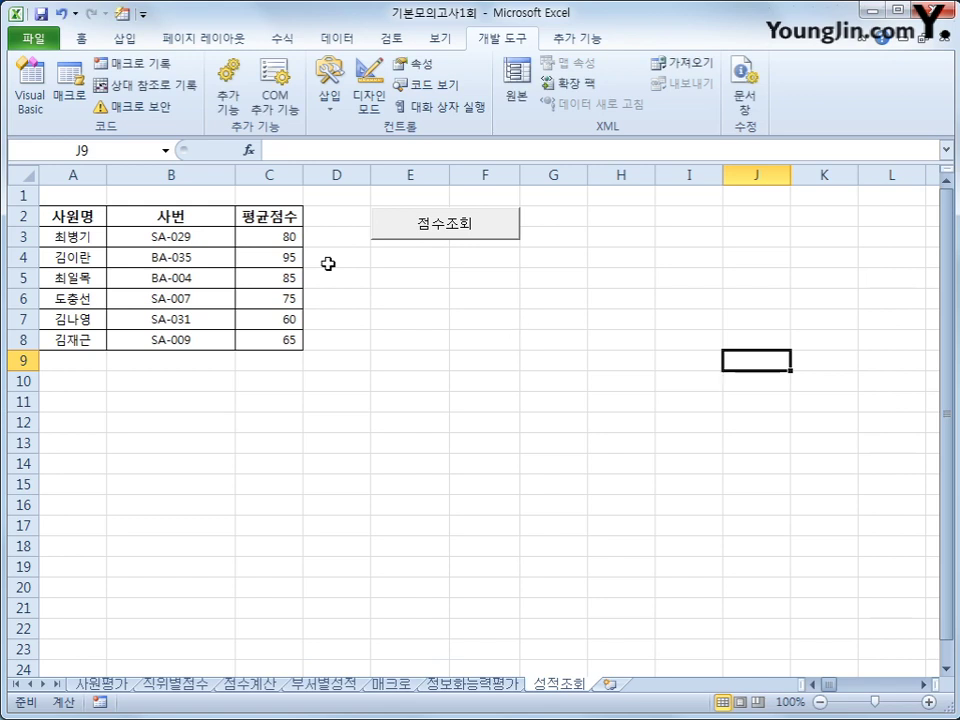
{"action": "left_click", "coordinate": [416, 226]}
{"action": "left_click", "coordinate": [569, 318]}
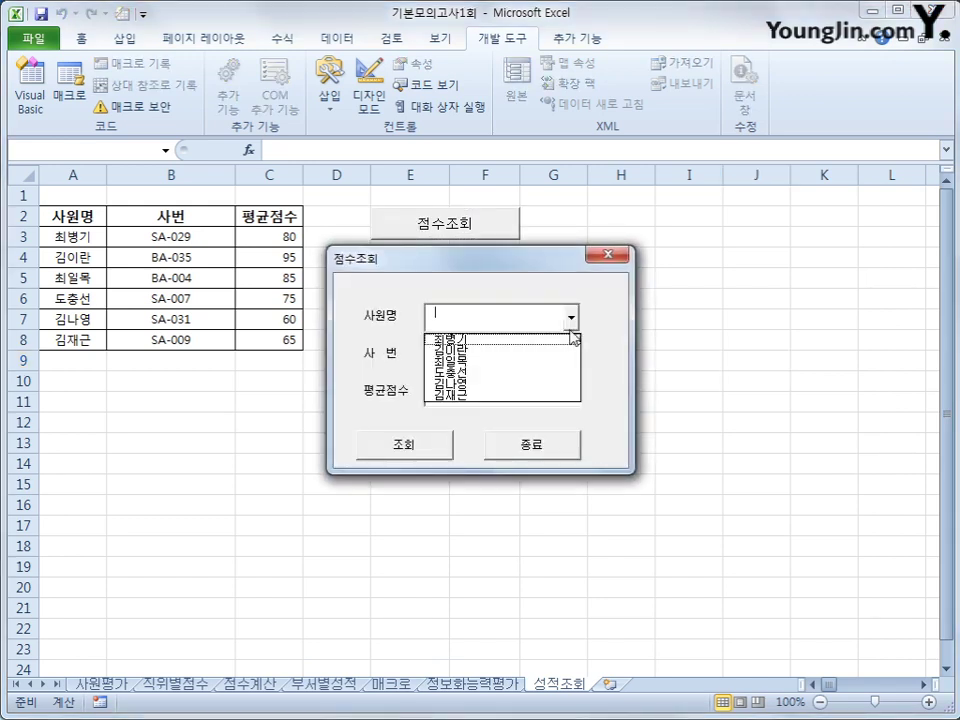
{"action": "left_click", "coordinate": [545, 337]}
{"action": "left_click", "coordinate": [430, 454]}
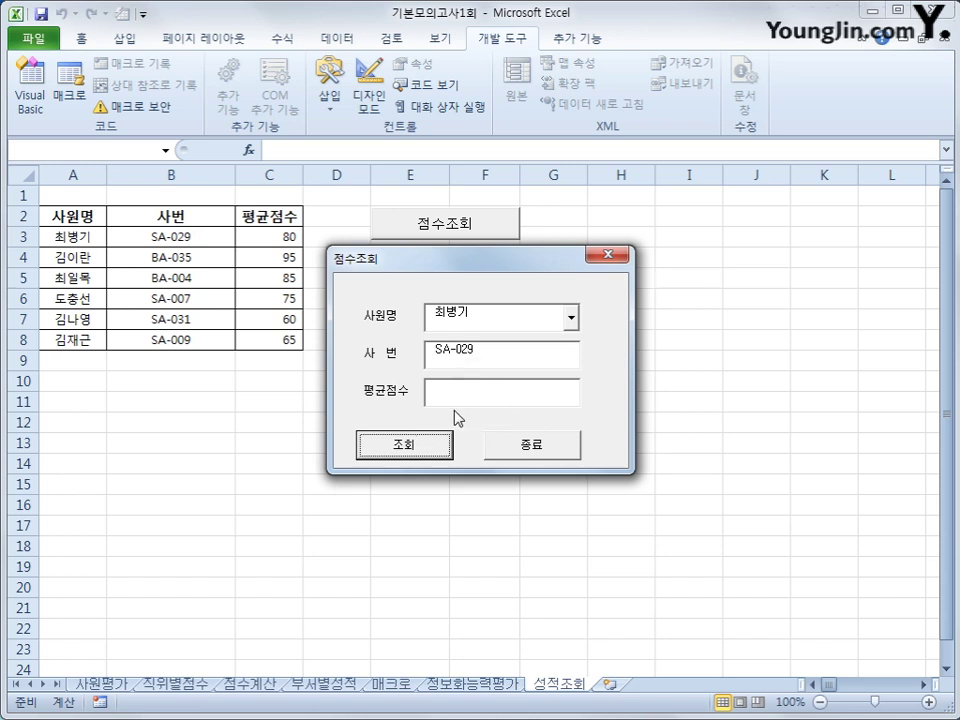
{"action": "left_click", "coordinate": [560, 463]}
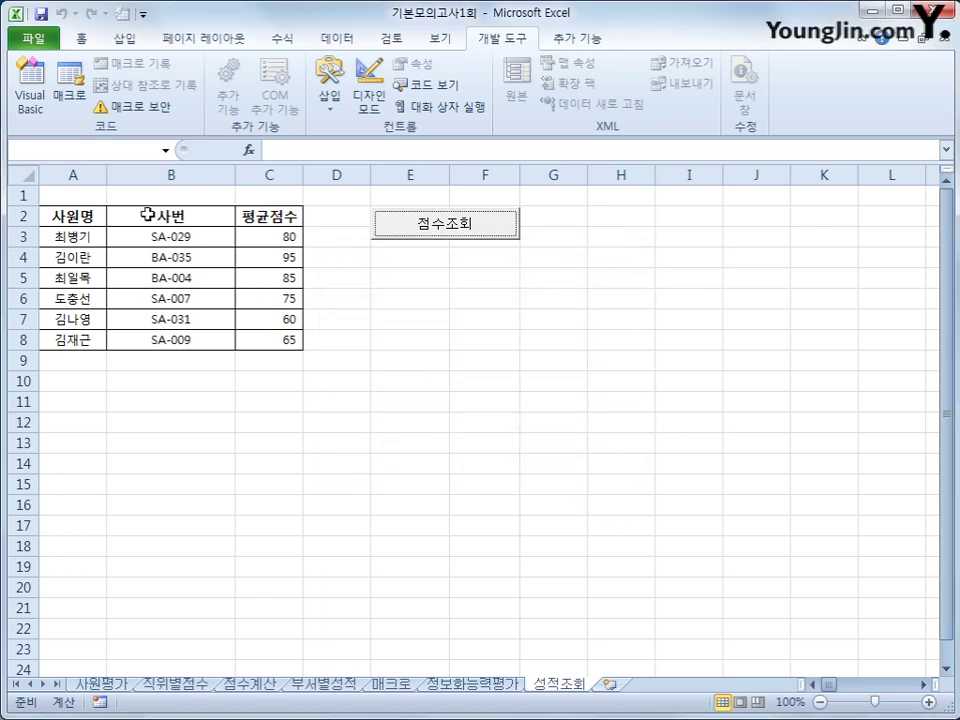
Reopen the form code and correct txt평가점수 to txt평균점수 in the Cells(iRow, 3) assignment
{"action": "left_click", "coordinate": [30, 100]}
{"action": "left_click", "coordinate": [425, 243]}
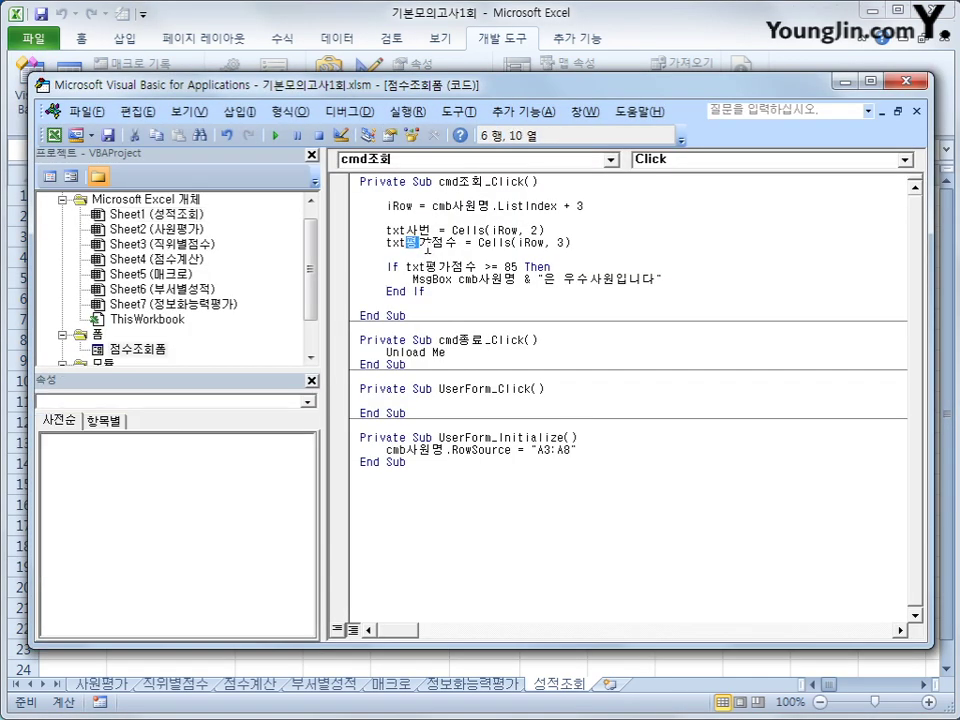
{"action": "key", "text": "Right"}
{"action": "key", "text": "Right"}
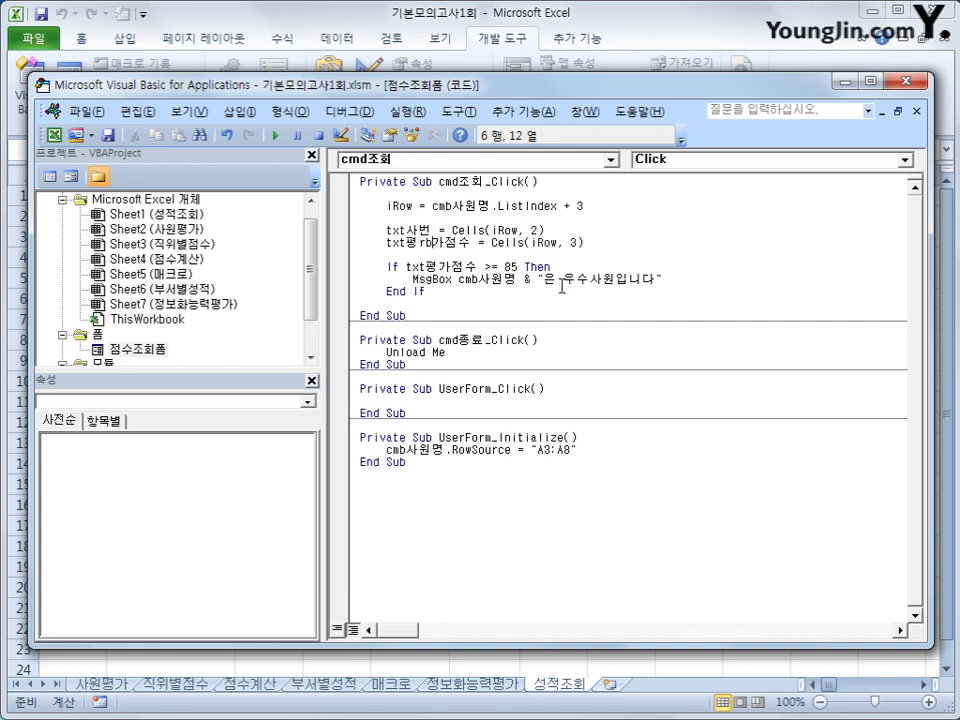
{"action": "key", "text": "Left"}
{"action": "key", "text": "Left"}
{"action": "type", "text": "균"}
Correct the text box name in the If condition to txt평균점수
{"action": "key", "text": "Down"}
{"action": "key", "text": "Down"}
{"action": "key", "text": "Right"}
{"action": "key", "text": "Right"}
{"action": "key", "text": "Right"}
{"action": "key", "text": "Right"}
{"action": "key", "text": "Right"}
{"action": "key", "text": "Right"}
{"action": "key", "text": "Right"}
{"action": "key", "text": "Right"}
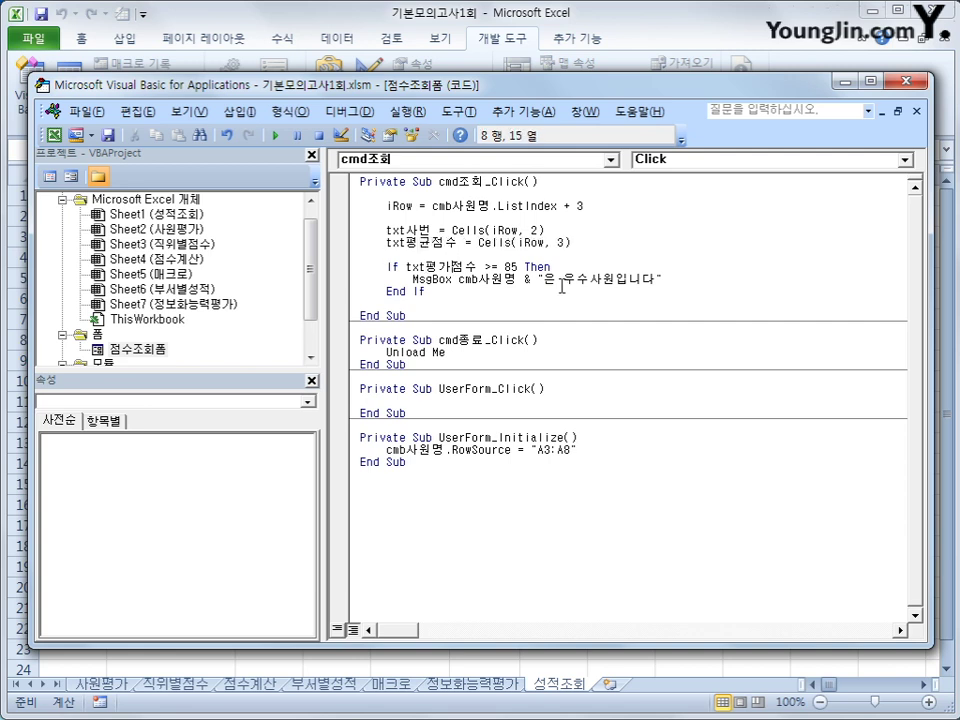
{"action": "type", "text": "균"}
{"action": "key", "text": "Down"}
Go back to the worksheet, open the 점수조회 form, and look up the first employee again
{"action": "left_click", "coordinate": [872, 80]}
{"action": "left_click", "coordinate": [508, 234]}
{"action": "left_click", "coordinate": [570, 318]}
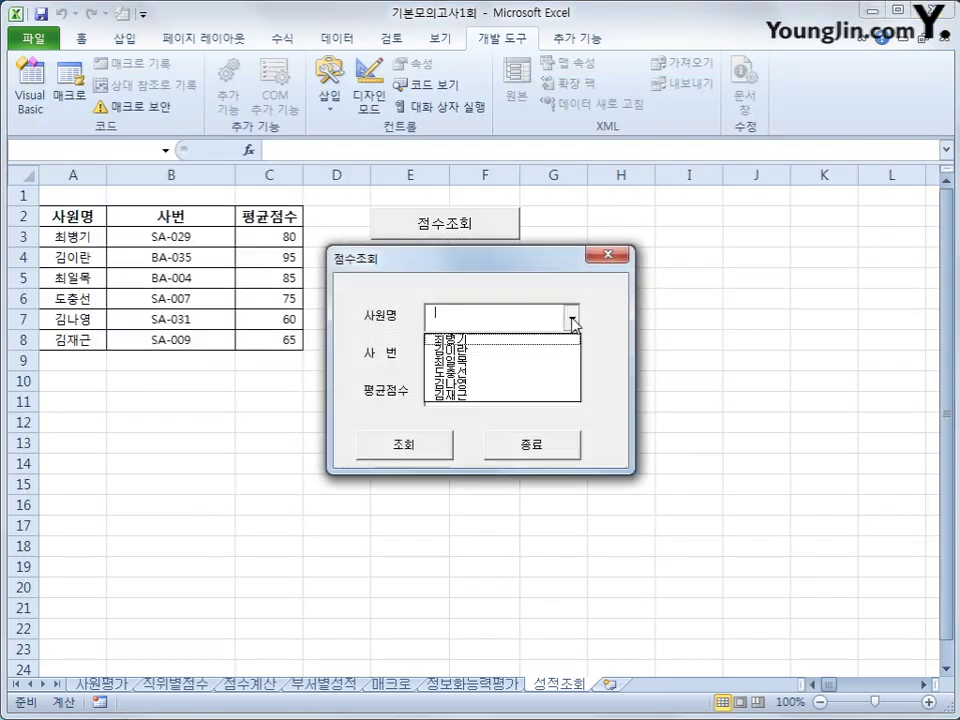
{"action": "left_click", "coordinate": [555, 340]}
{"action": "left_click", "coordinate": [433, 449]}
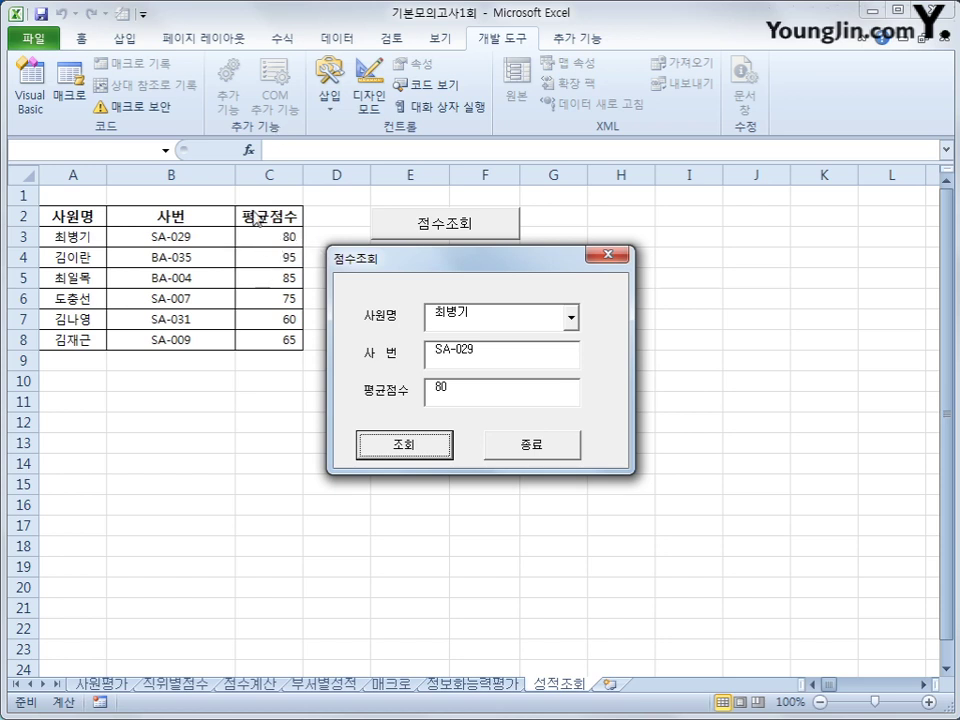
Look up the second employee in the list, move the message box clear of the form, and dismiss it
{"action": "left_click", "coordinate": [571, 316]}
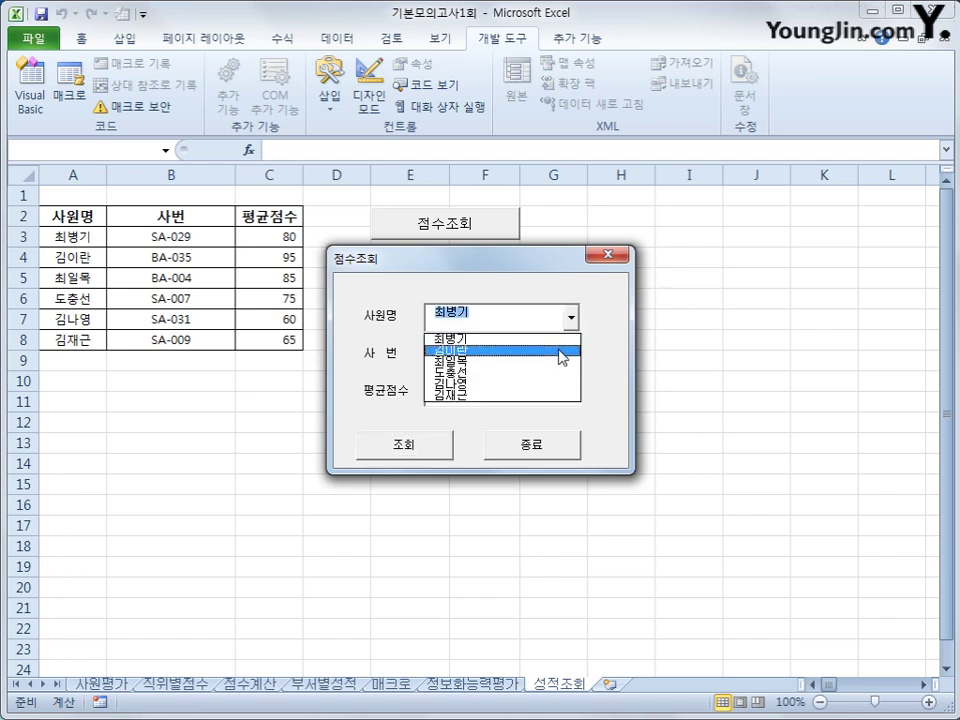
{"action": "left_click", "coordinate": [560, 351]}
{"action": "left_click", "coordinate": [418, 447]}
{"action": "left_click_drag", "start_coordinate": [470, 308], "coordinate": [705, 297]}
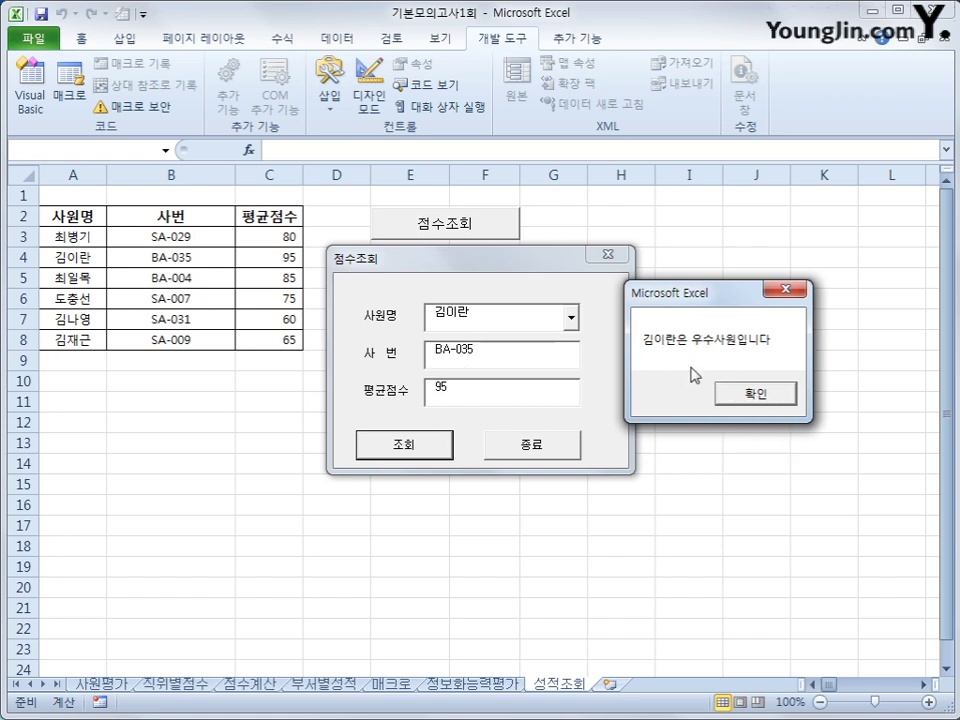
{"action": "left_click", "coordinate": [757, 395]}
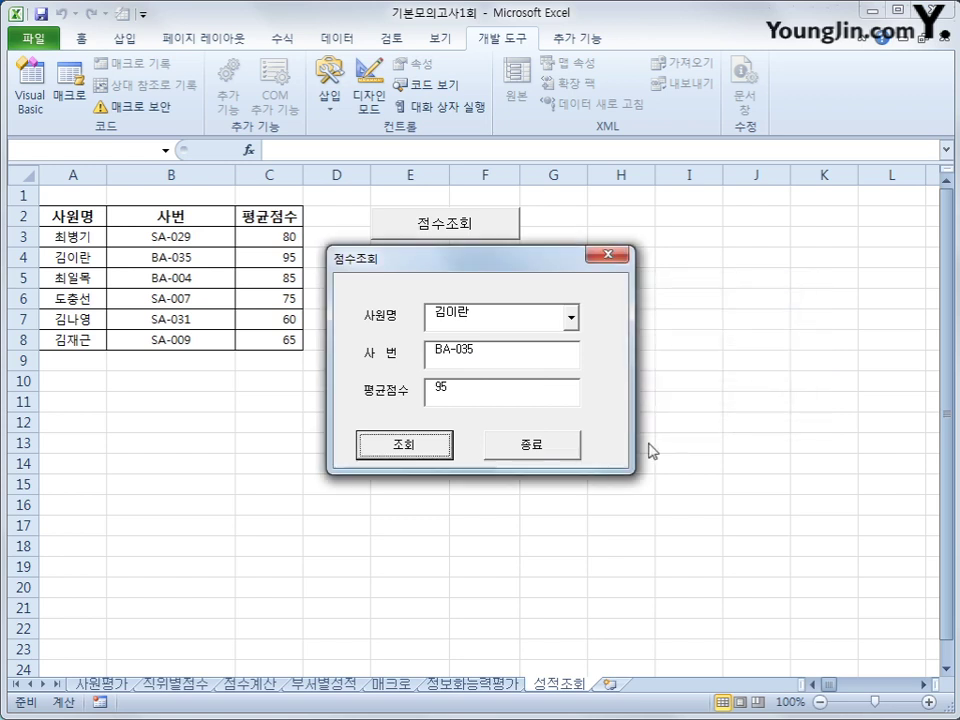